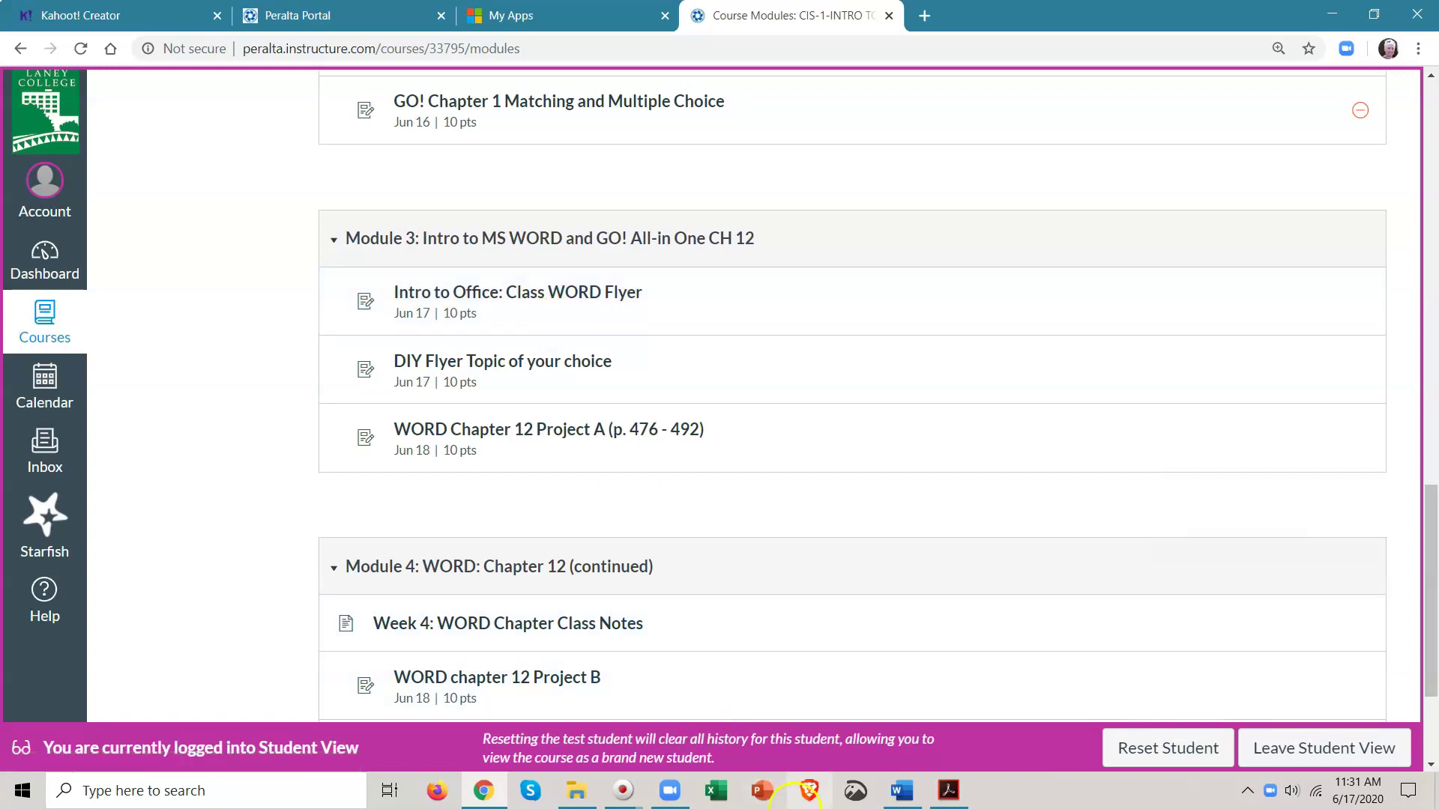
Search Windows for Word, unpin it from the taskbar and pin it to the taskbar again.
{"action": "mouse_move", "coordinate": [894, 802]}
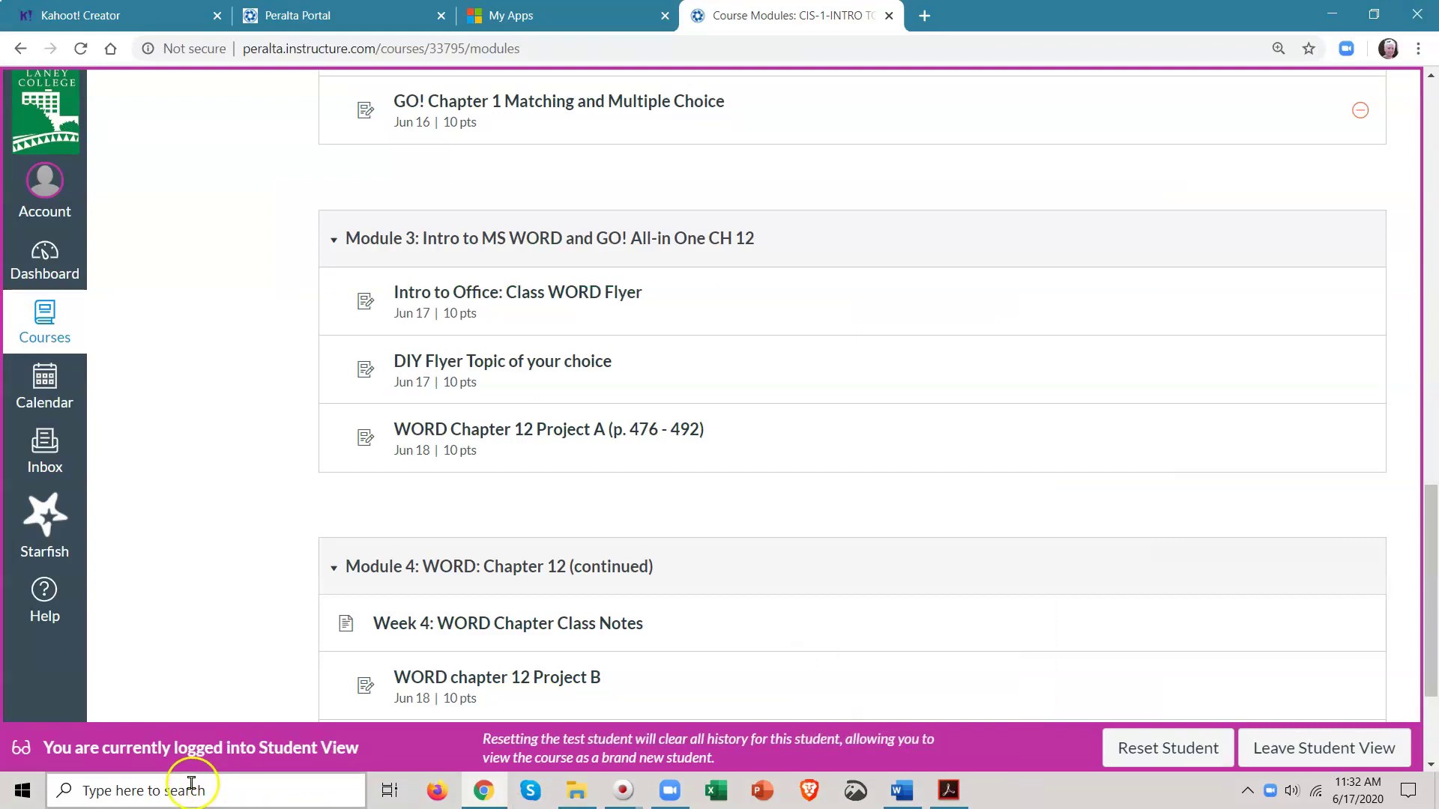
{"action": "left_click", "coordinate": [191, 790]}
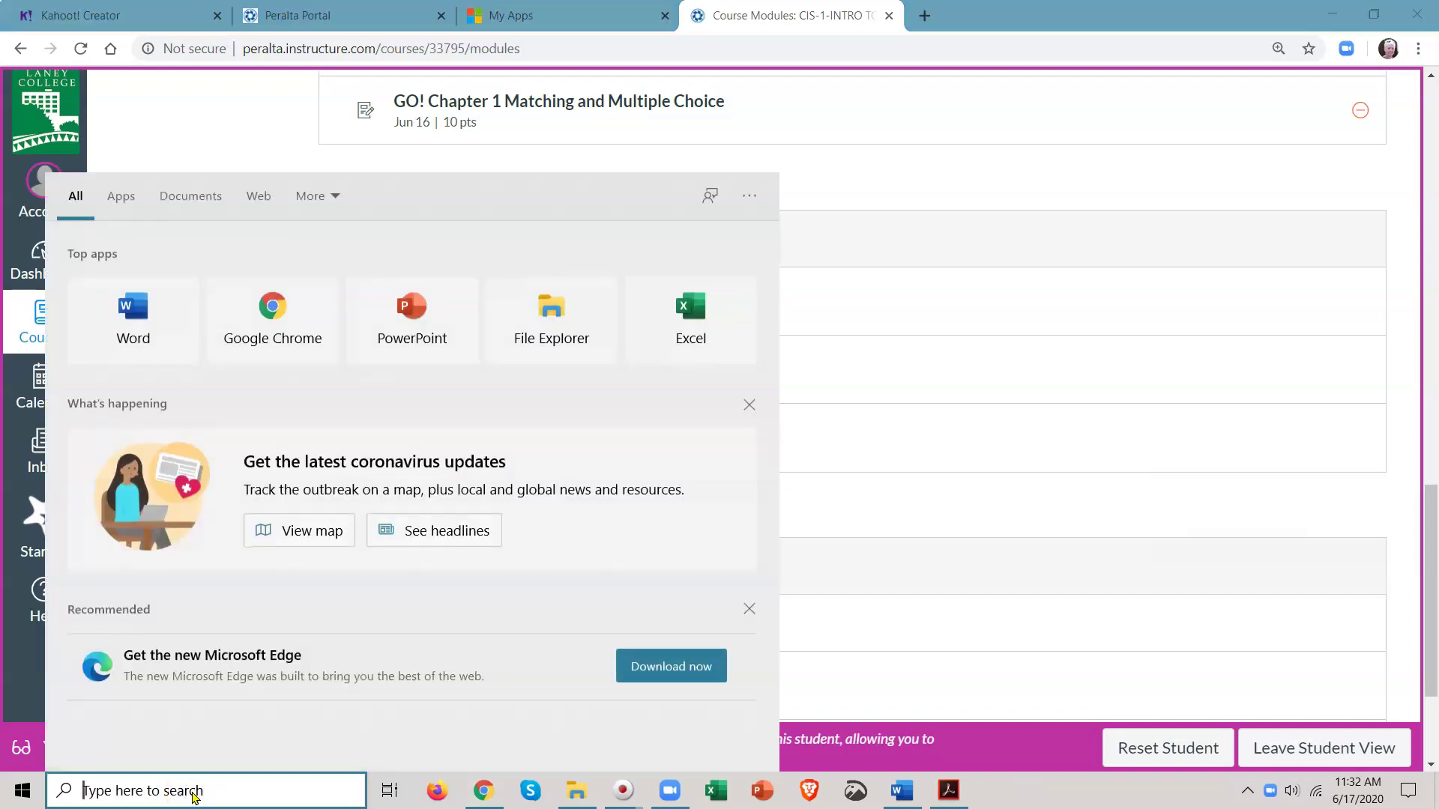
{"action": "type", "text": "wor"}
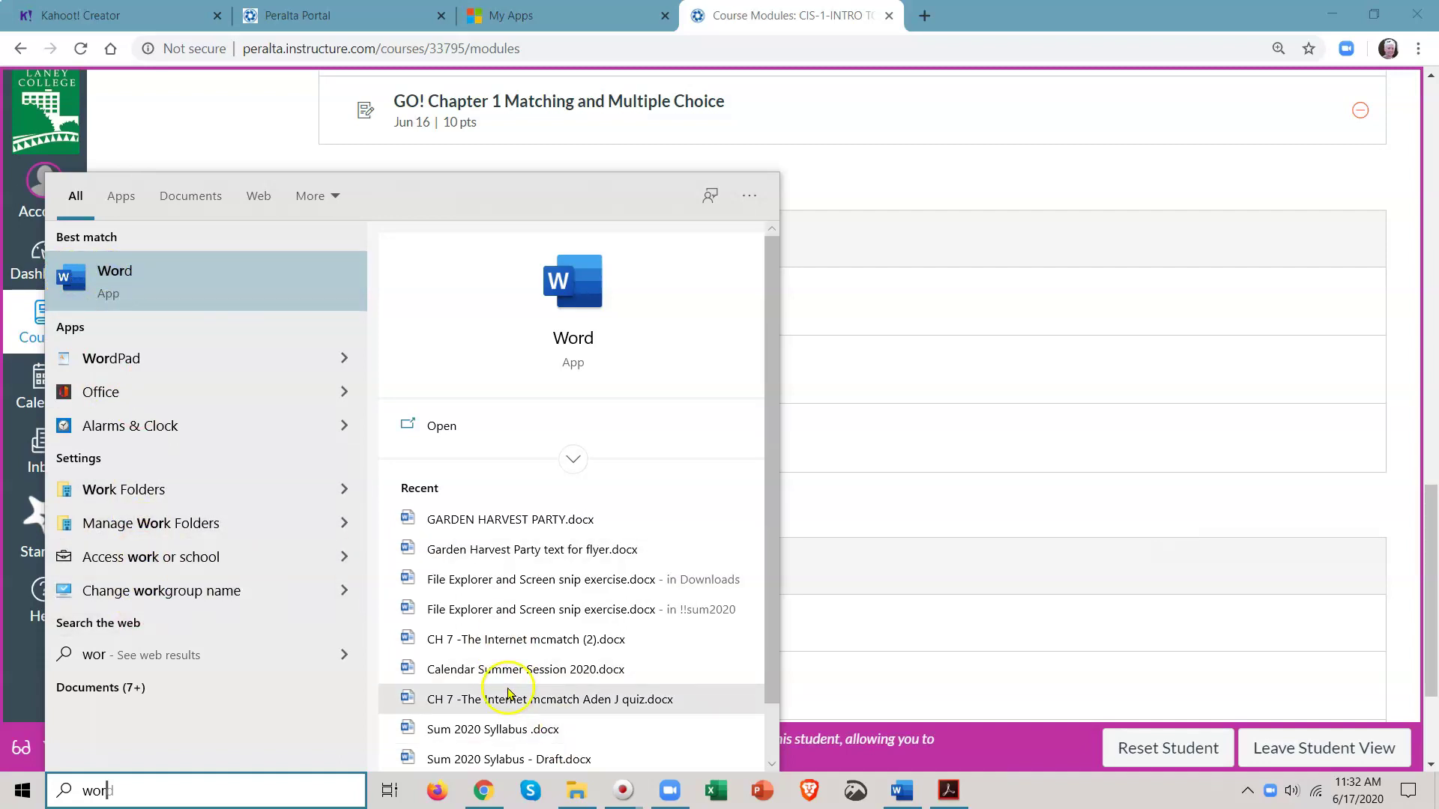
{"action": "right_click", "coordinate": [114, 286]}
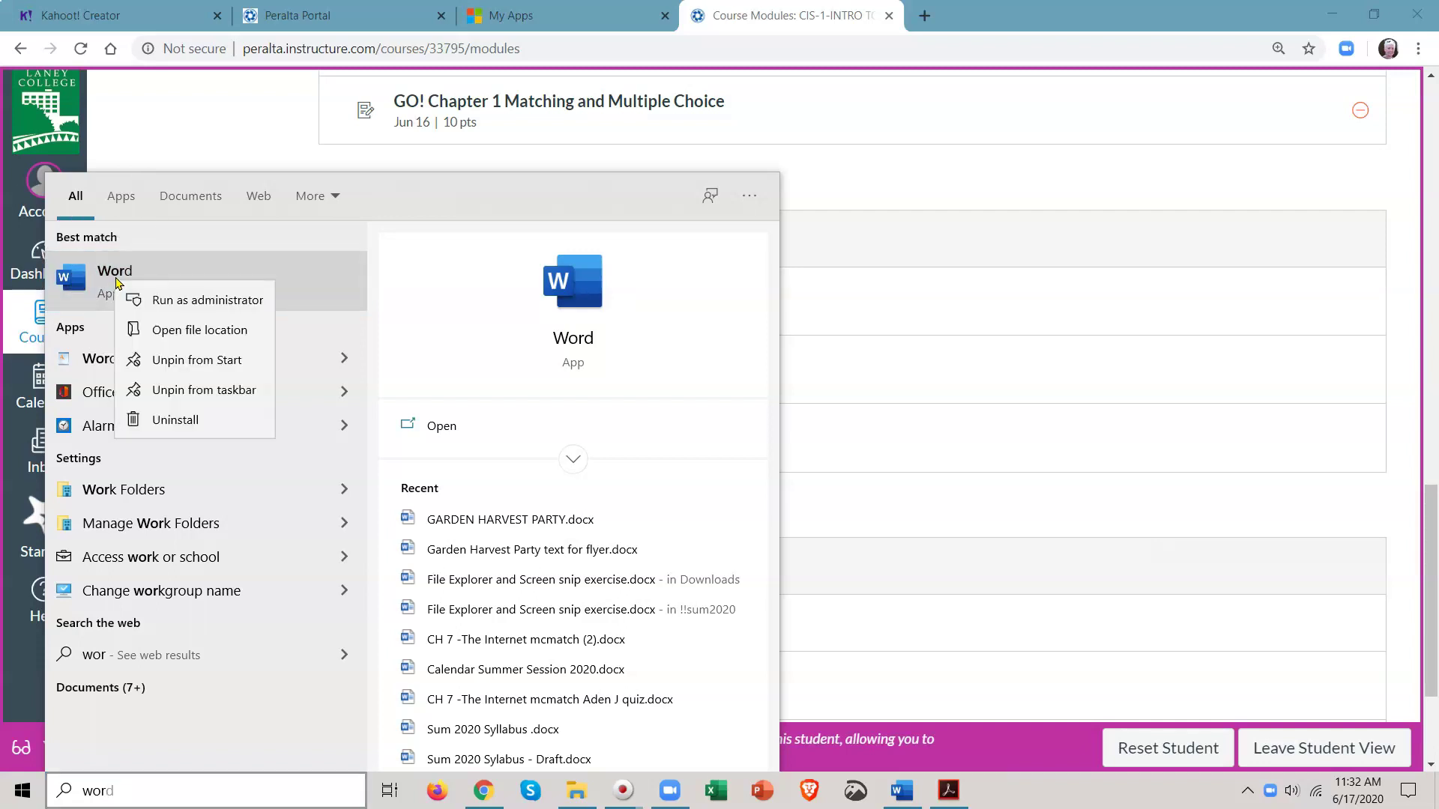
{"action": "left_click", "coordinate": [173, 390]}
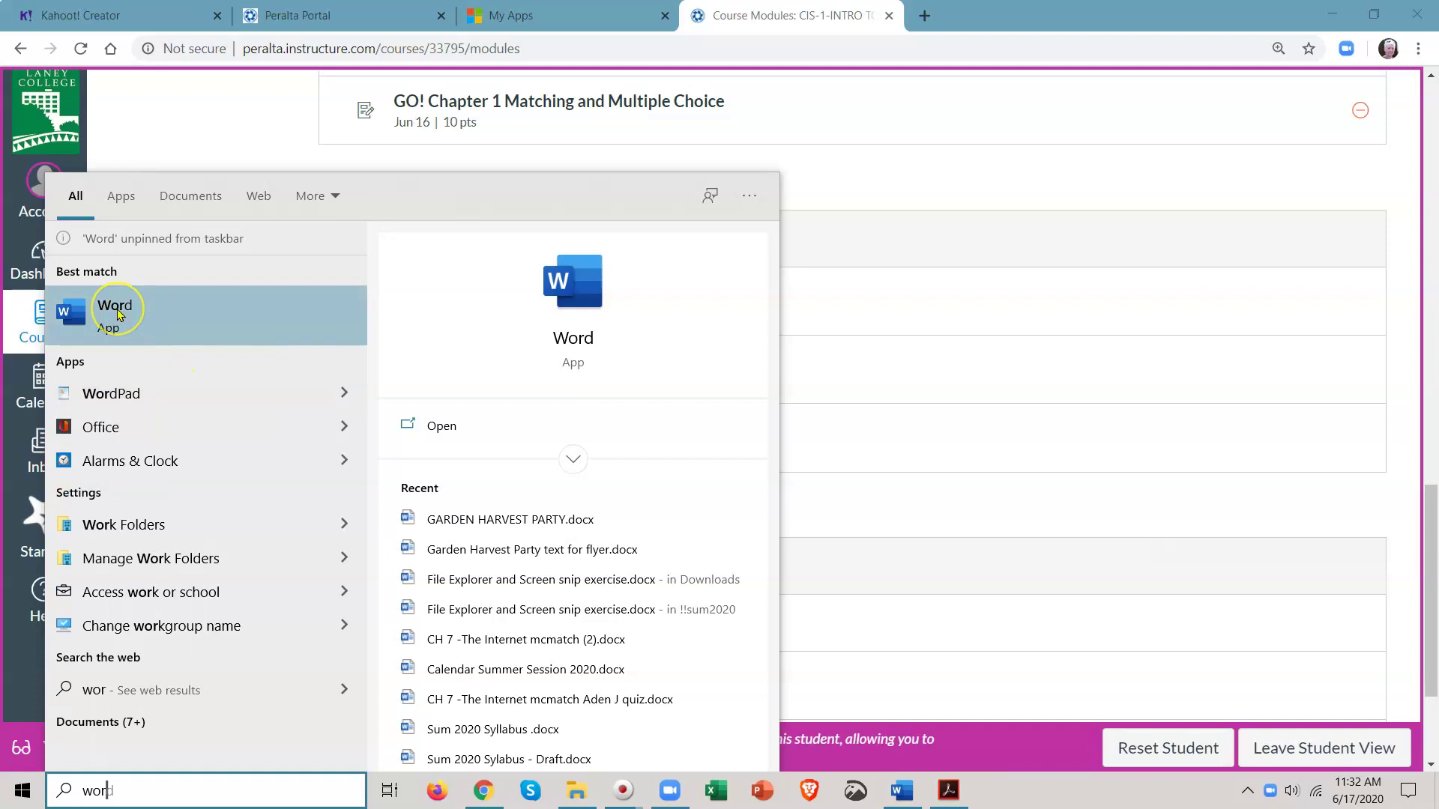
{"action": "right_click", "coordinate": [118, 315]}
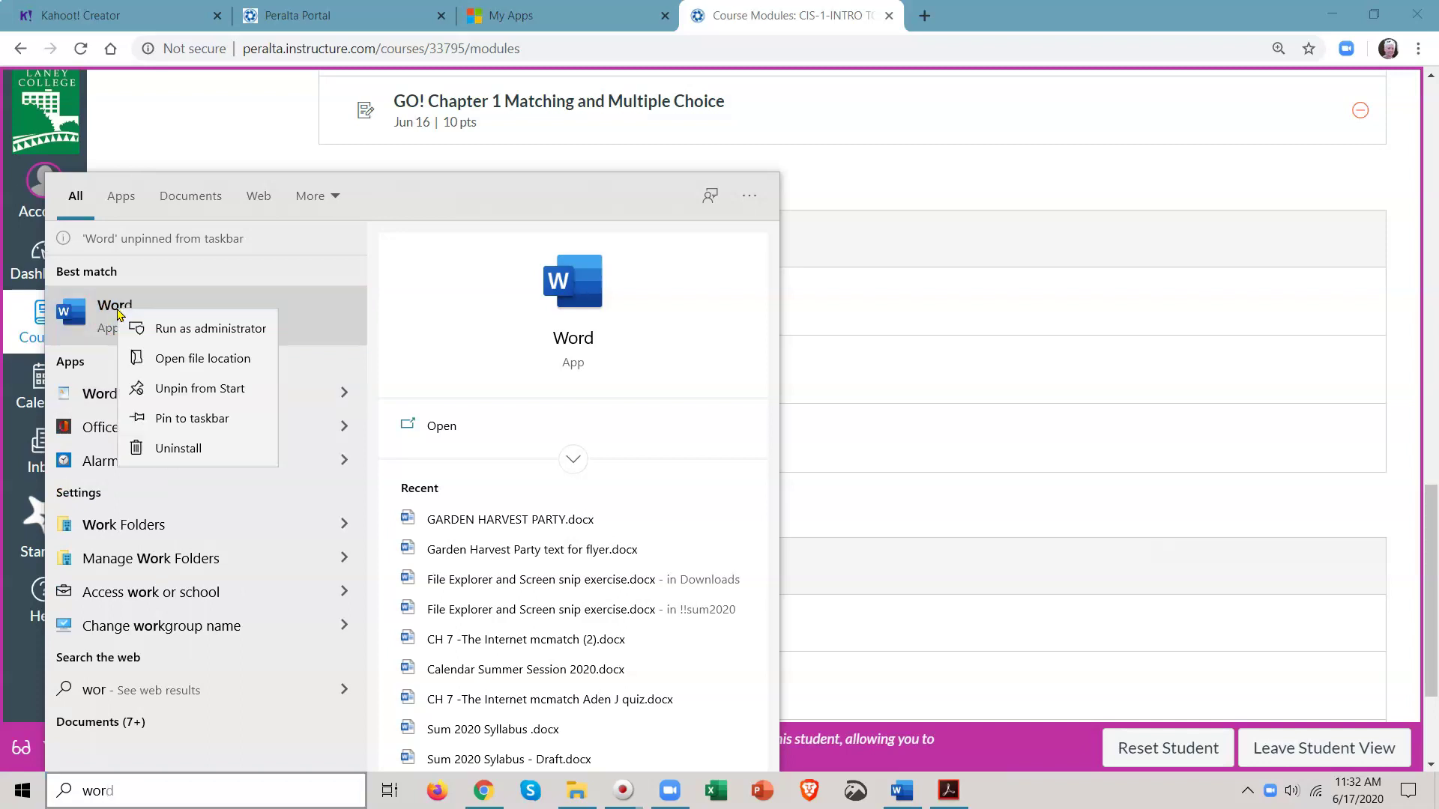
{"action": "left_click", "coordinate": [187, 427]}
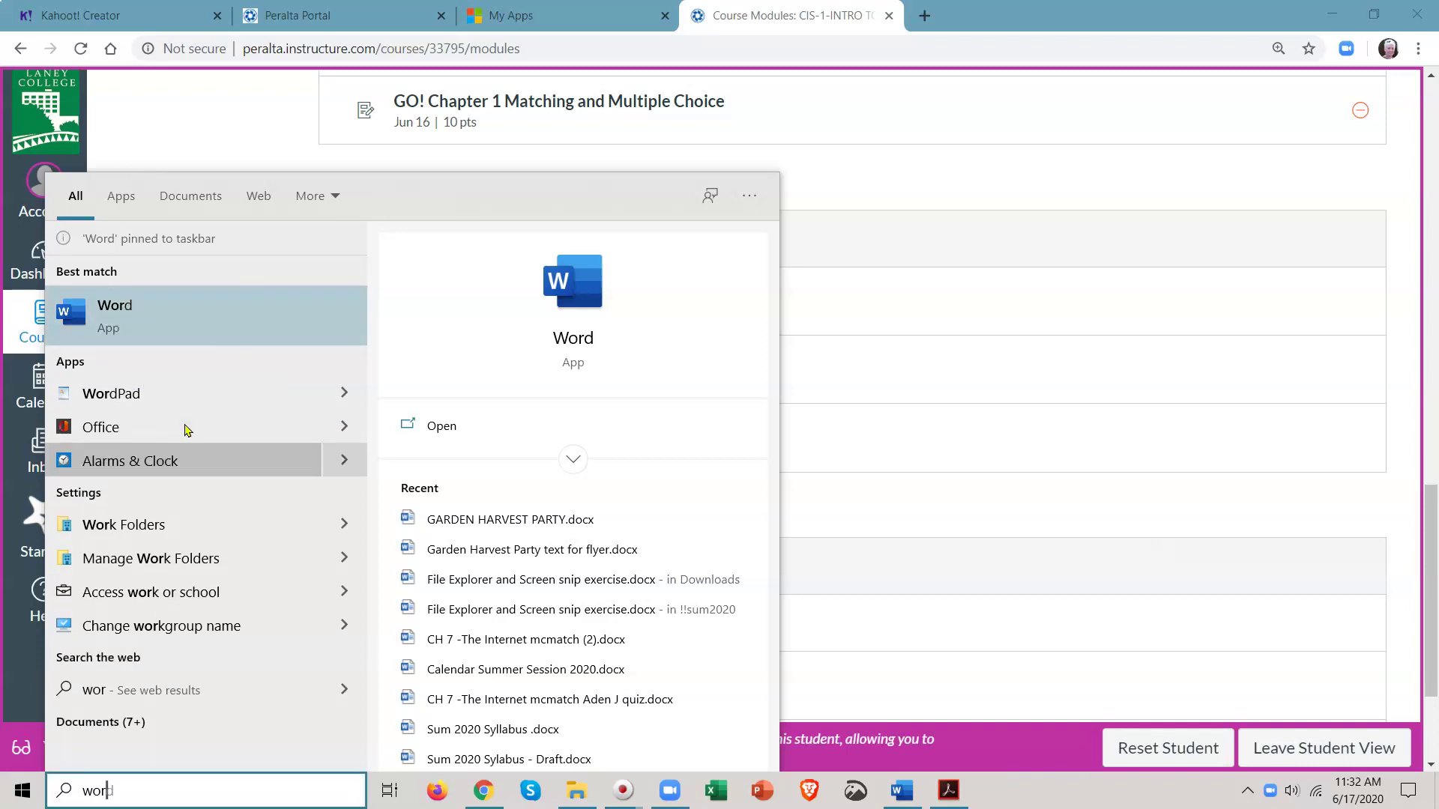
Repeat unpinning and repinning Word on the taskbar from its search result, and close the search.
{"action": "right_click", "coordinate": [188, 337]}
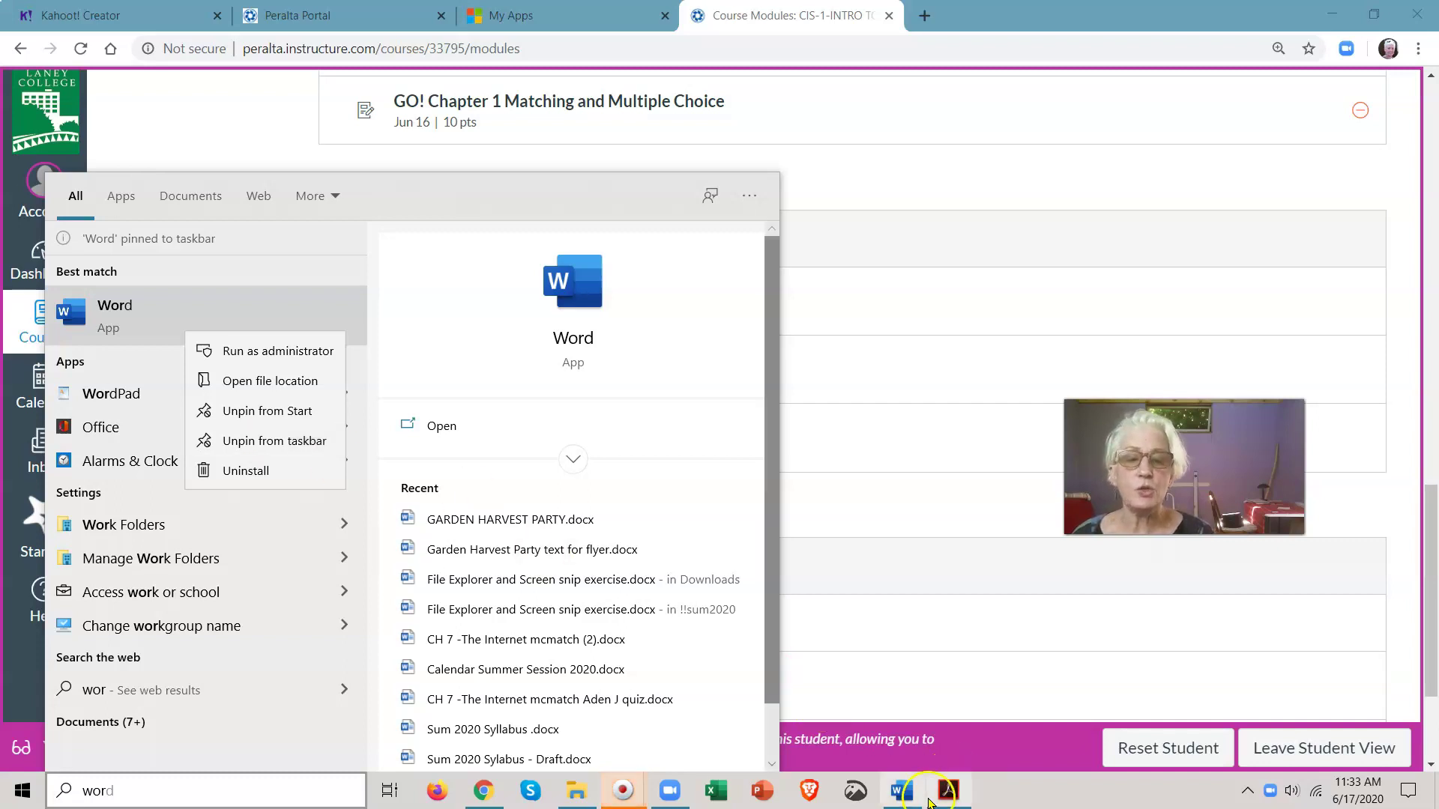
{"action": "mouse_move", "coordinate": [907, 801]}
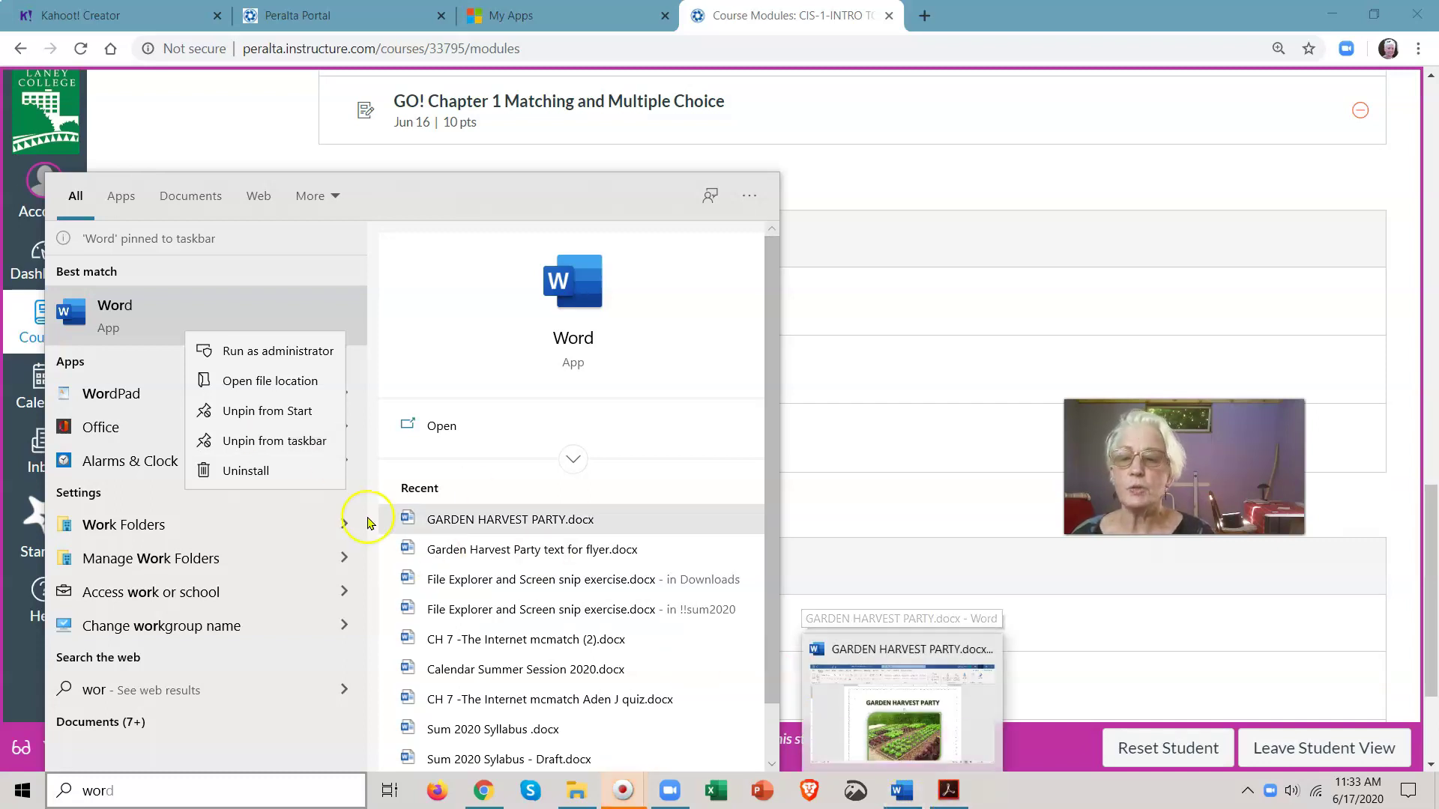
{"action": "left_click", "coordinate": [266, 443]}
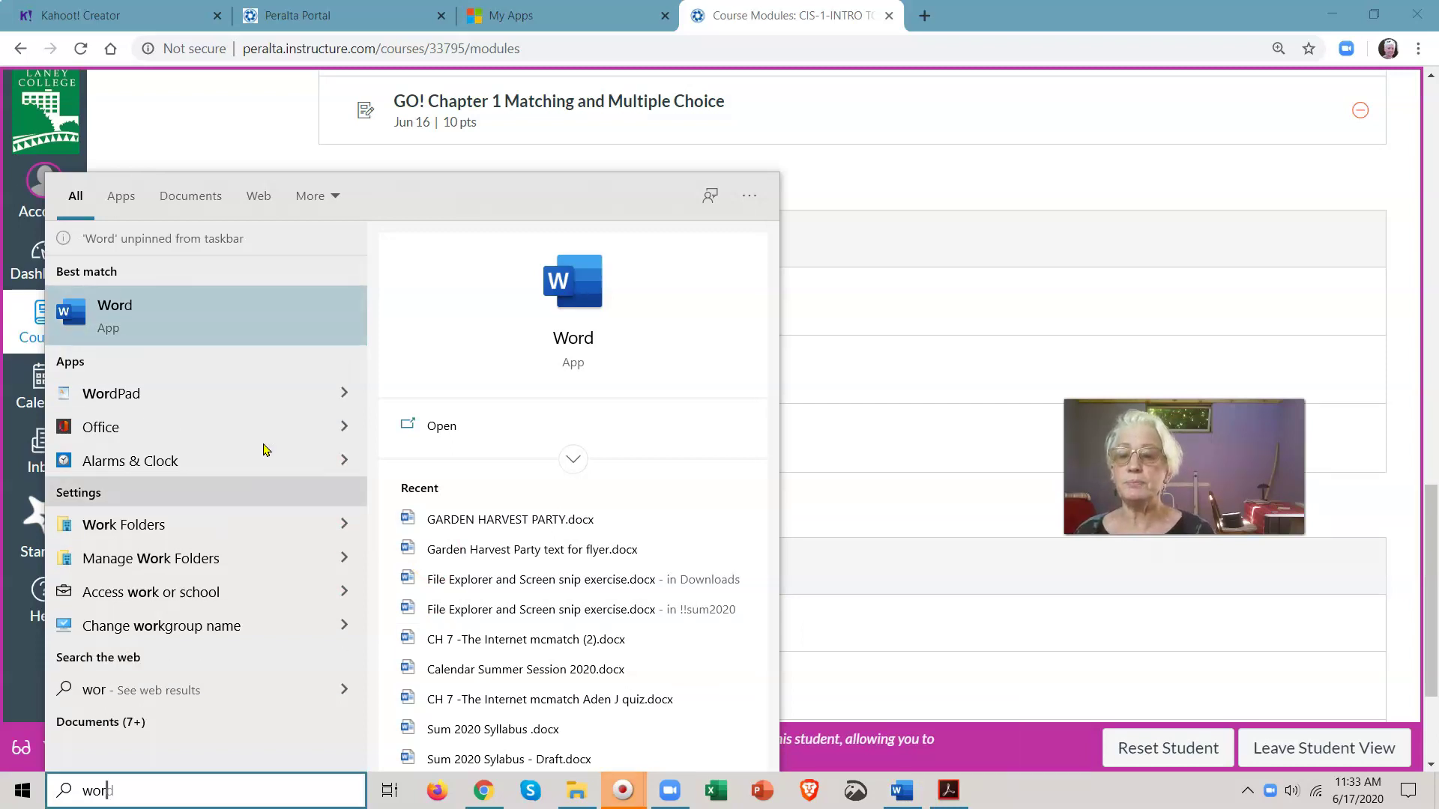
{"action": "right_click", "coordinate": [204, 323]}
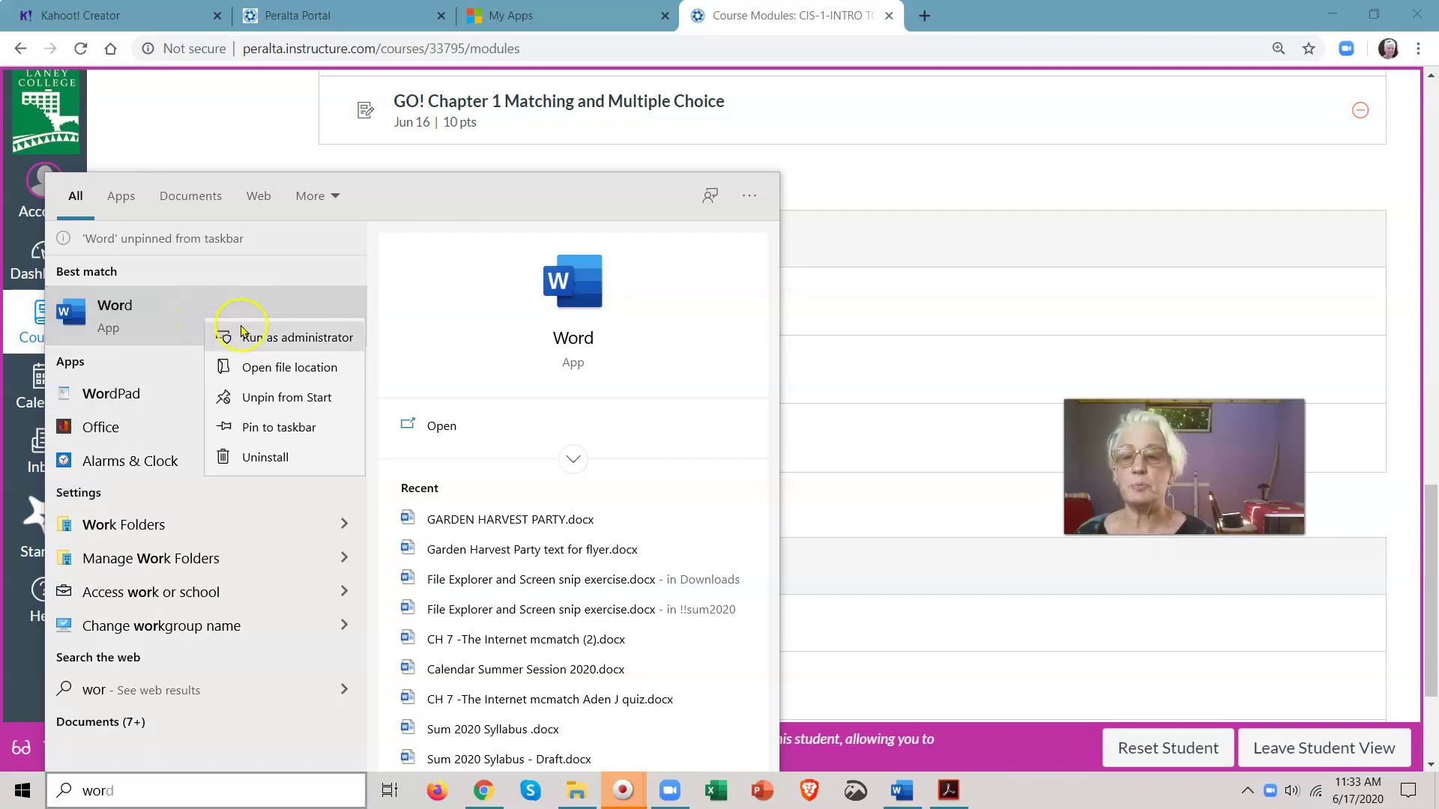
{"action": "left_click", "coordinate": [268, 427]}
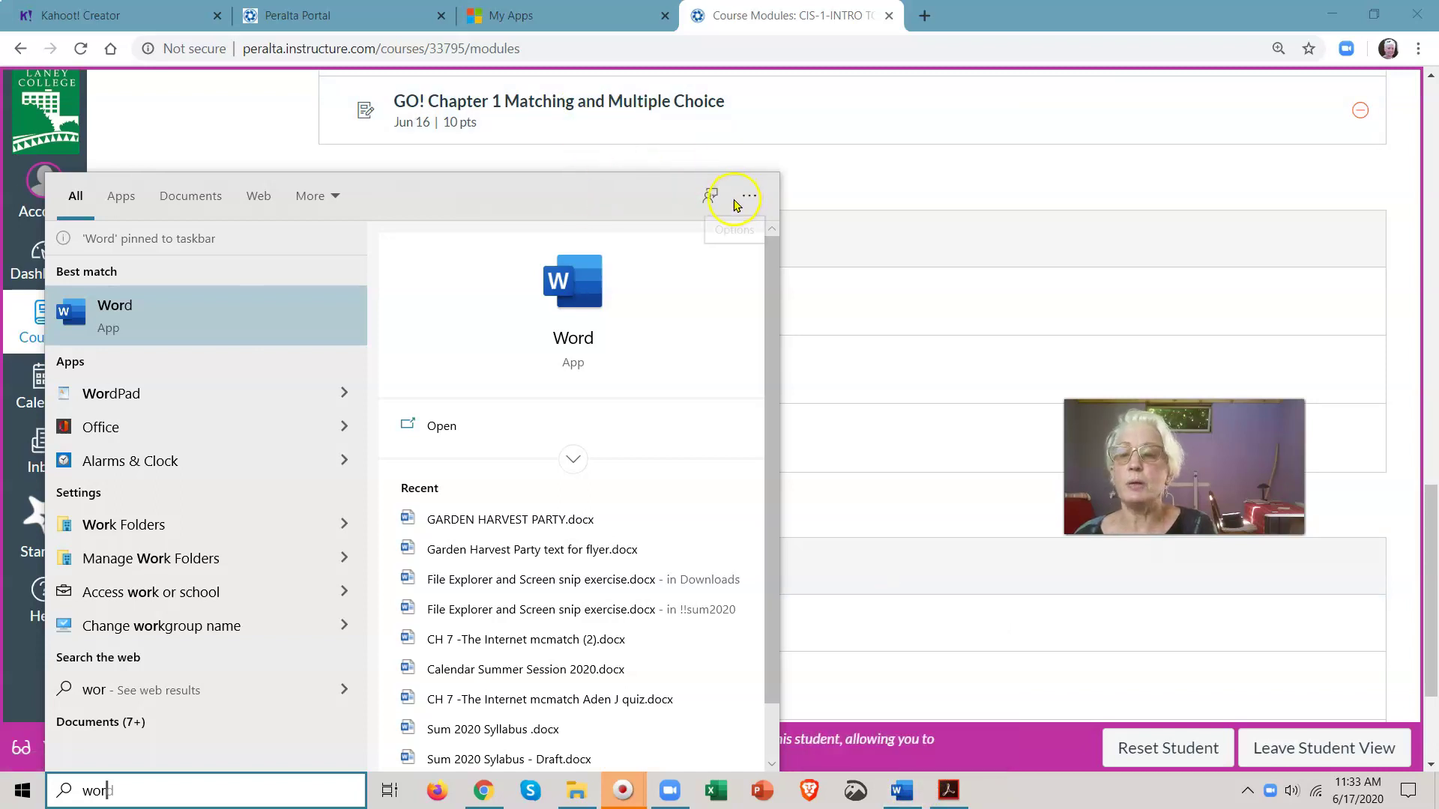
{"action": "left_click", "coordinate": [852, 424]}
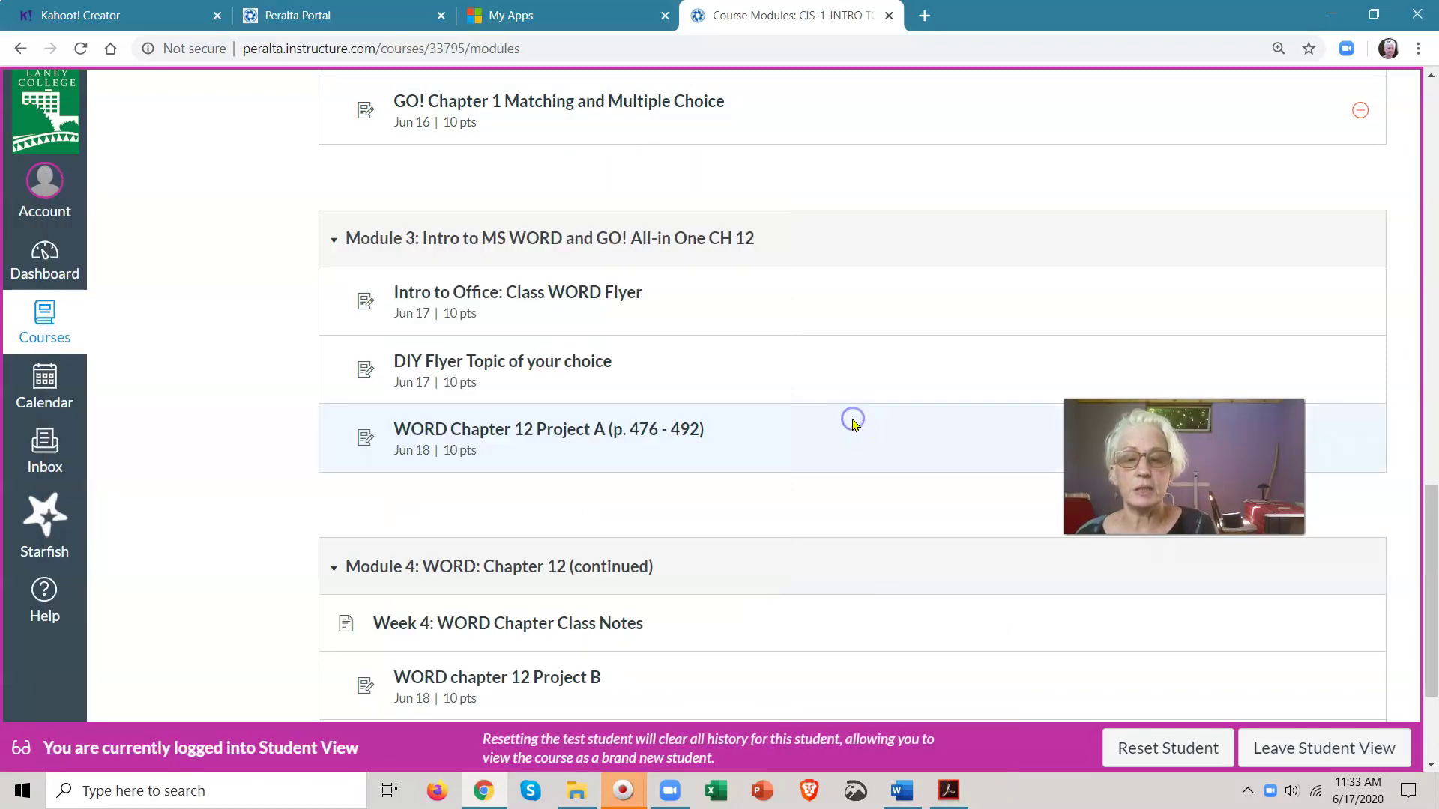
Switch to the GARDEN HARVEST PARTY.docx flyer in Word, collapse the ribbon and zoom out to 80% to view the whole flyer.
{"action": "left_click", "coordinate": [900, 800]}
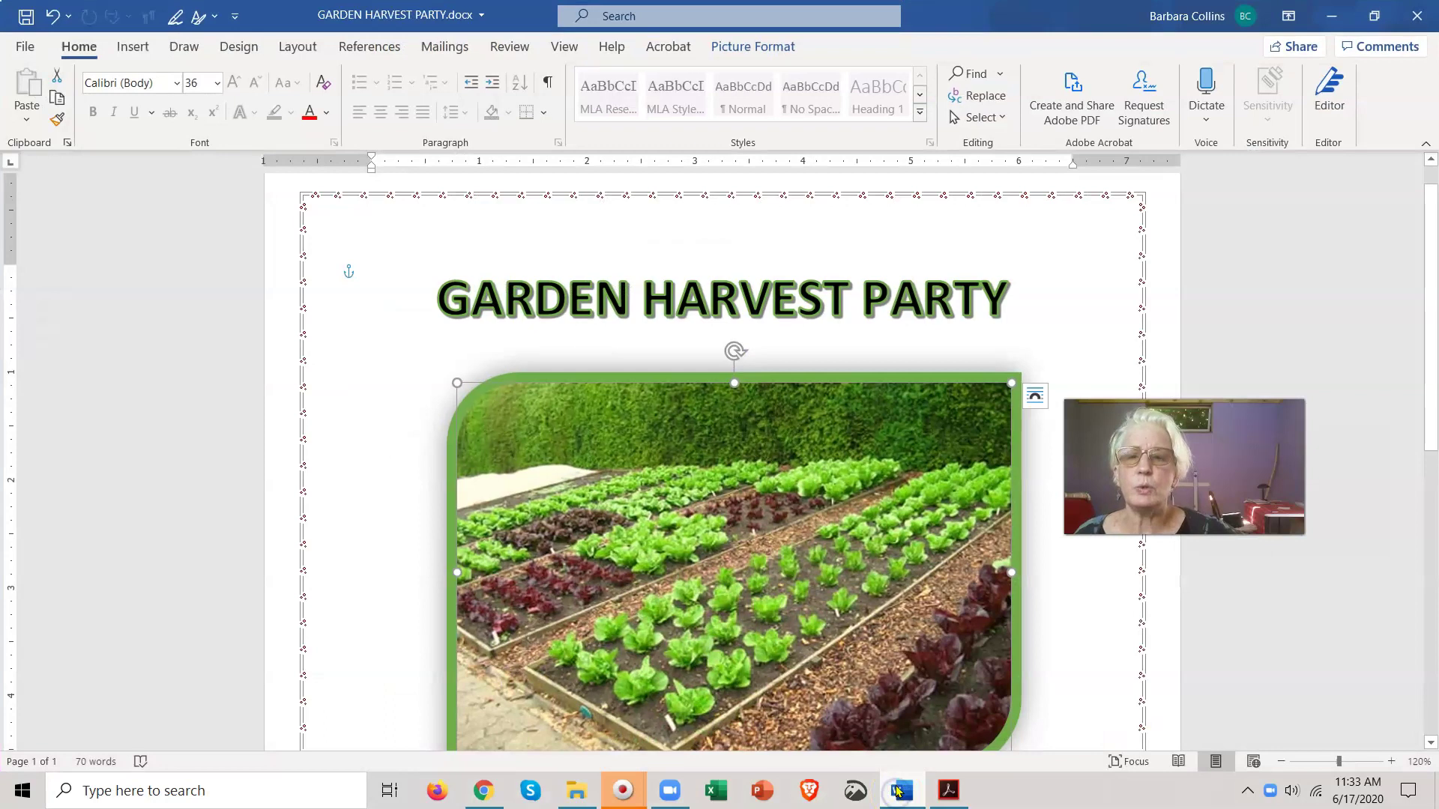
{"action": "left_click", "coordinate": [1424, 143]}
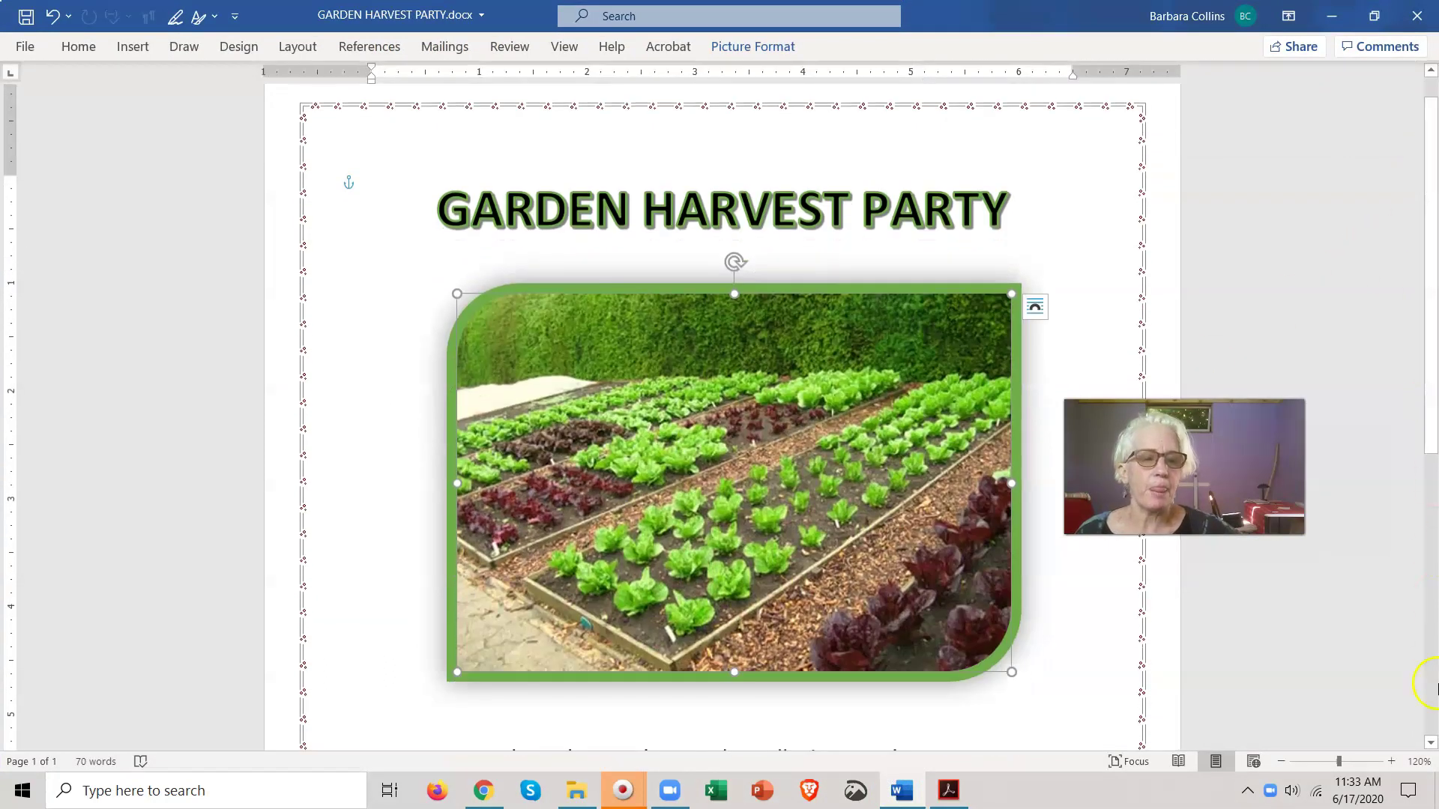
{"action": "left_click", "coordinate": [1283, 761]}
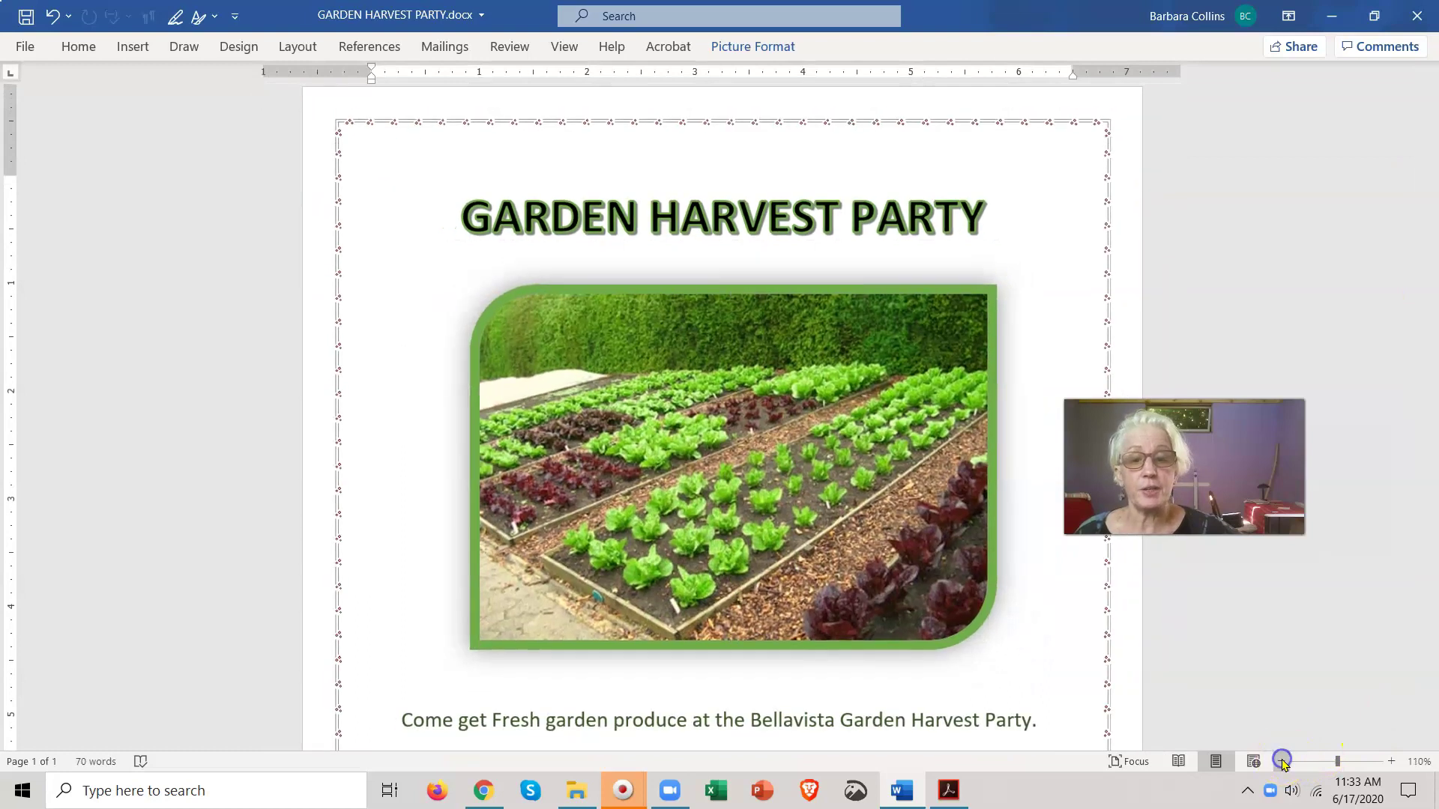
{"action": "left_click", "coordinate": [1283, 761]}
{"action": "left_click", "coordinate": [1283, 762]}
{"action": "left_click", "coordinate": [1283, 762]}
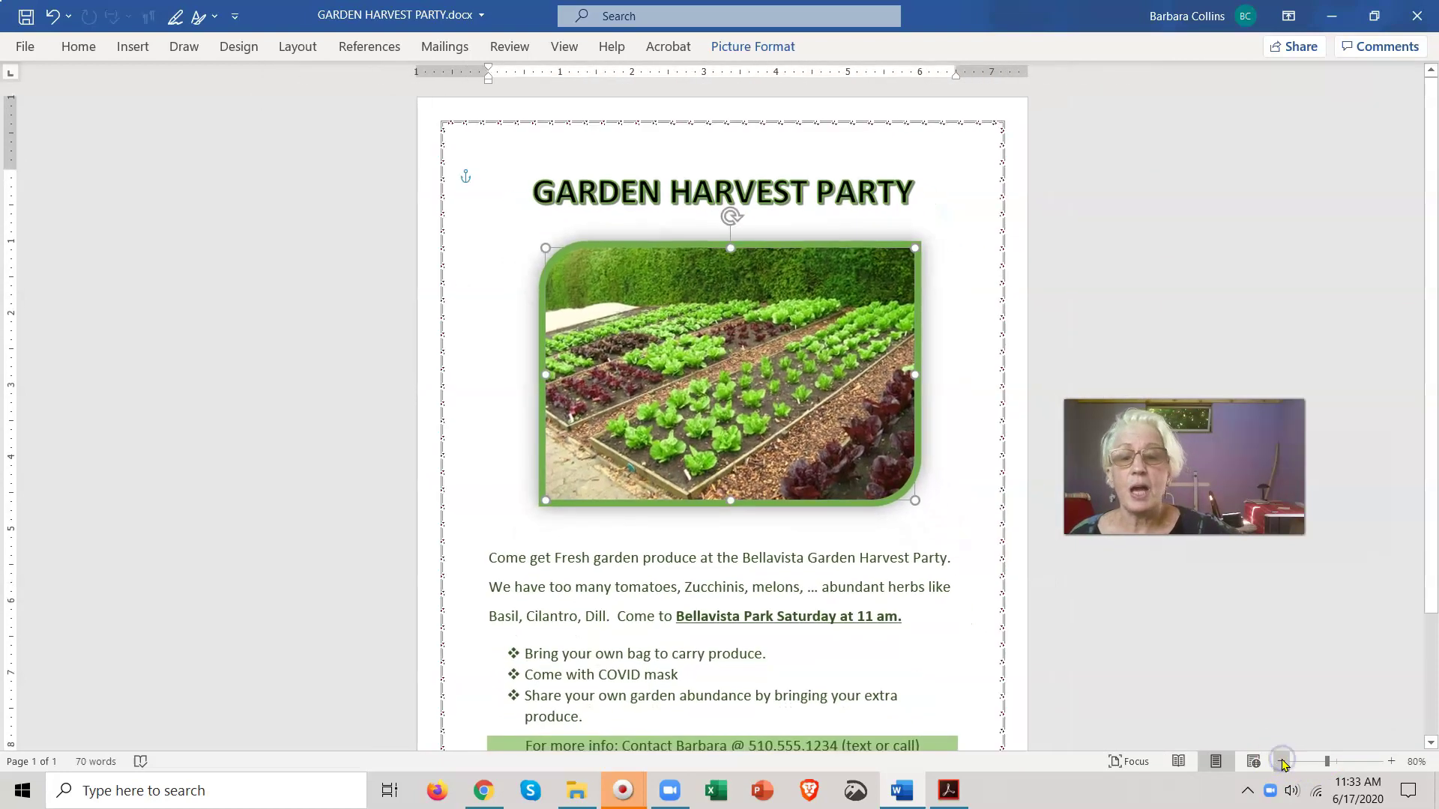
{"action": "left_click_drag", "start_coordinate": [1432, 607], "coordinate": [1433, 651]}
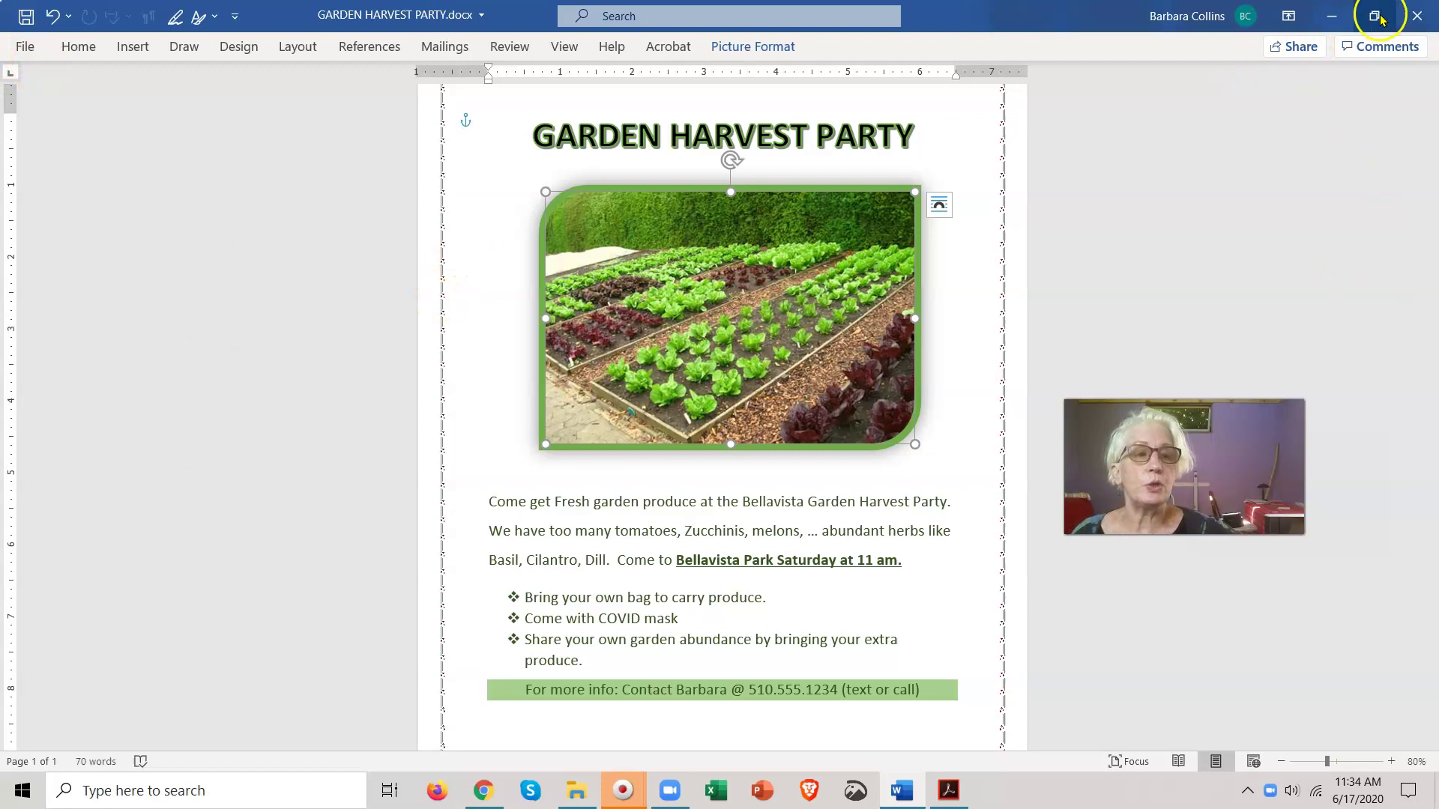
Close the flyer with its changes saved and start Word again from the taskbar.
{"action": "left_click", "coordinate": [1433, 26]}
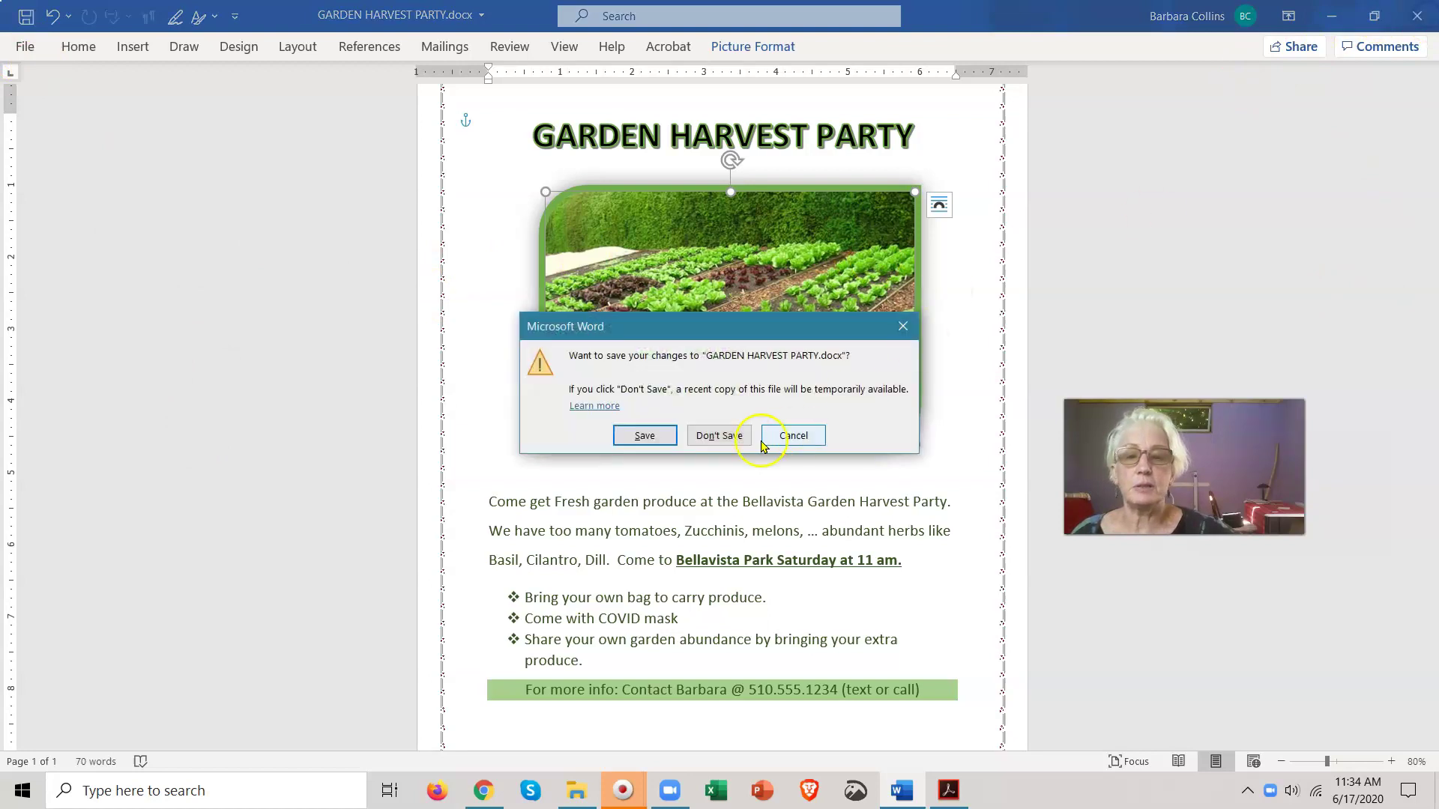
{"action": "left_click", "coordinate": [643, 435]}
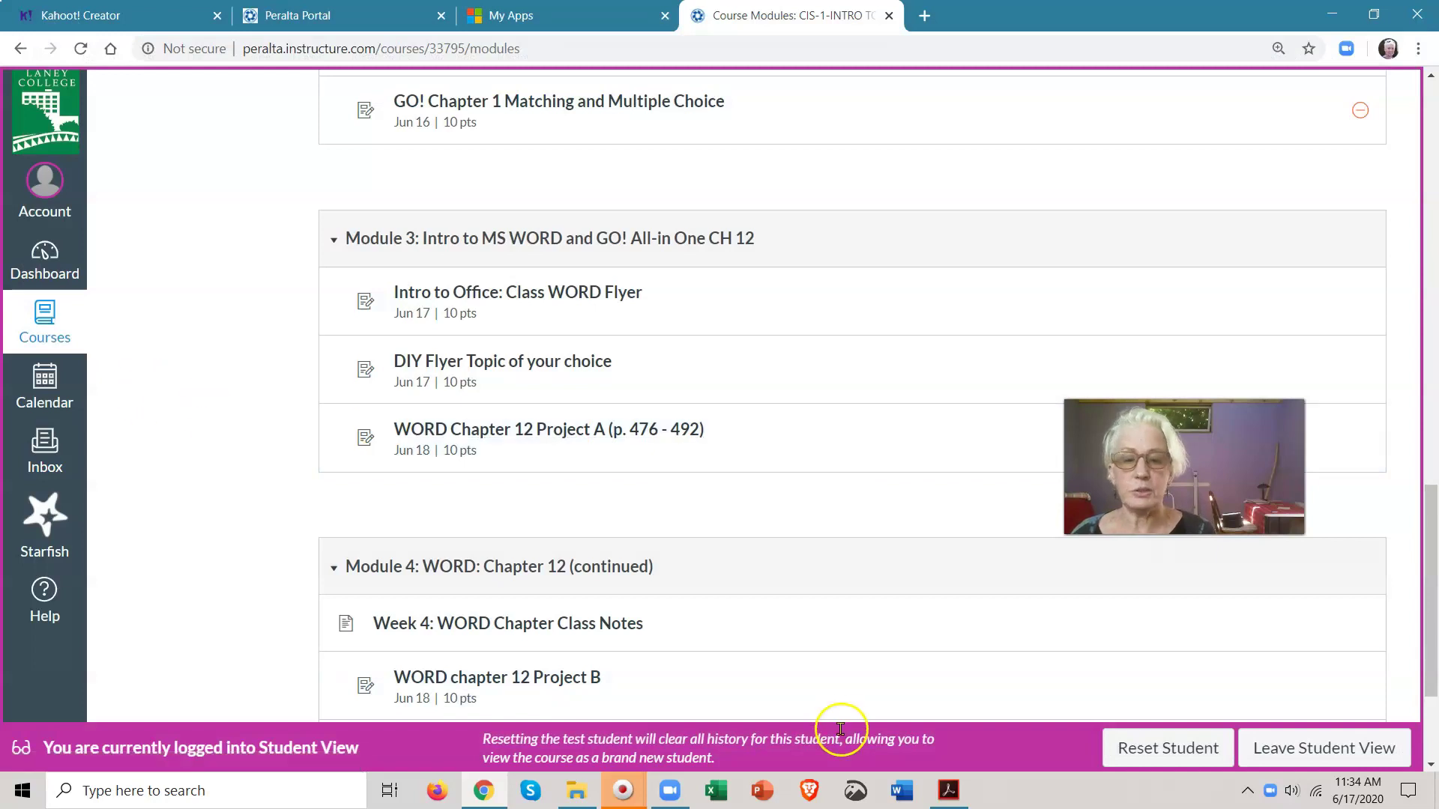
{"action": "left_click", "coordinate": [895, 787]}
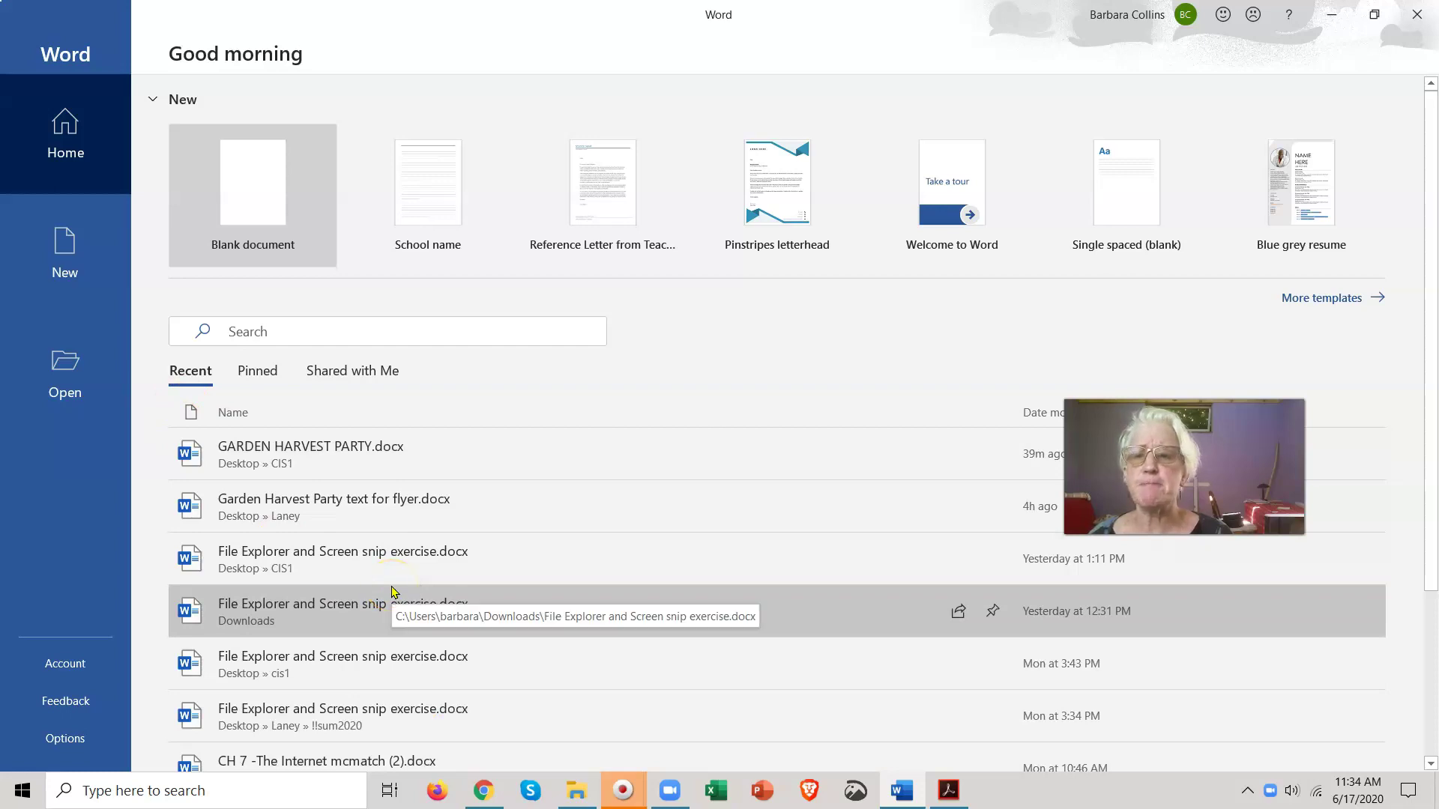
Search the online templates for "birthday" and return to the full template overview.
{"action": "left_click", "coordinate": [1316, 300]}
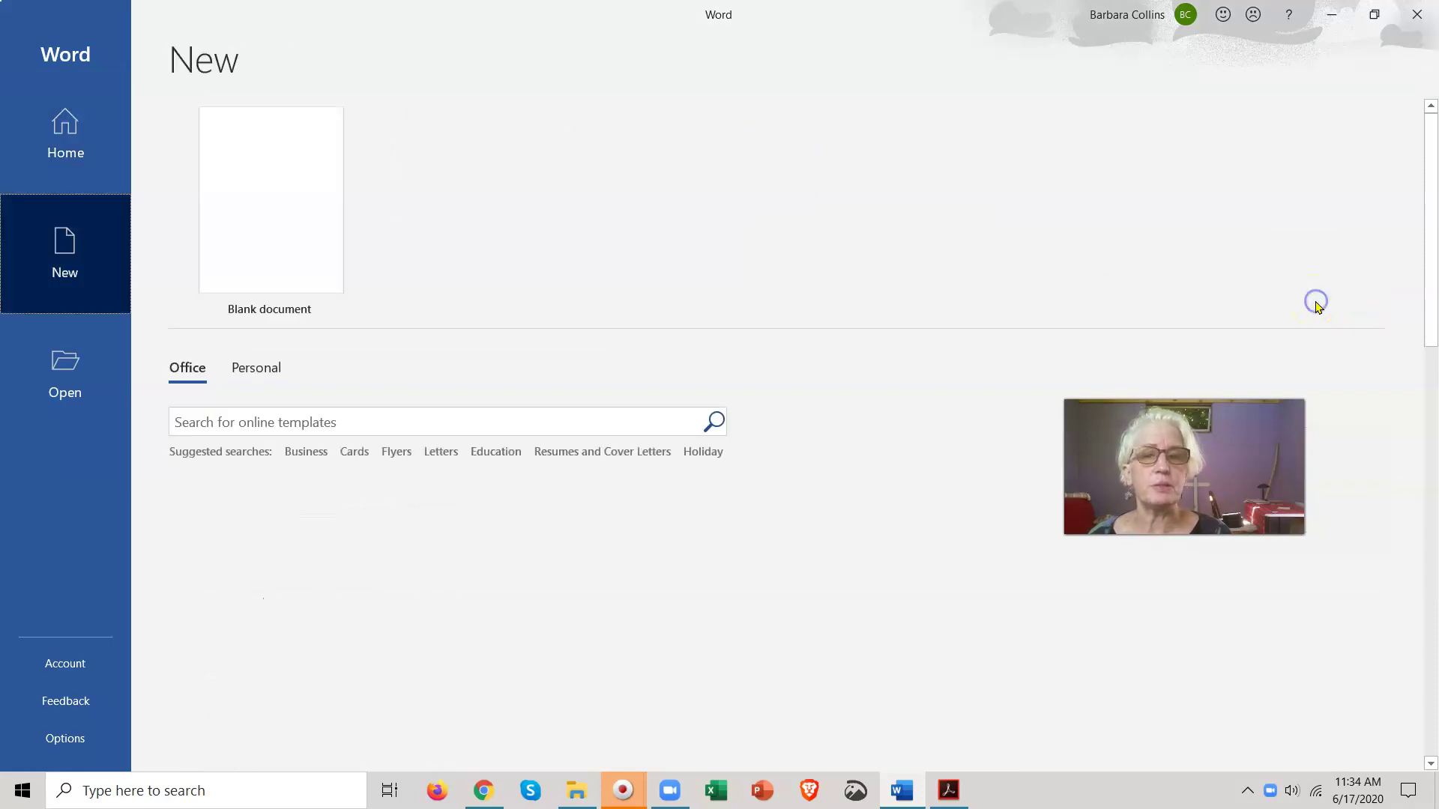
{"action": "left_click", "coordinate": [484, 427]}
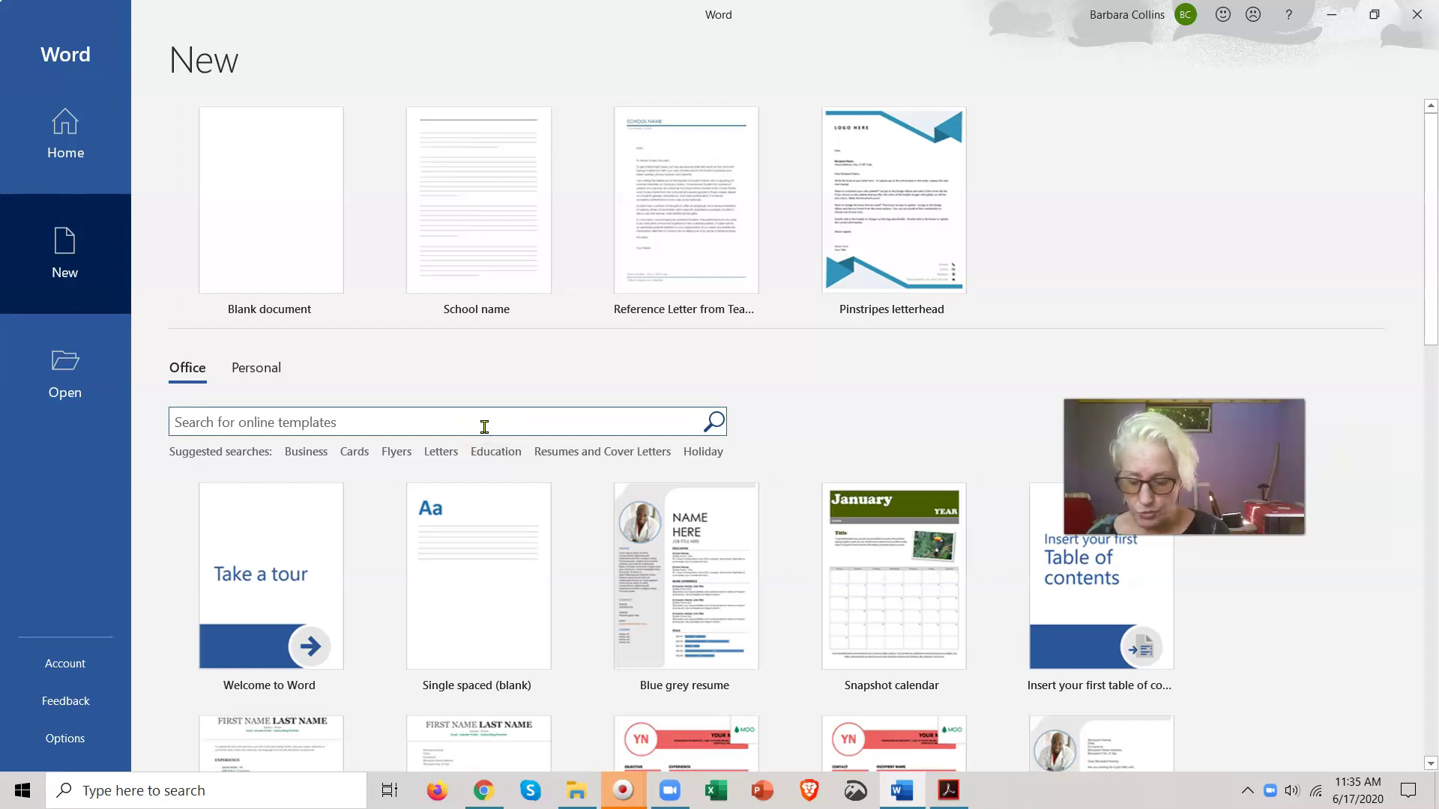
{"action": "type", "text": "birthday"}
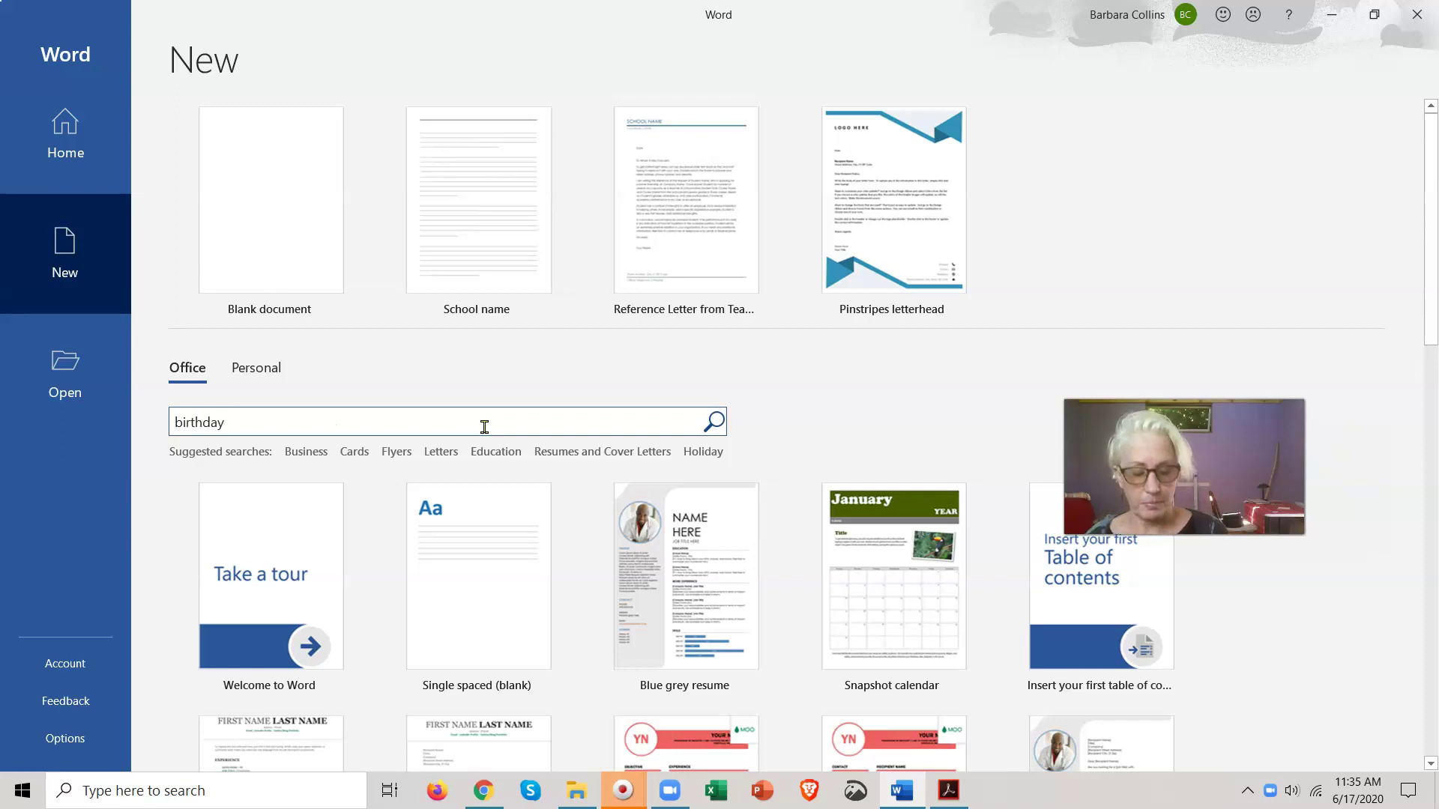
{"action": "key", "text": "Return"}
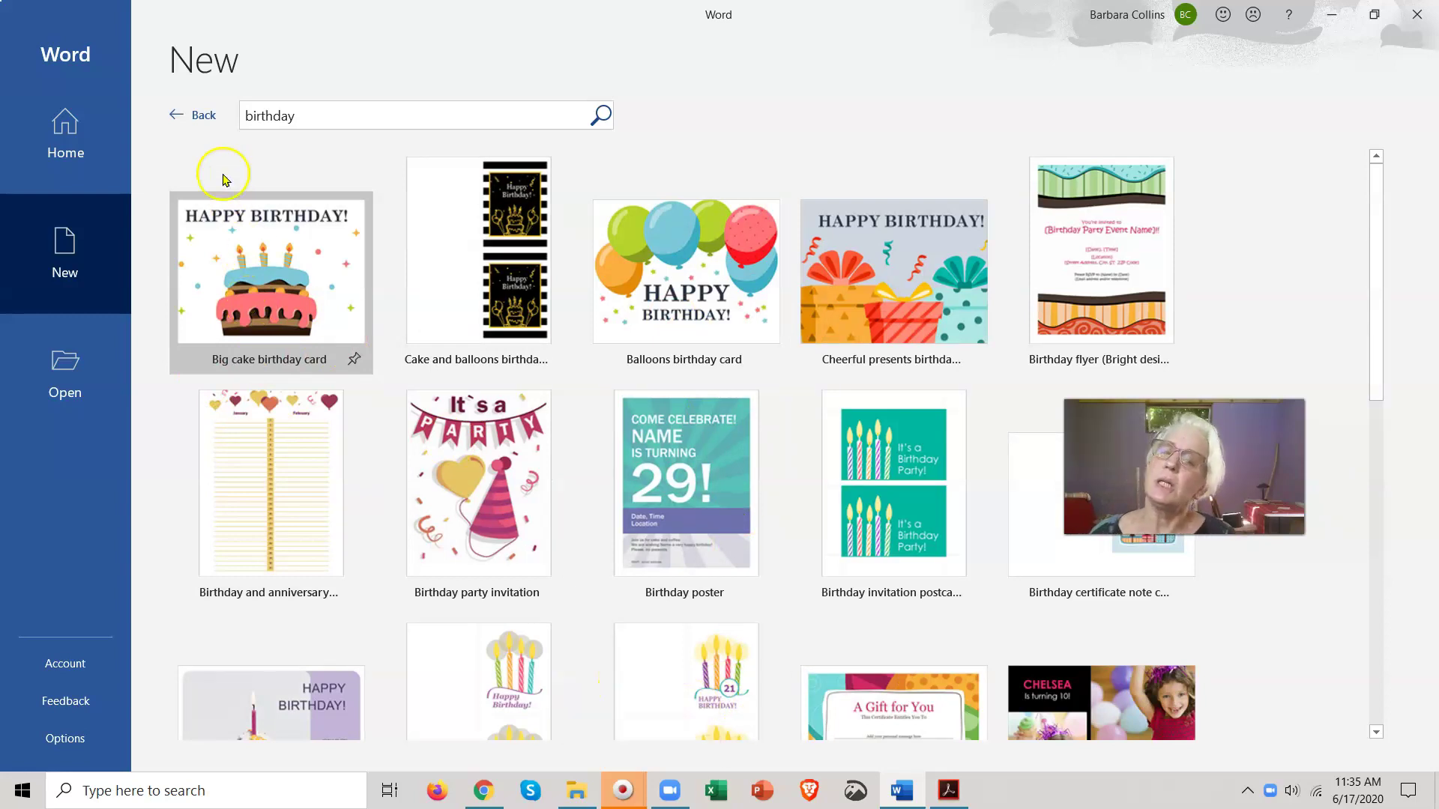
{"action": "left_click", "coordinate": [202, 117]}
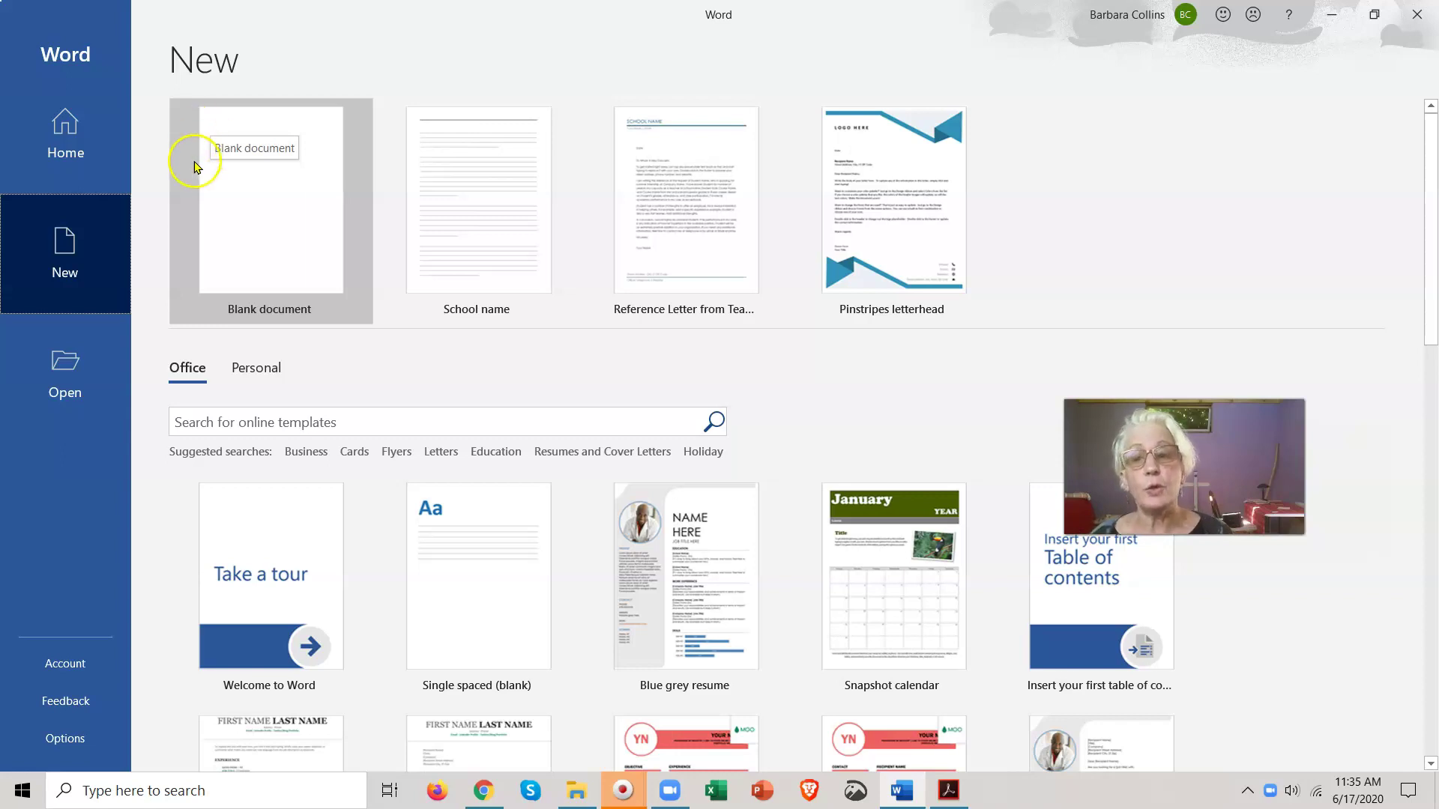
View the personal templates and go back to the Office templates.
{"action": "left_click", "coordinate": [188, 371]}
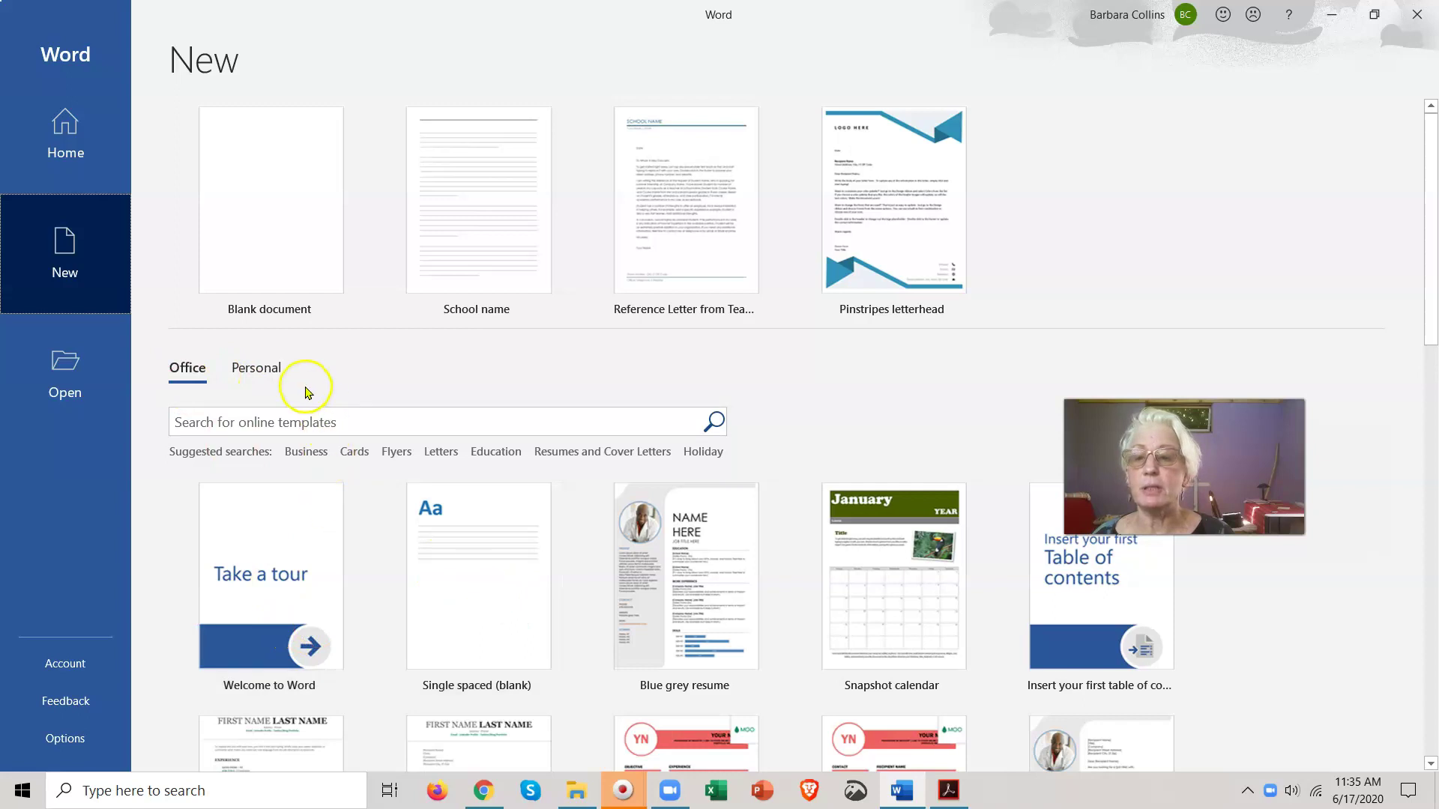
{"action": "left_click", "coordinate": [259, 371]}
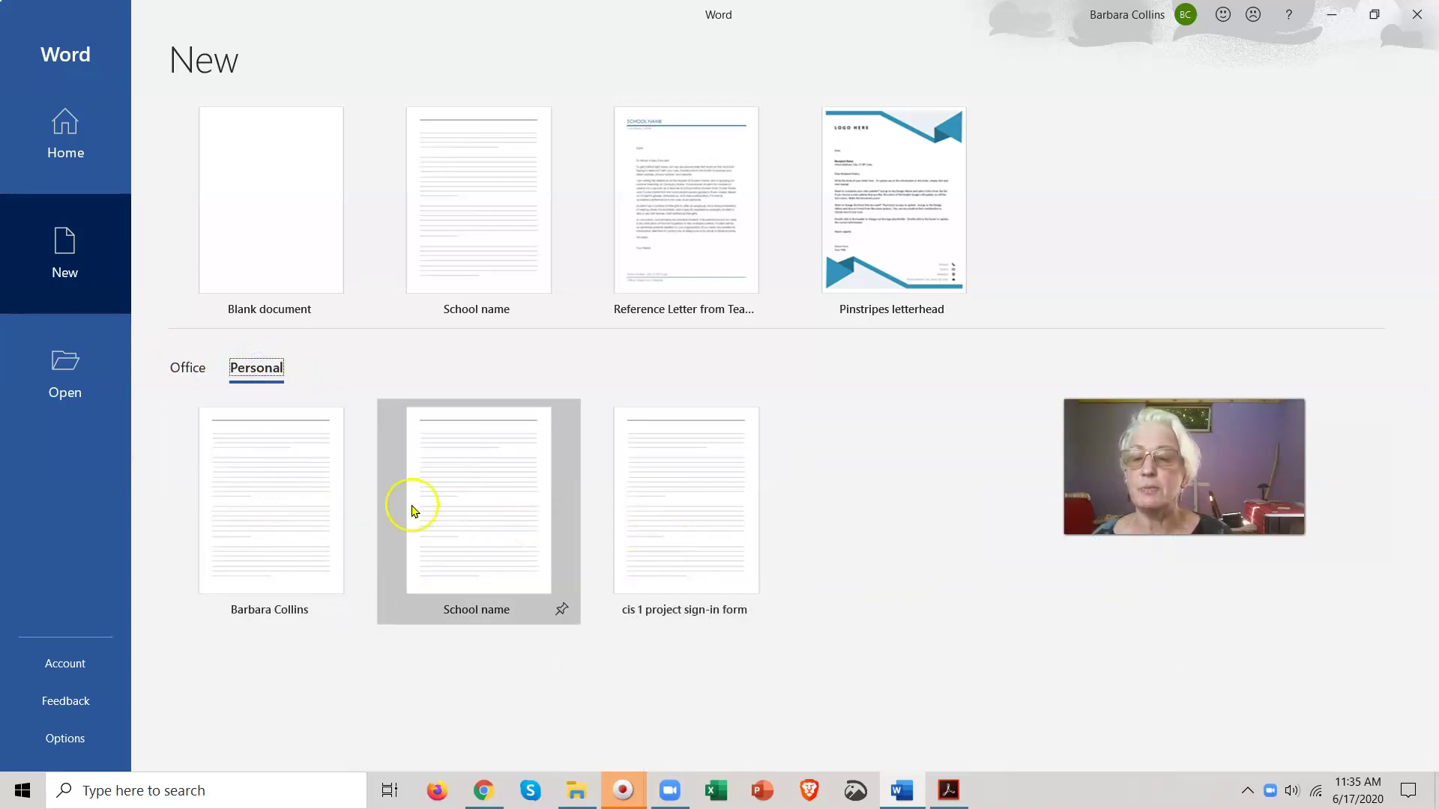
{"action": "left_click", "coordinate": [170, 367]}
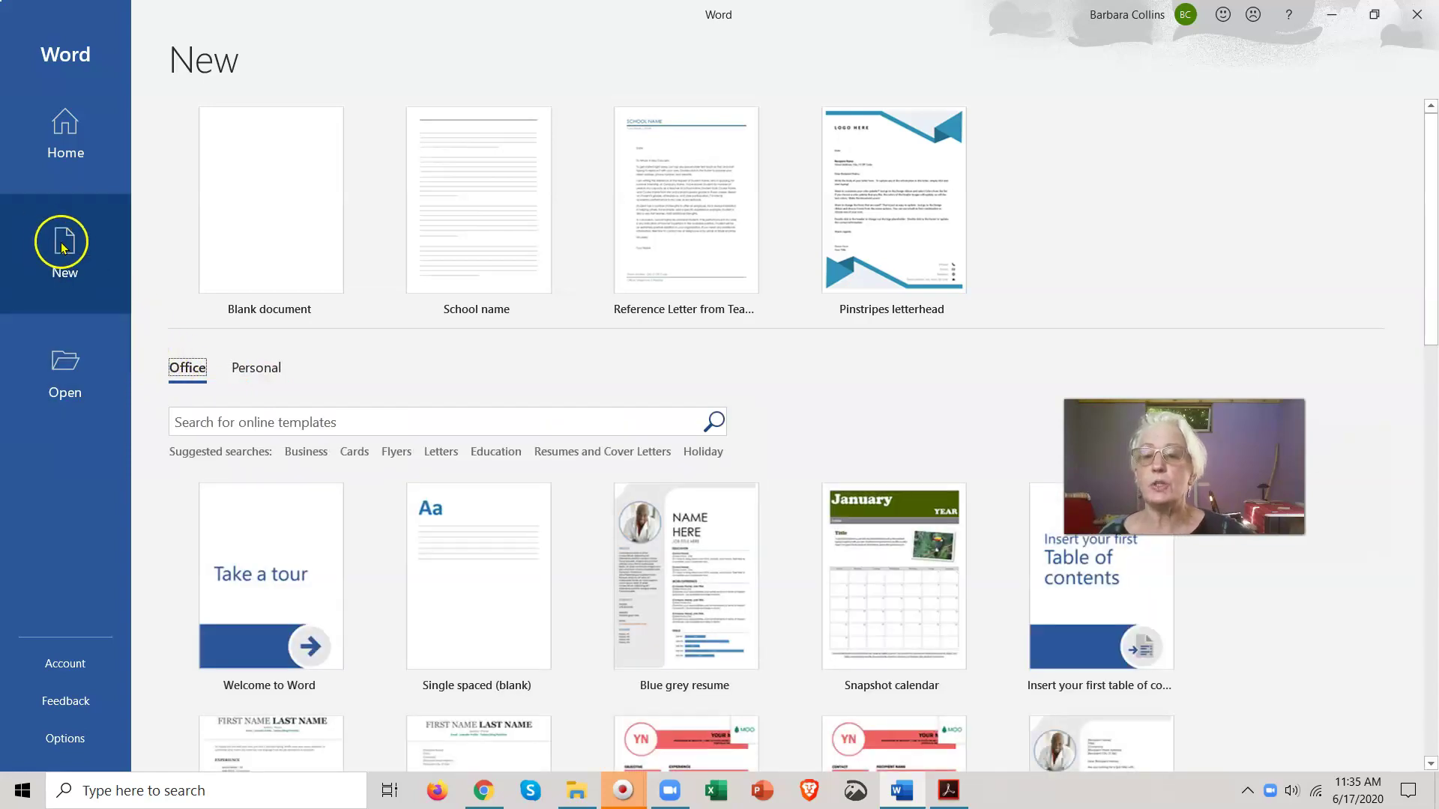
Create a blank document and set the ribbon display to Show Tabs and Commands.
{"action": "left_click", "coordinate": [238, 234]}
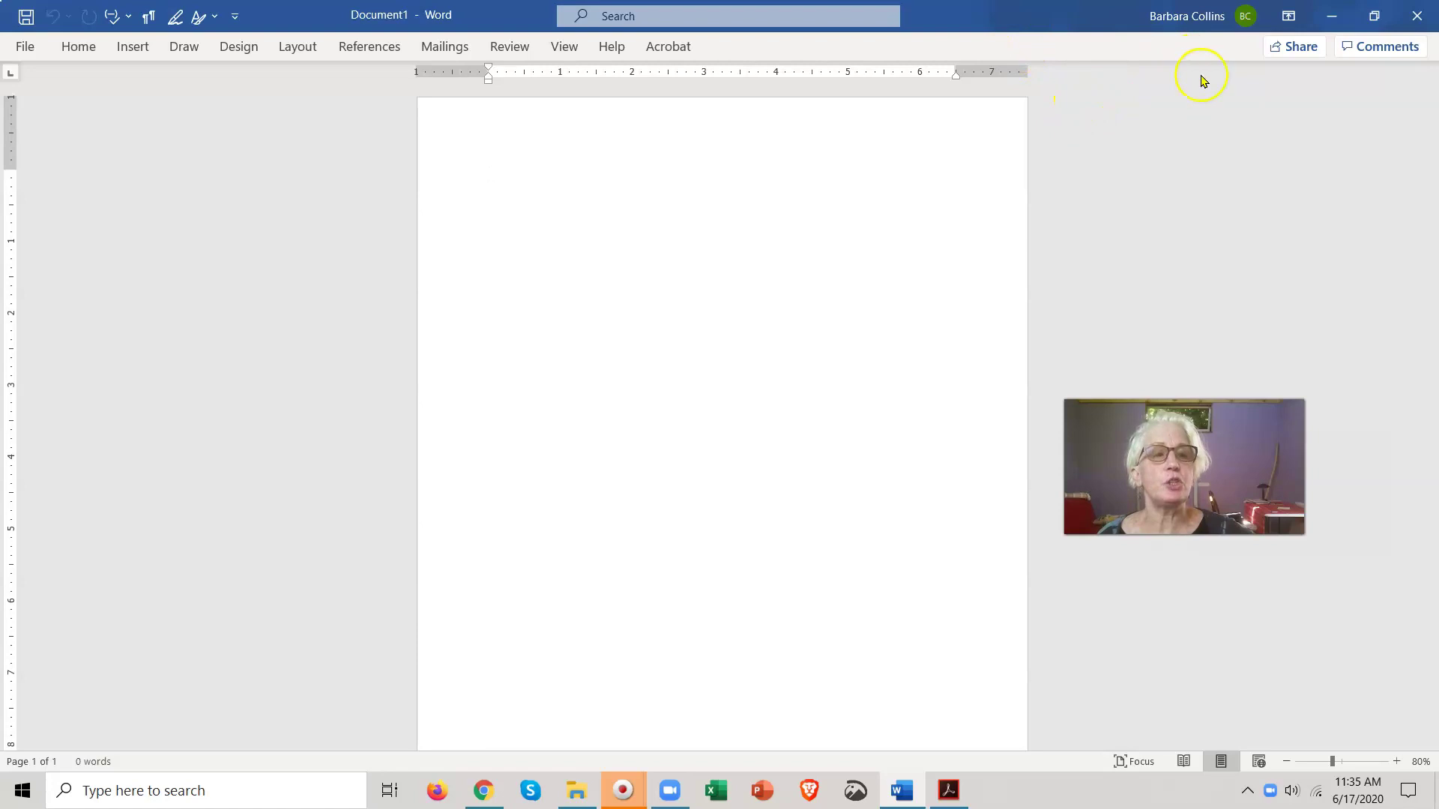
{"action": "left_click", "coordinate": [1290, 16]}
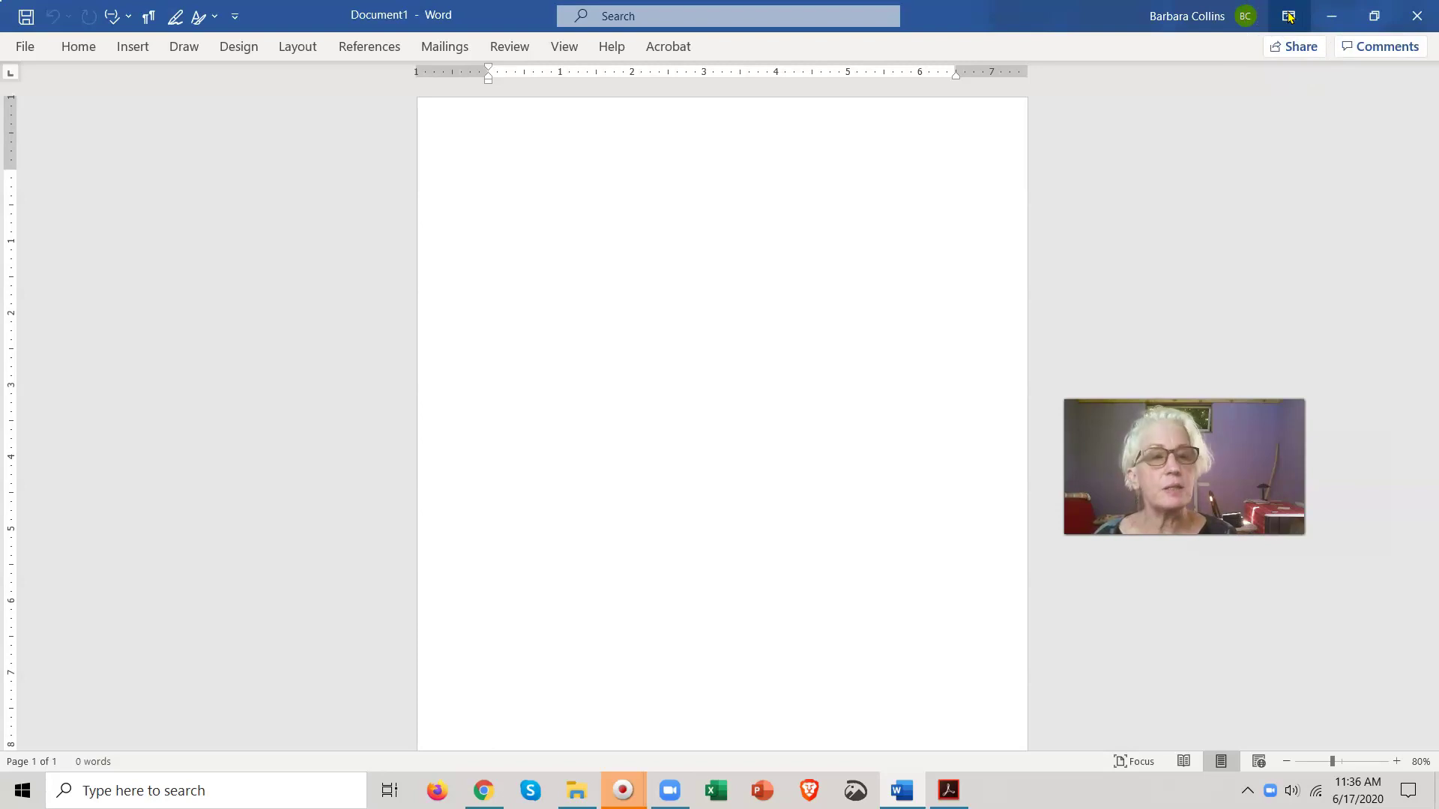
{"action": "left_click", "coordinate": [1289, 17]}
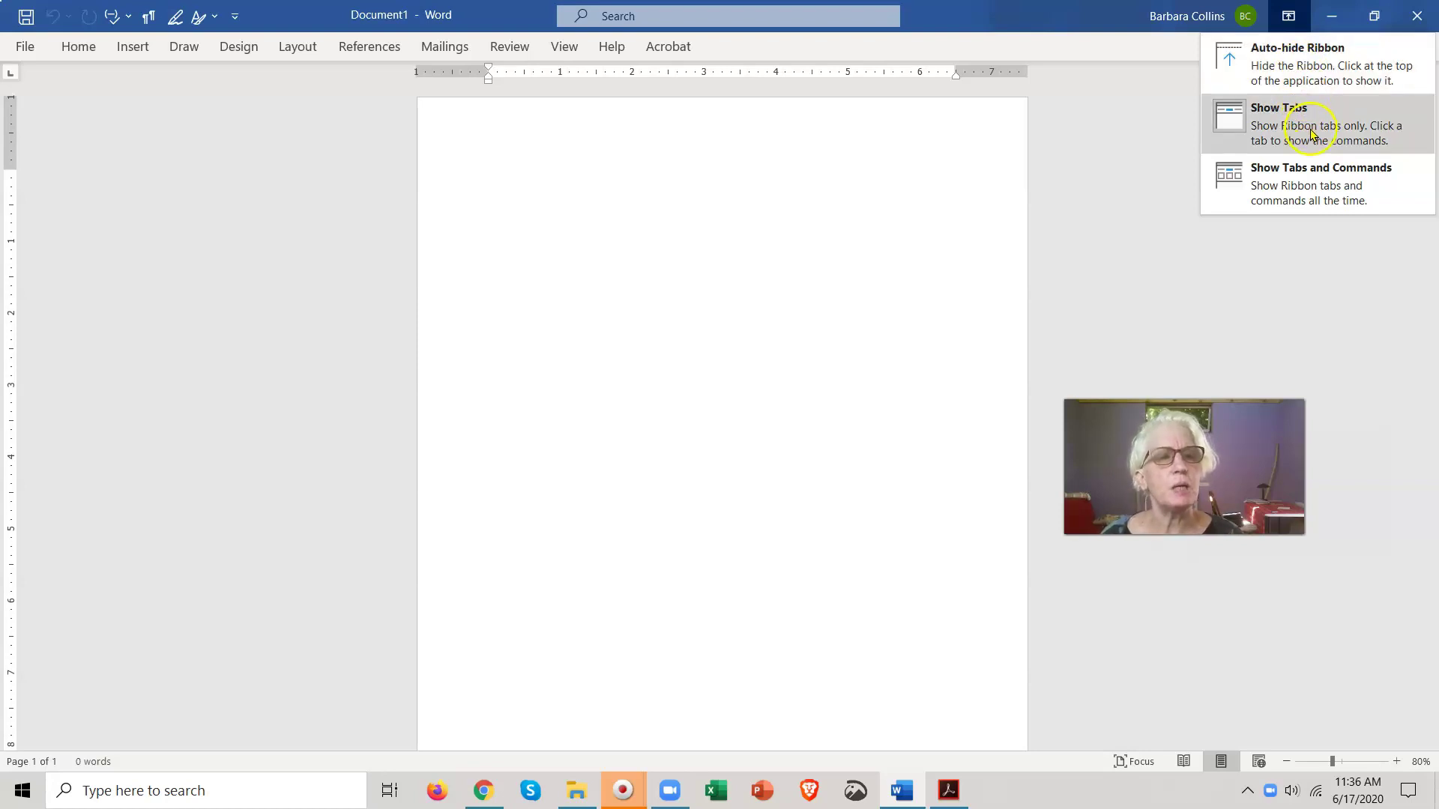
{"action": "left_click", "coordinate": [1323, 189]}
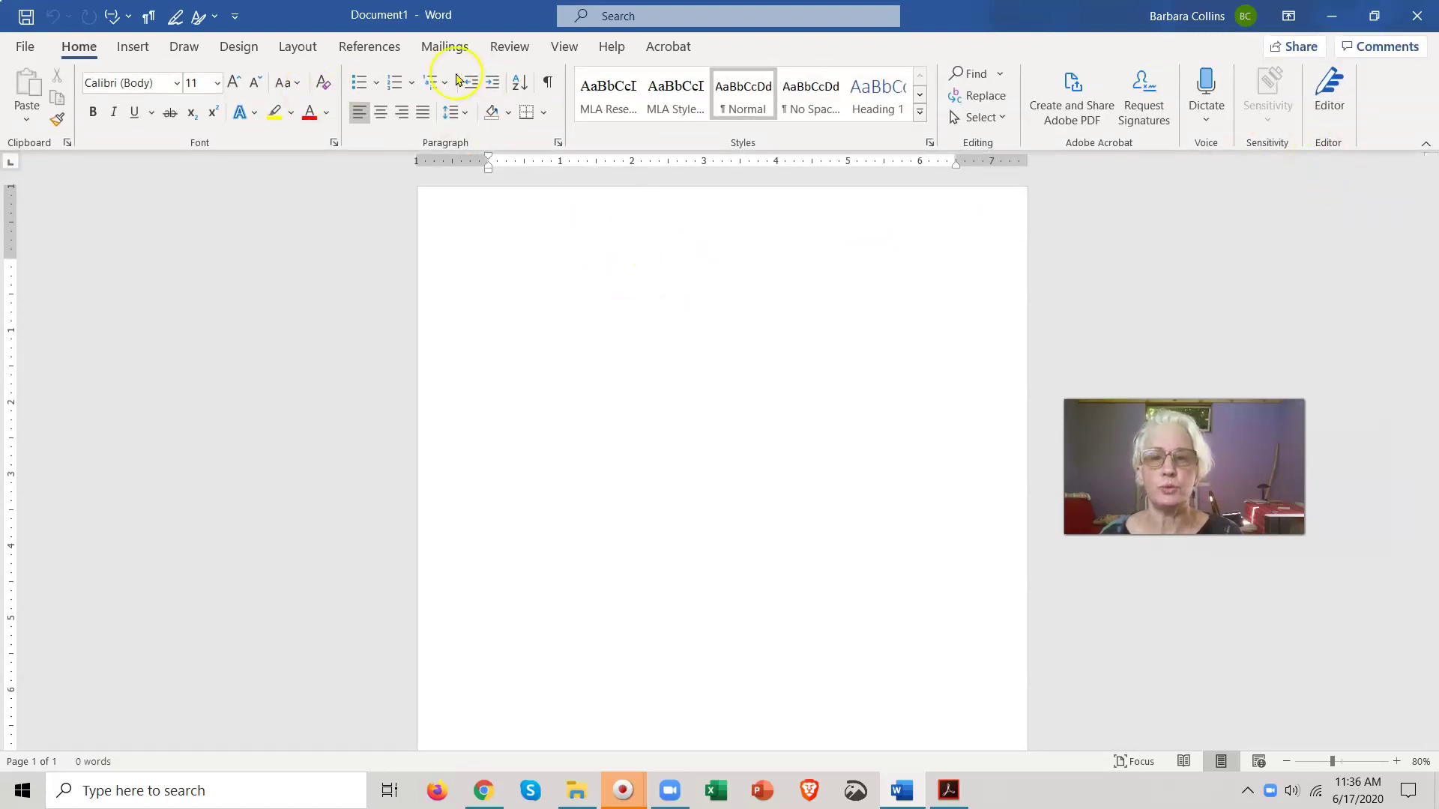
Hide the ruler, show it again, and return to the Home commands.
{"action": "left_click", "coordinate": [308, 245]}
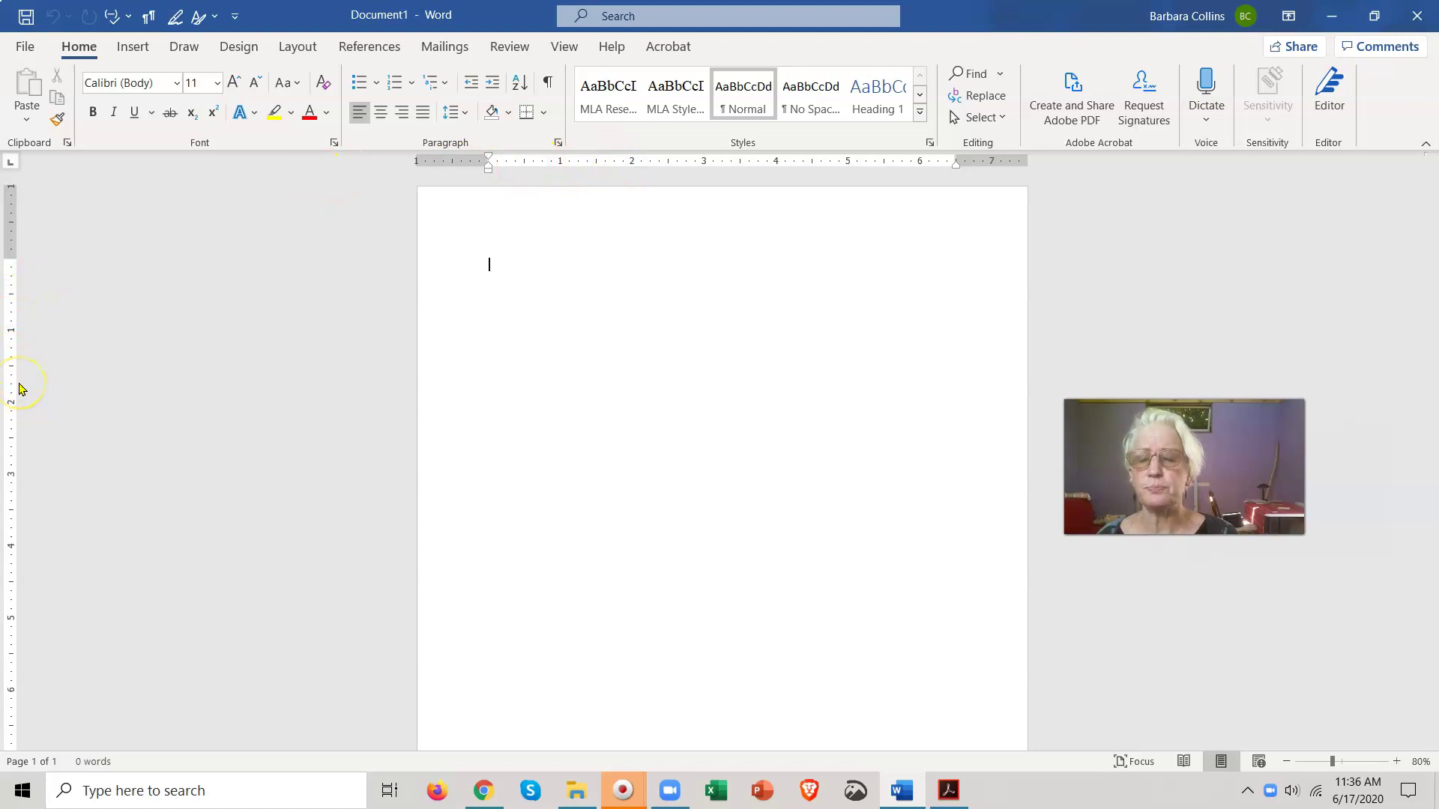
{"action": "left_click", "coordinate": [564, 48]}
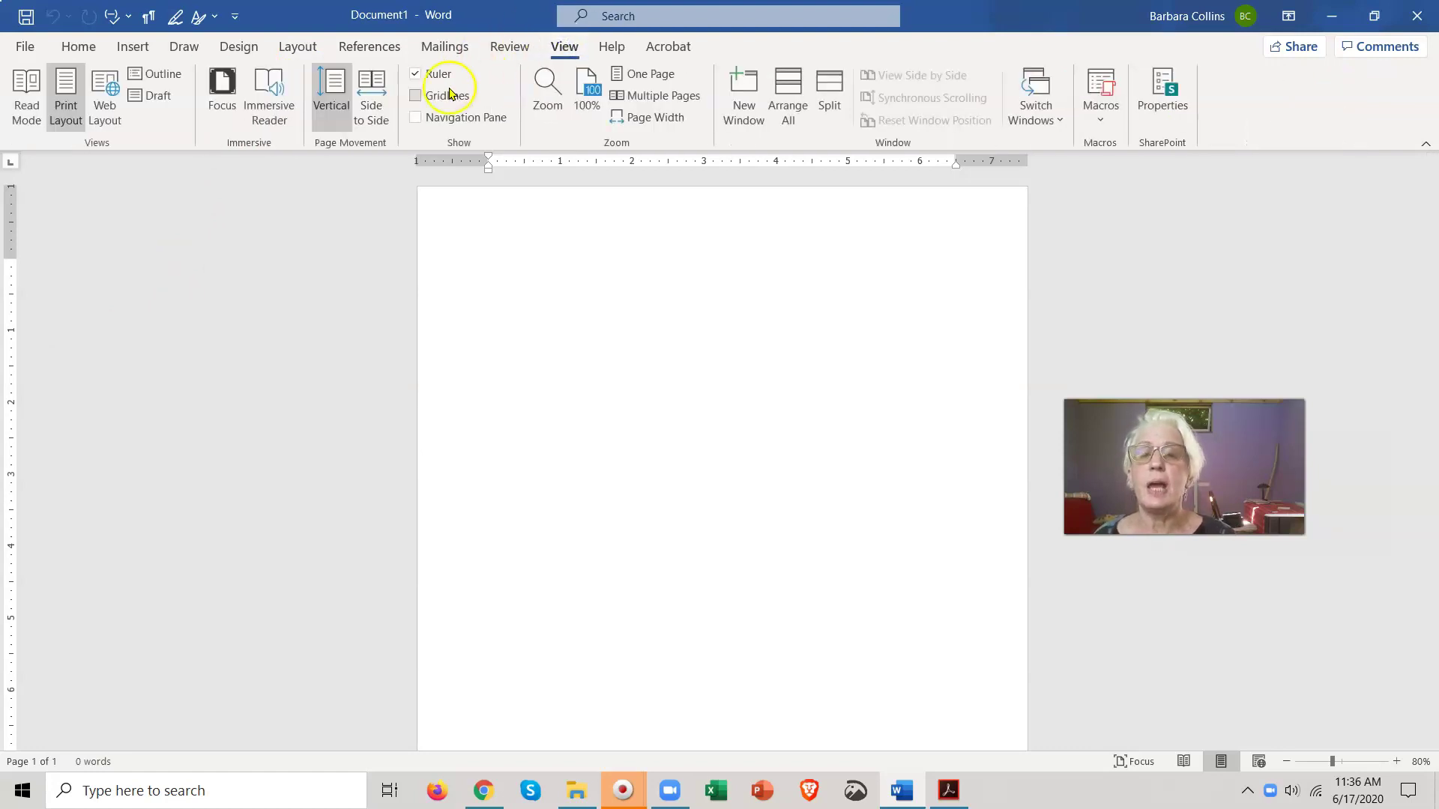
{"action": "left_click", "coordinate": [415, 75]}
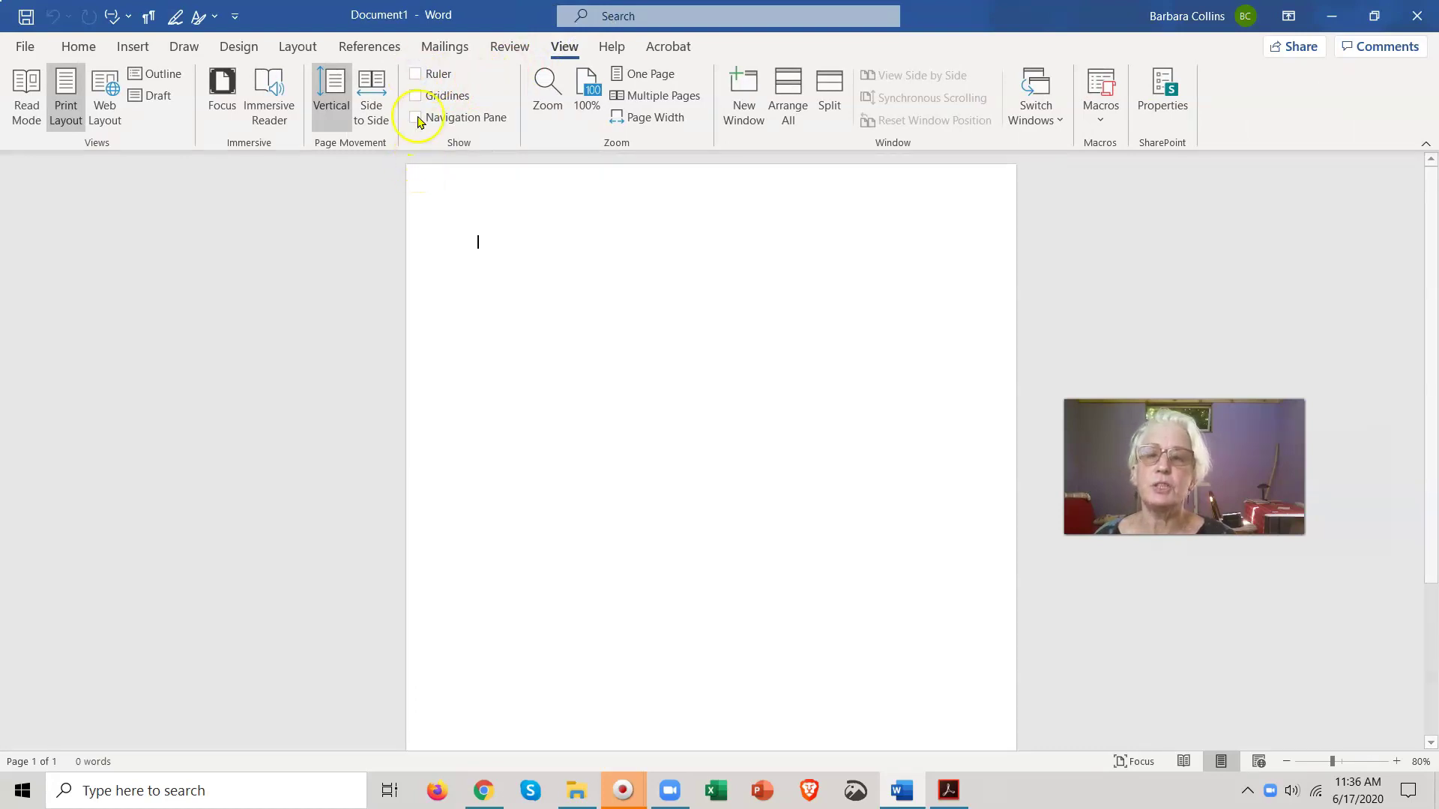
{"action": "left_click", "coordinate": [416, 75]}
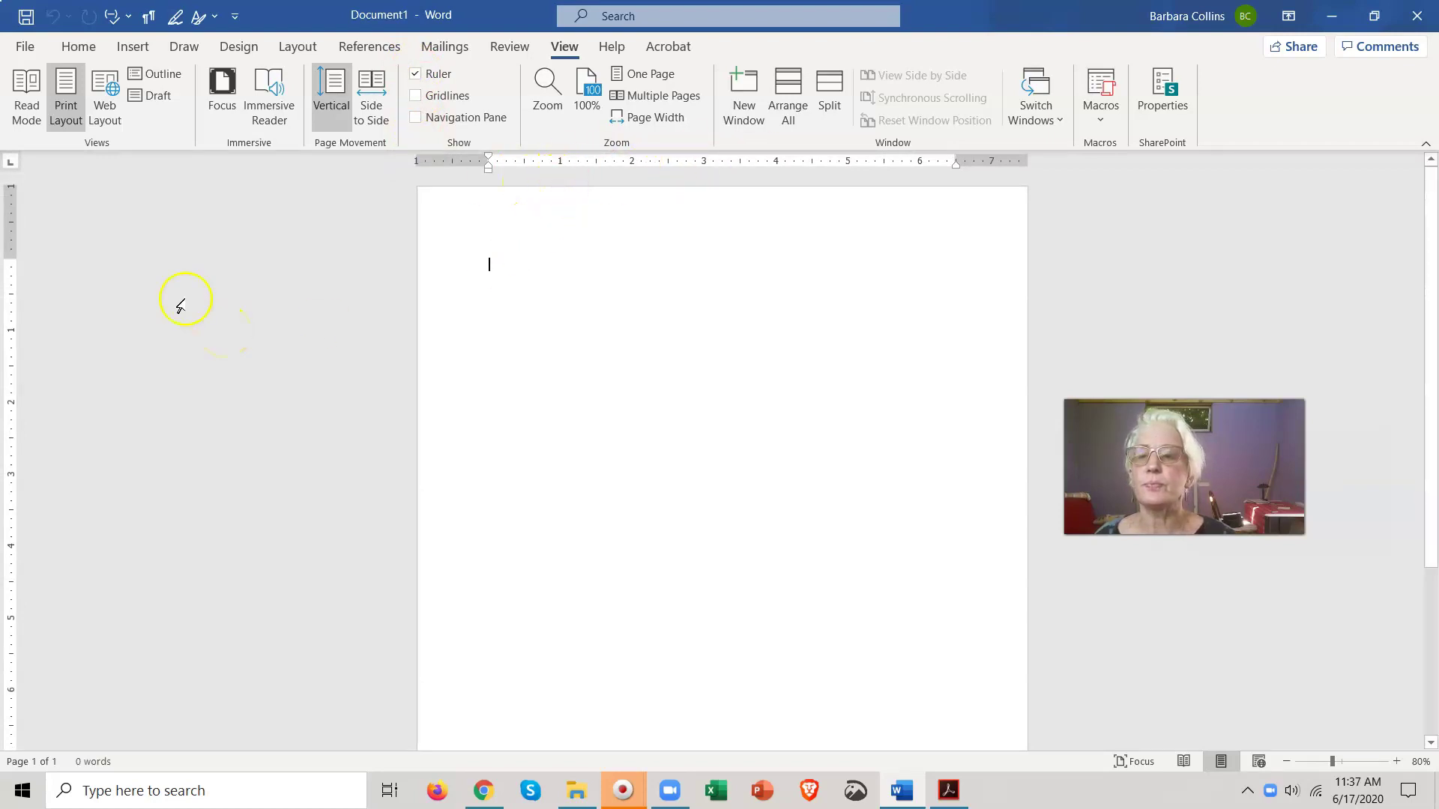
{"action": "left_click", "coordinate": [79, 48]}
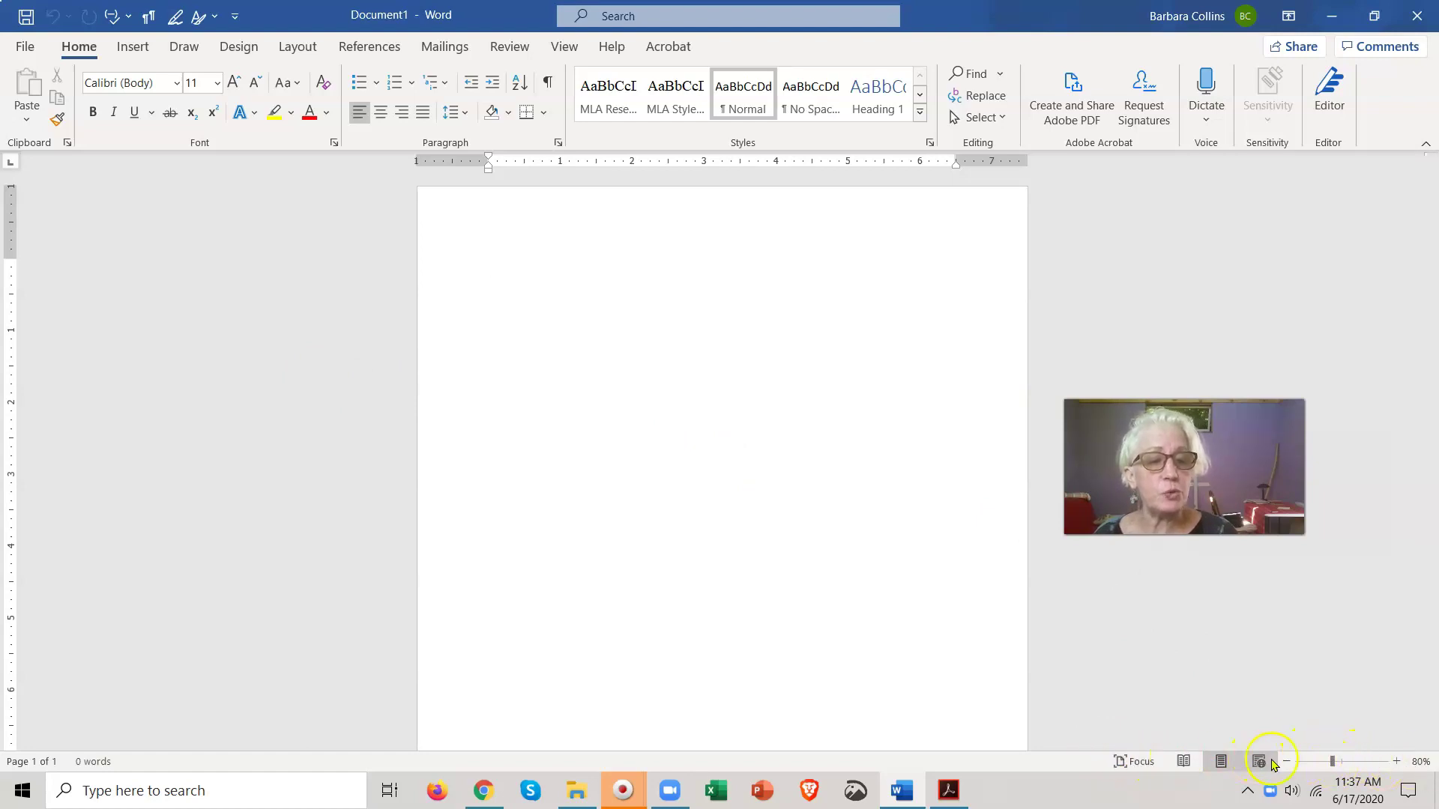
Zoom the blank document in to 120%.
{"action": "left_click", "coordinate": [1397, 762]}
{"action": "left_click", "coordinate": [1397, 762]}
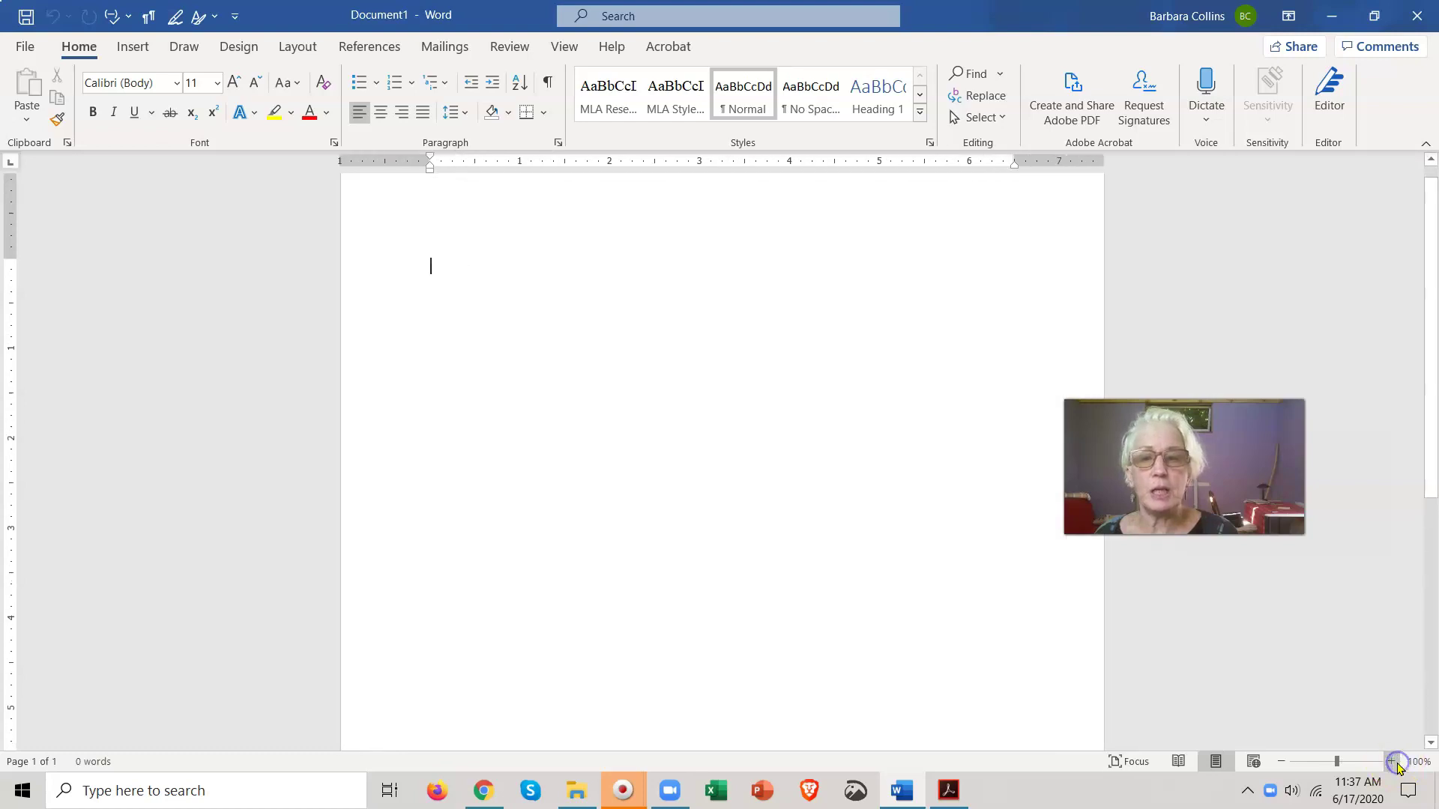
{"action": "left_click", "coordinate": [1397, 762]}
{"action": "left_click", "coordinate": [1397, 762]}
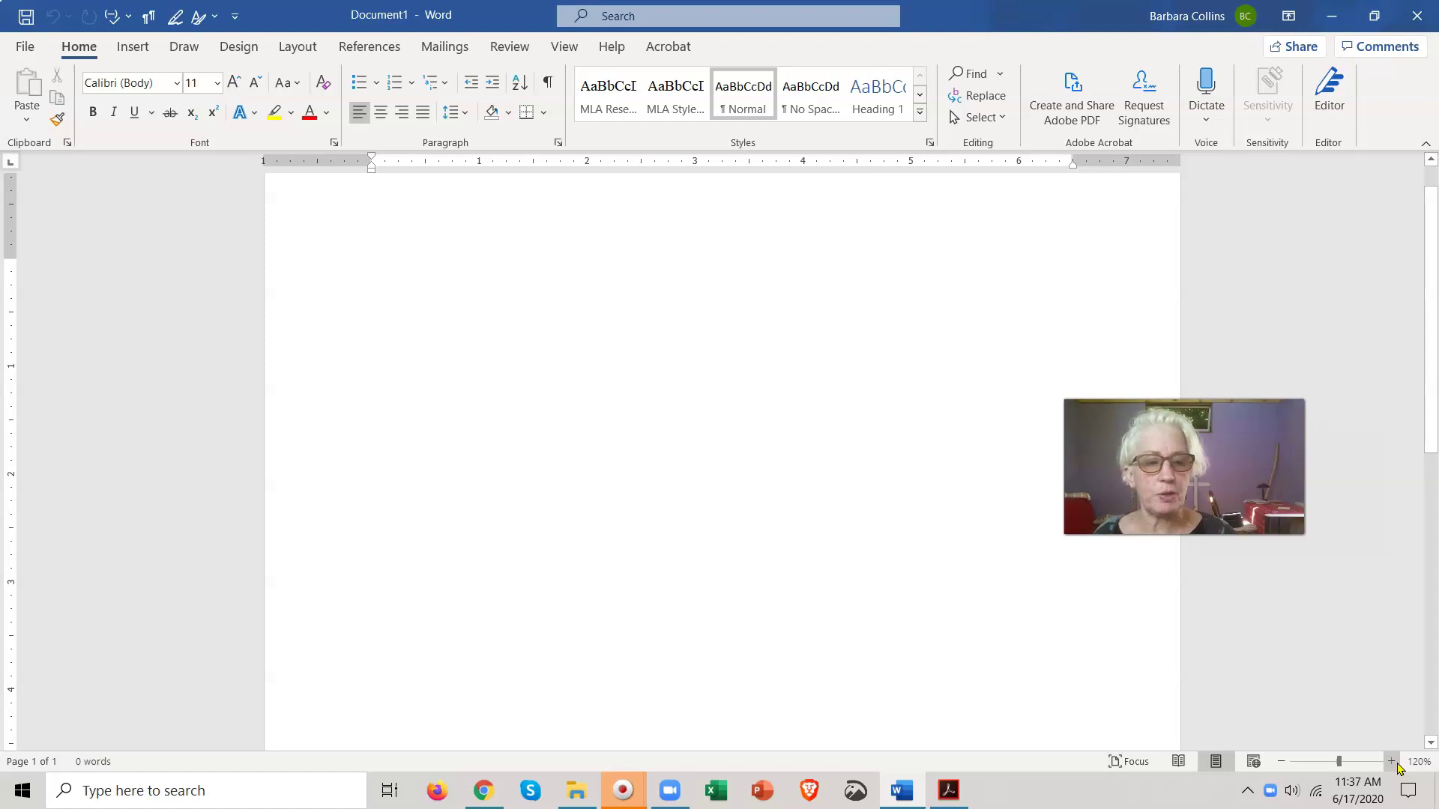
{"action": "left_click", "coordinate": [840, 572]}
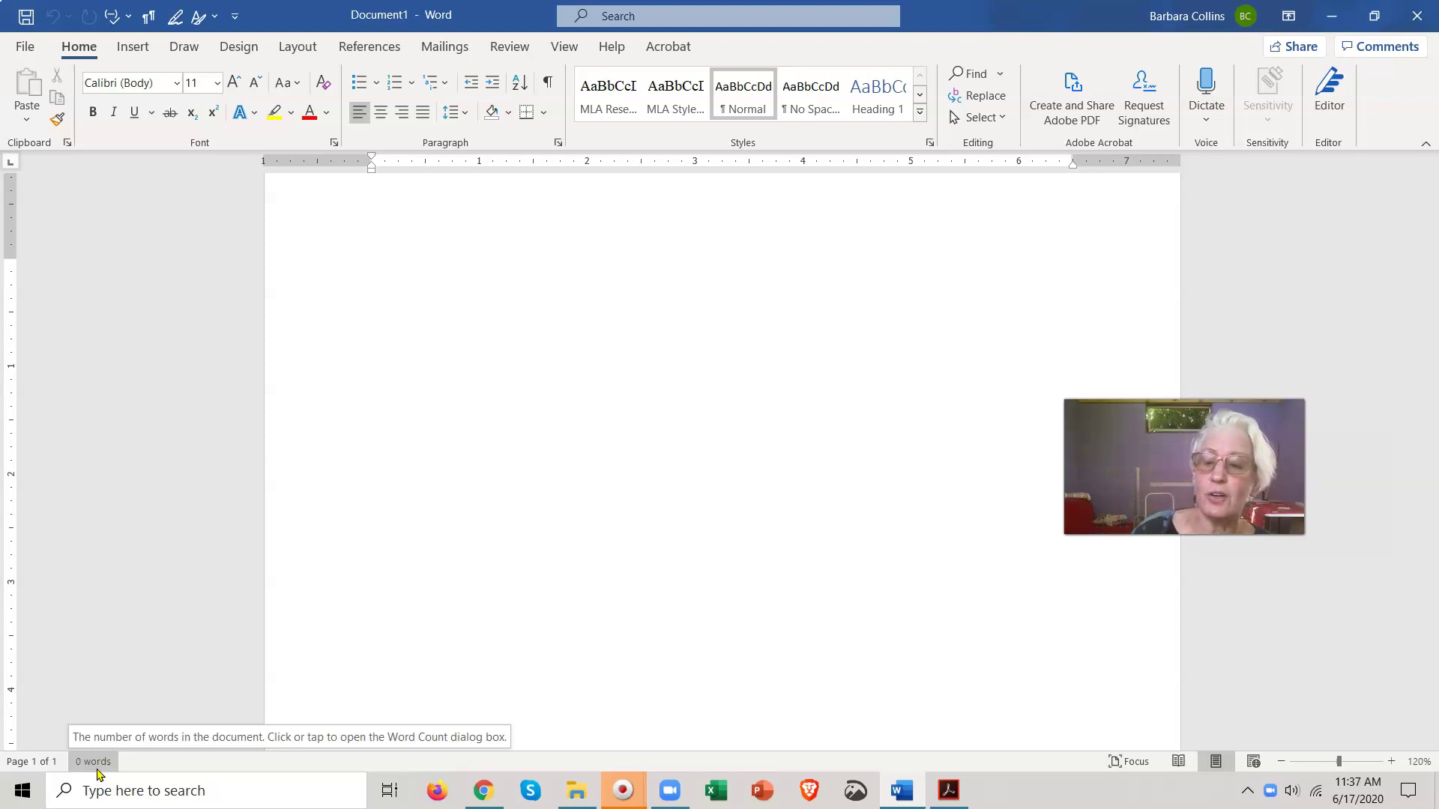
{"action": "left_click", "coordinate": [292, 780]}
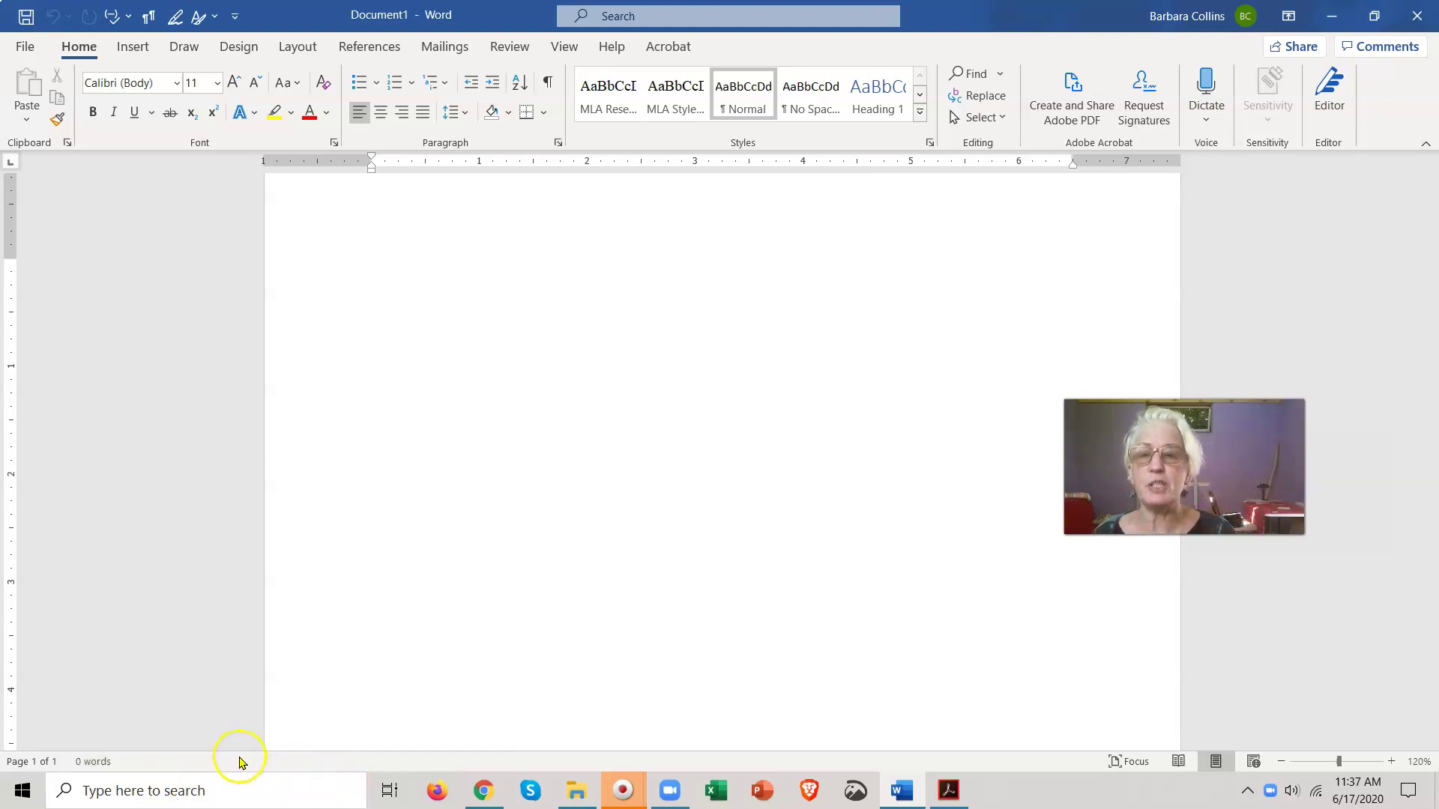
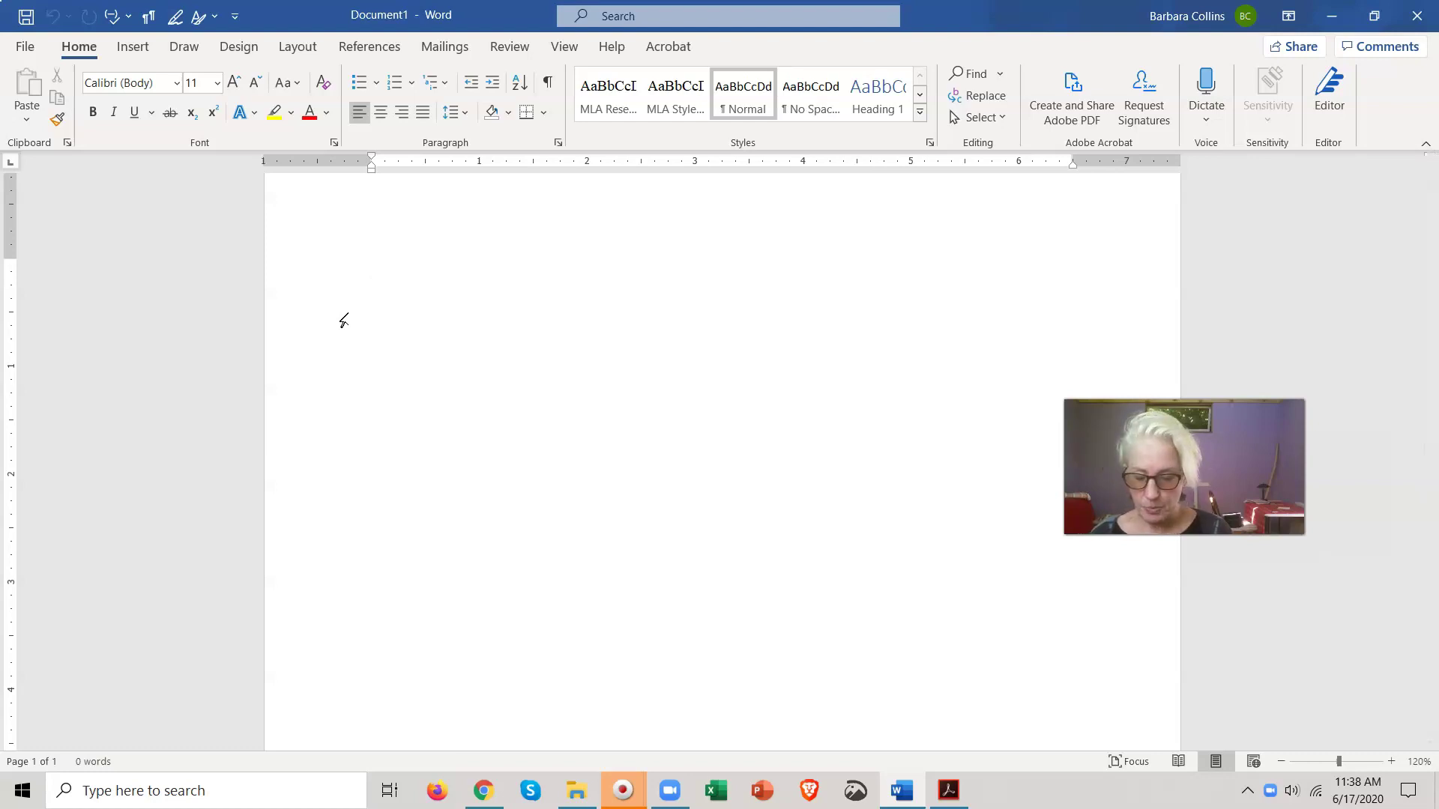
Enter the title "Garden Harvest Party" on the first line of the document.
{"action": "type", "text": "Garden"}
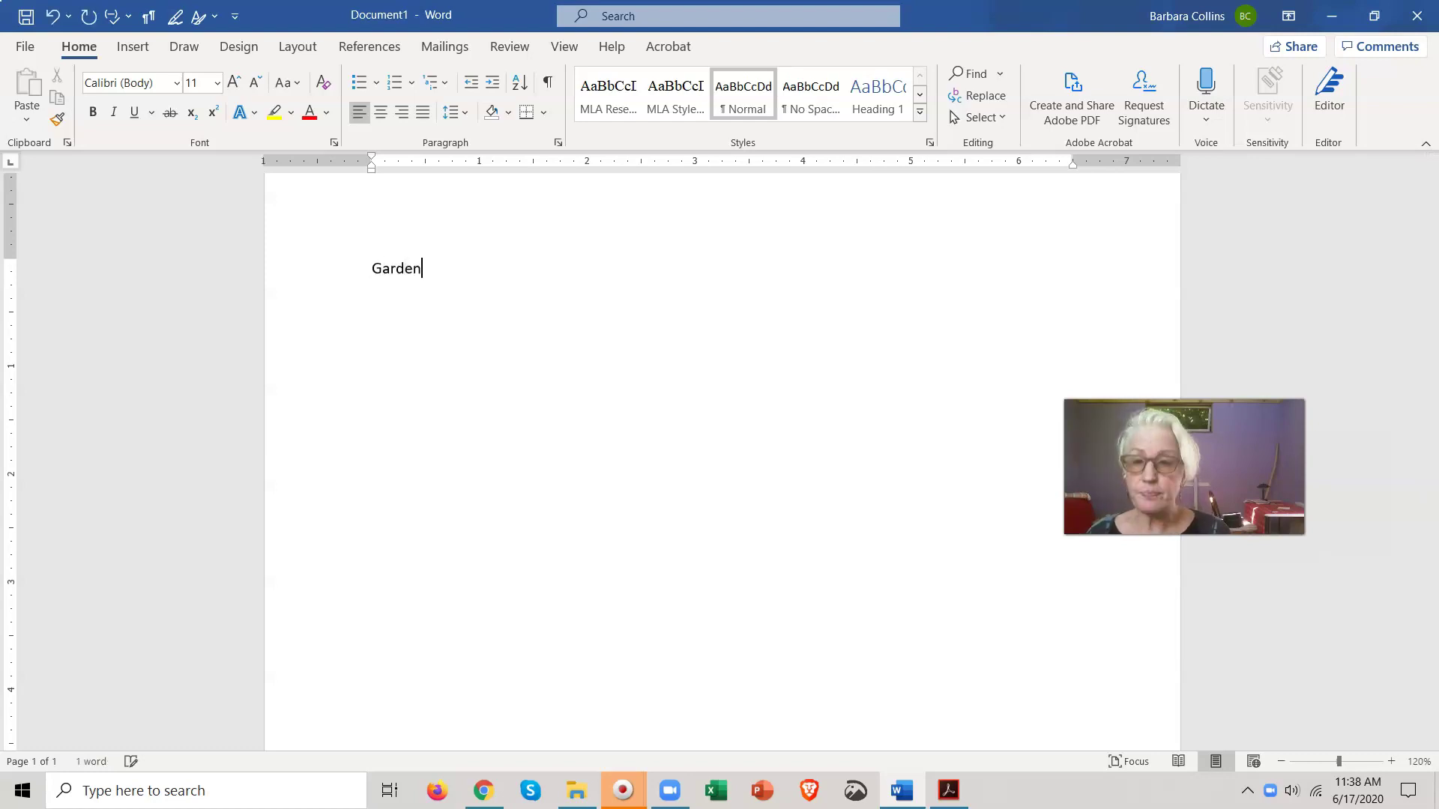
{"action": "type", "text": " Har"}
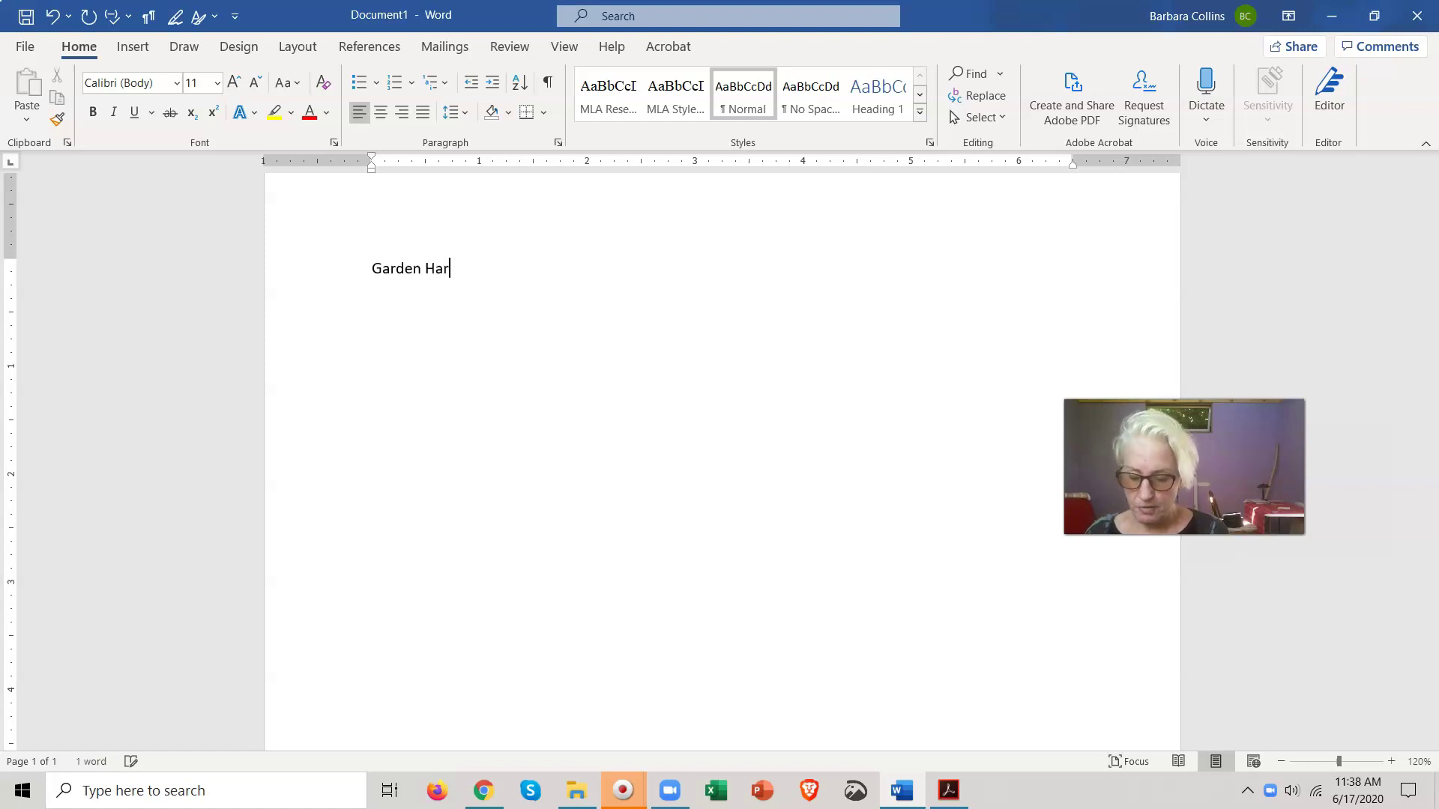
{"action": "type", "text": "vest"}
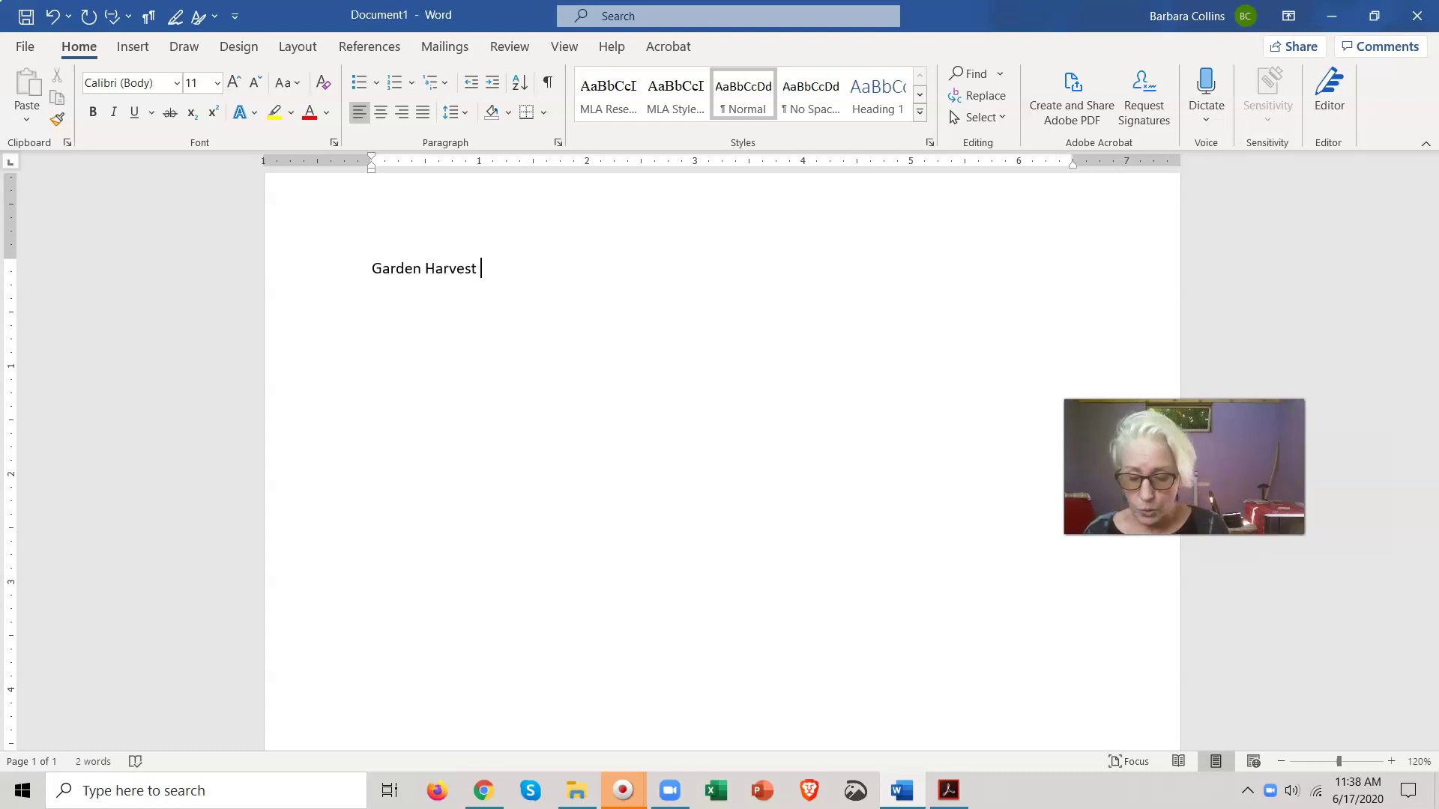
{"action": "type", "text": " Party"}
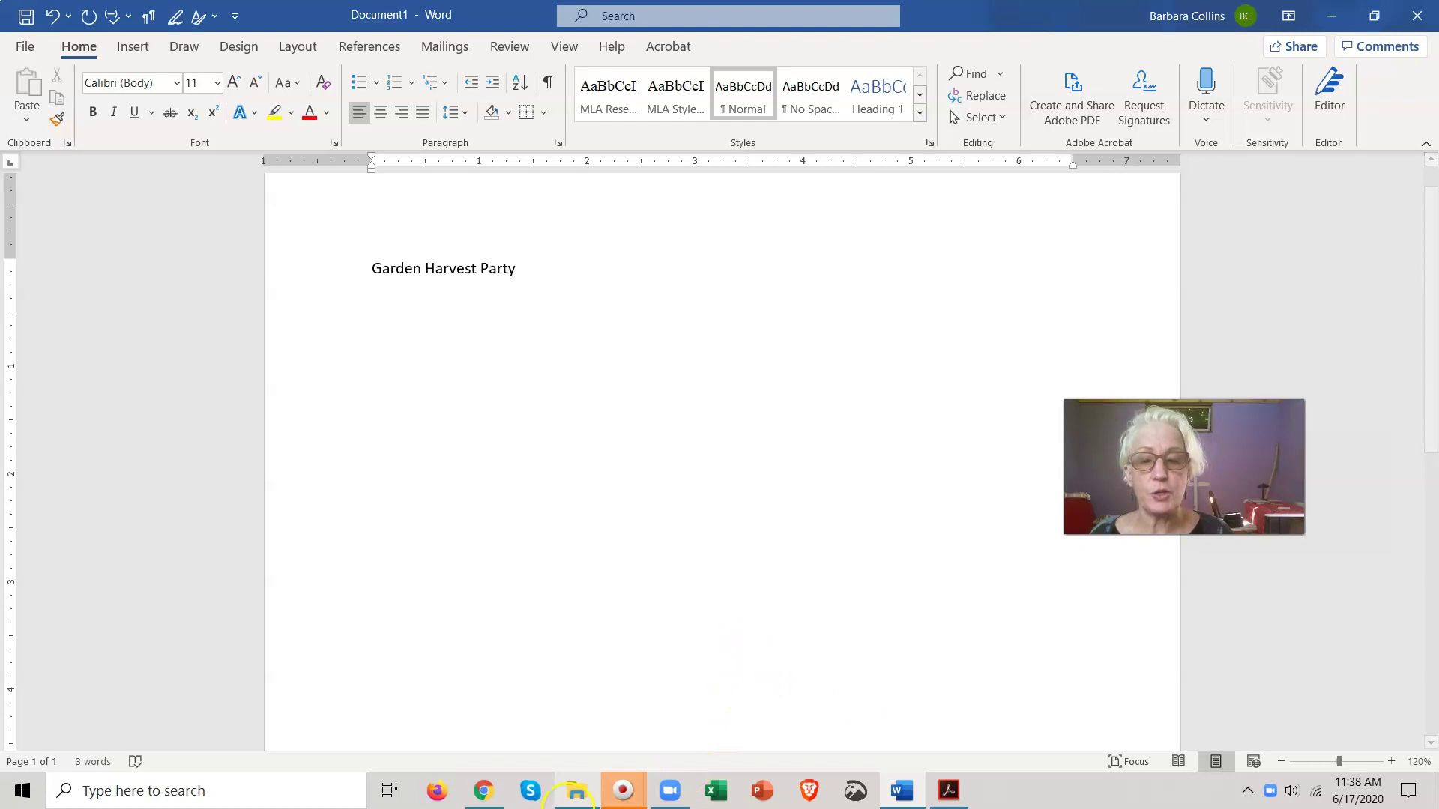
{"action": "left_click", "coordinate": [621, 801]}
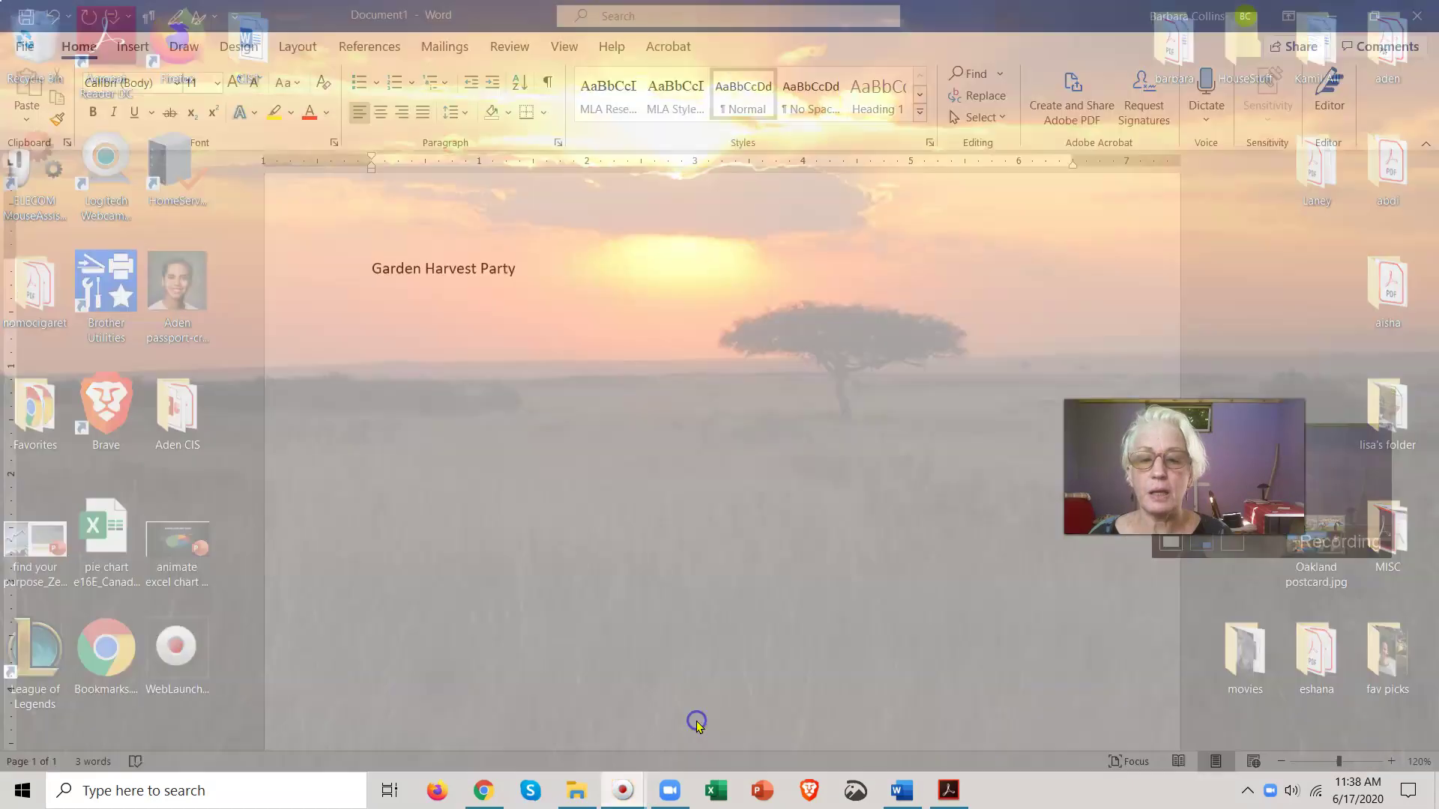
{"action": "left_click", "coordinate": [694, 724]}
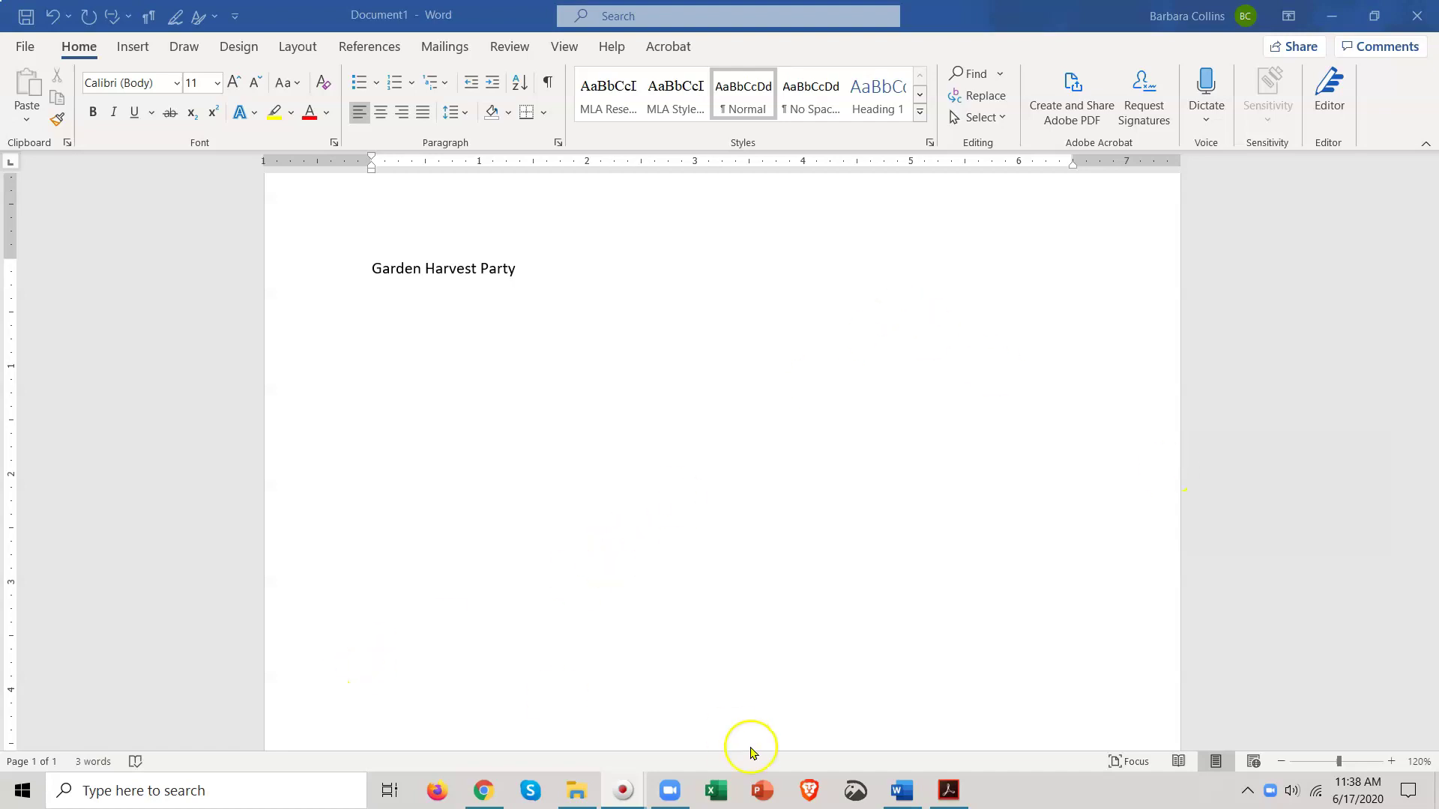
{"action": "mouse_move", "coordinate": [612, 803]}
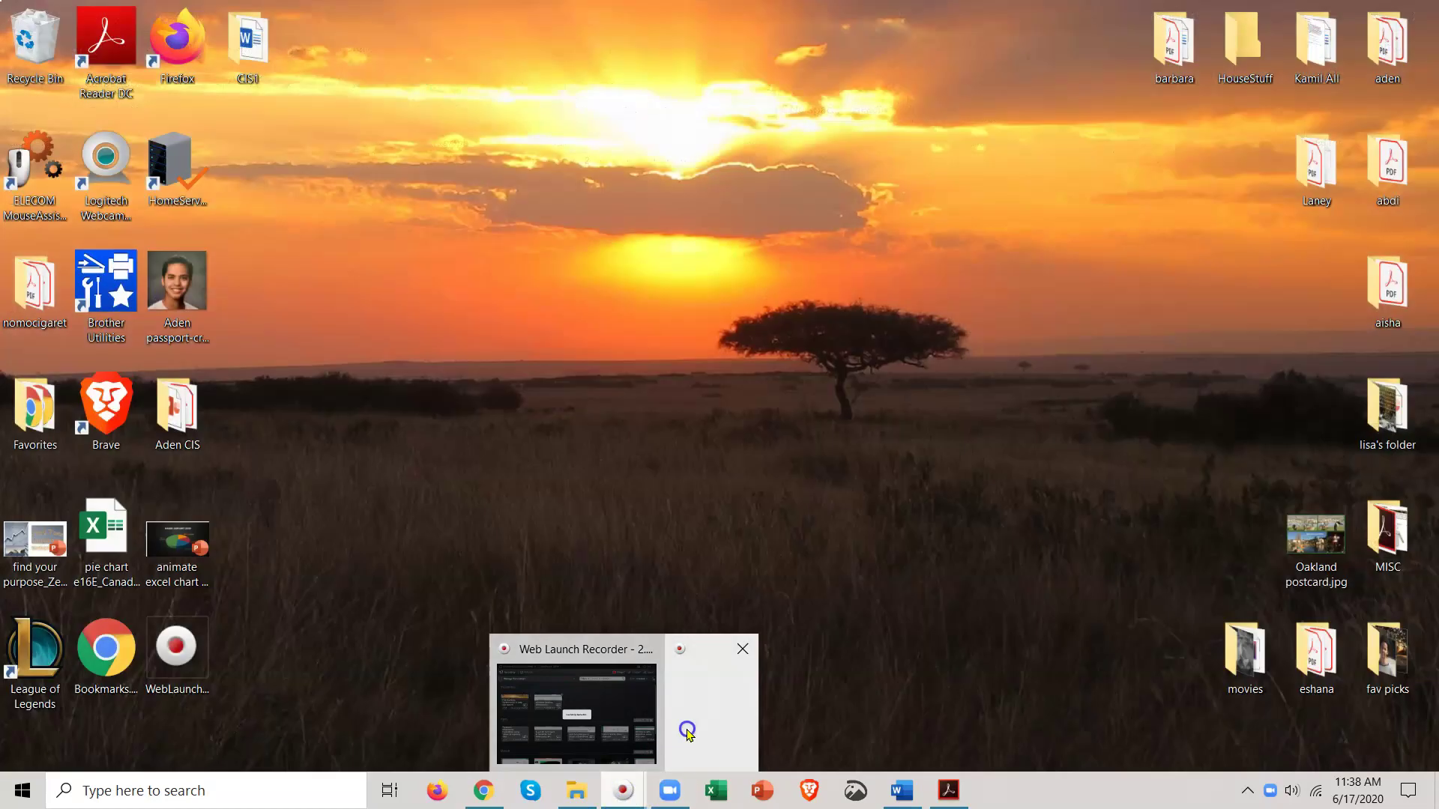
{"action": "left_click", "coordinate": [684, 732]}
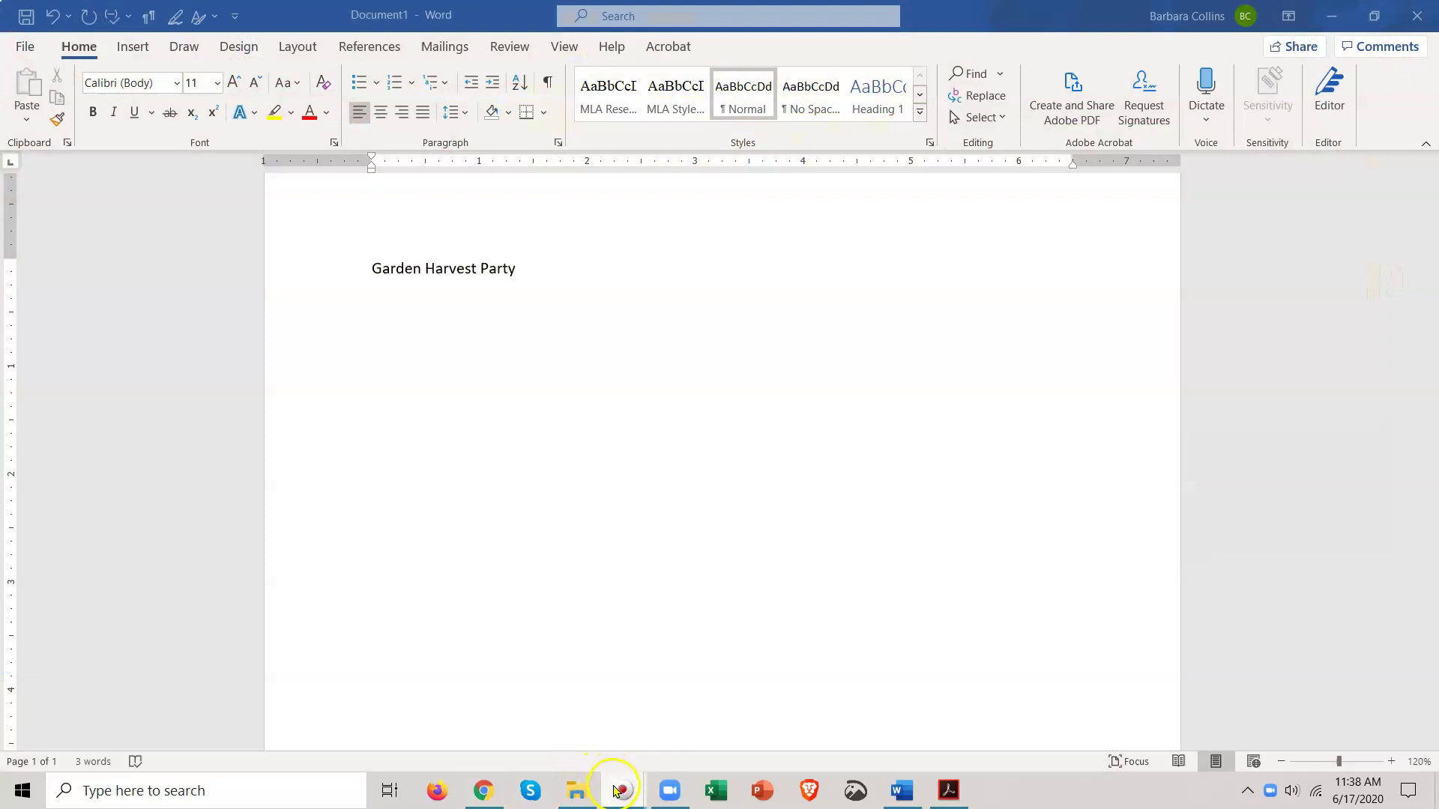
{"action": "mouse_move", "coordinate": [612, 780]}
{"action": "left_click", "coordinate": [583, 719]}
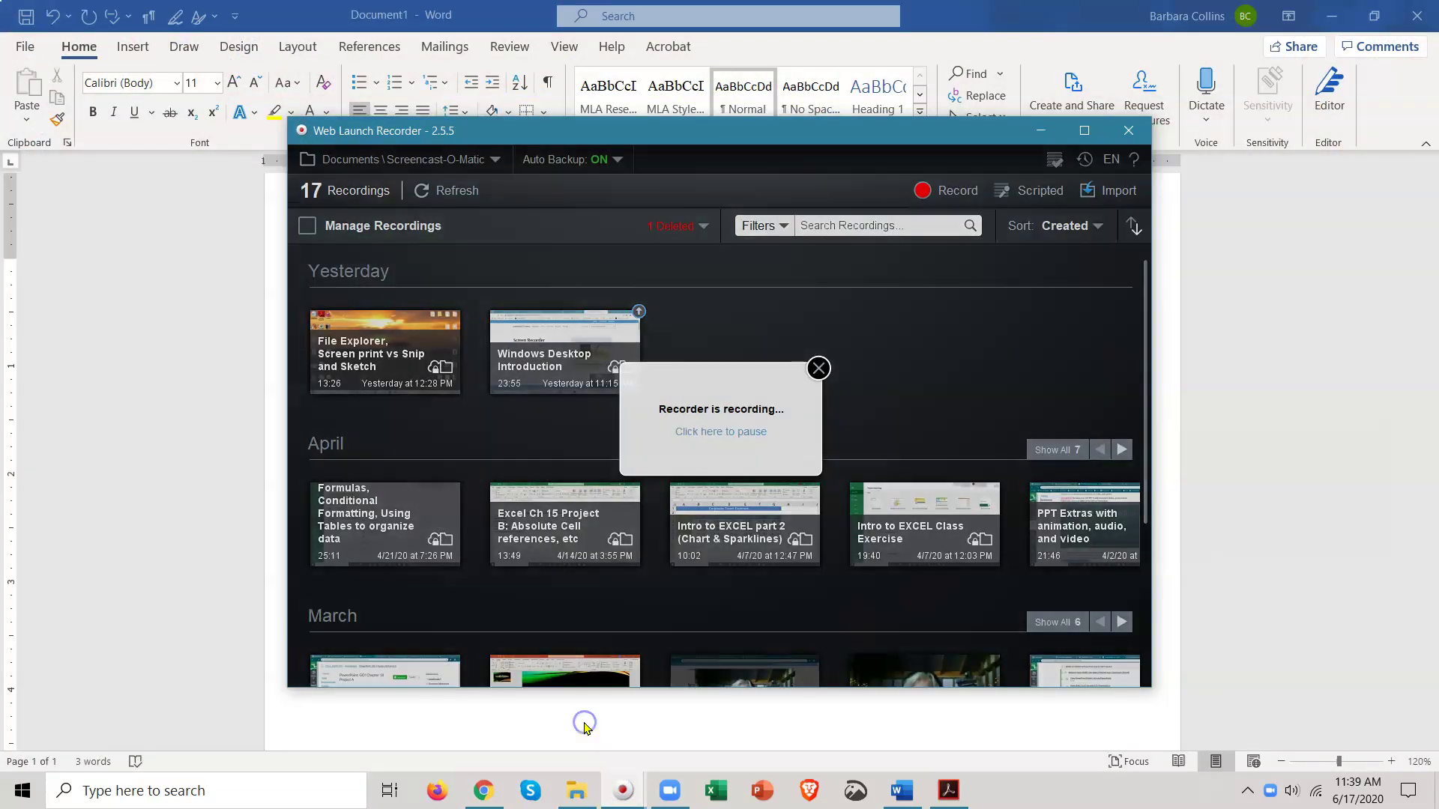
{"action": "left_click", "coordinate": [1040, 130]}
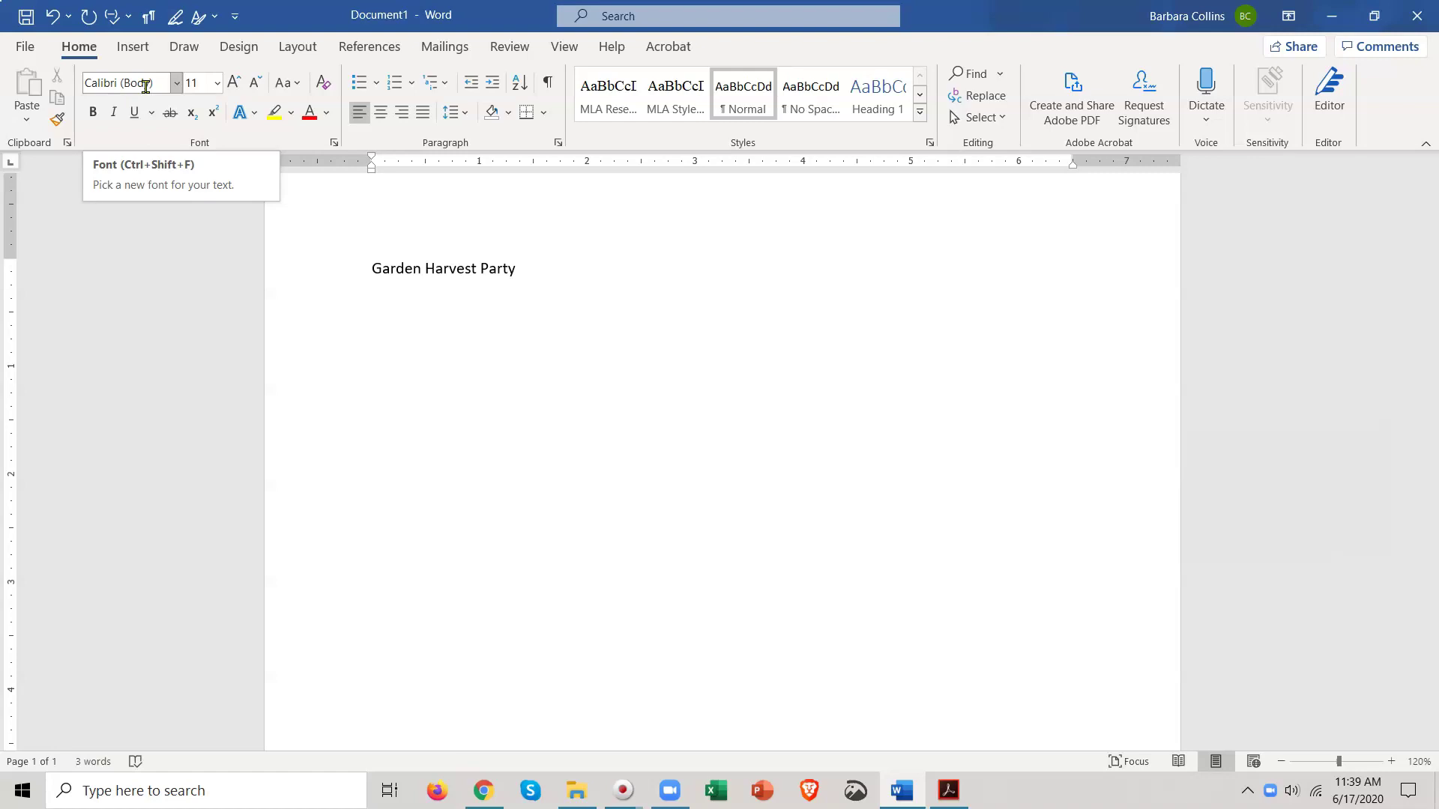
{"action": "left_click", "coordinate": [173, 85]}
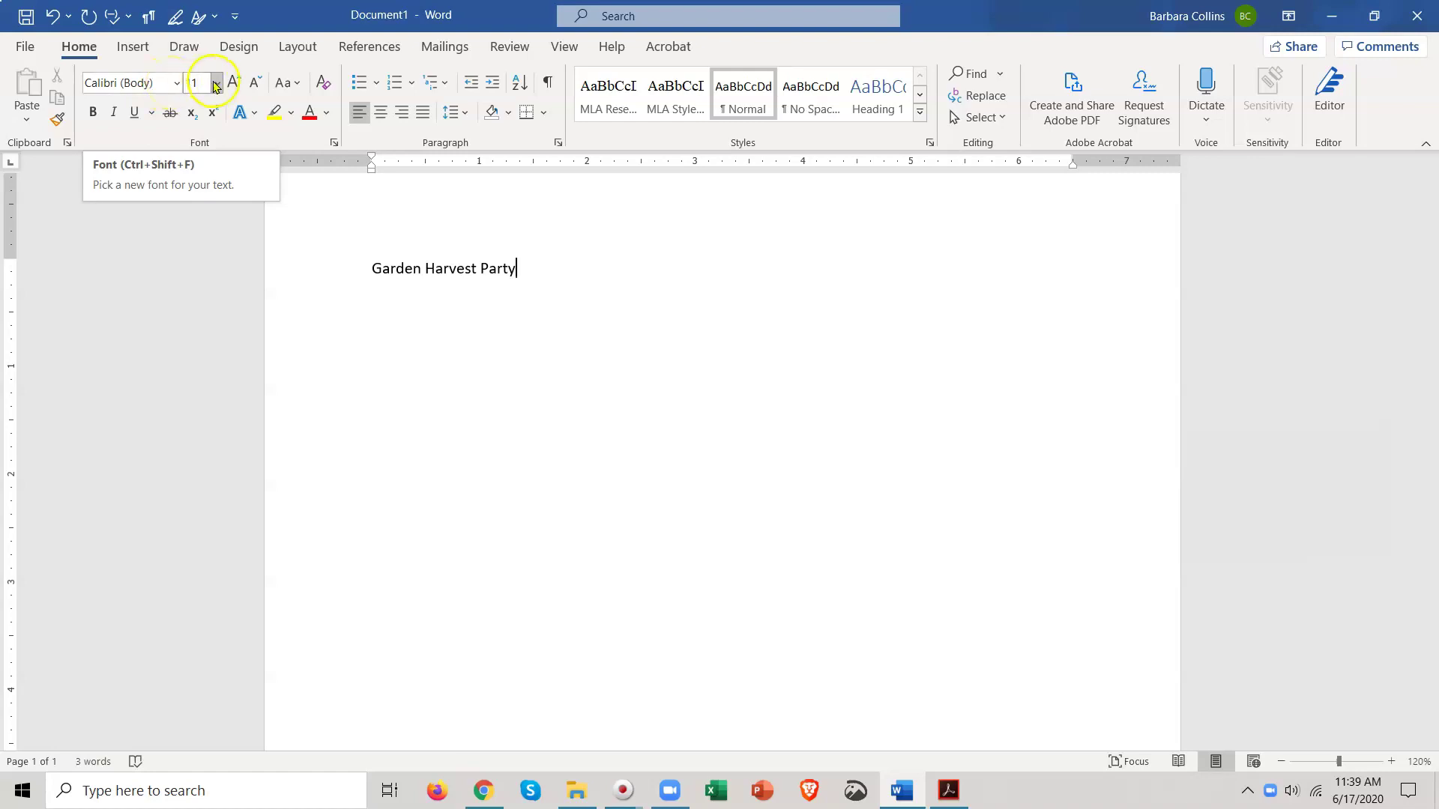
{"action": "left_click", "coordinate": [180, 91]}
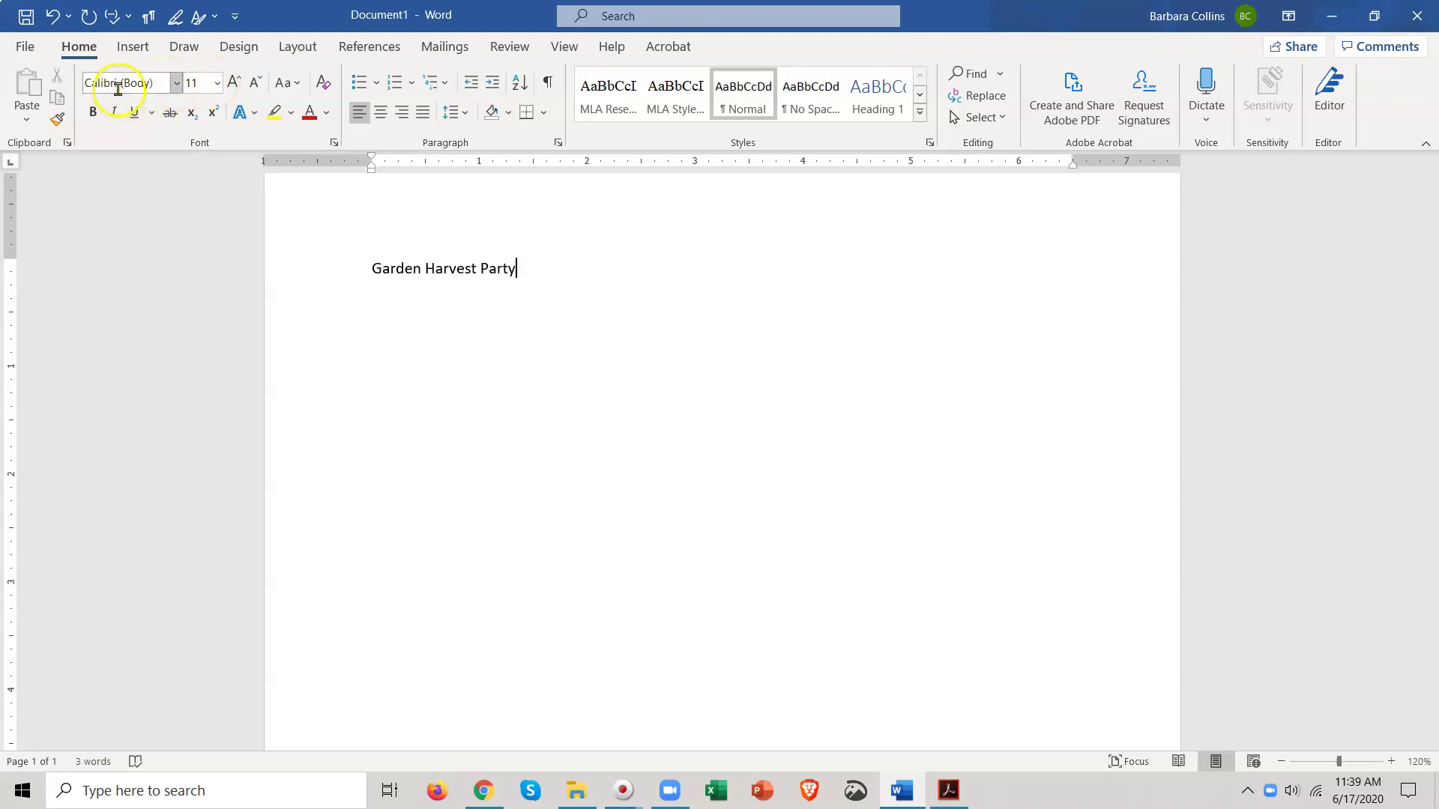
{"action": "left_click", "coordinate": [83, 52]}
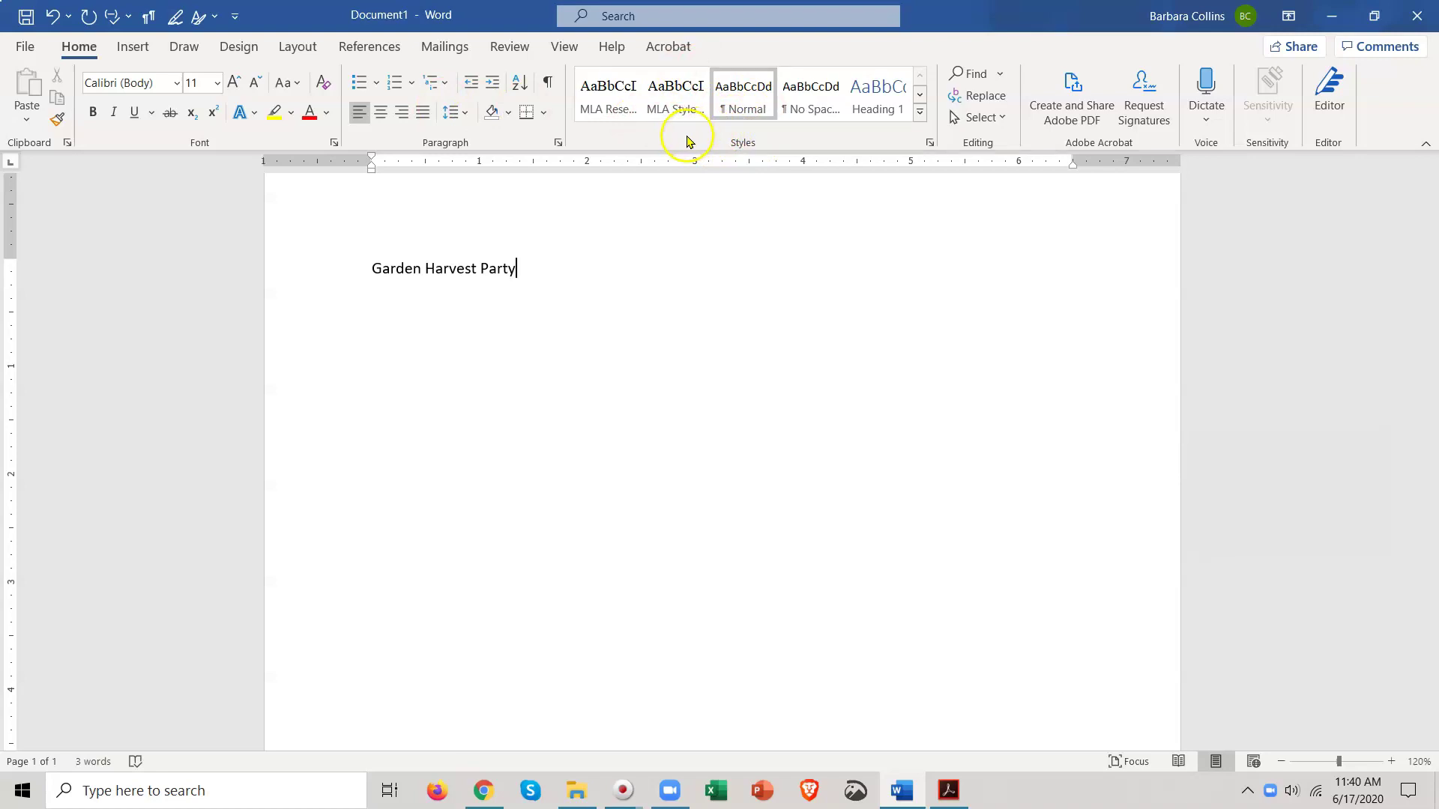
{"action": "left_click", "coordinate": [85, 47]}
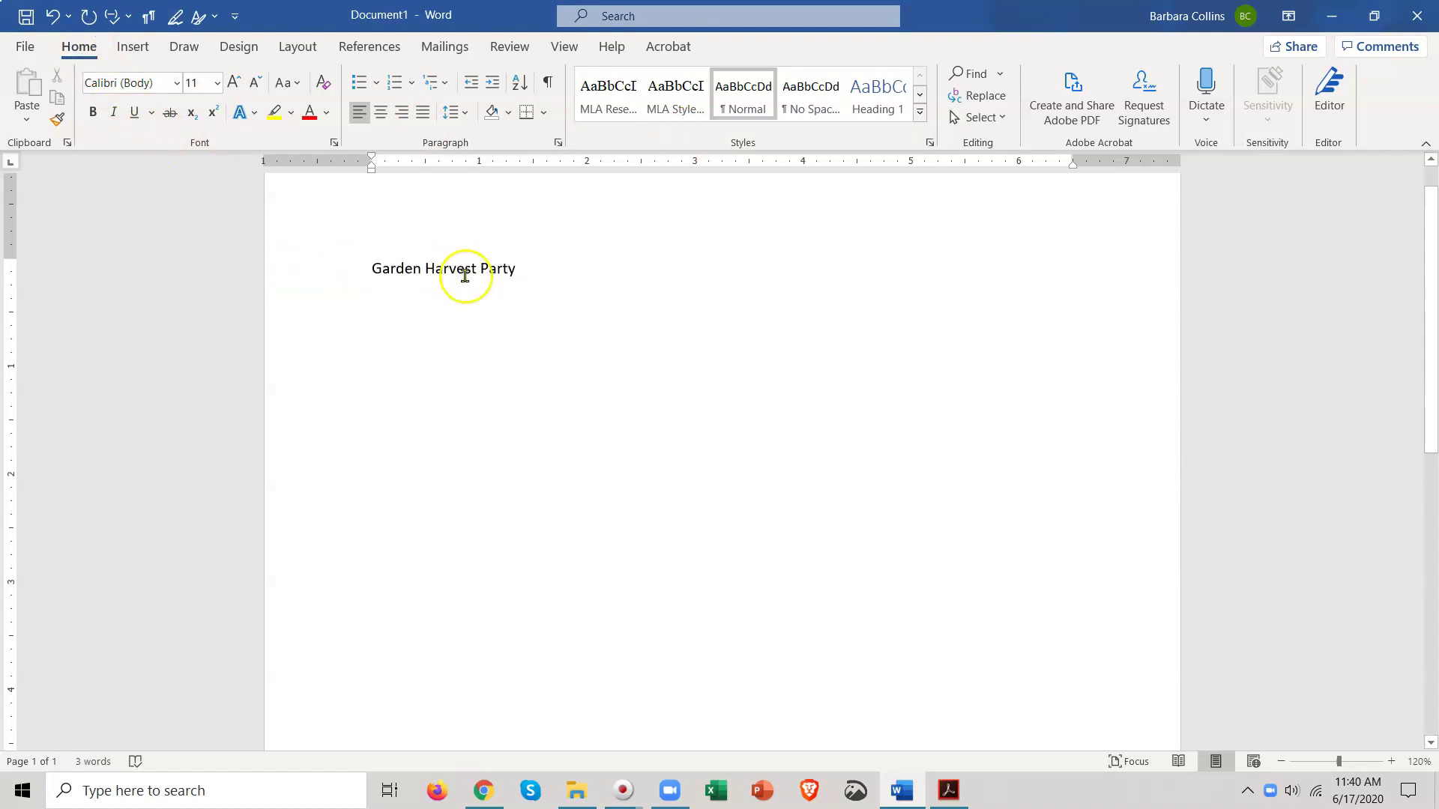
Set the font size of the "Garden Harvest Party" title to 30.
{"action": "left_click_drag", "start_coordinate": [516, 271], "coordinate": [360, 276]}
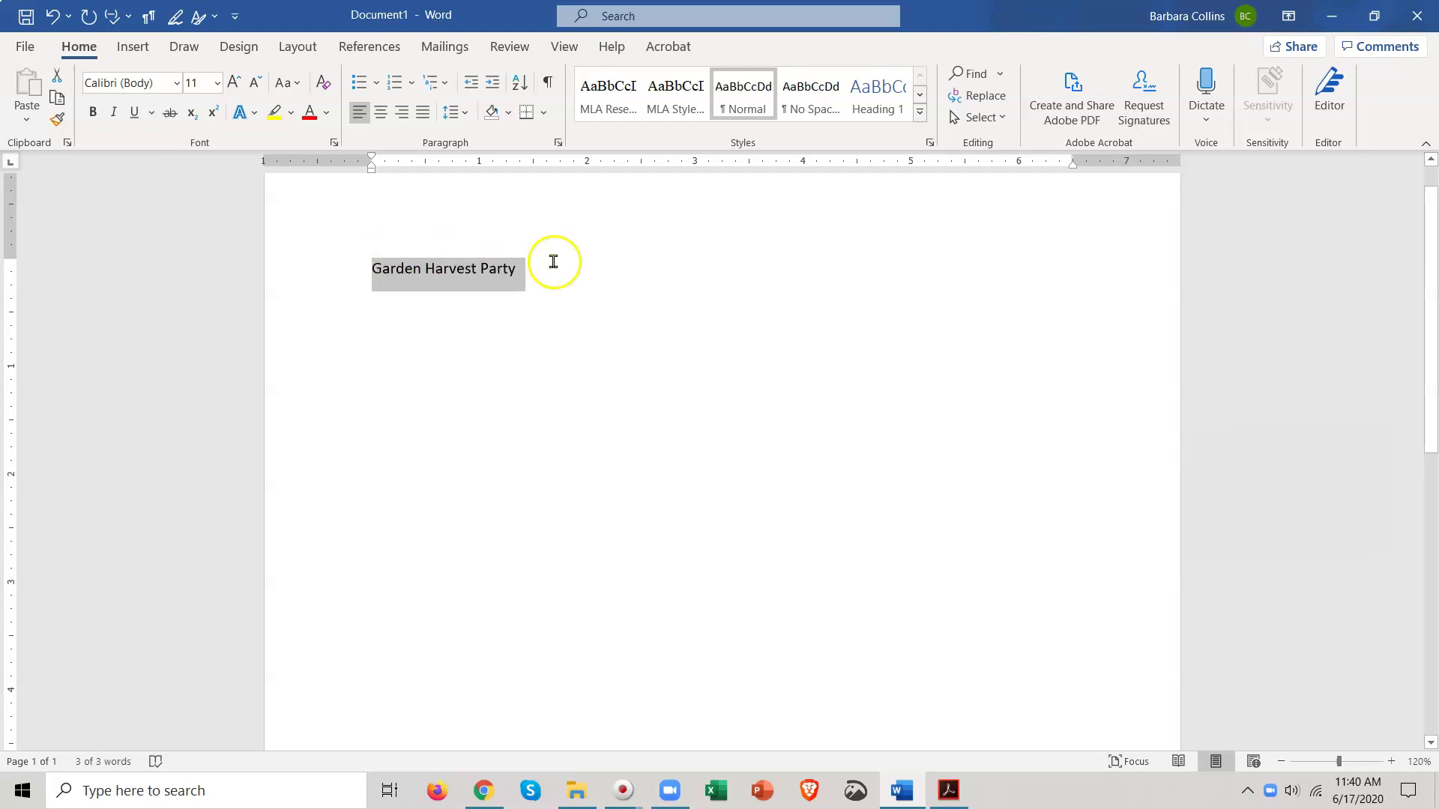
{"action": "left_click", "coordinate": [218, 84]}
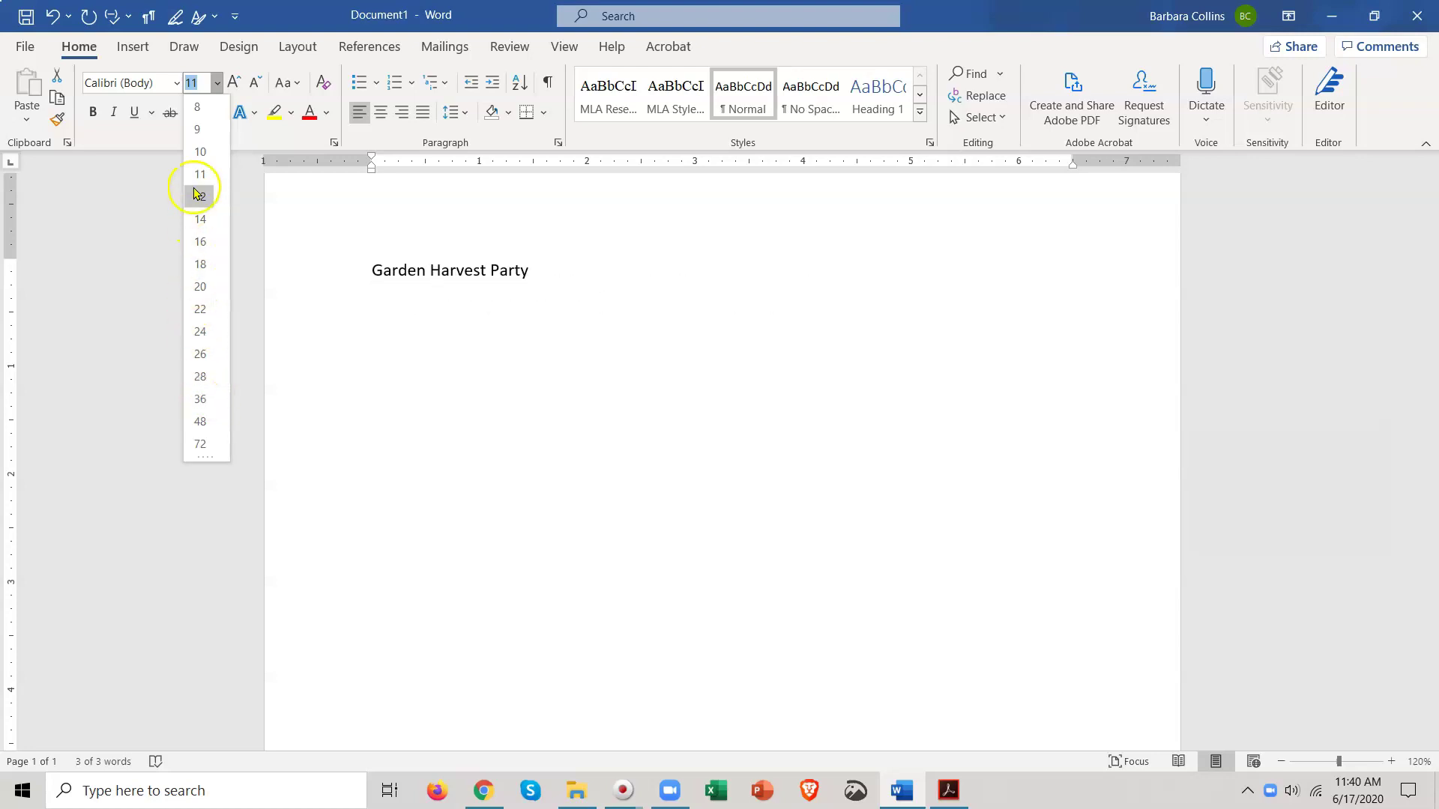
{"action": "left_click", "coordinate": [192, 90]}
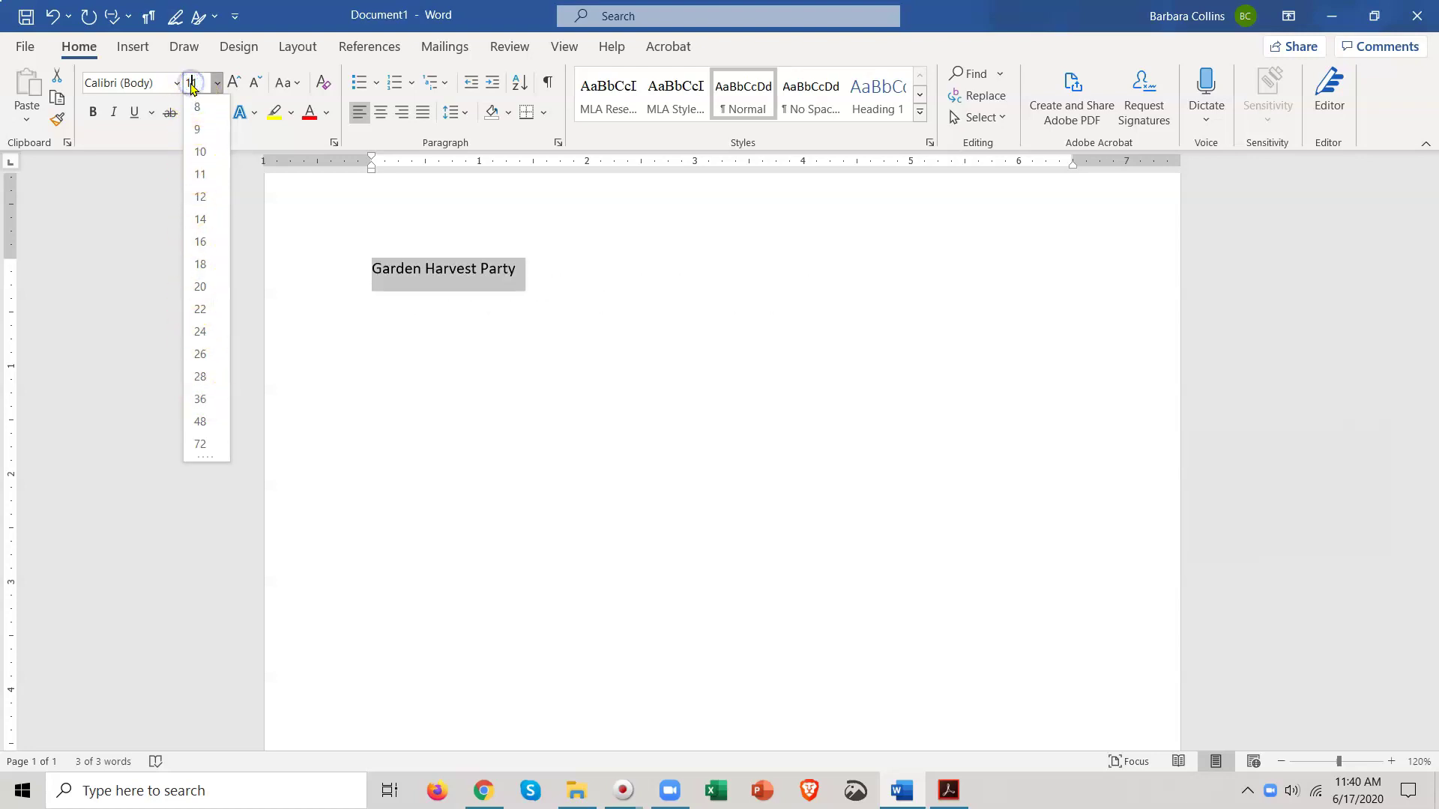
{"action": "double_click", "coordinate": [196, 89]}
{"action": "type", "text": "3"}
{"action": "key", "text": "Return"}
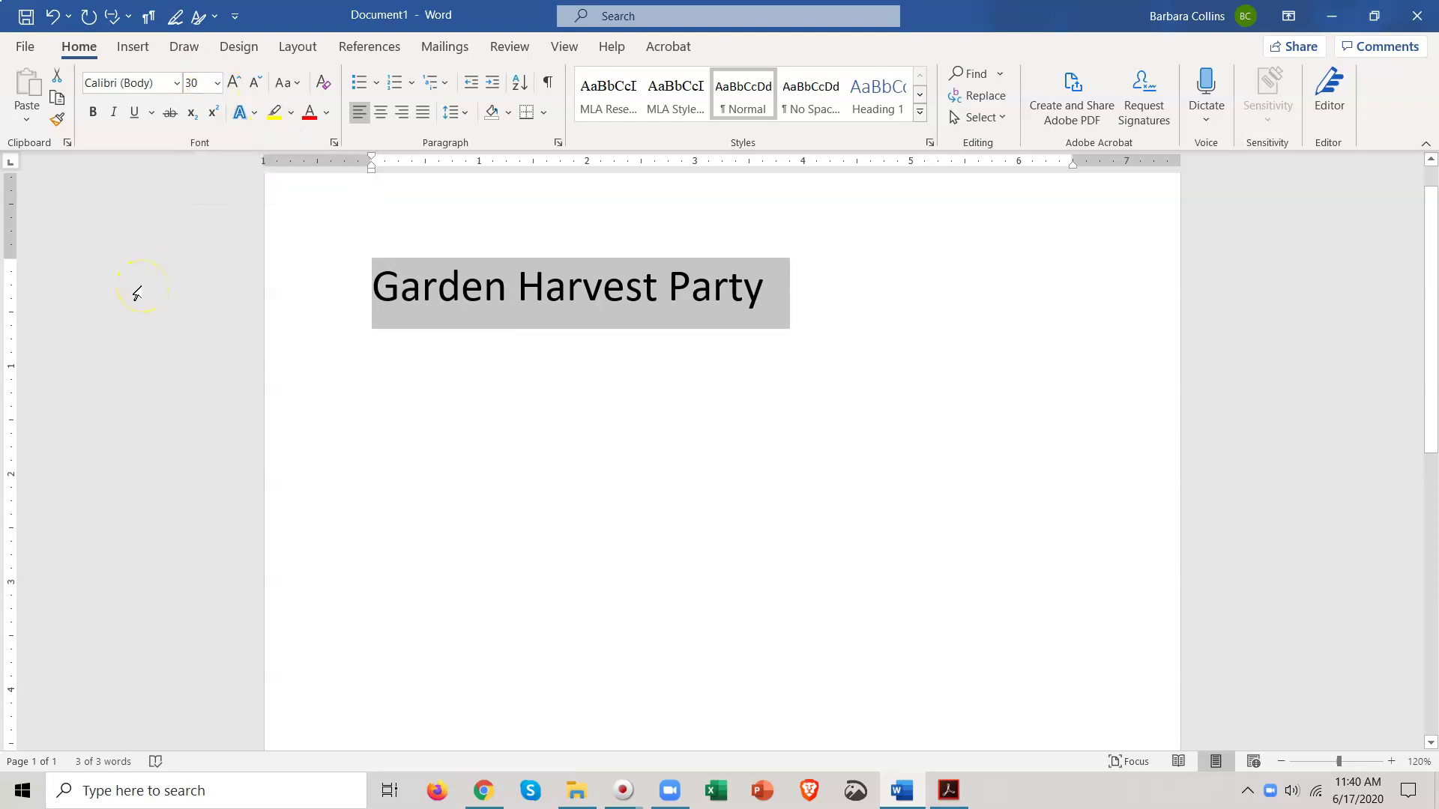
Increase the selected title's font size in preset increments to 48.
{"action": "left_click", "coordinate": [215, 83]}
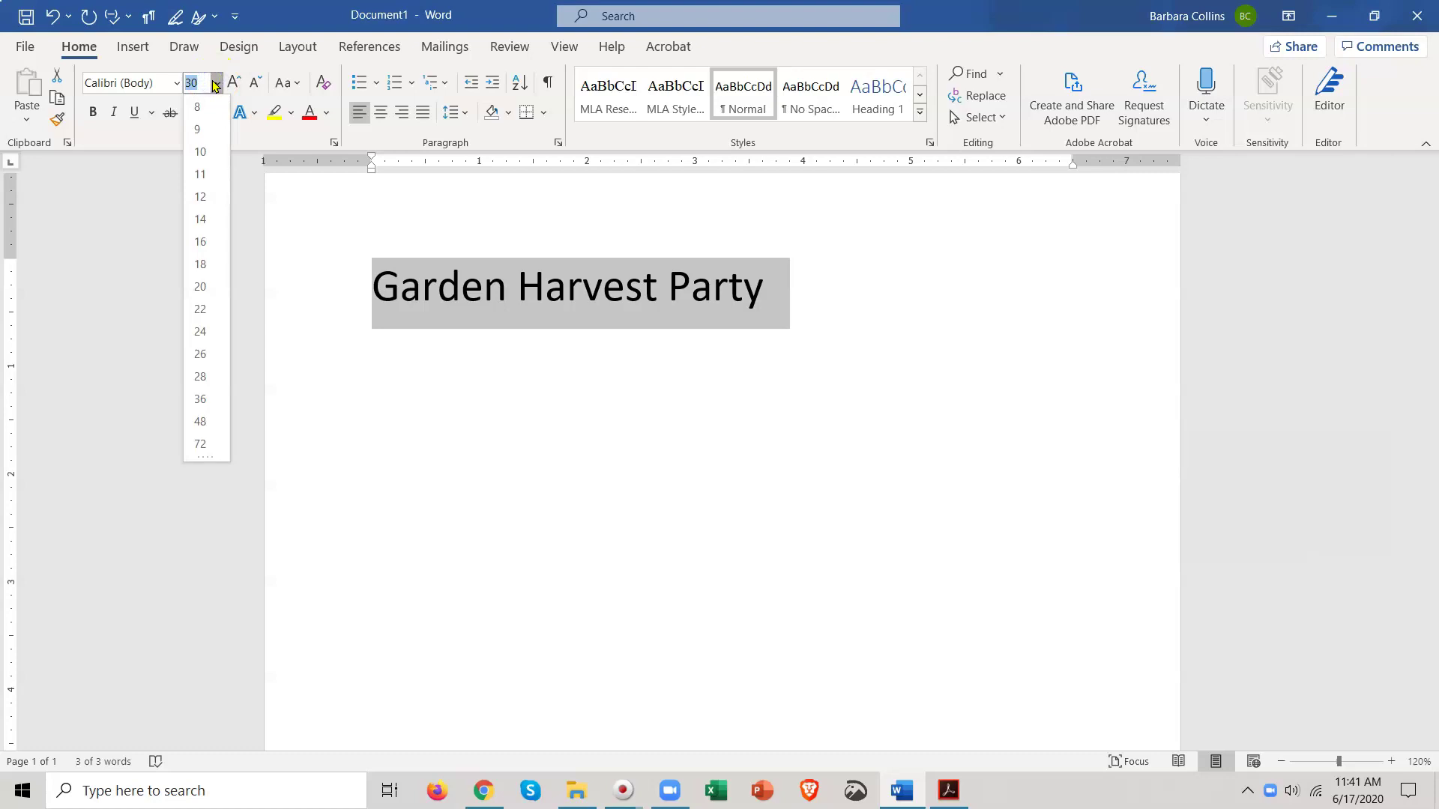
{"action": "left_click", "coordinate": [254, 288]}
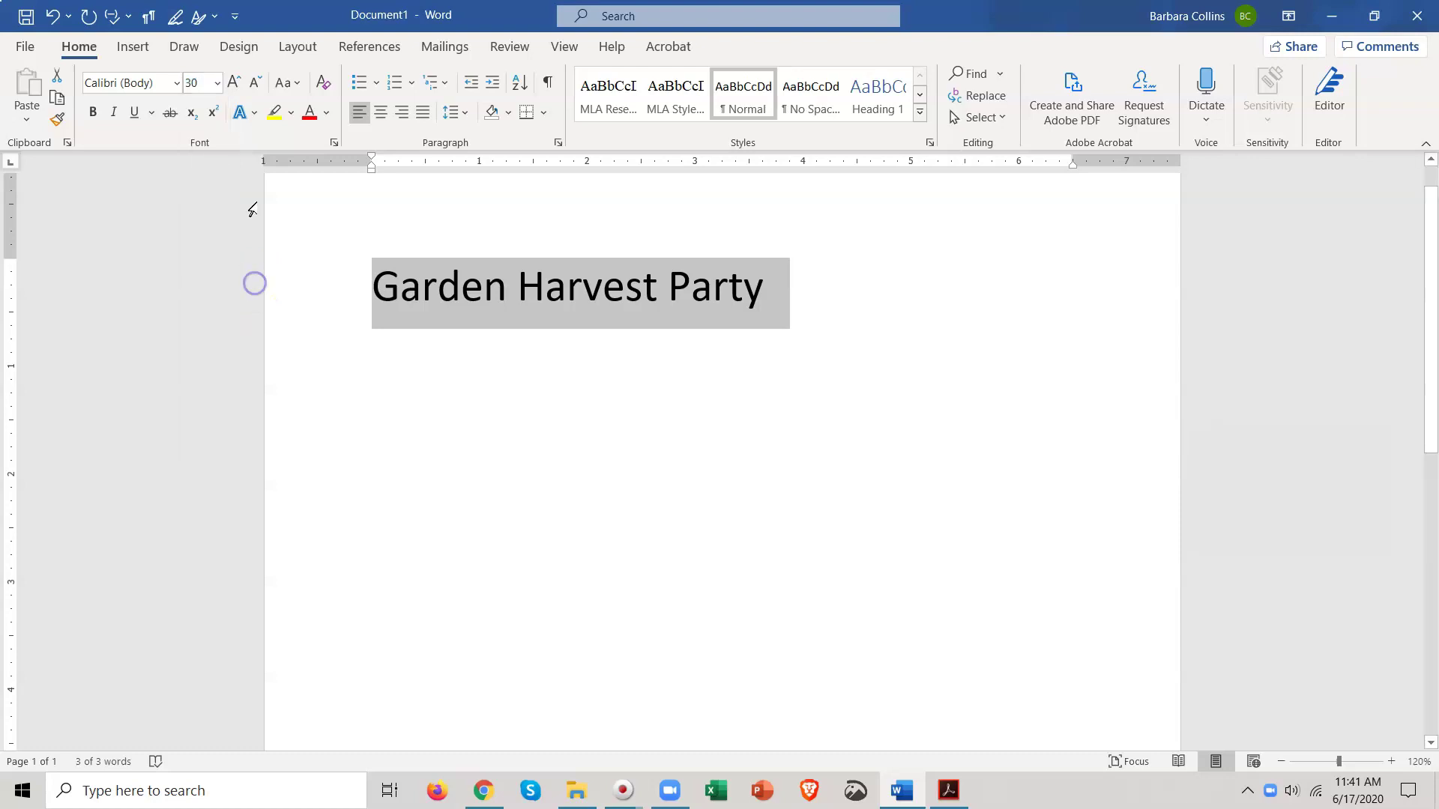
{"action": "left_click", "coordinate": [229, 84]}
{"action": "left_click", "coordinate": [229, 84]}
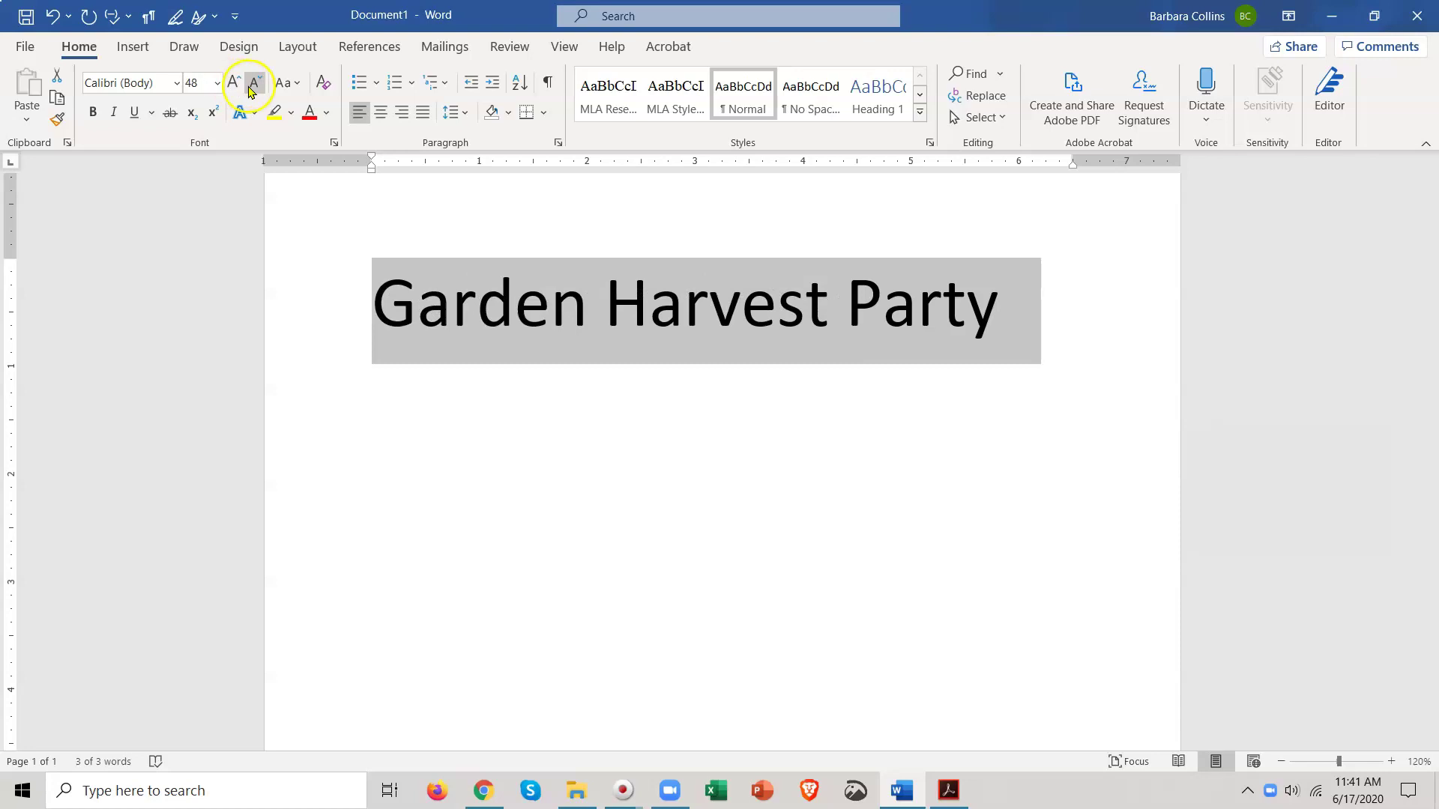
Decrease the title's font size in increments to 28 and increase it back to 48.
{"action": "left_click", "coordinate": [252, 84]}
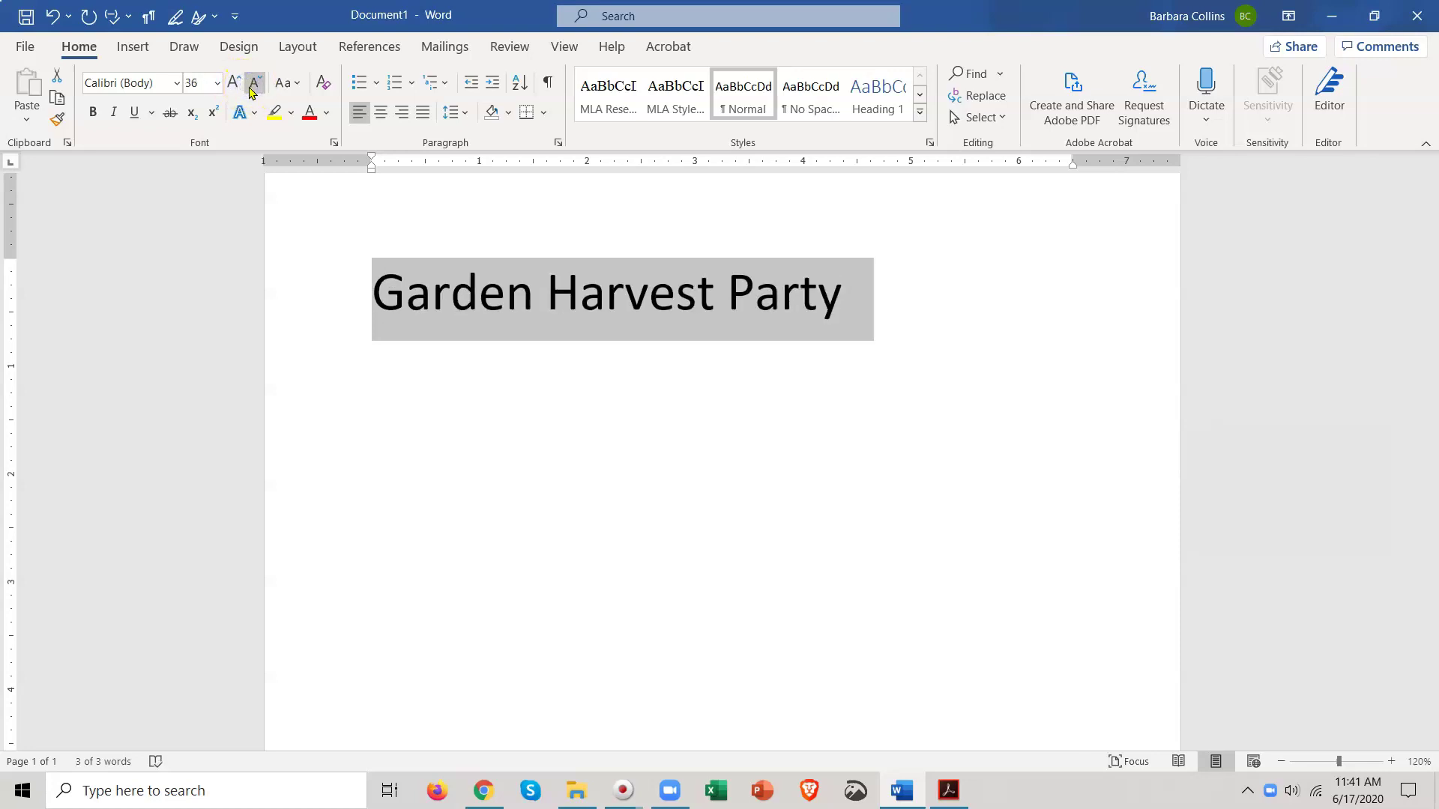
{"action": "left_click", "coordinate": [253, 86]}
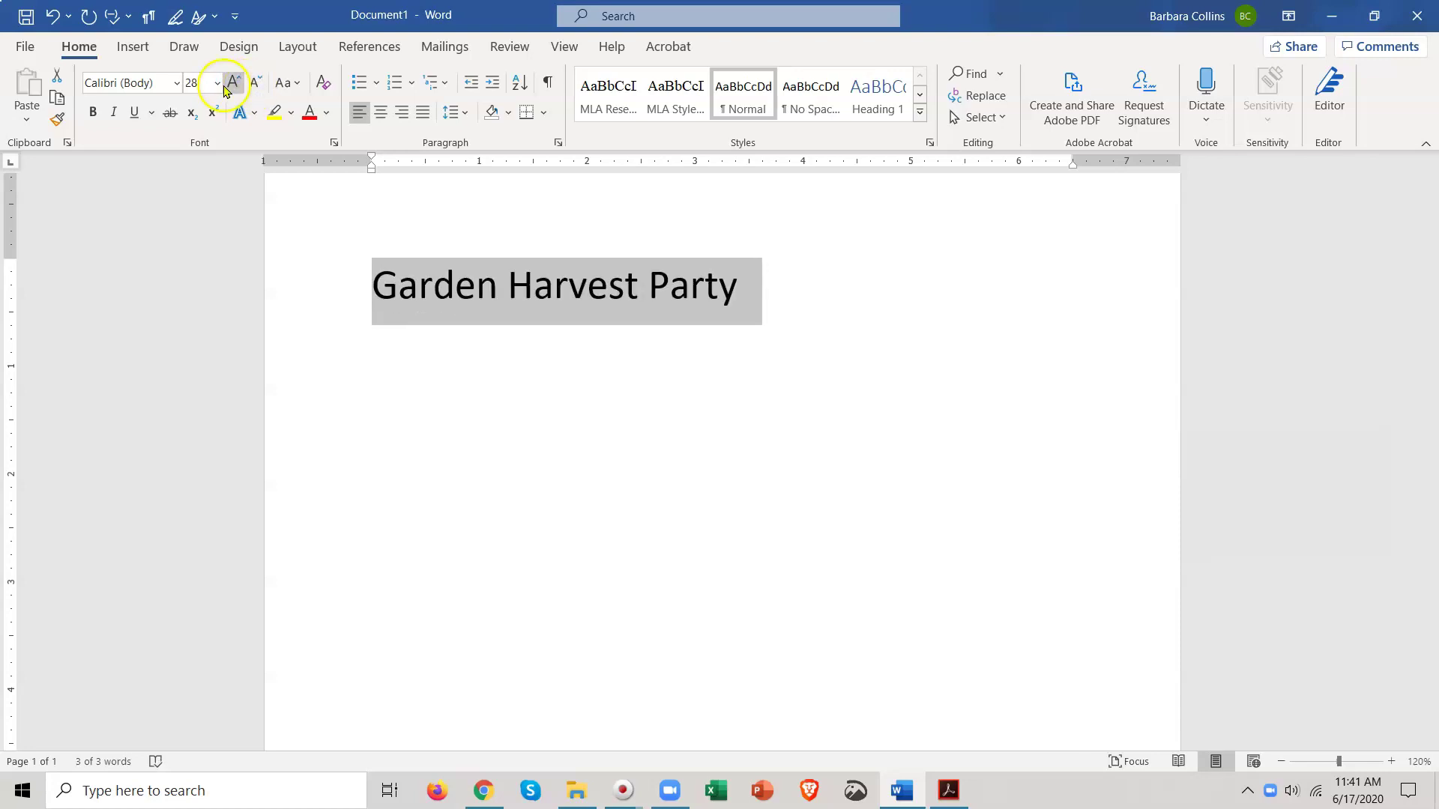
{"action": "left_click", "coordinate": [235, 88]}
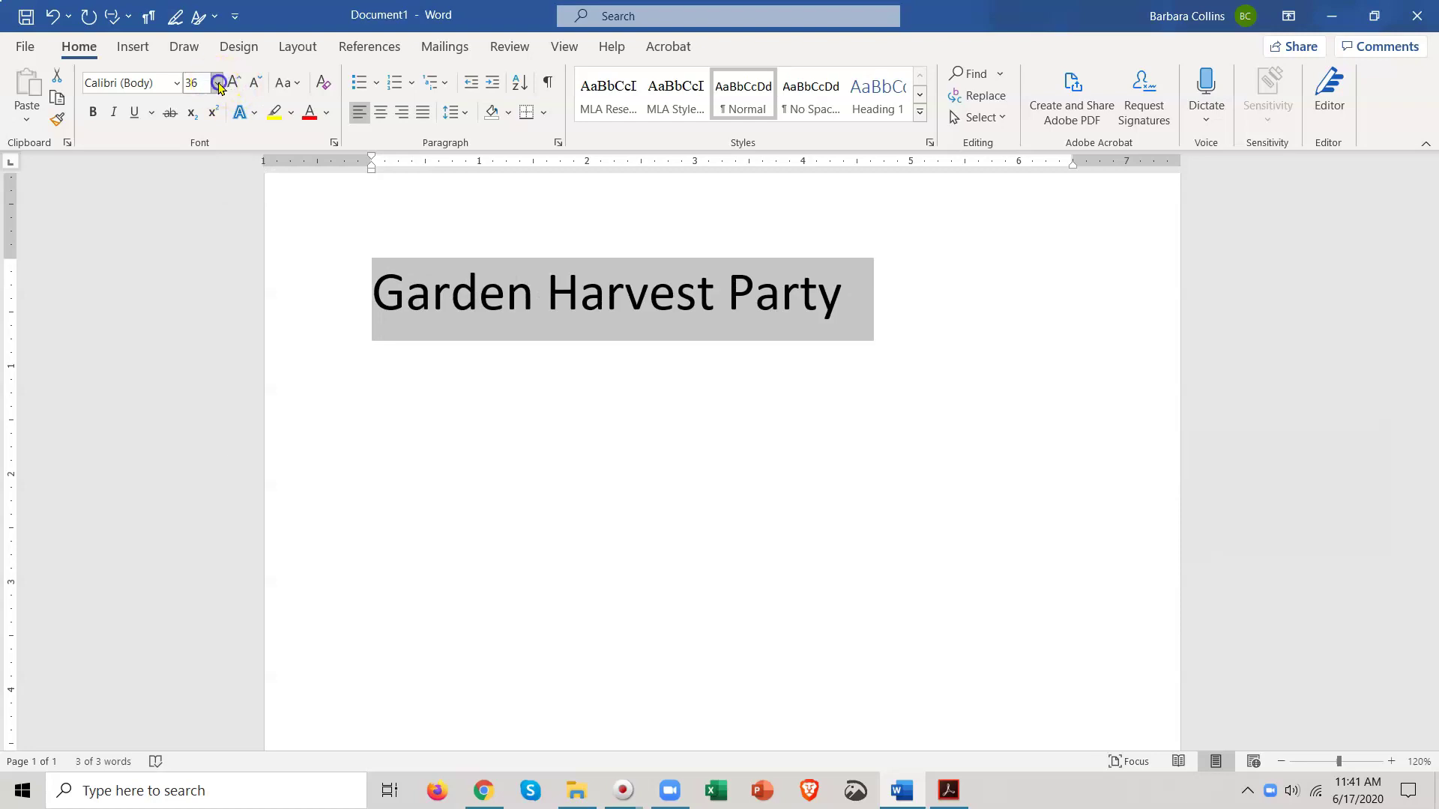
{"action": "left_click", "coordinate": [217, 83]}
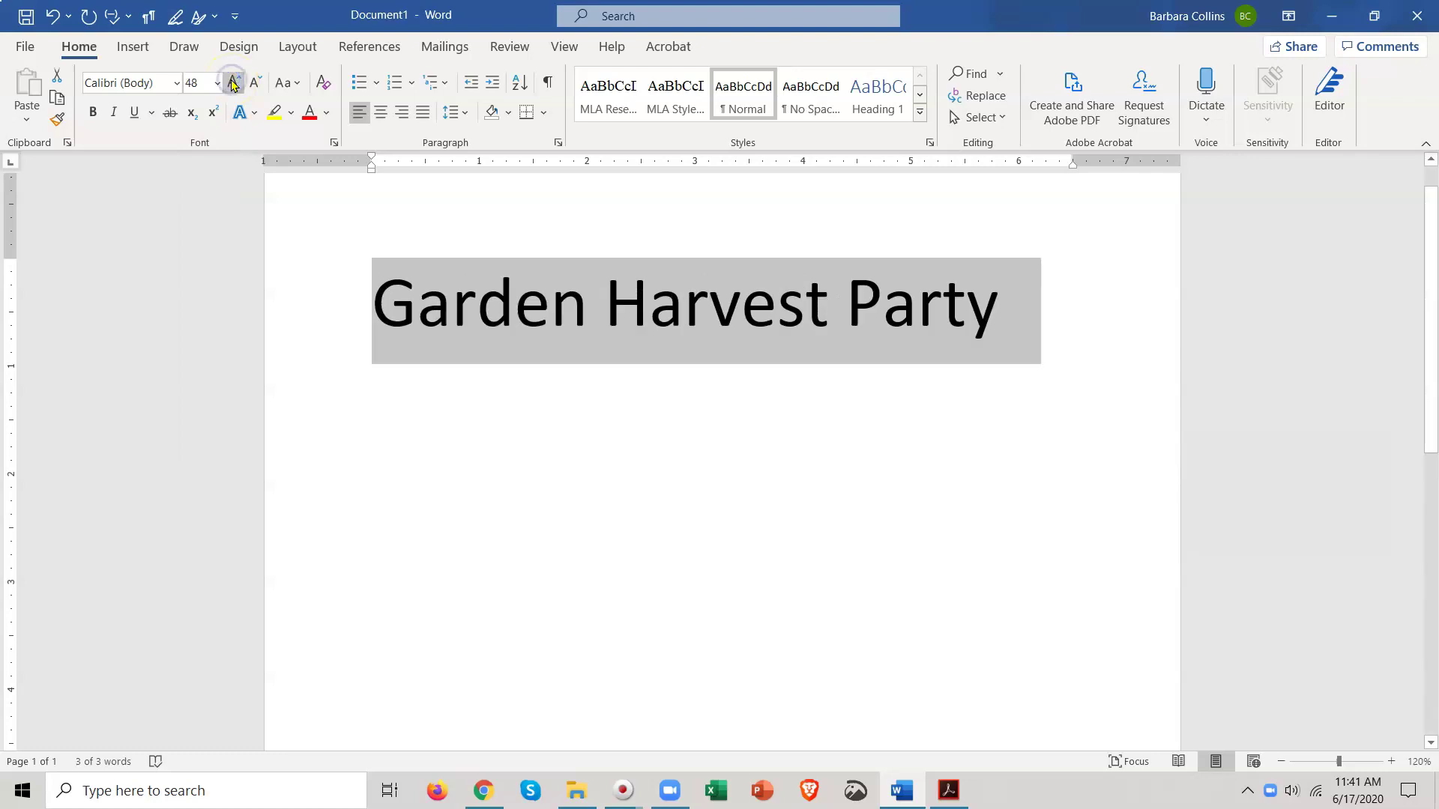
Set the selected title's font size to 36 and change its text to UPPERCASE.
{"action": "left_click", "coordinate": [216, 84]}
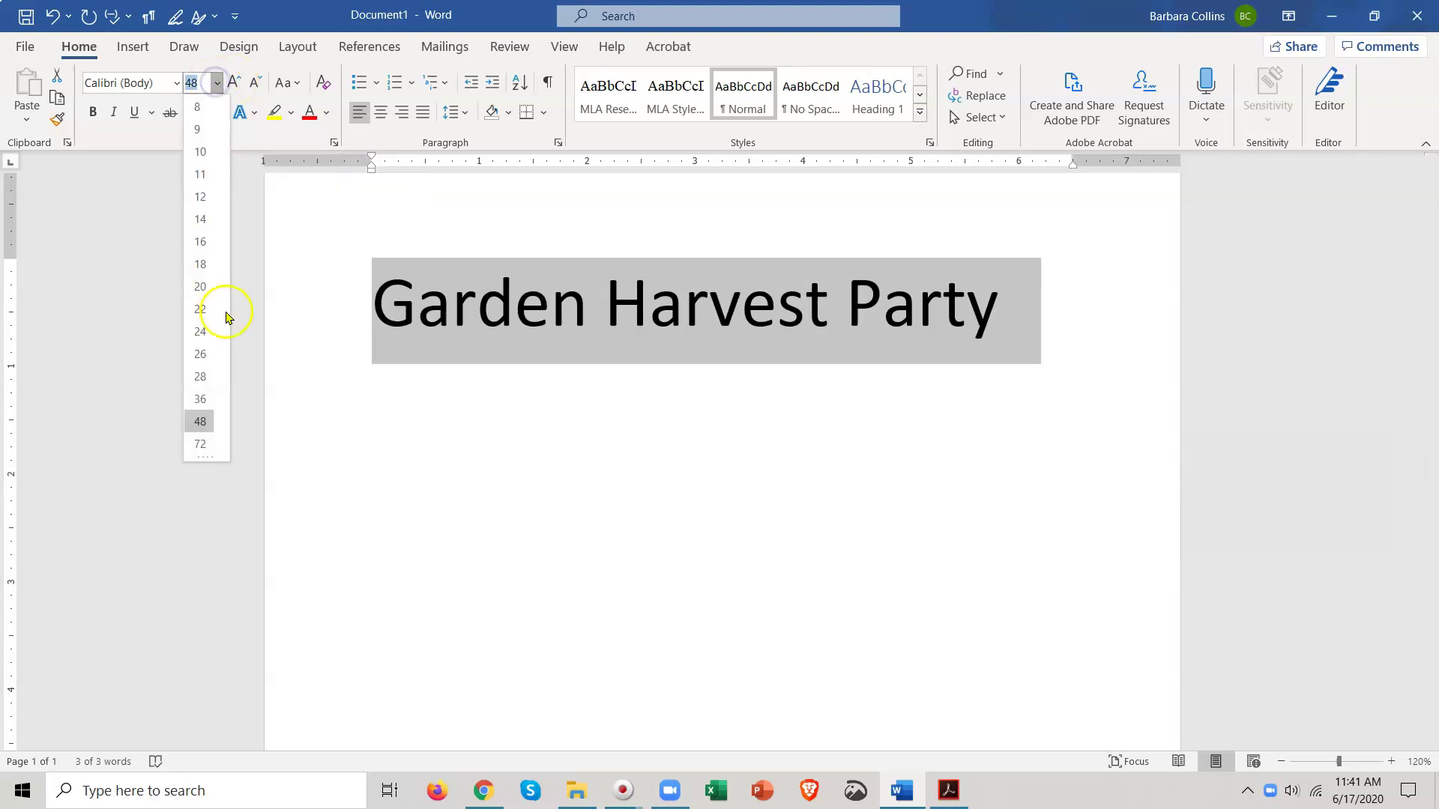
{"action": "left_click", "coordinate": [199, 399]}
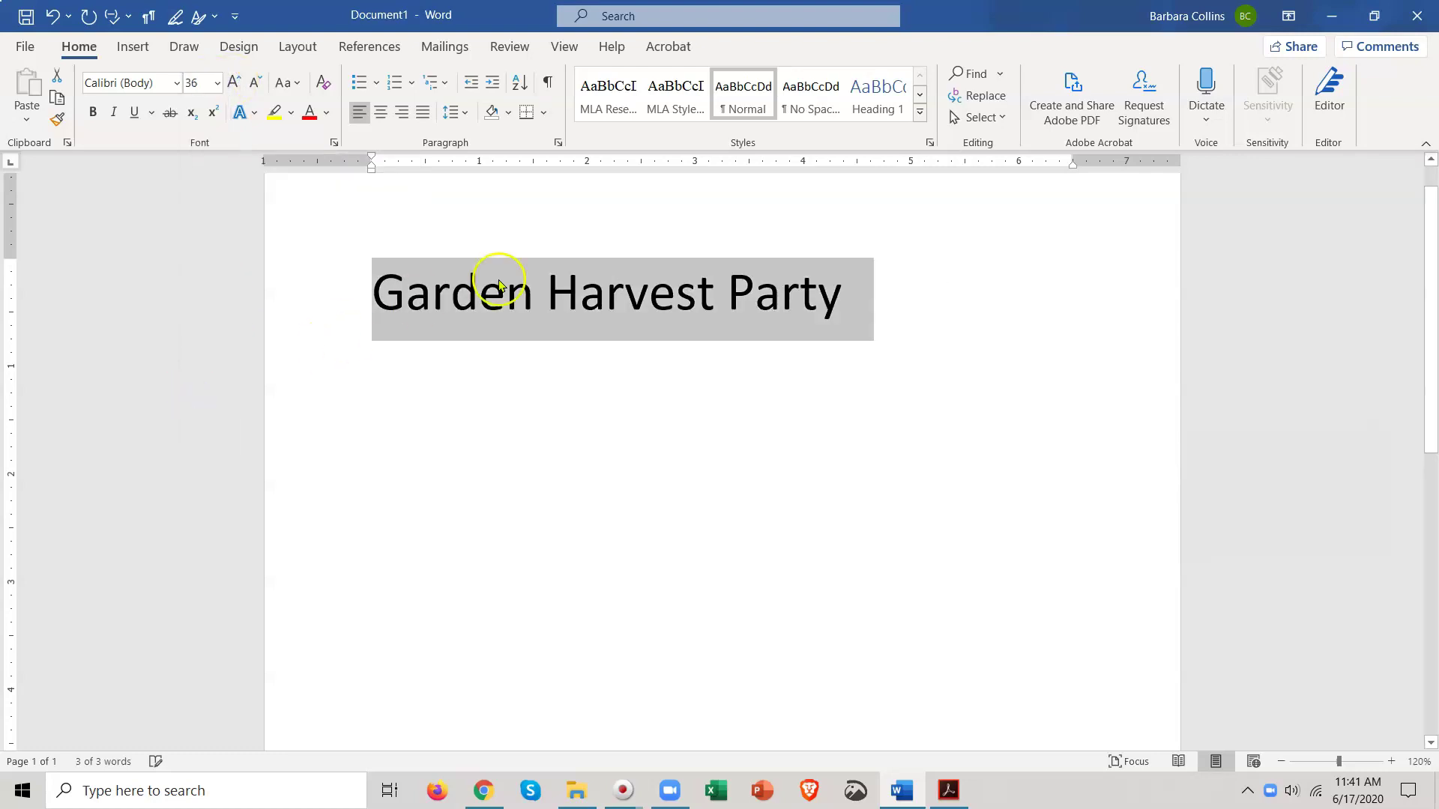
{"action": "left_click", "coordinate": [298, 88]}
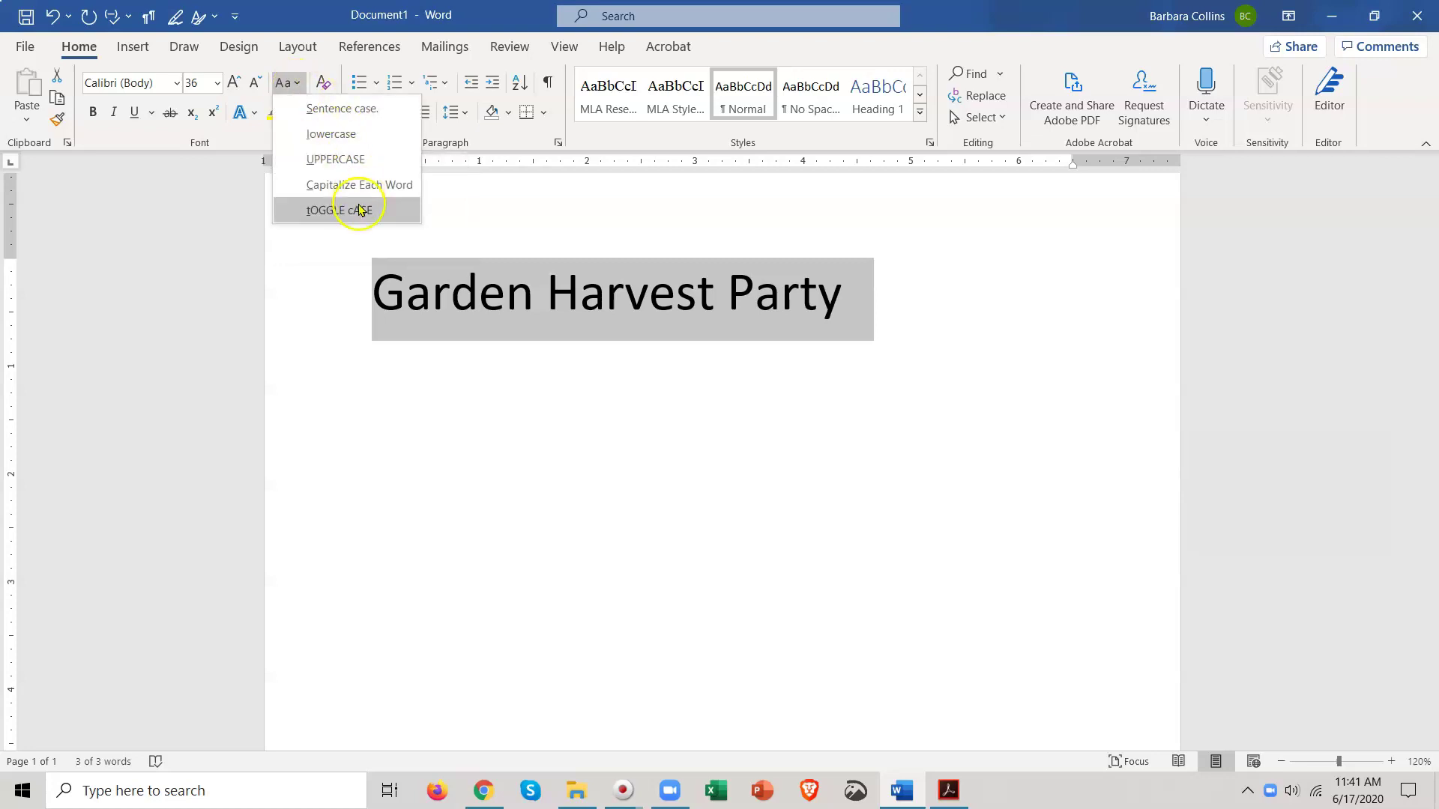
{"action": "left_click", "coordinate": [342, 171]}
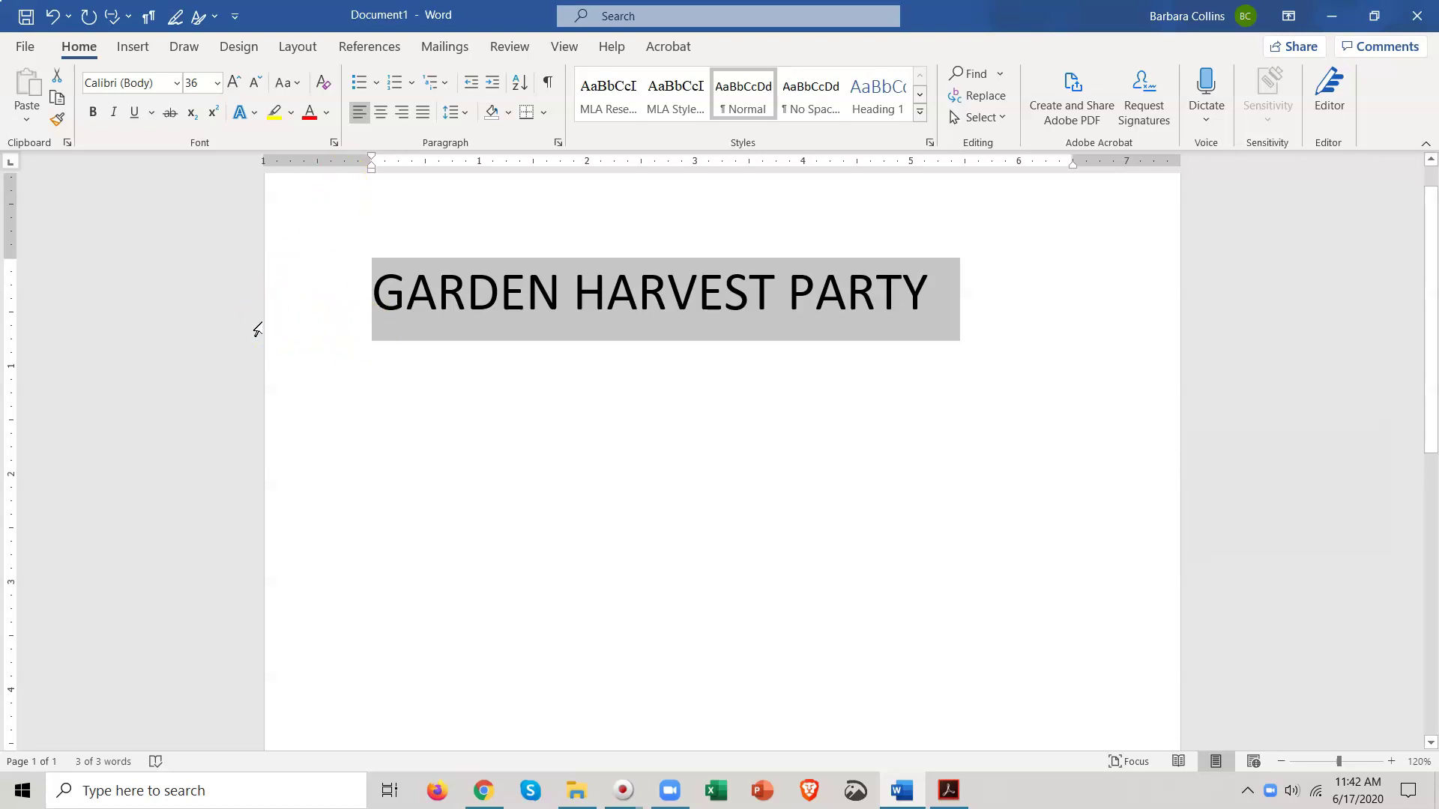
Clear all formatting from the selected "GARDEN HARVEST PARTY" title.
{"action": "left_click", "coordinate": [331, 93]}
{"action": "left_click", "coordinate": [327, 88]}
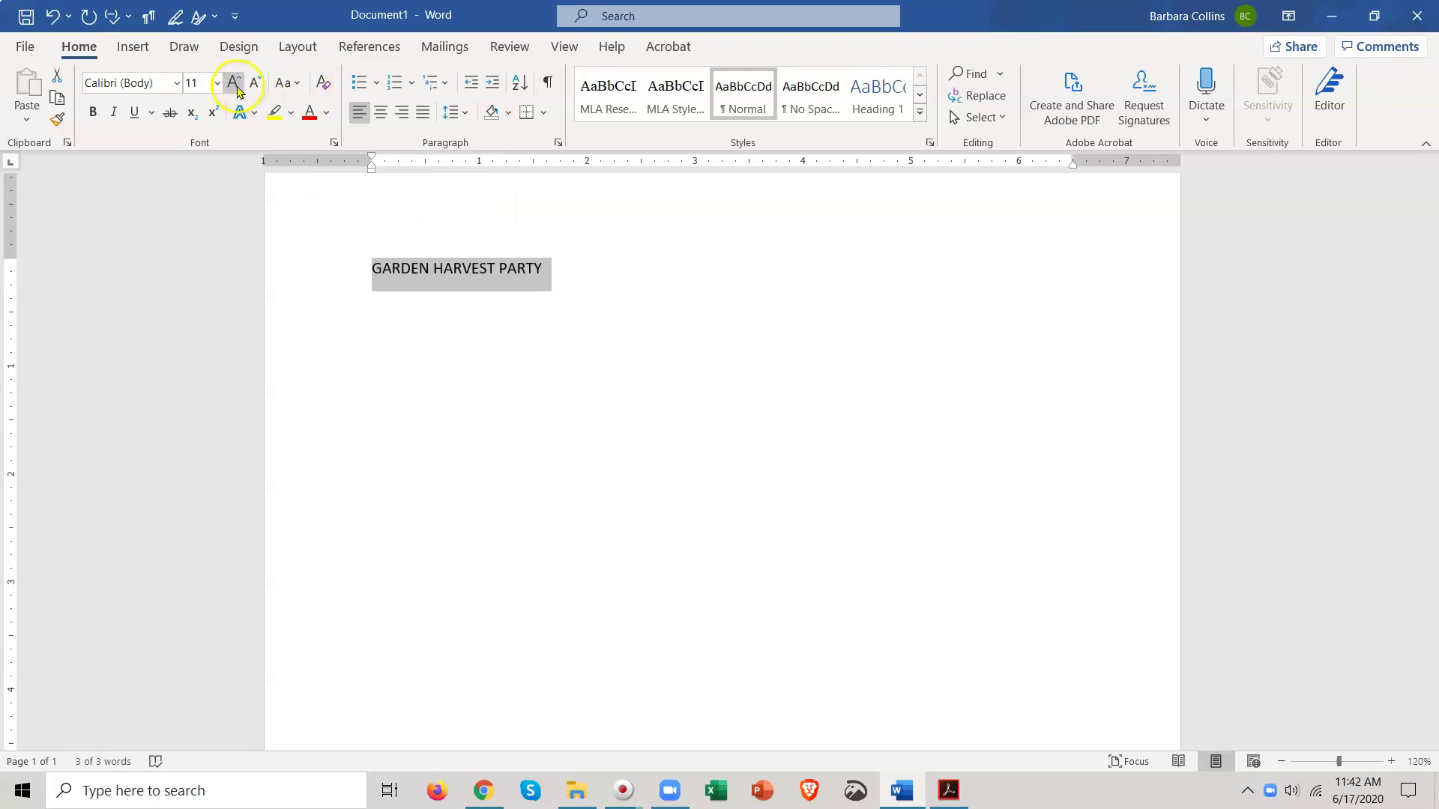
{"action": "left_click", "coordinate": [337, 134]}
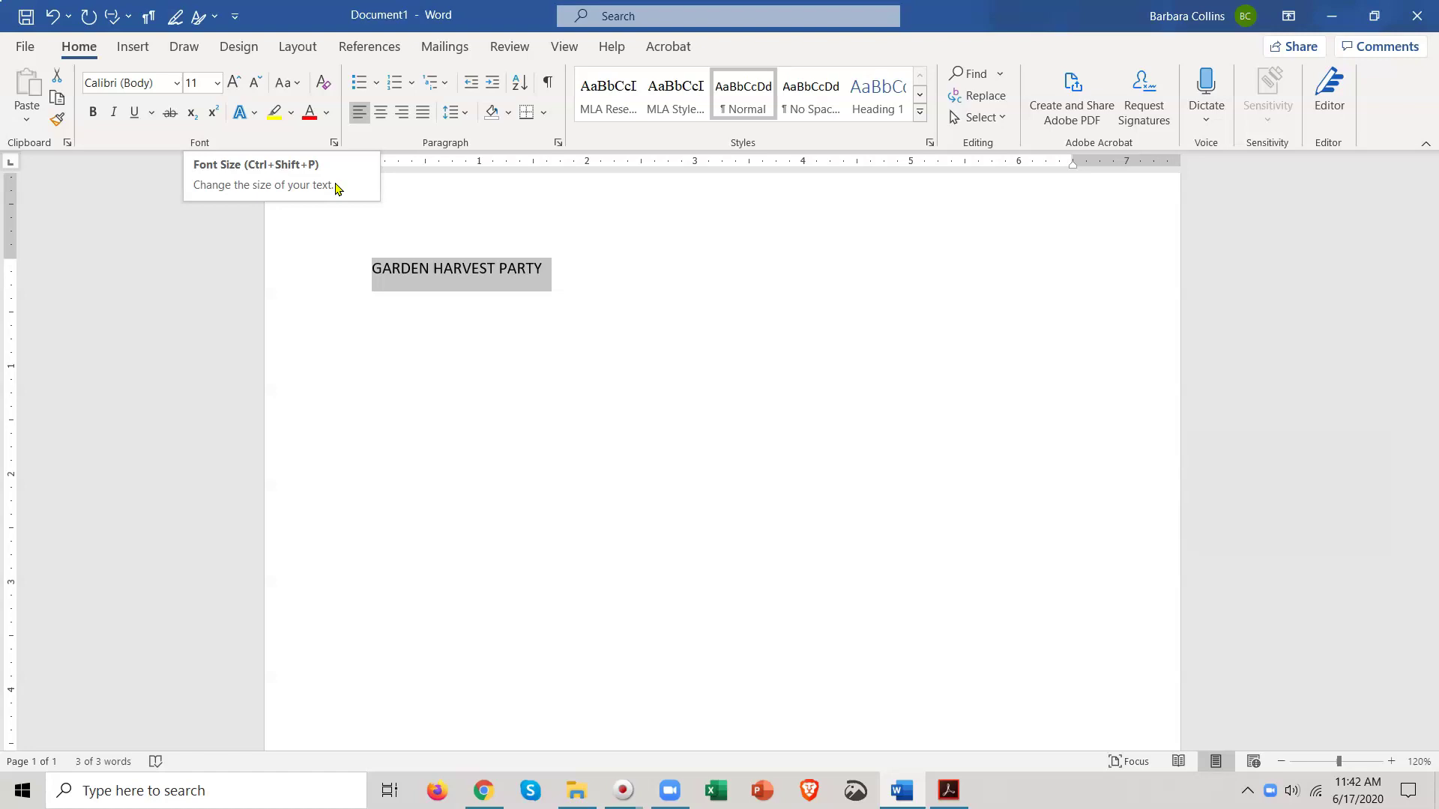
{"action": "left_click", "coordinate": [176, 12]}
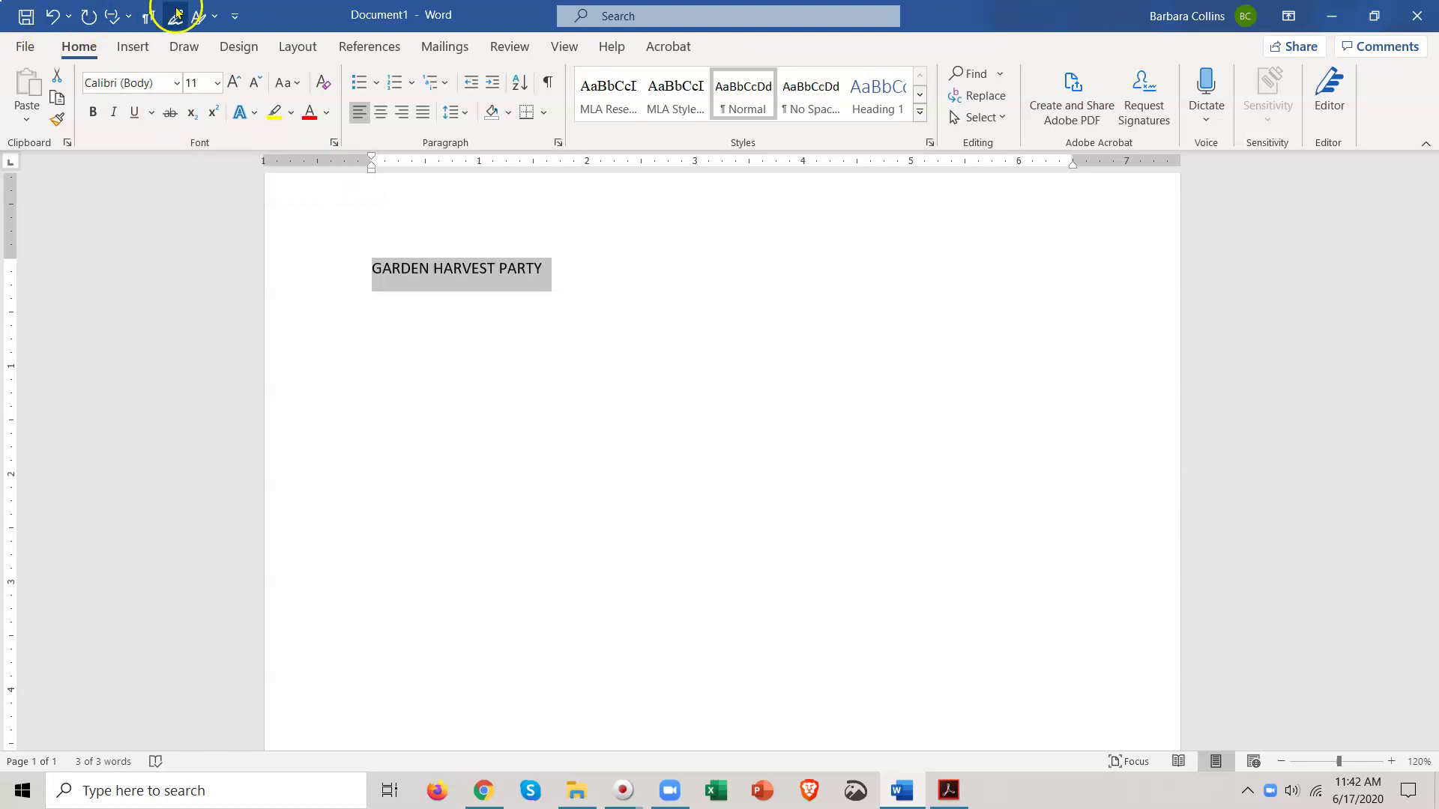
Undo the clearing of the title's formatting and look over the list of actions that can be undone.
{"action": "left_click", "coordinate": [53, 16]}
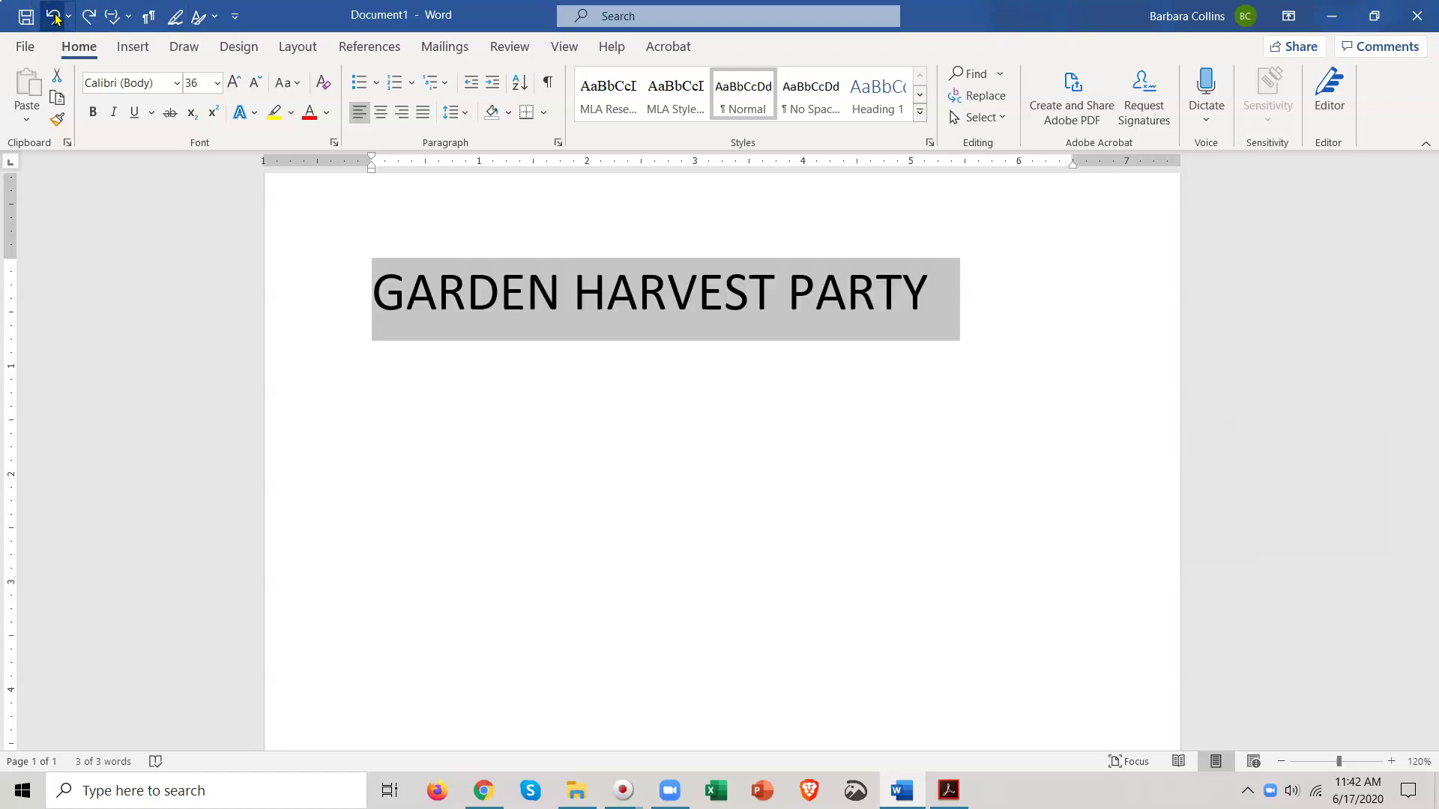
{"action": "left_click", "coordinate": [54, 17]}
{"action": "left_click", "coordinate": [89, 72]}
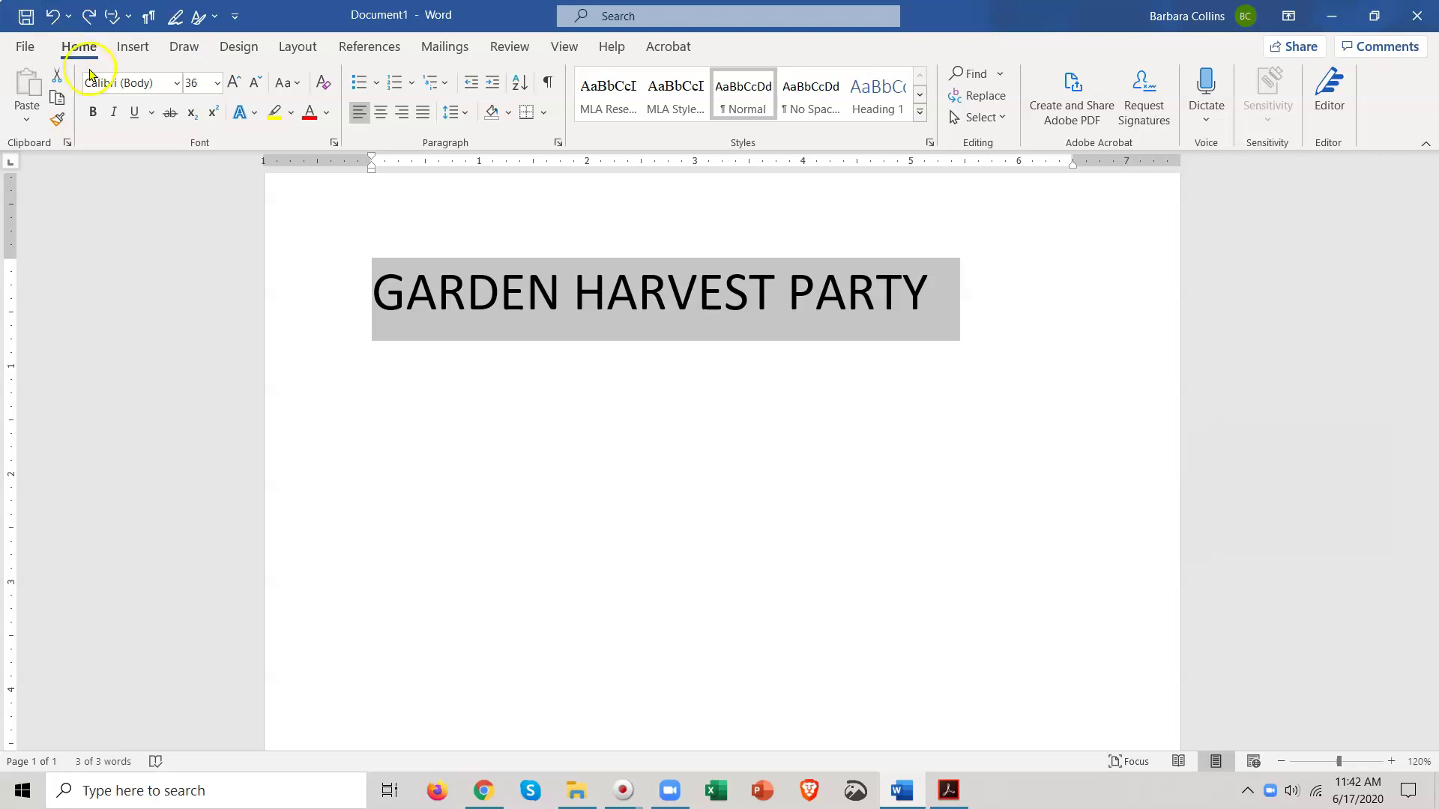
{"action": "left_click", "coordinate": [67, 18]}
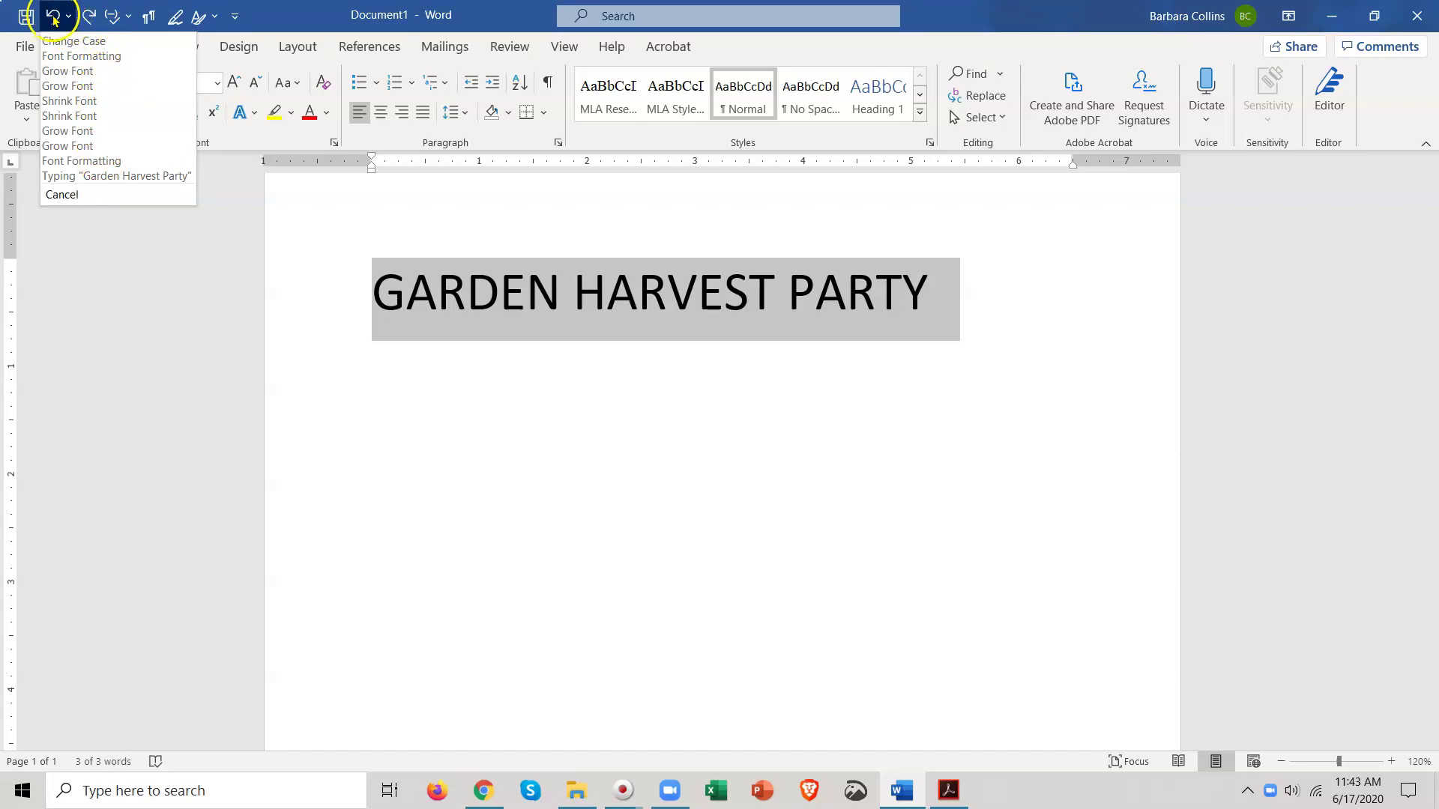
{"action": "left_click", "coordinate": [186, 394]}
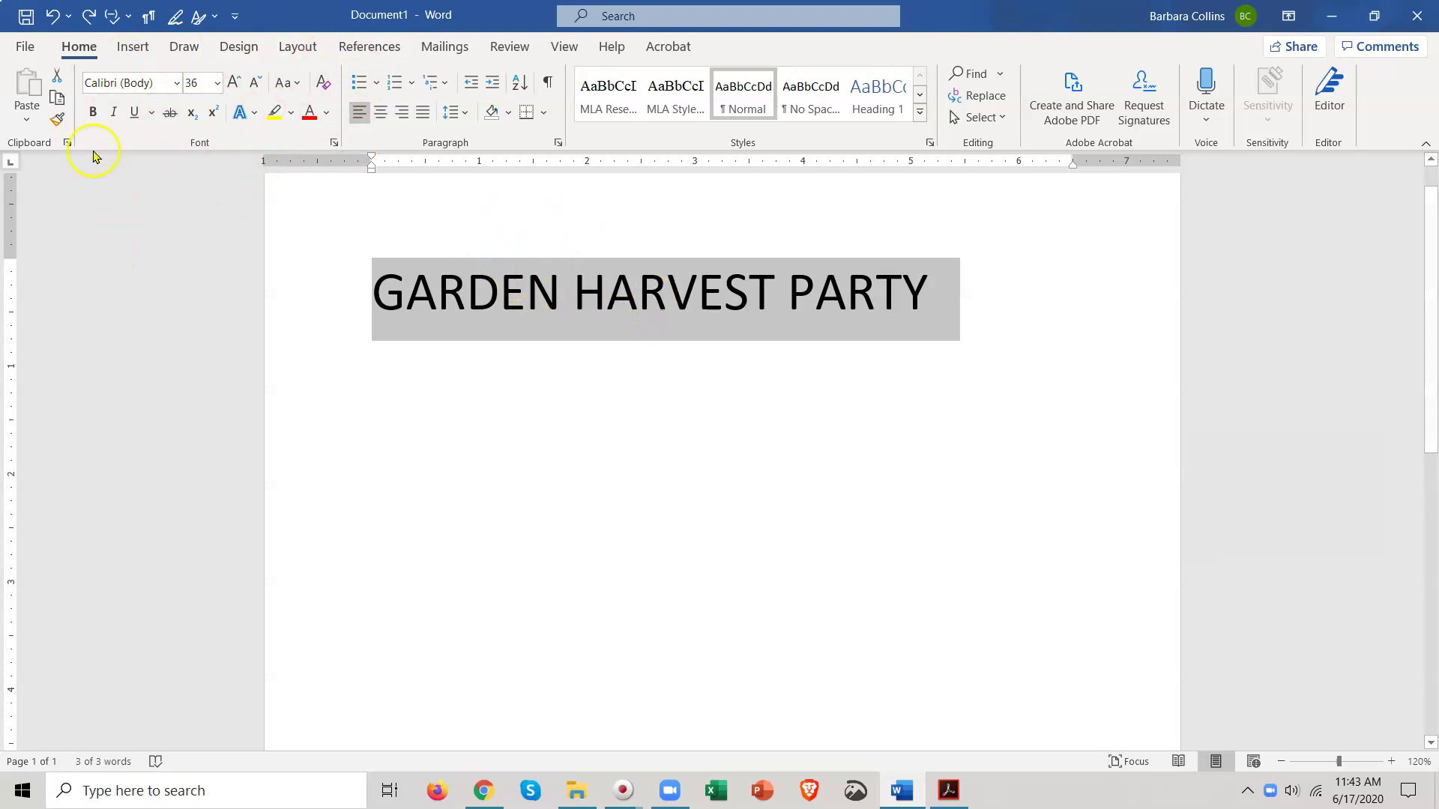
Turn bold on and off for the title, and do the same with italic.
{"action": "left_click", "coordinate": [91, 113]}
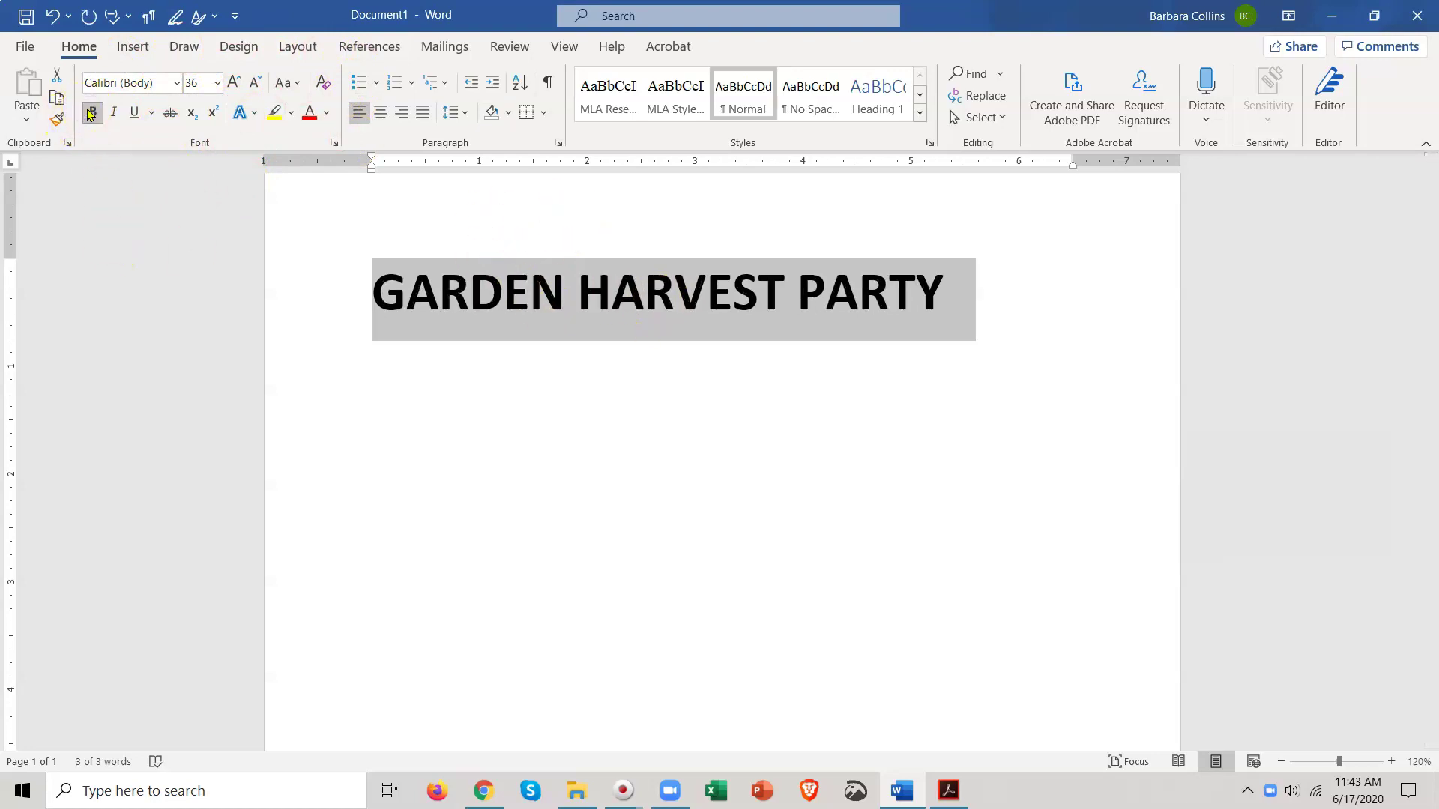
{"action": "left_click", "coordinate": [92, 113]}
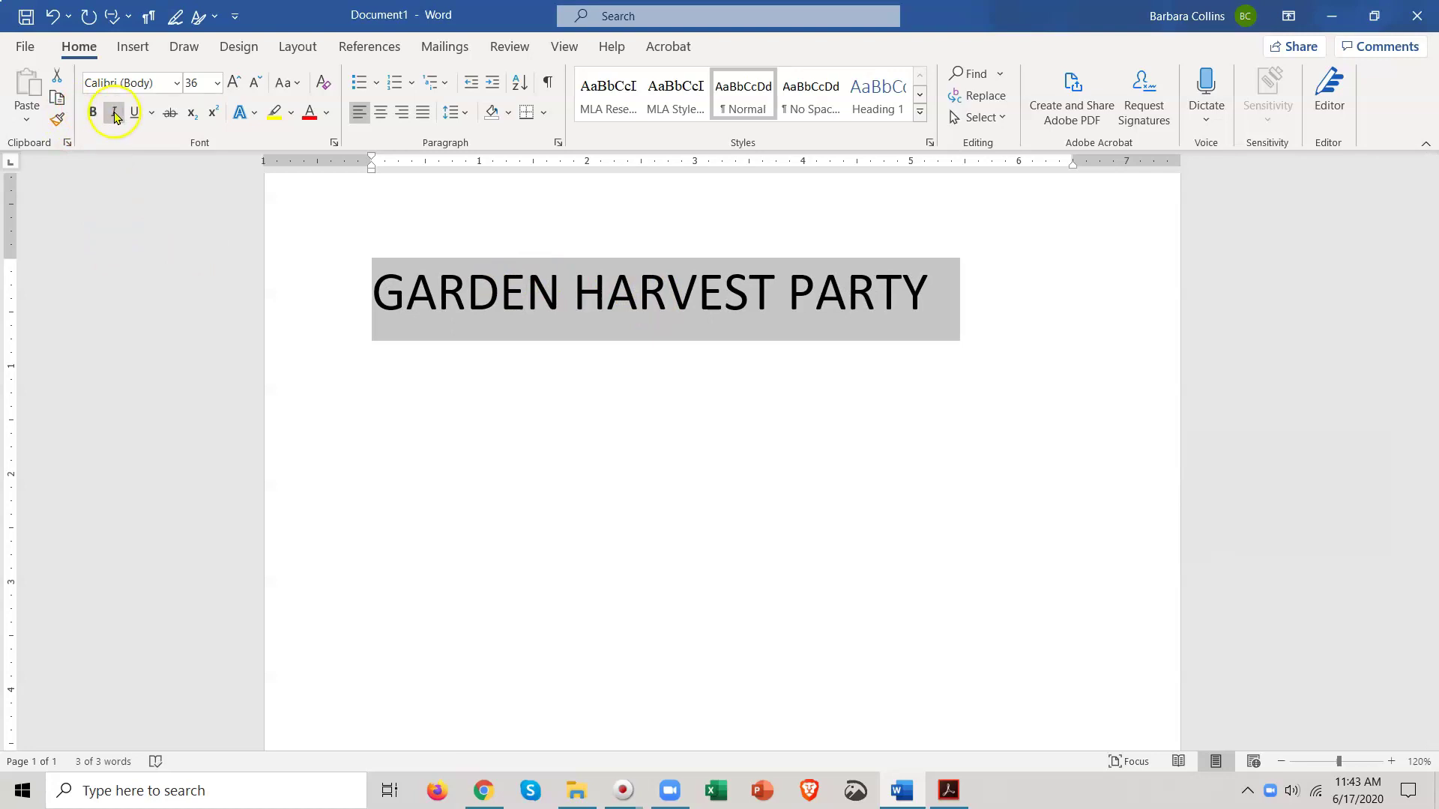
{"action": "left_click", "coordinate": [114, 114]}
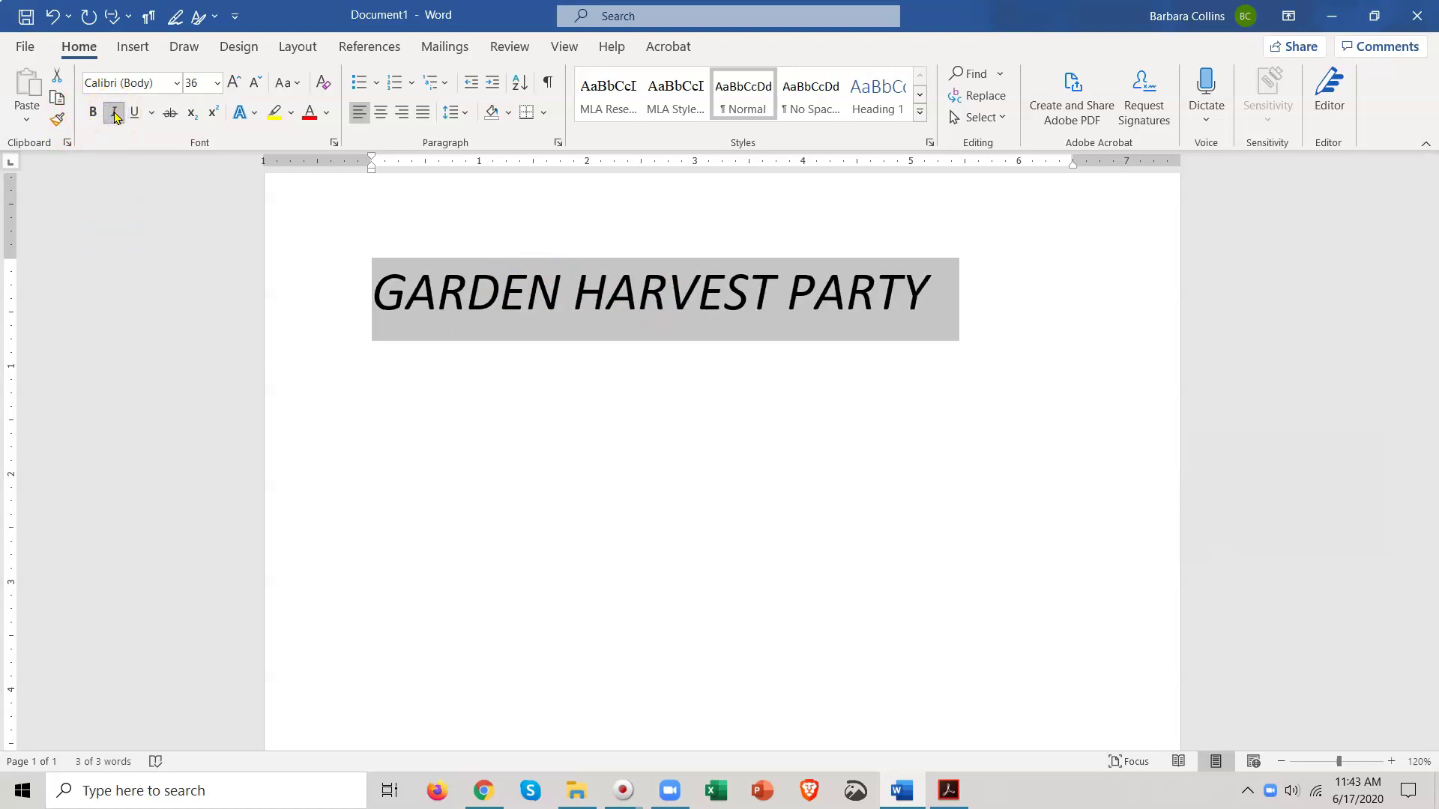
{"action": "left_click", "coordinate": [114, 114]}
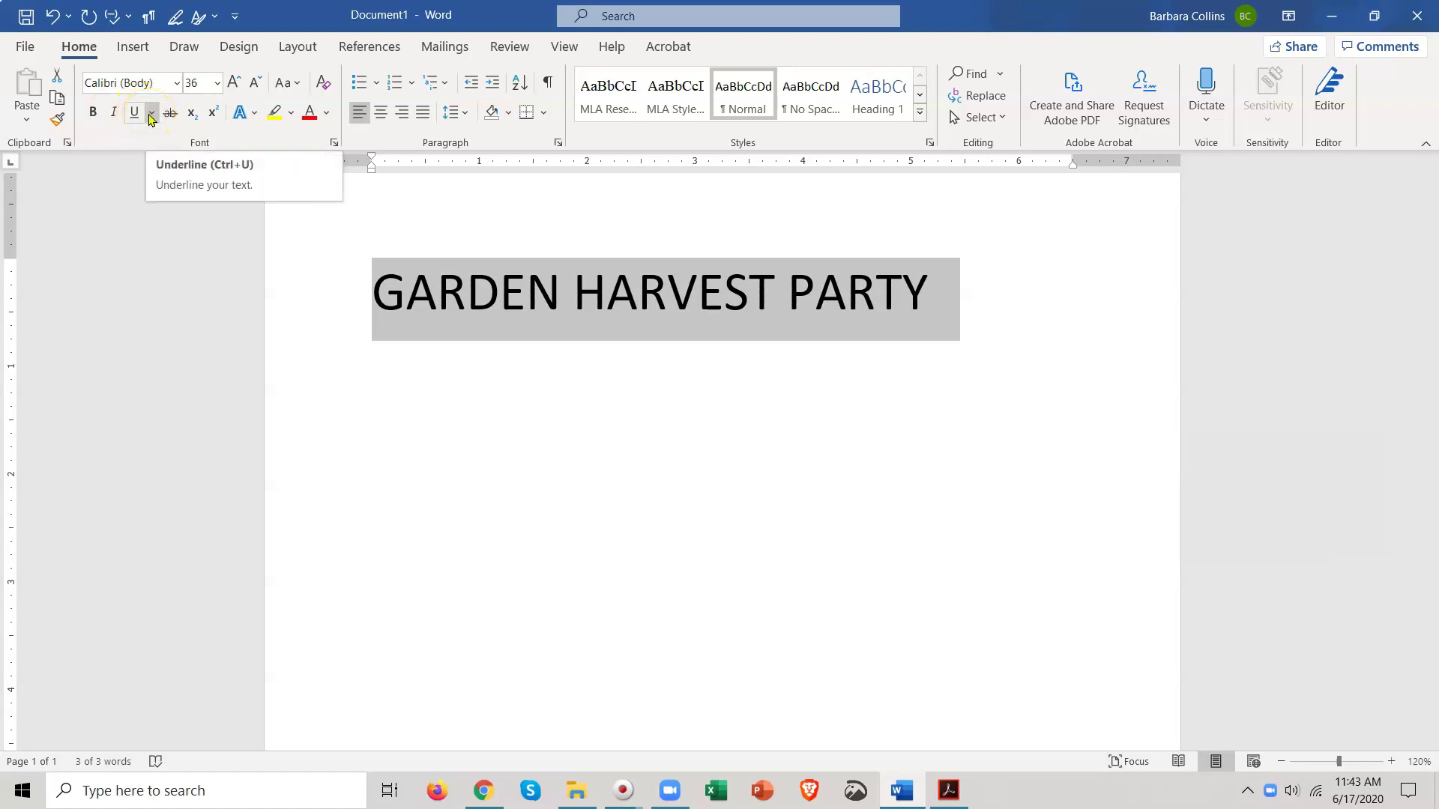
Preview the available underline styles on the title without applying one.
{"action": "left_click", "coordinate": [151, 113]}
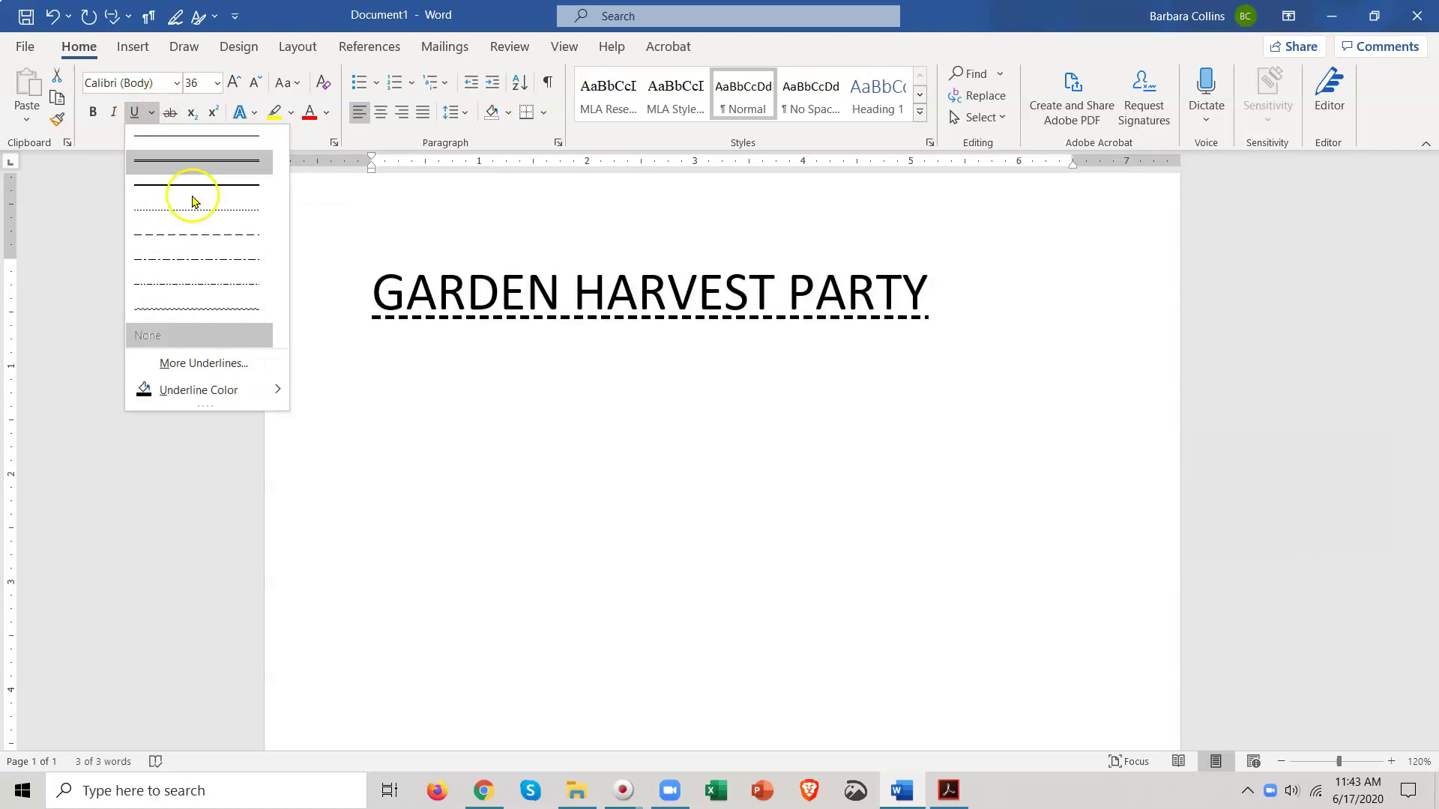
{"action": "mouse_move", "coordinate": [202, 392]}
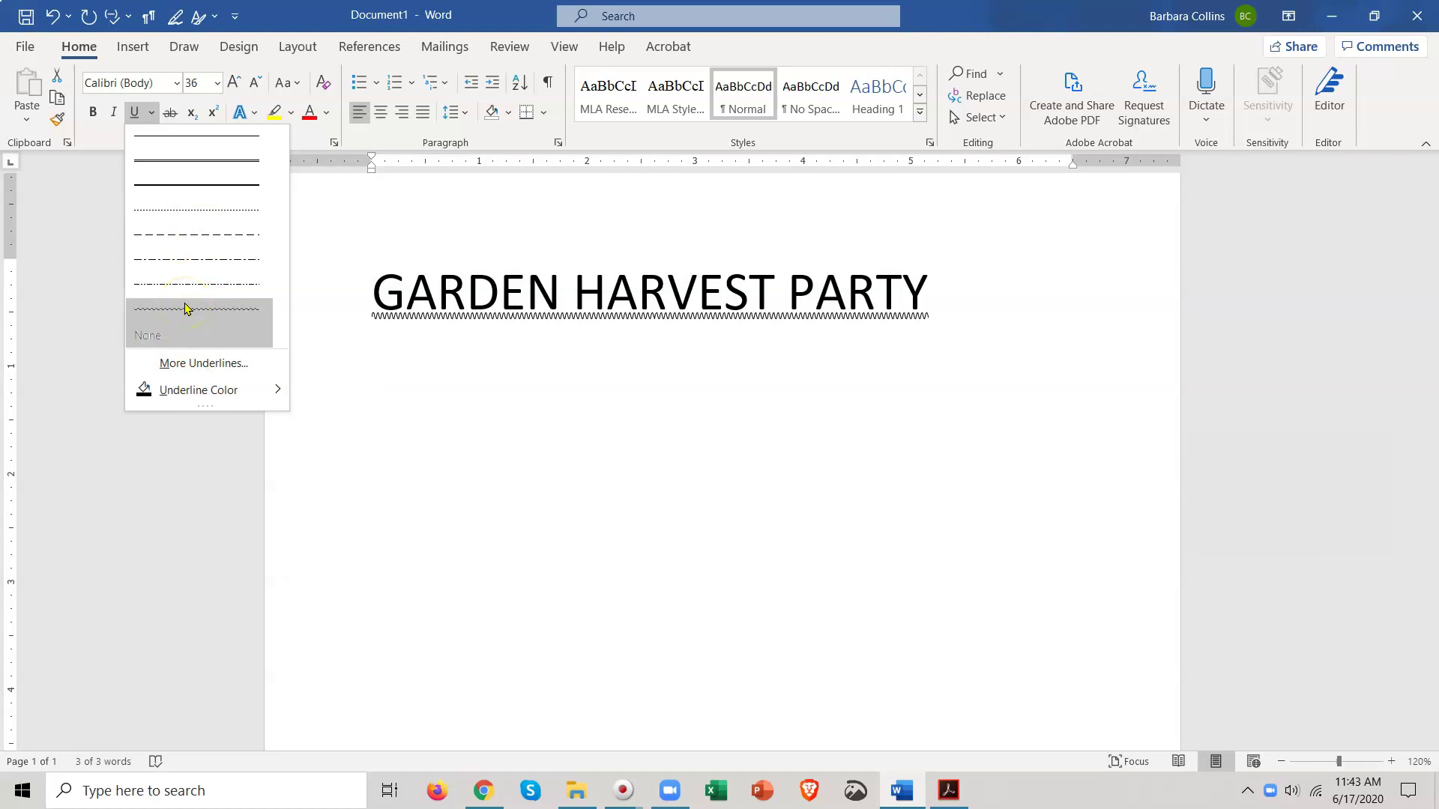
{"action": "left_click", "coordinate": [79, 242]}
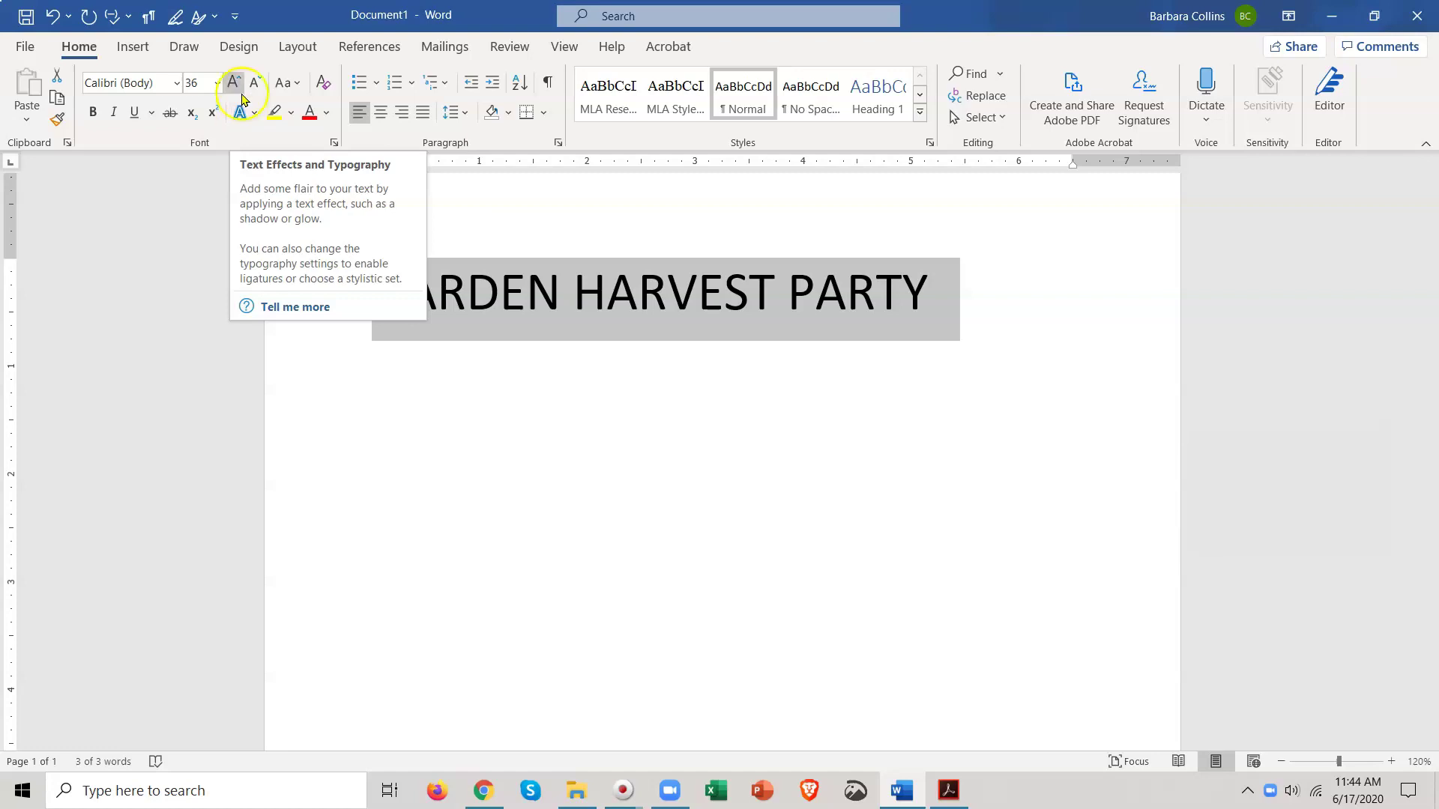
Apply the preset text effect with bold black fill, white outline and hard shadow to the title.
{"action": "left_click", "coordinate": [255, 115]}
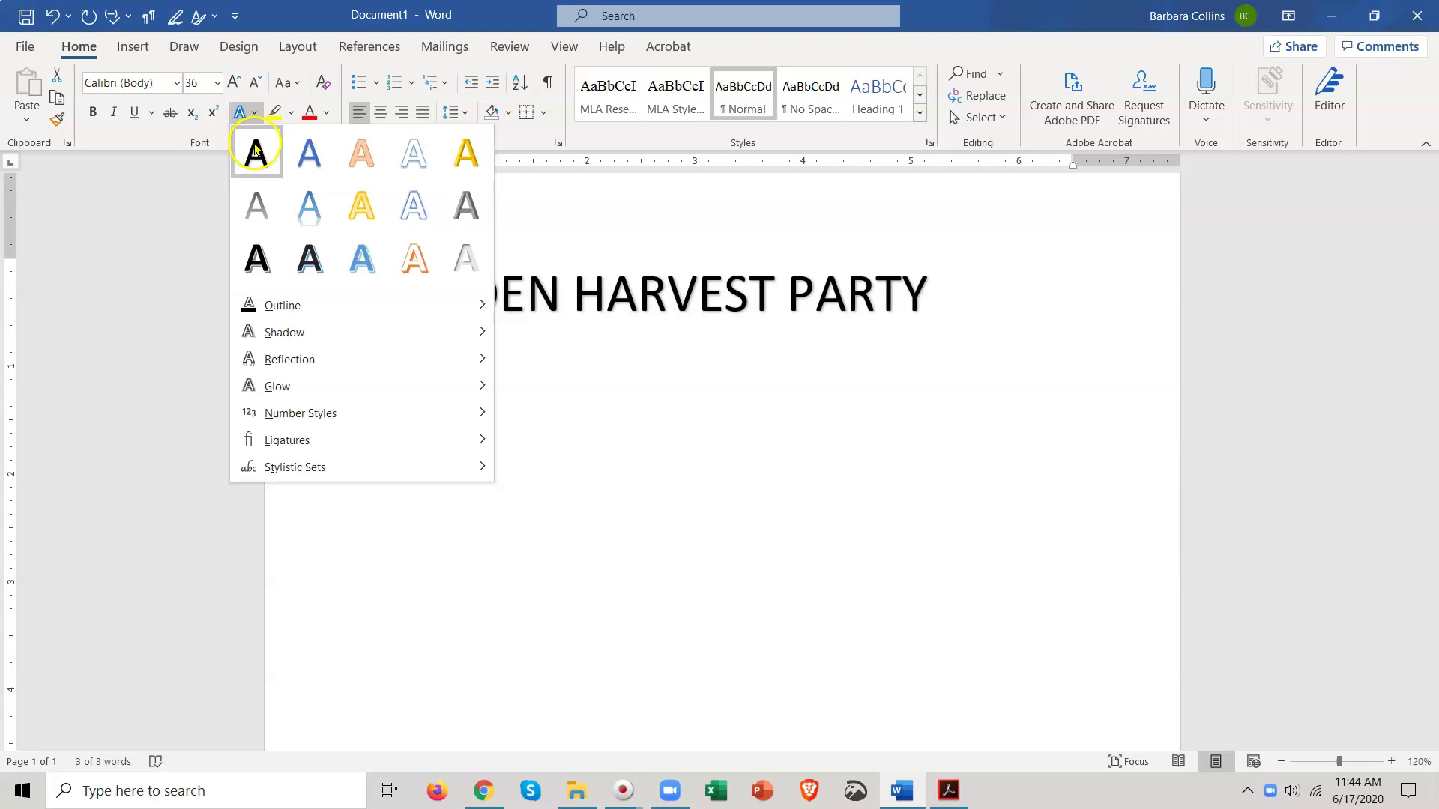
{"action": "left_click", "coordinate": [302, 155]}
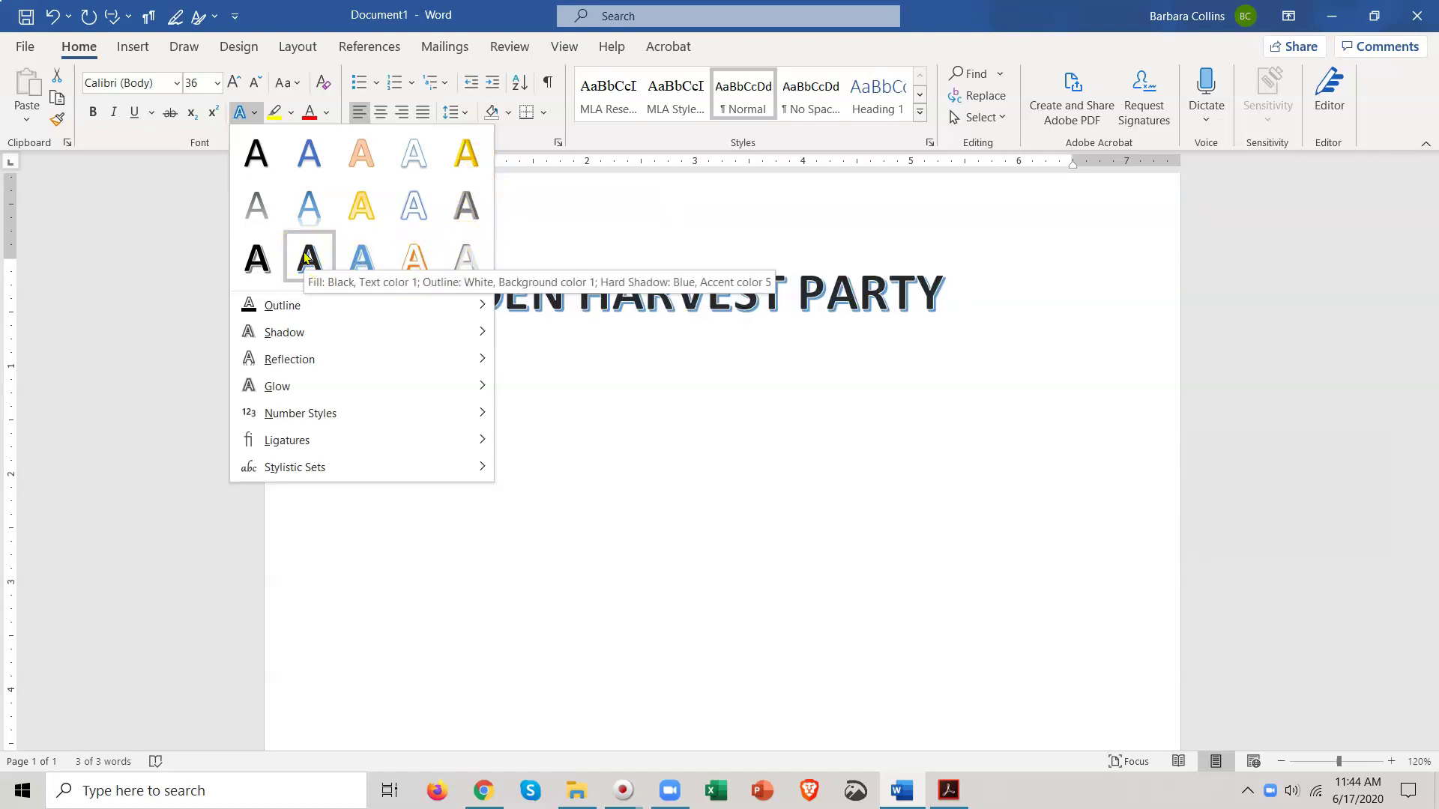
{"action": "left_click", "coordinate": [250, 267]}
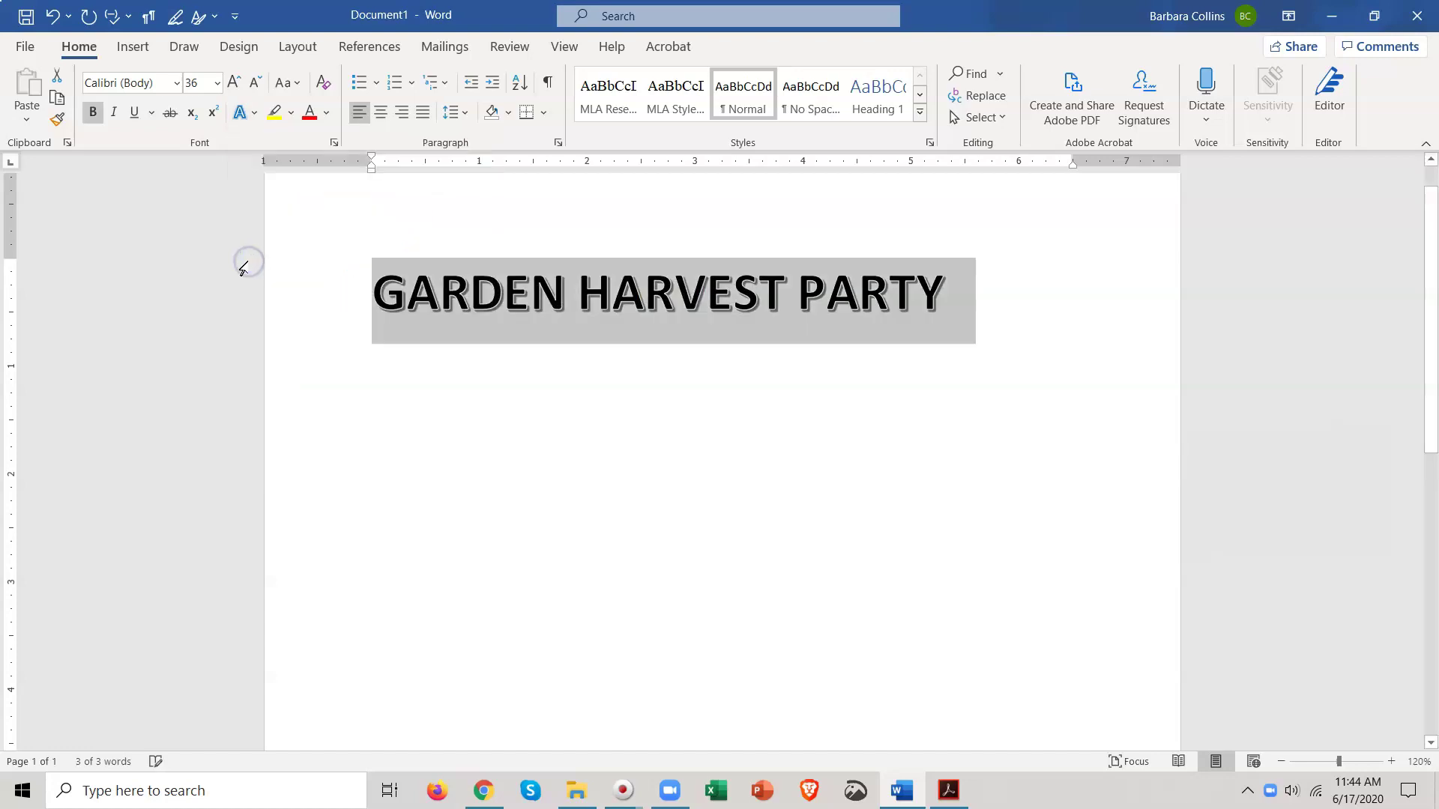
Preview the glow variations on the title and give its text outline the green theme color.
{"action": "left_click", "coordinate": [255, 120]}
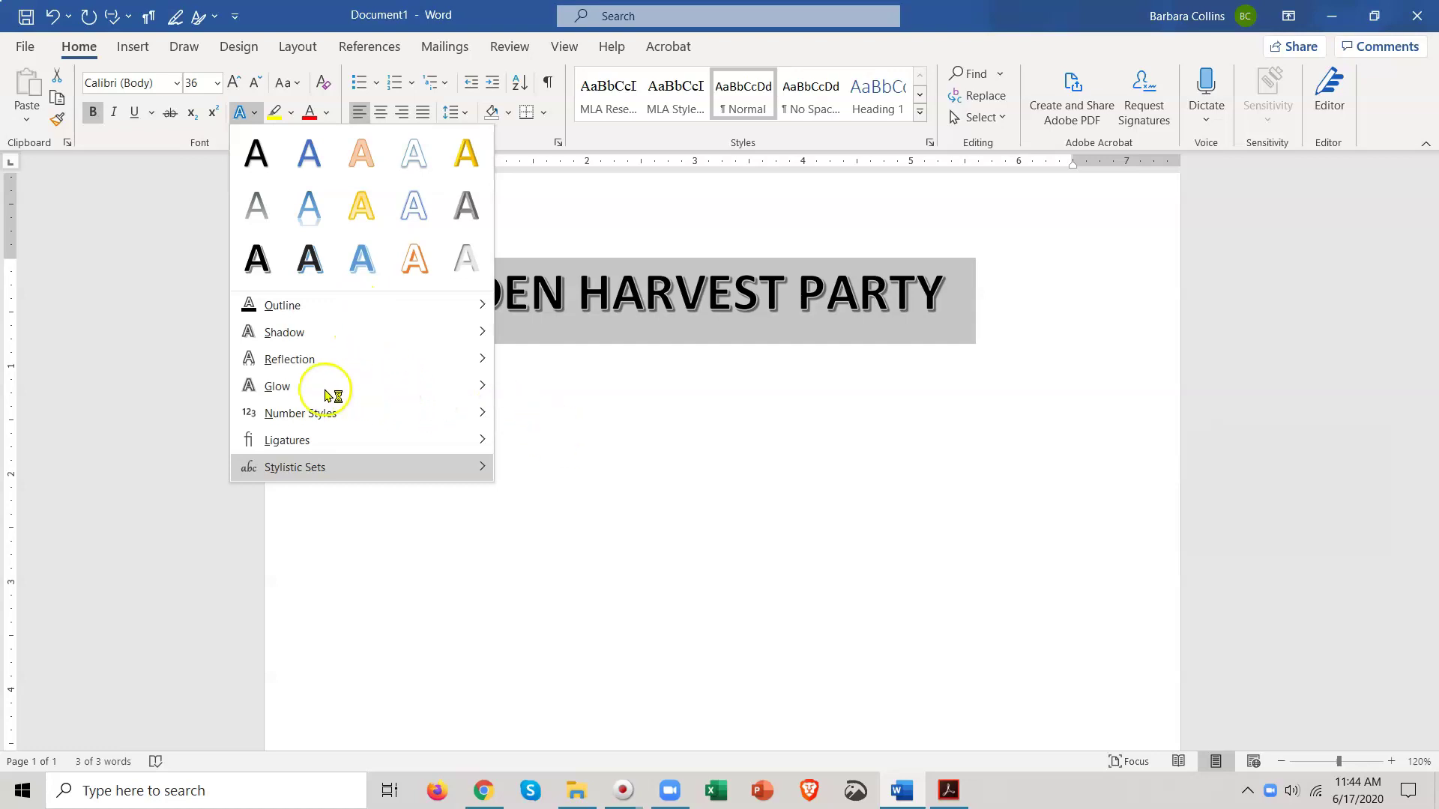
{"action": "mouse_move", "coordinate": [269, 386]}
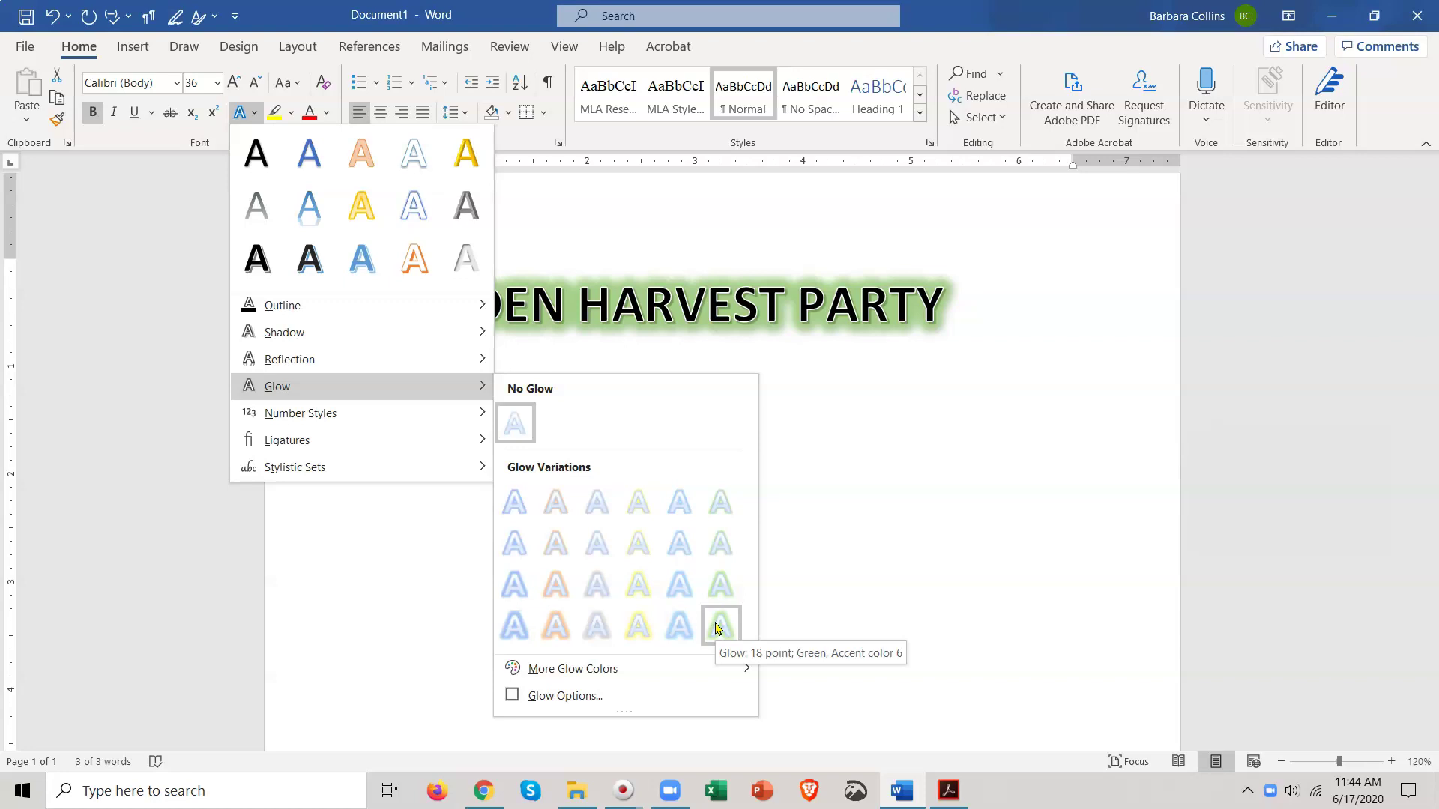
{"action": "mouse_move", "coordinate": [460, 301]}
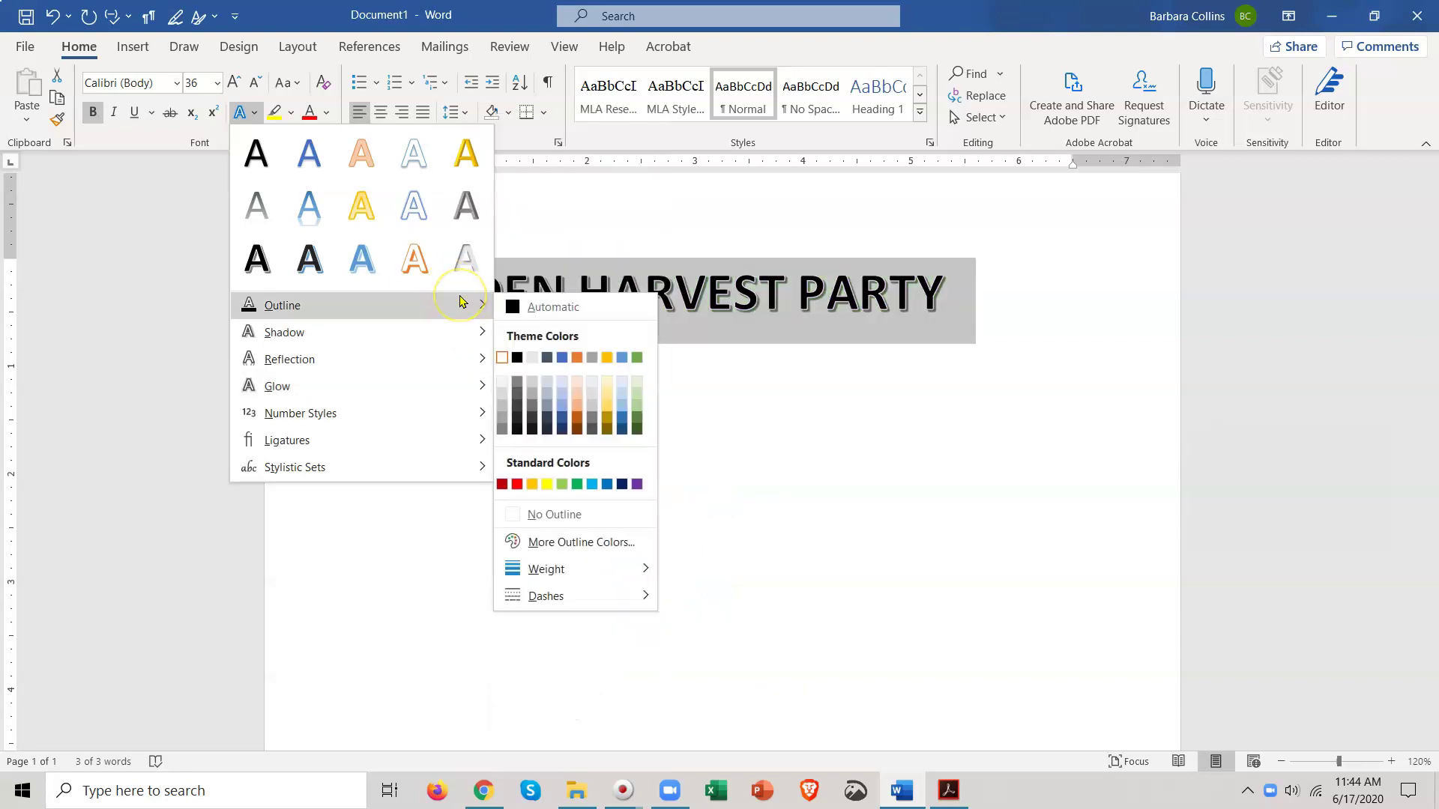
{"action": "left_click", "coordinate": [632, 357]}
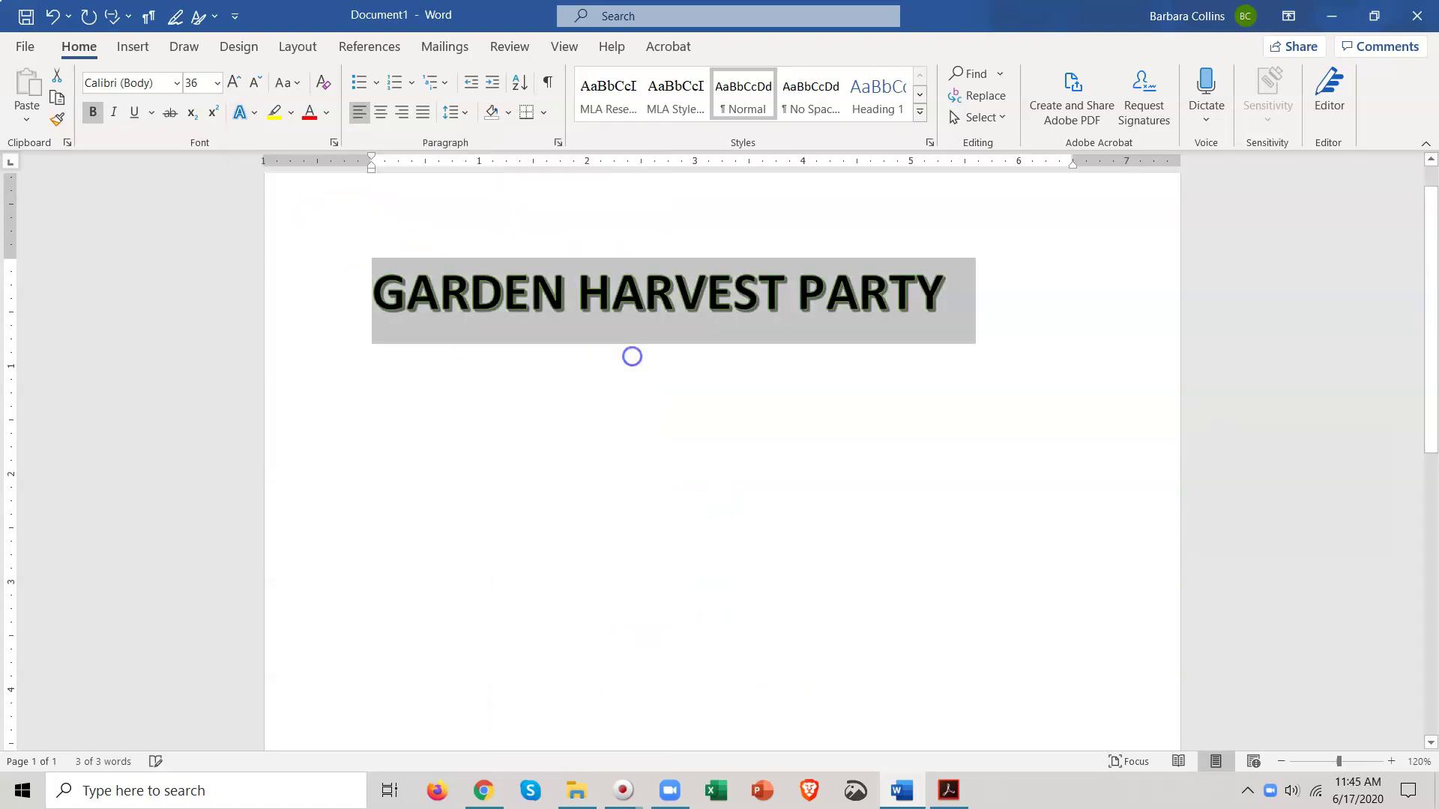
Set the weight of the title's green text outline to 1 pt.
{"action": "left_click", "coordinate": [251, 119]}
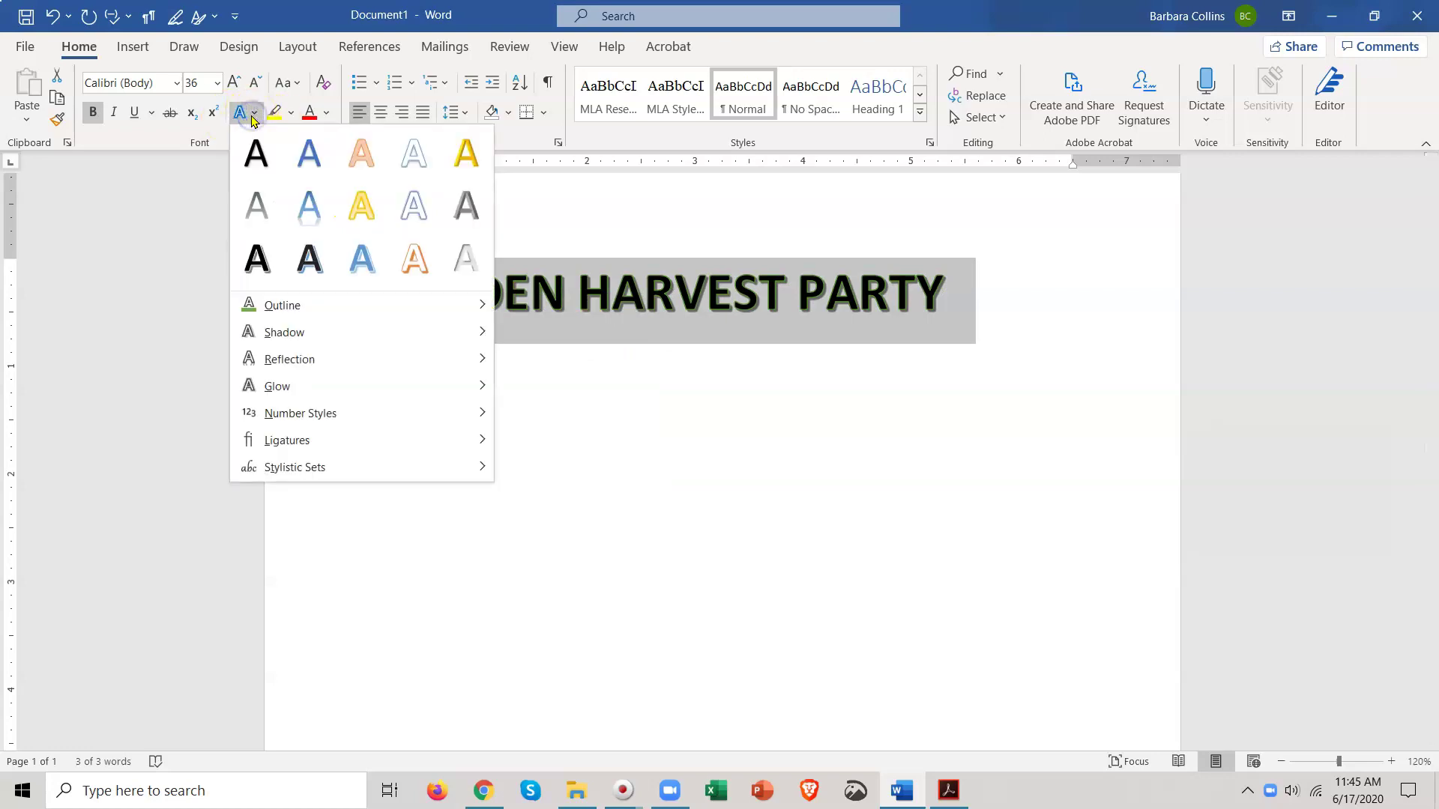
{"action": "mouse_move", "coordinate": [359, 305]}
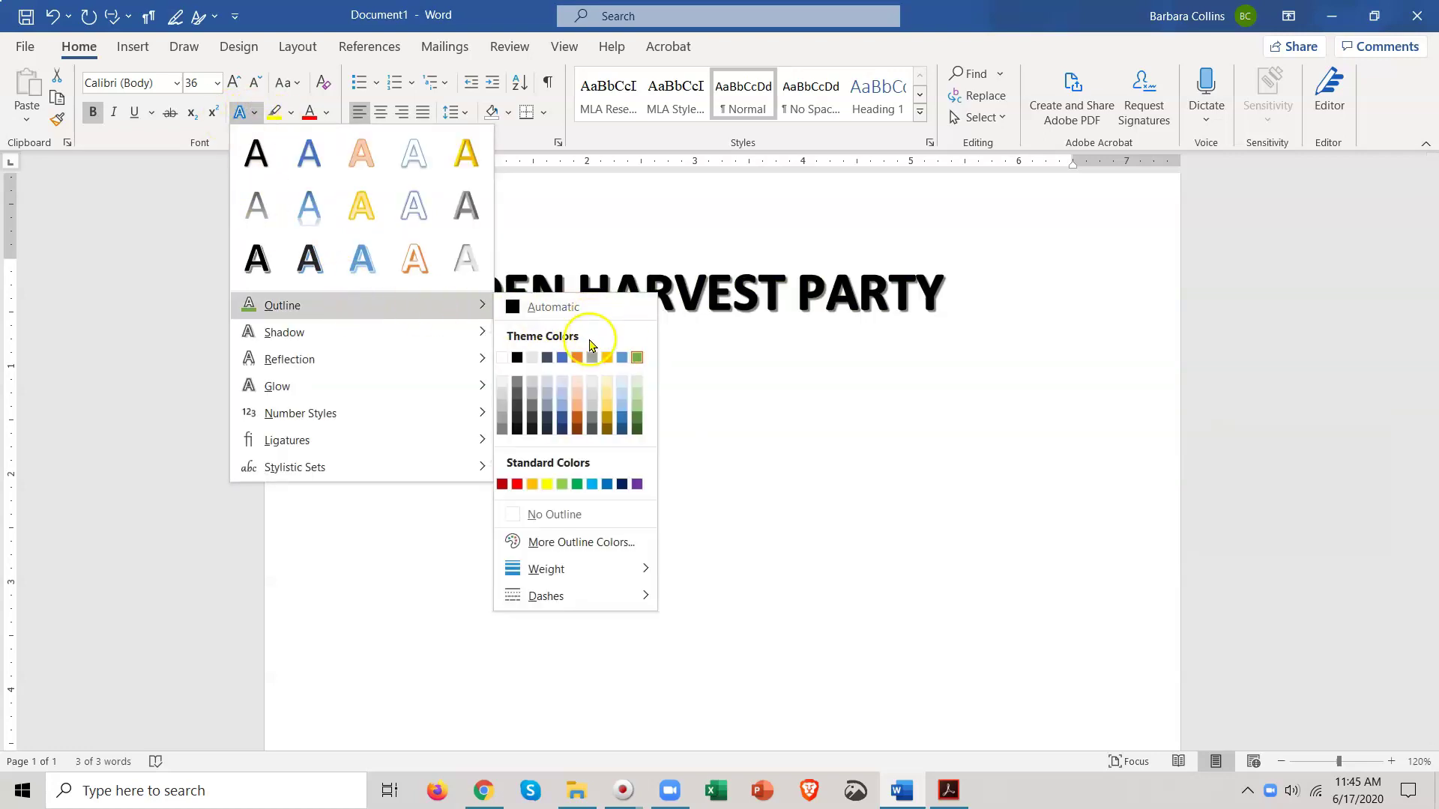
{"action": "mouse_move", "coordinate": [586, 569]}
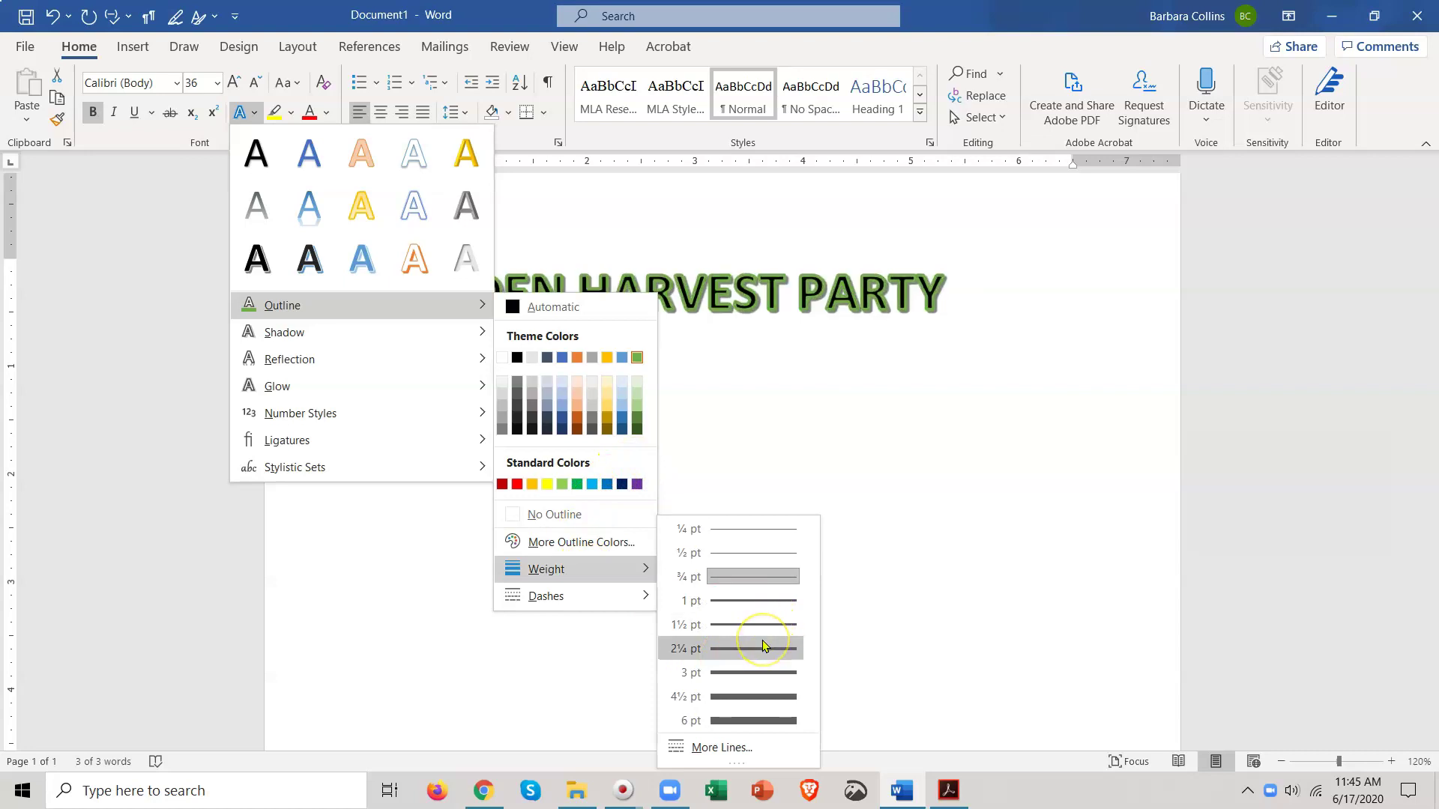
{"action": "left_click", "coordinate": [764, 600]}
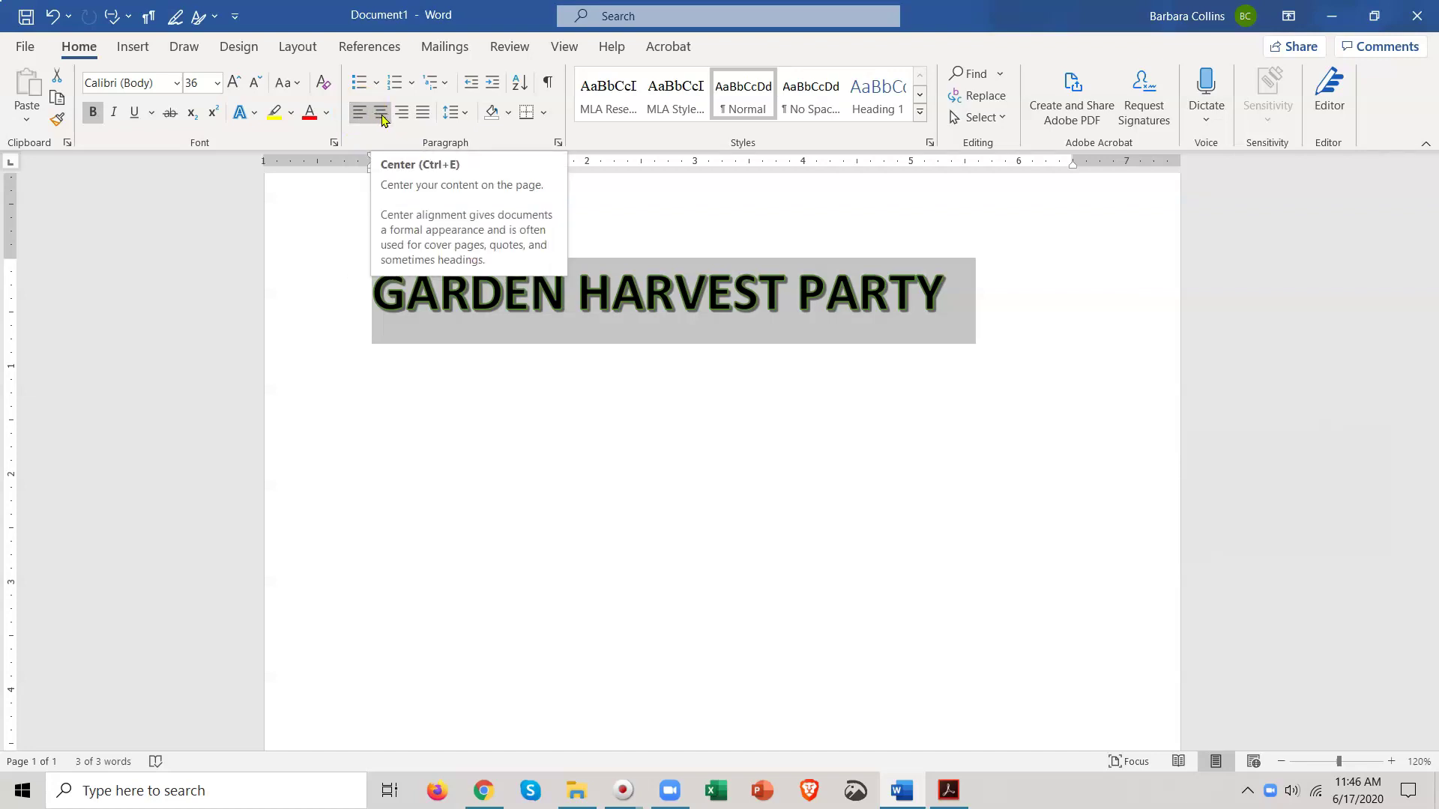
Try centered, right and justified alignment on the title, finishing with it centered.
{"action": "left_click", "coordinate": [382, 112]}
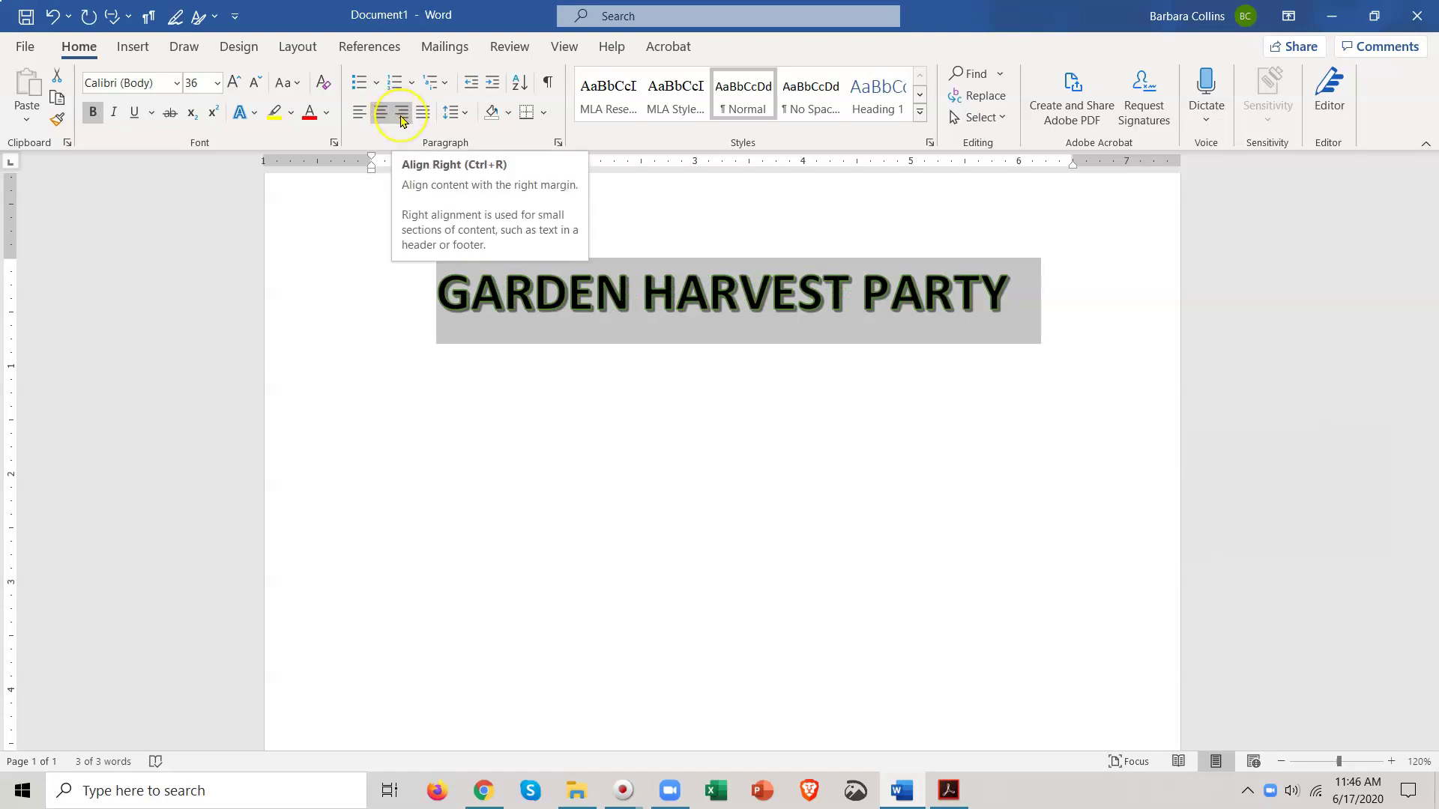
{"action": "left_click", "coordinate": [402, 114]}
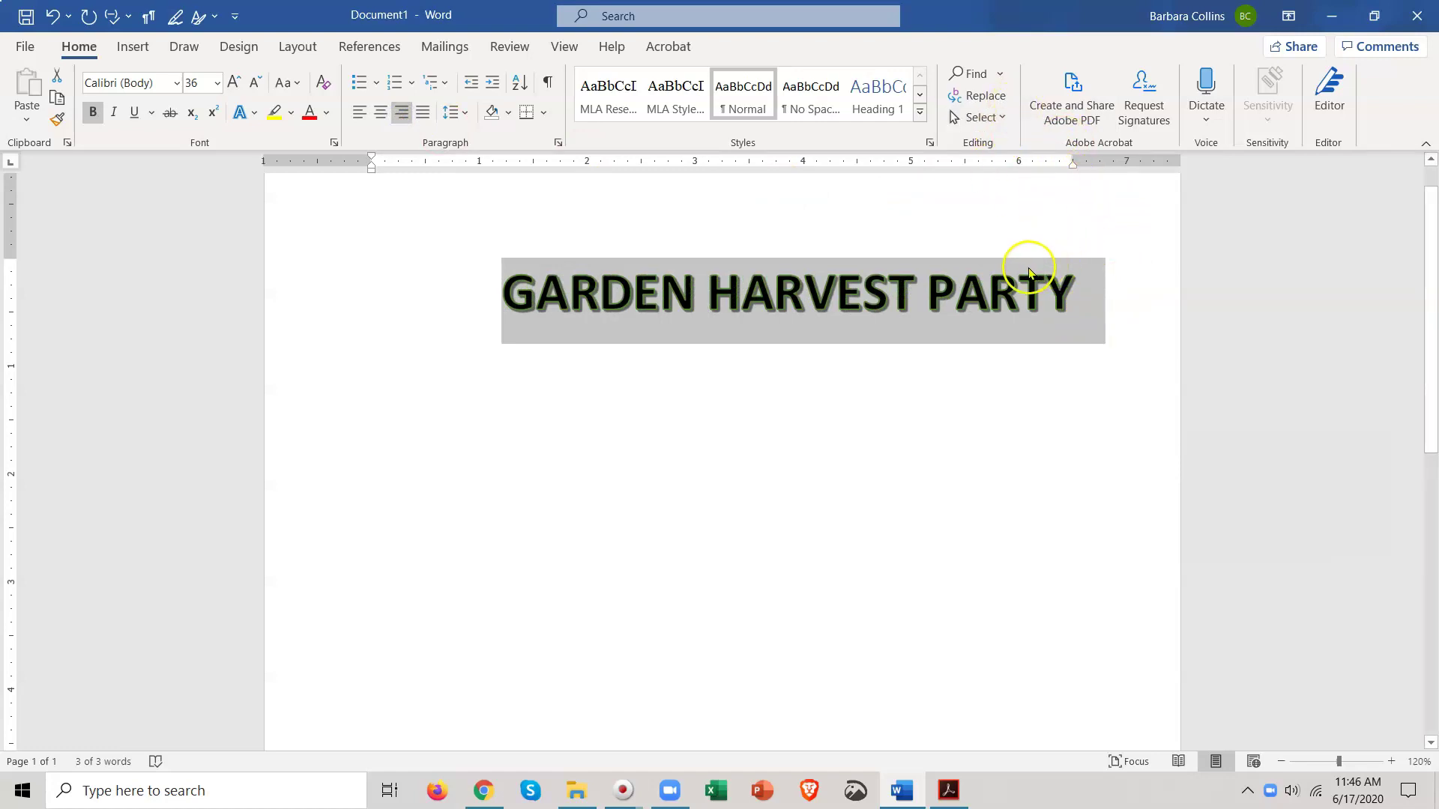
{"action": "left_click", "coordinate": [421, 115]}
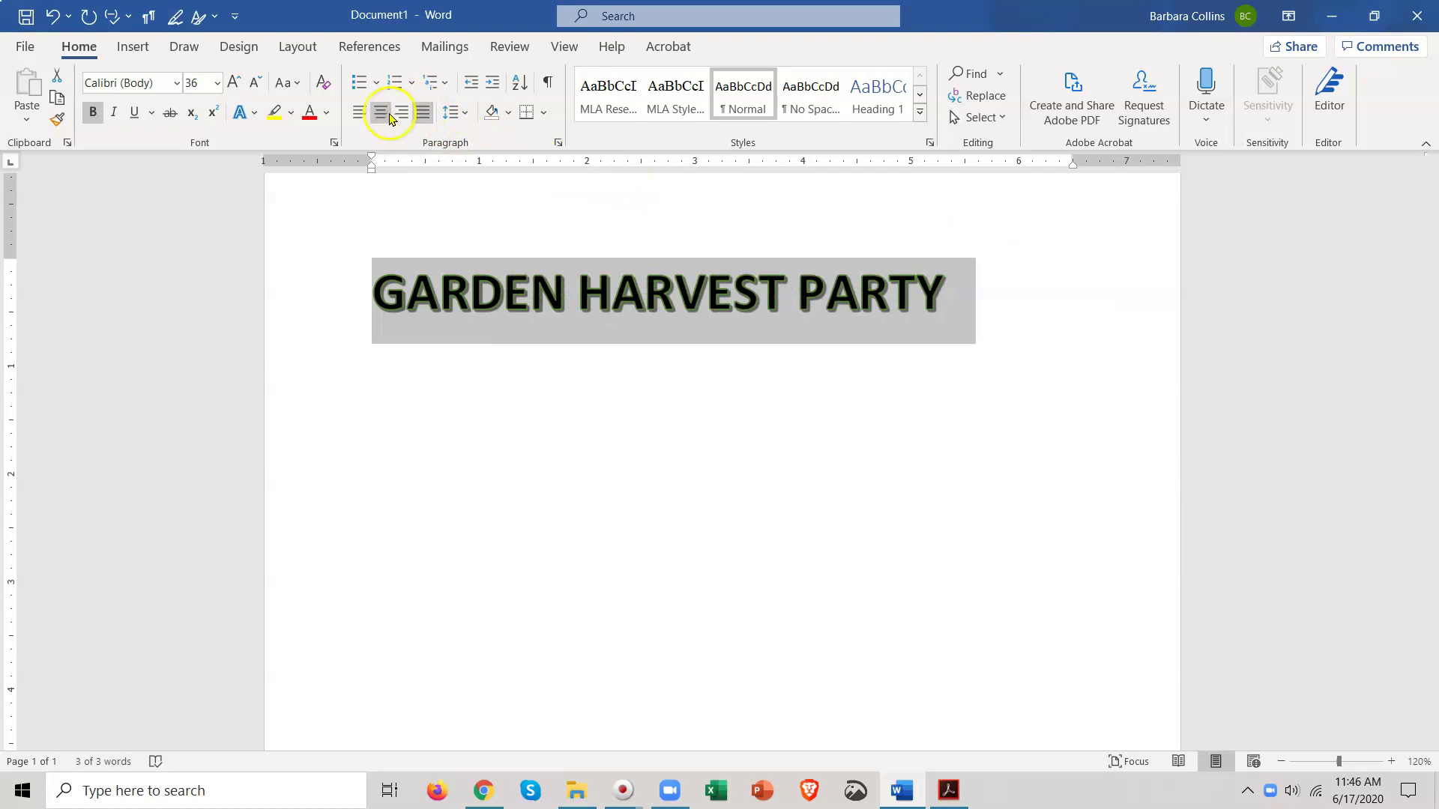
{"action": "left_click", "coordinate": [382, 114]}
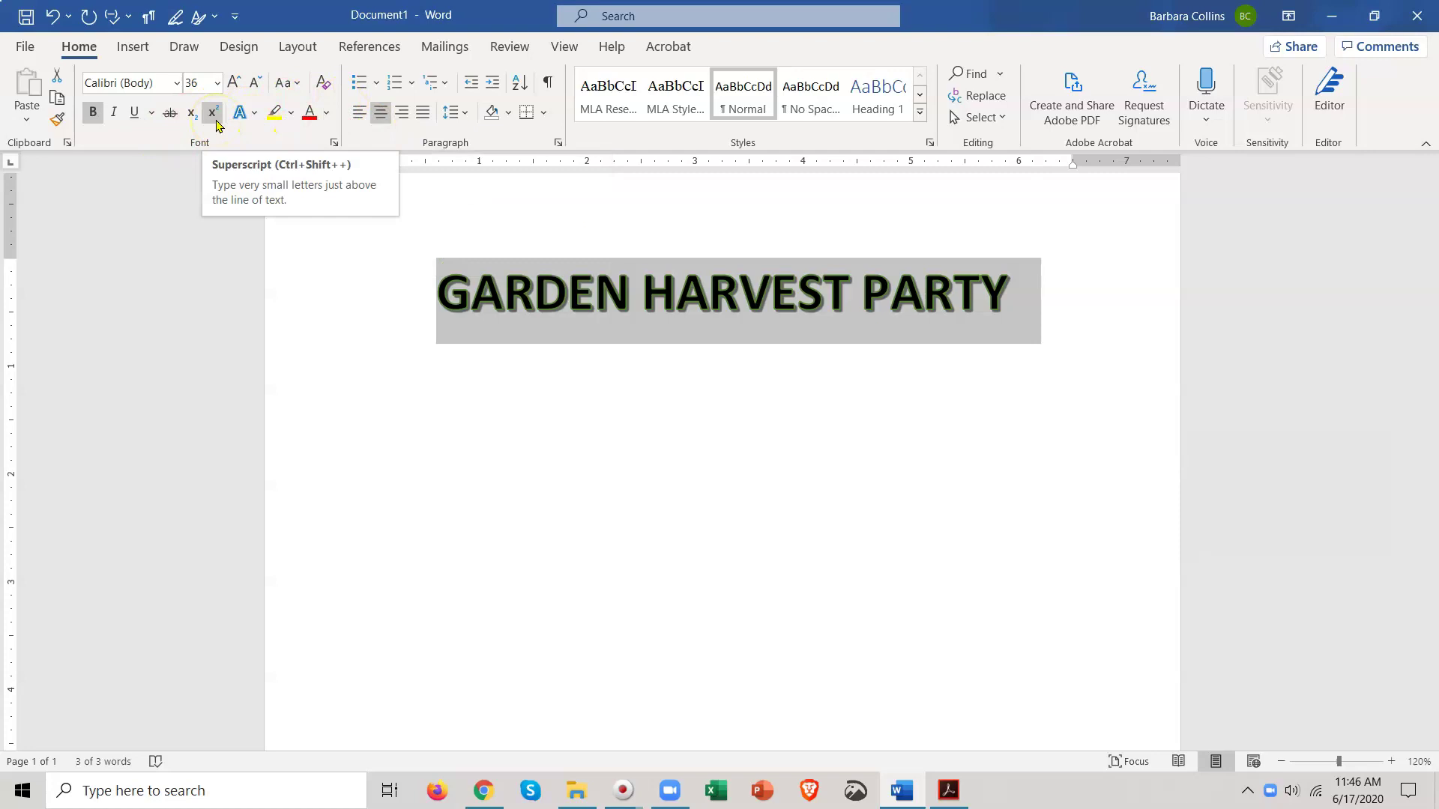
Apply the Small caps font effect to the selected title.
{"action": "left_click", "coordinate": [334, 145]}
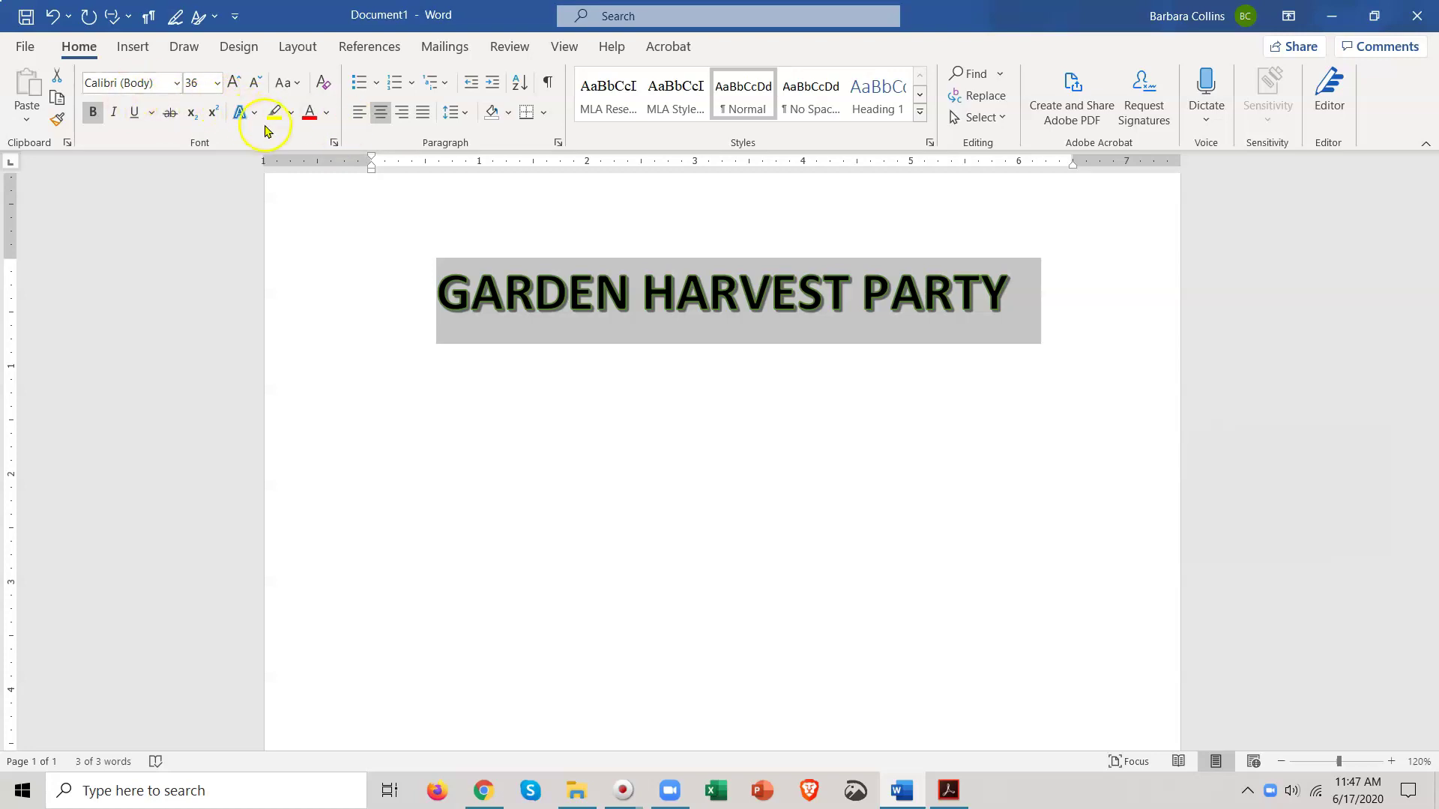
{"action": "left_click", "coordinate": [333, 143]}
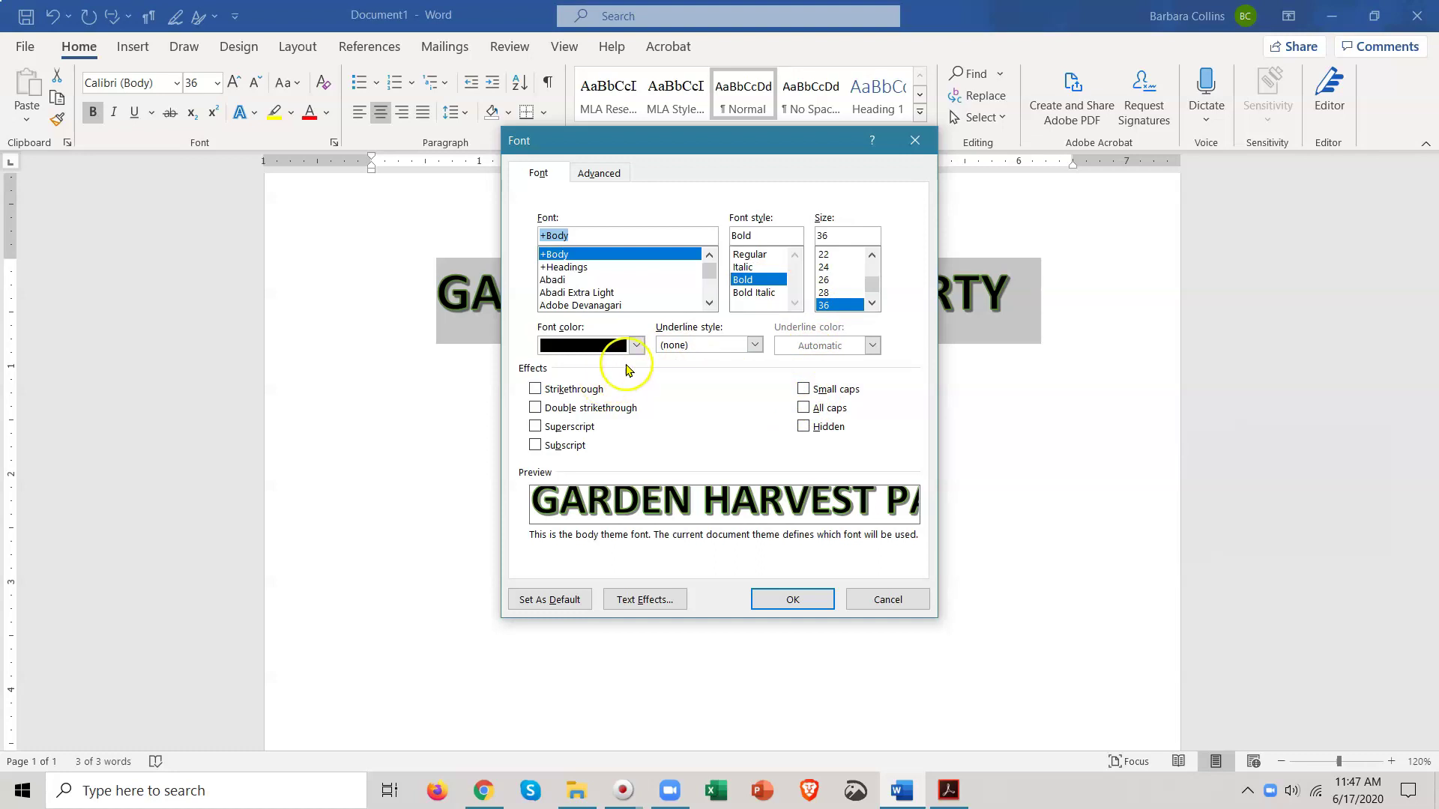
{"action": "left_click", "coordinate": [804, 390]}
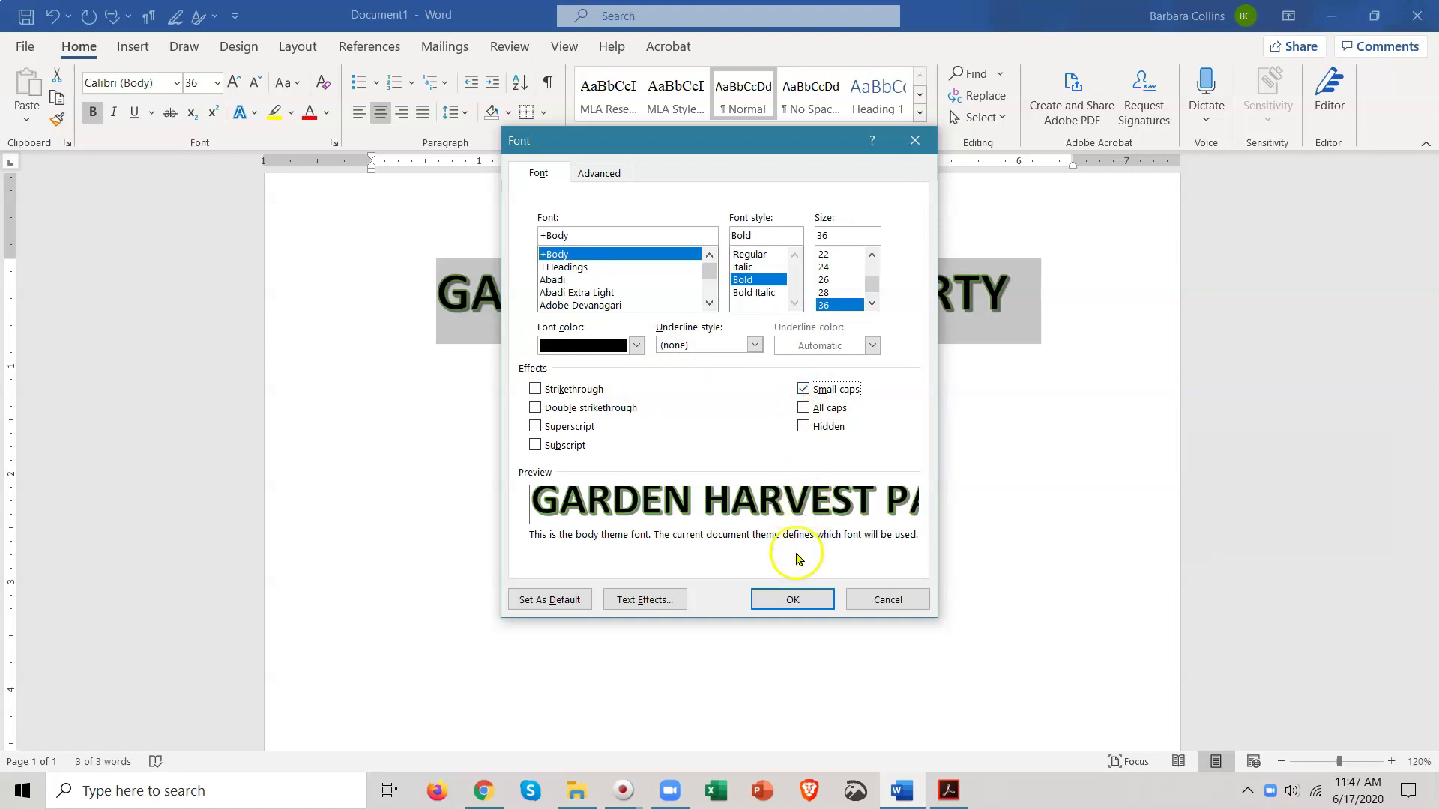
{"action": "left_click", "coordinate": [794, 601]}
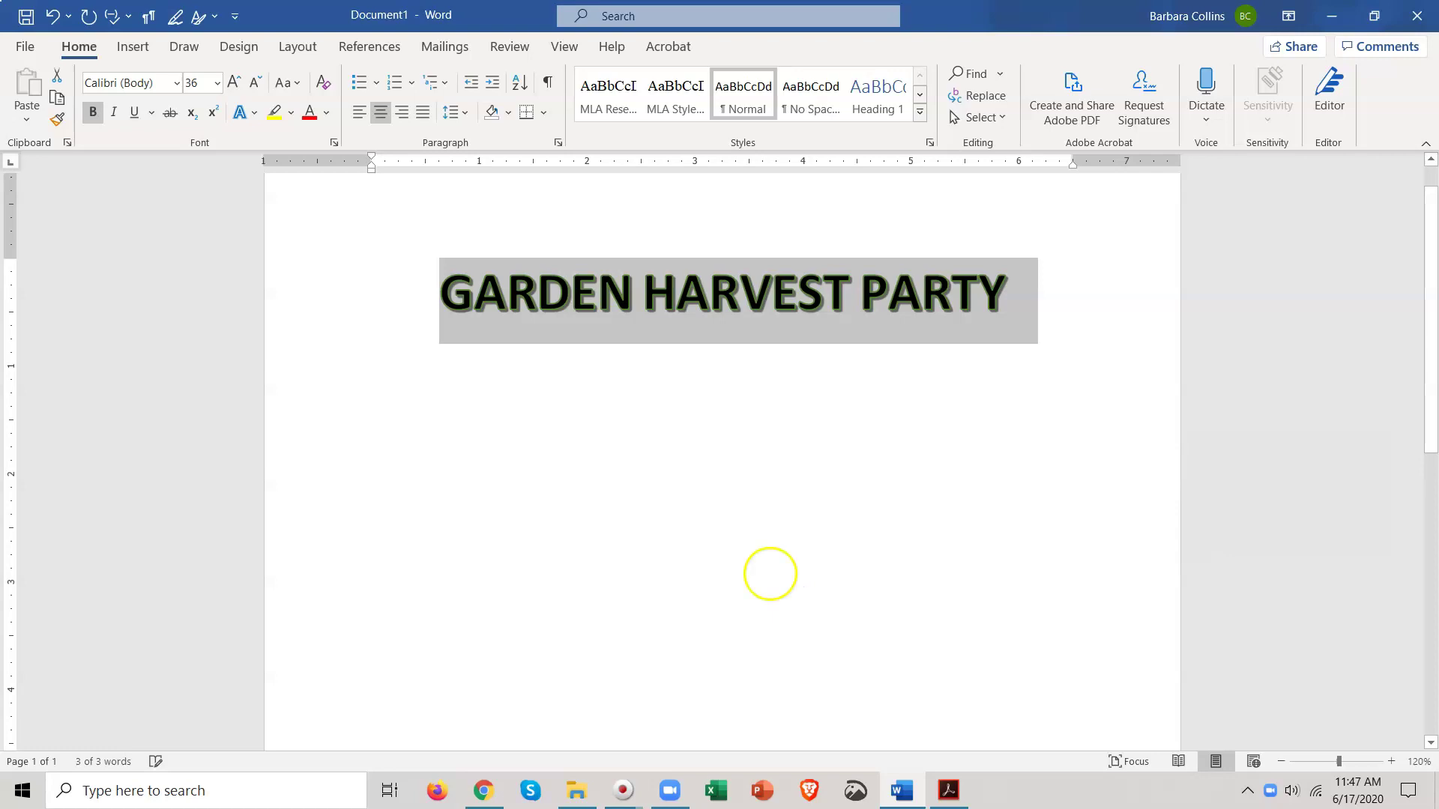
Try sentence case on the small-caps title and check its preview in the font settings.
{"action": "left_click", "coordinate": [285, 83]}
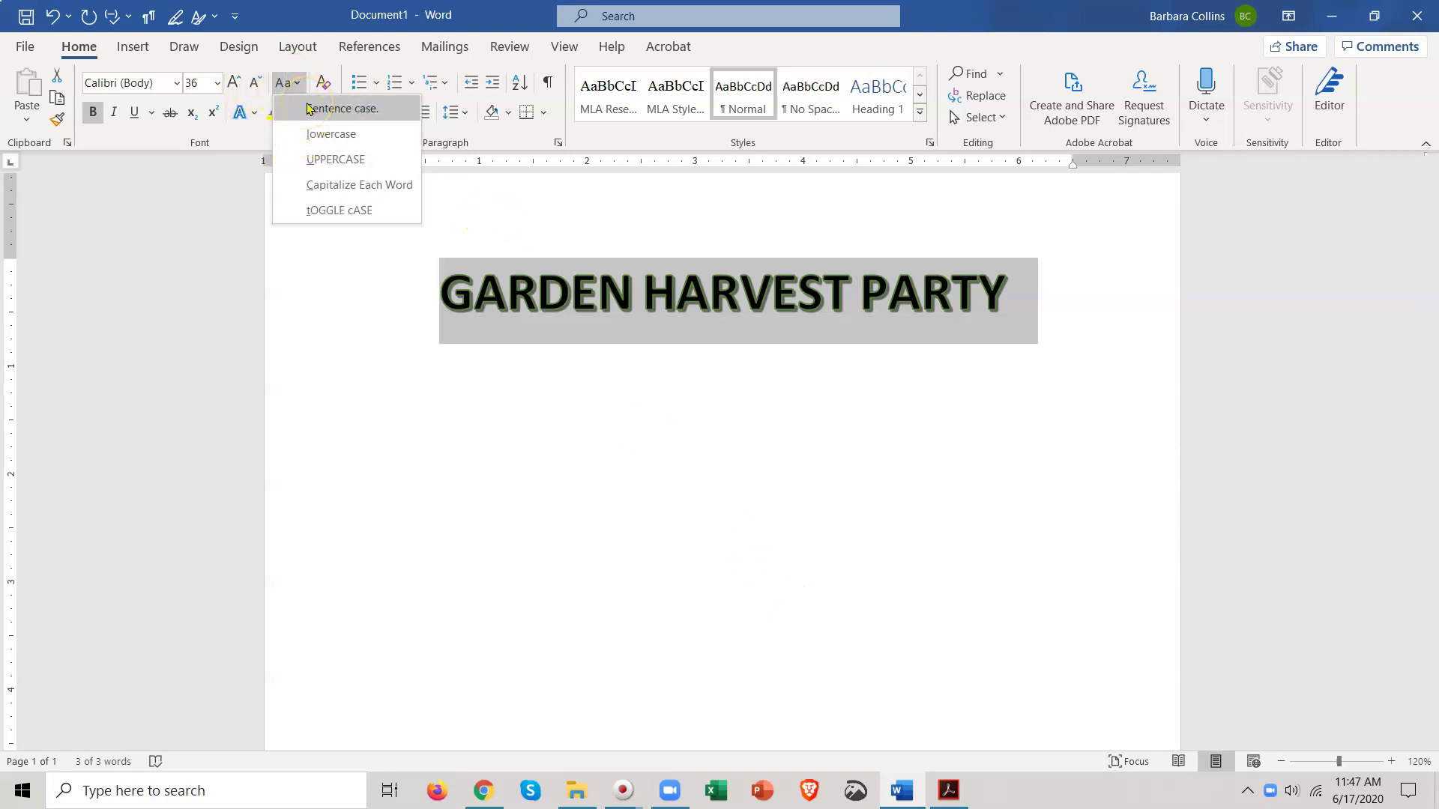
{"action": "left_click", "coordinate": [308, 109]}
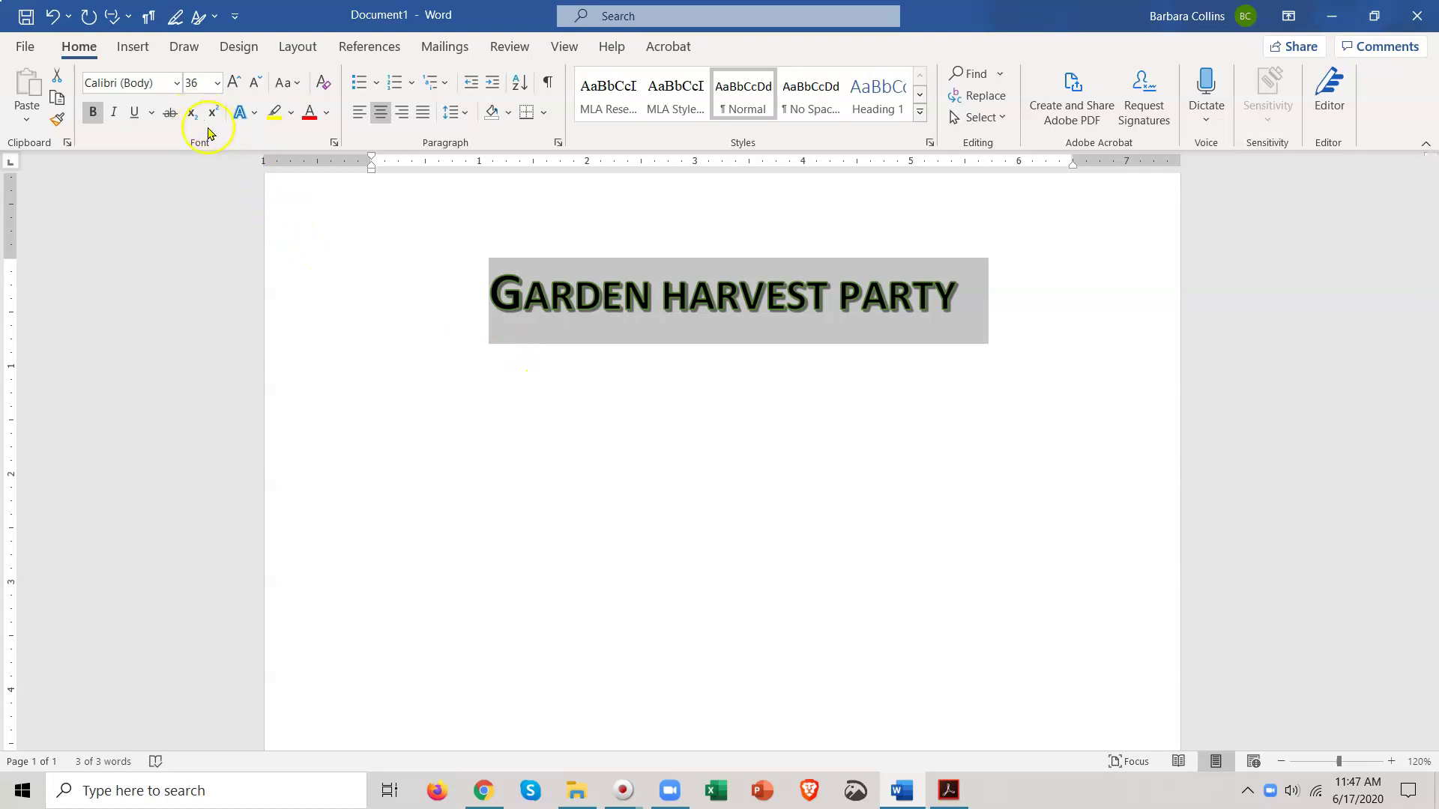
{"action": "left_click", "coordinate": [334, 143]}
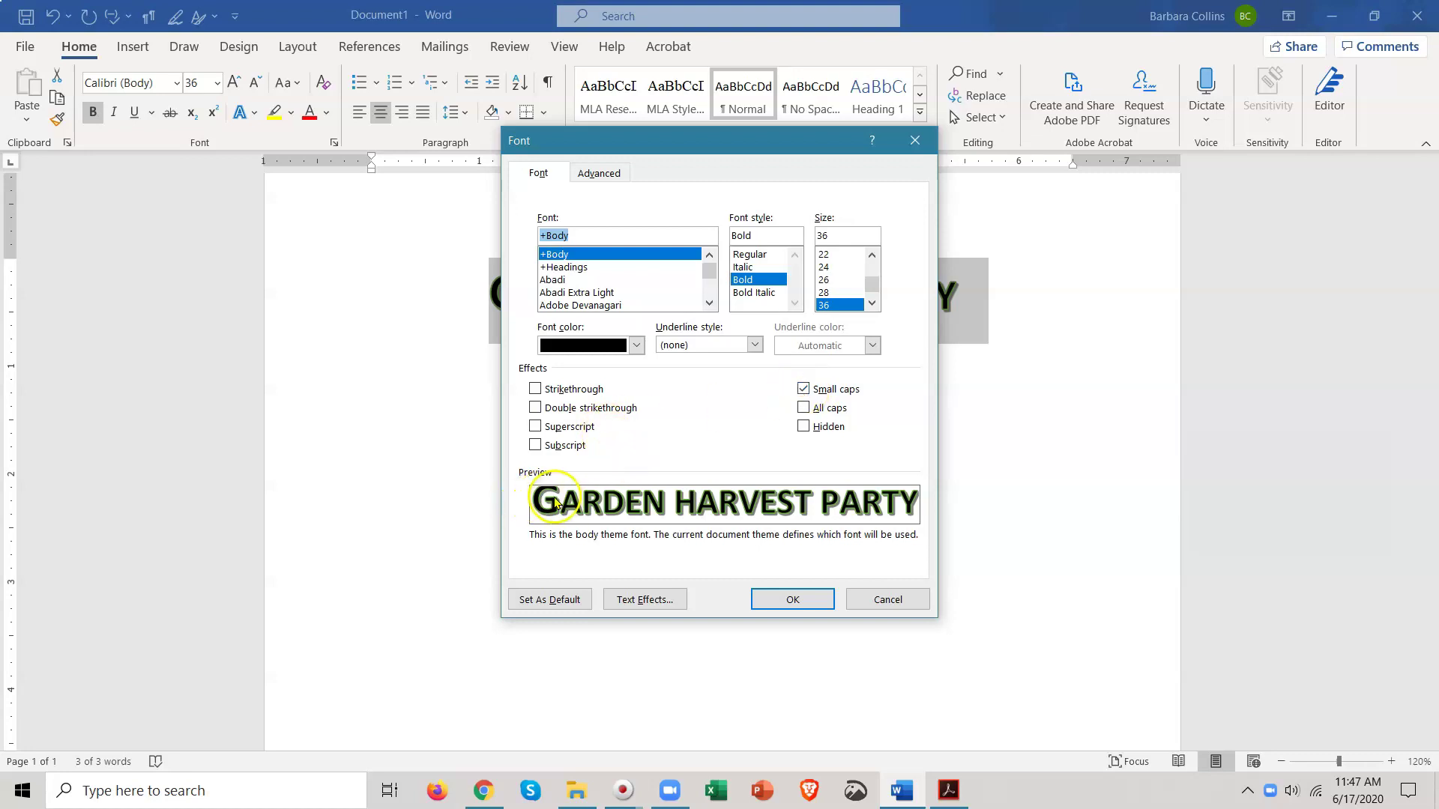
{"action": "left_click", "coordinate": [889, 599]}
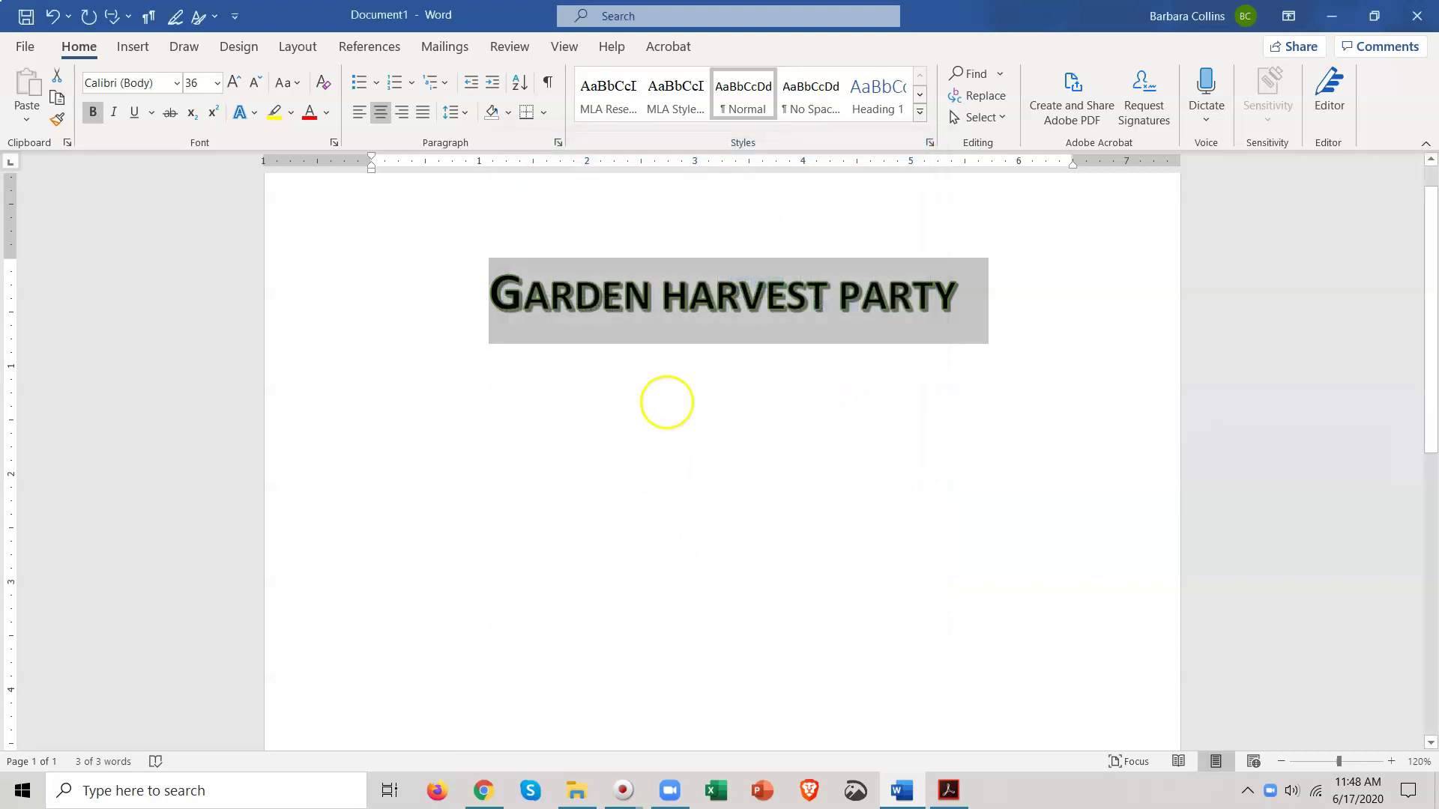
Try All caps instead of Small caps on the H of Harvest, and undo it together with the title's sentence case.
{"action": "left_click", "coordinate": [688, 290]}
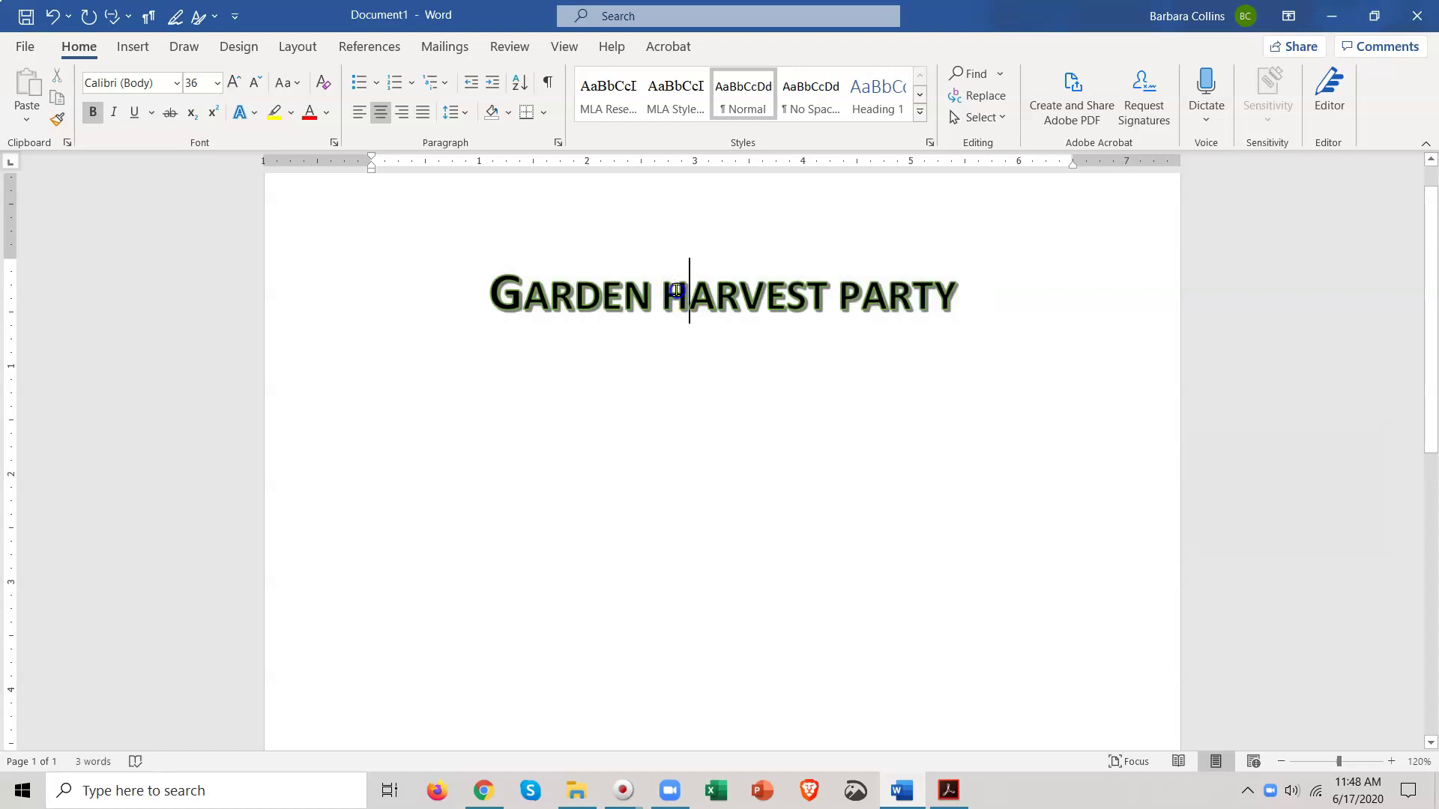
{"action": "left_click_drag", "start_coordinate": [688, 290], "coordinate": [669, 297]}
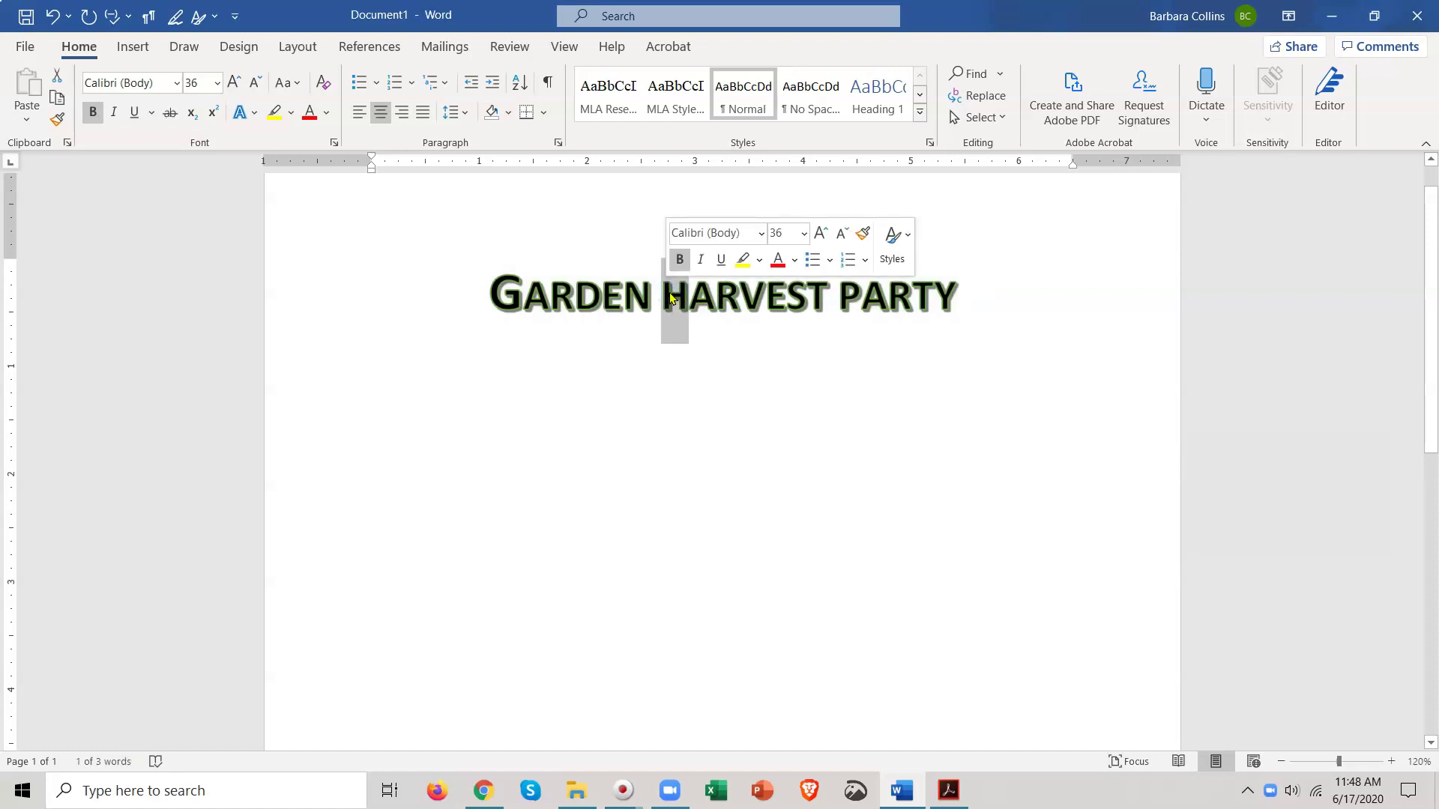
{"action": "left_click", "coordinate": [332, 144]}
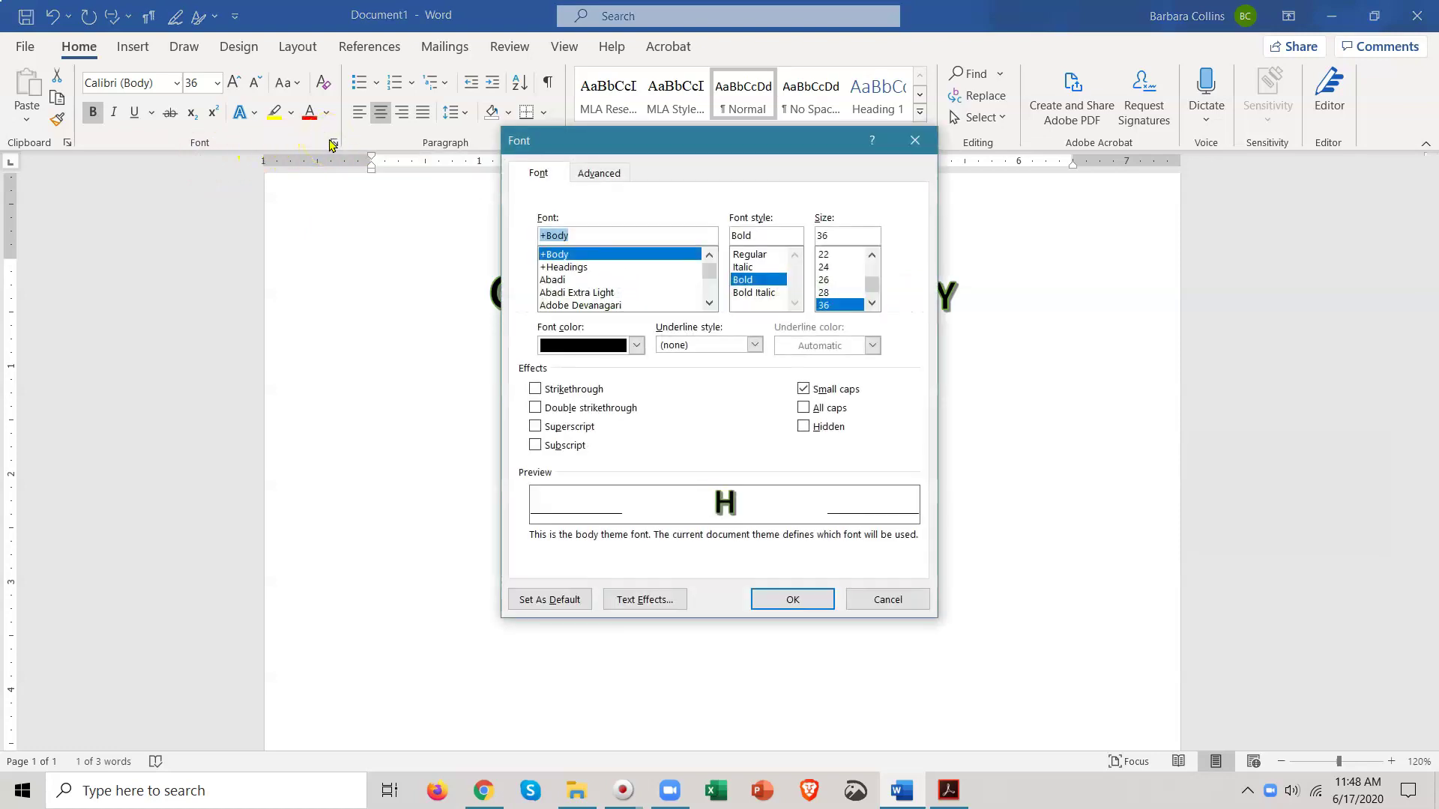
{"action": "left_click", "coordinate": [802, 388]}
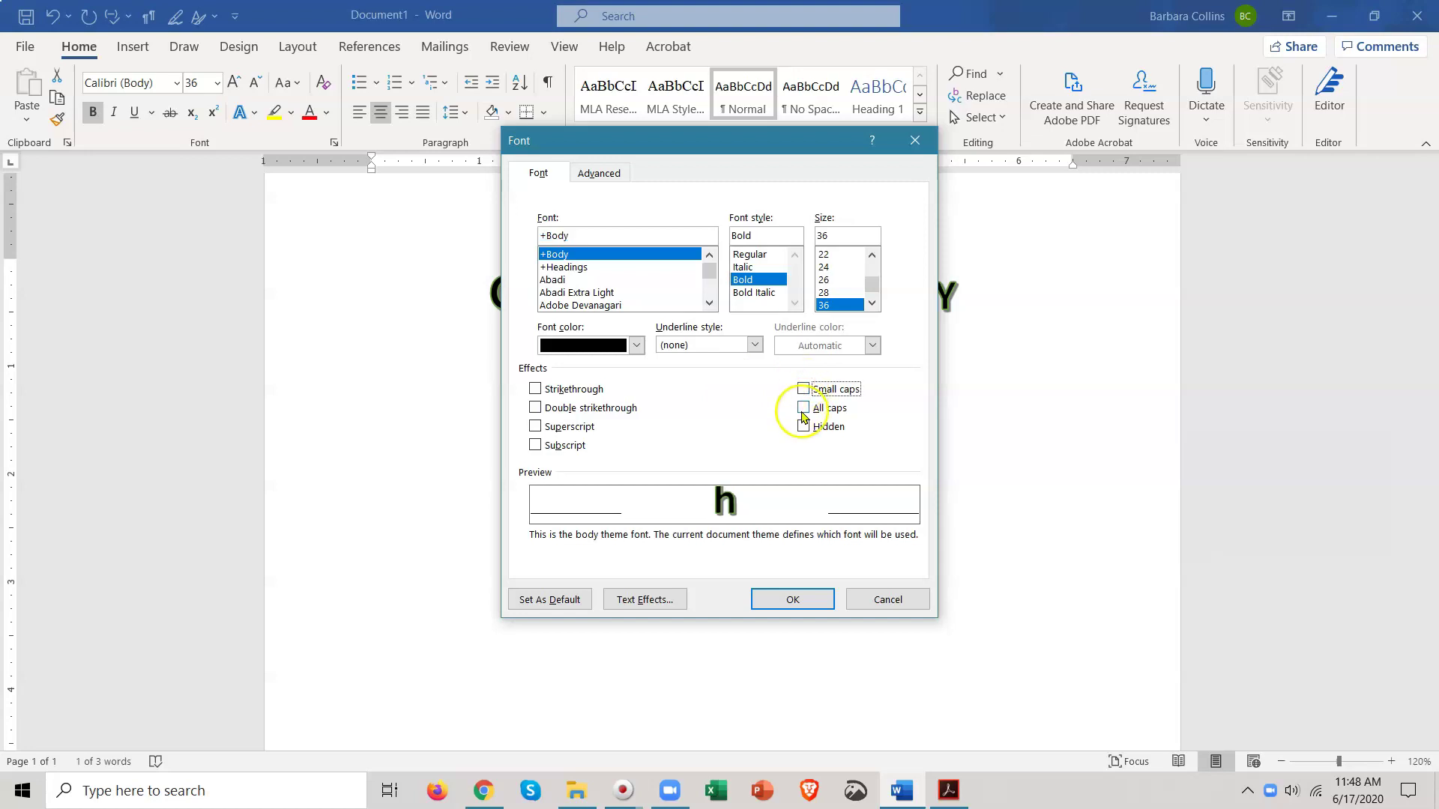
{"action": "left_click", "coordinate": [802, 407]}
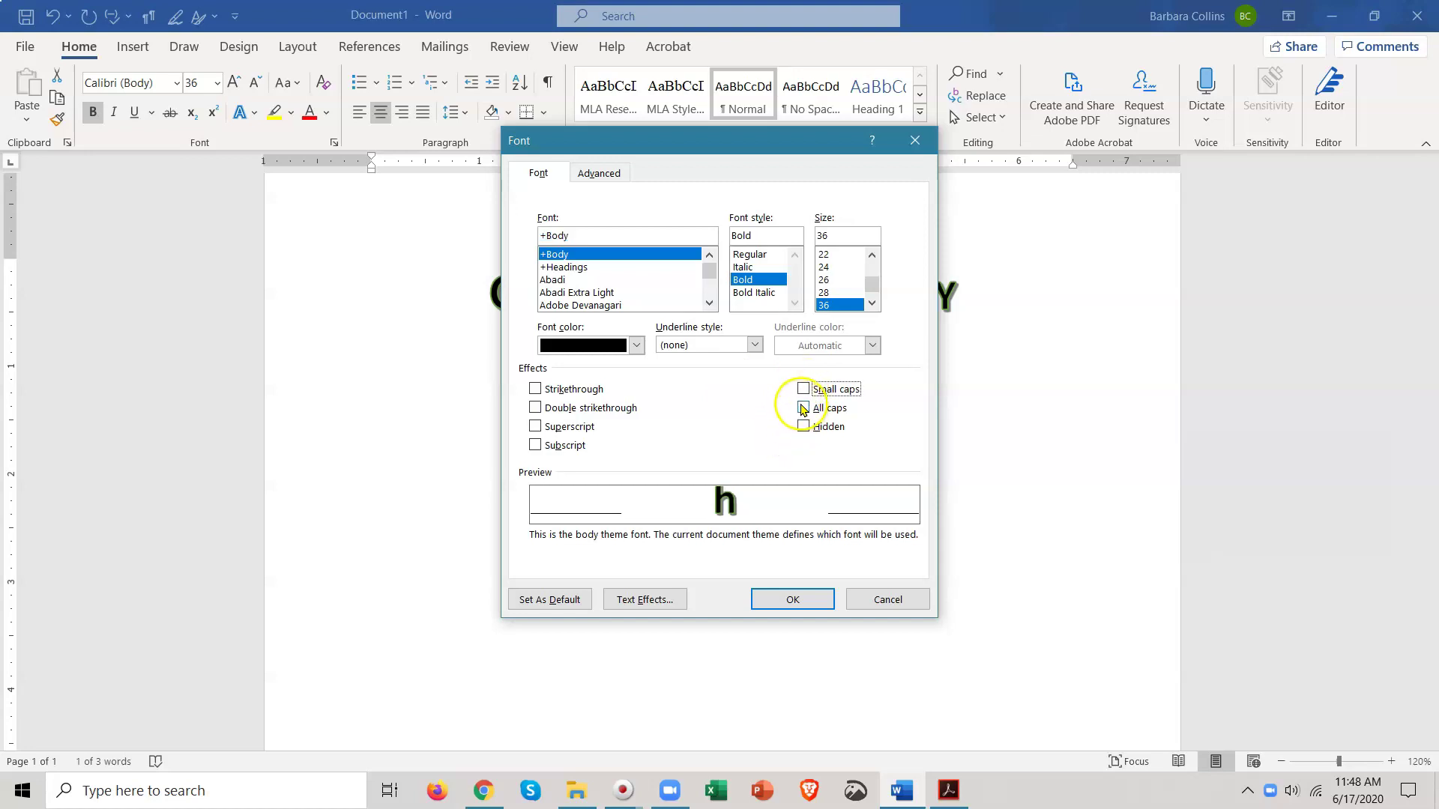
{"action": "left_click", "coordinate": [798, 593]}
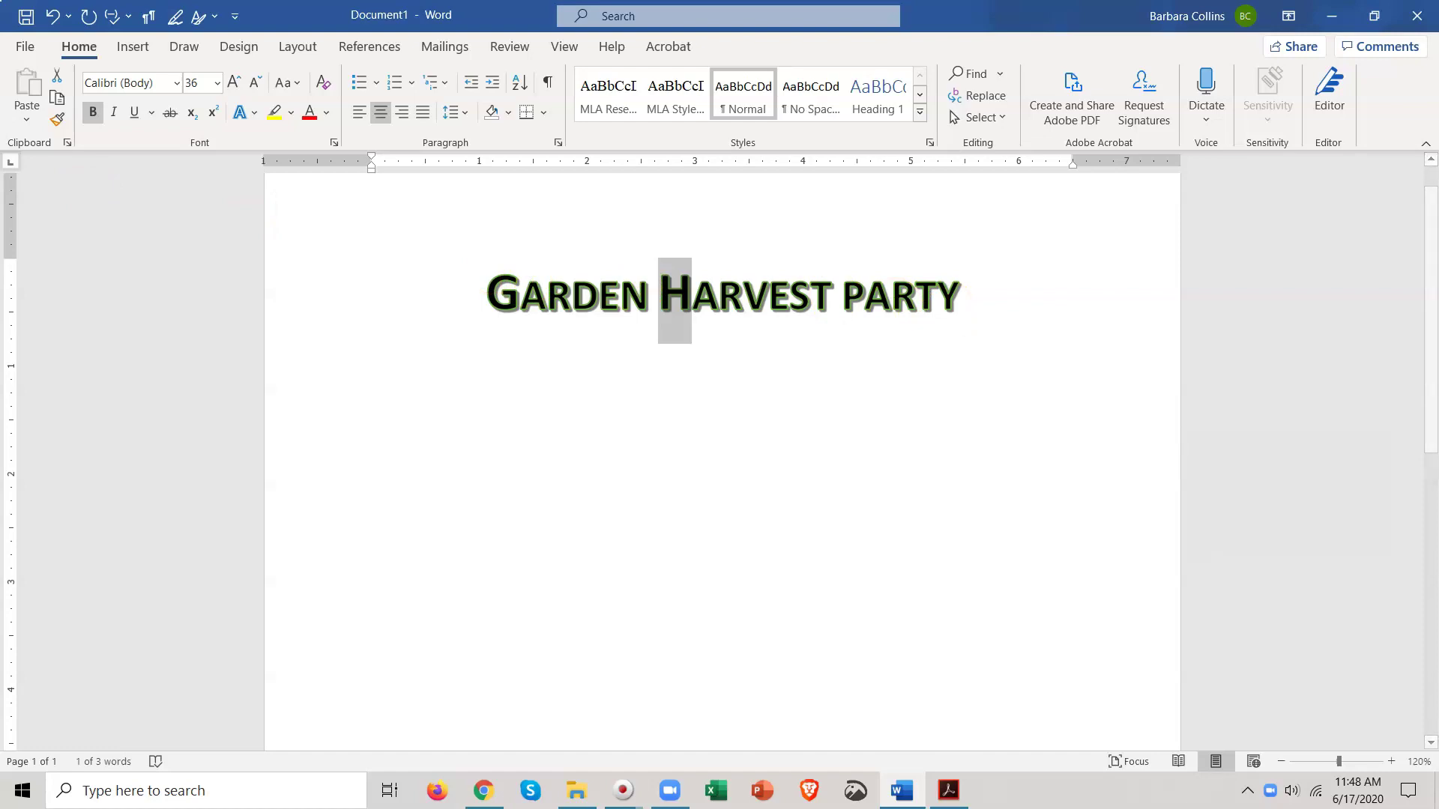
{"action": "left_click", "coordinate": [51, 18]}
{"action": "left_click", "coordinate": [51, 17]}
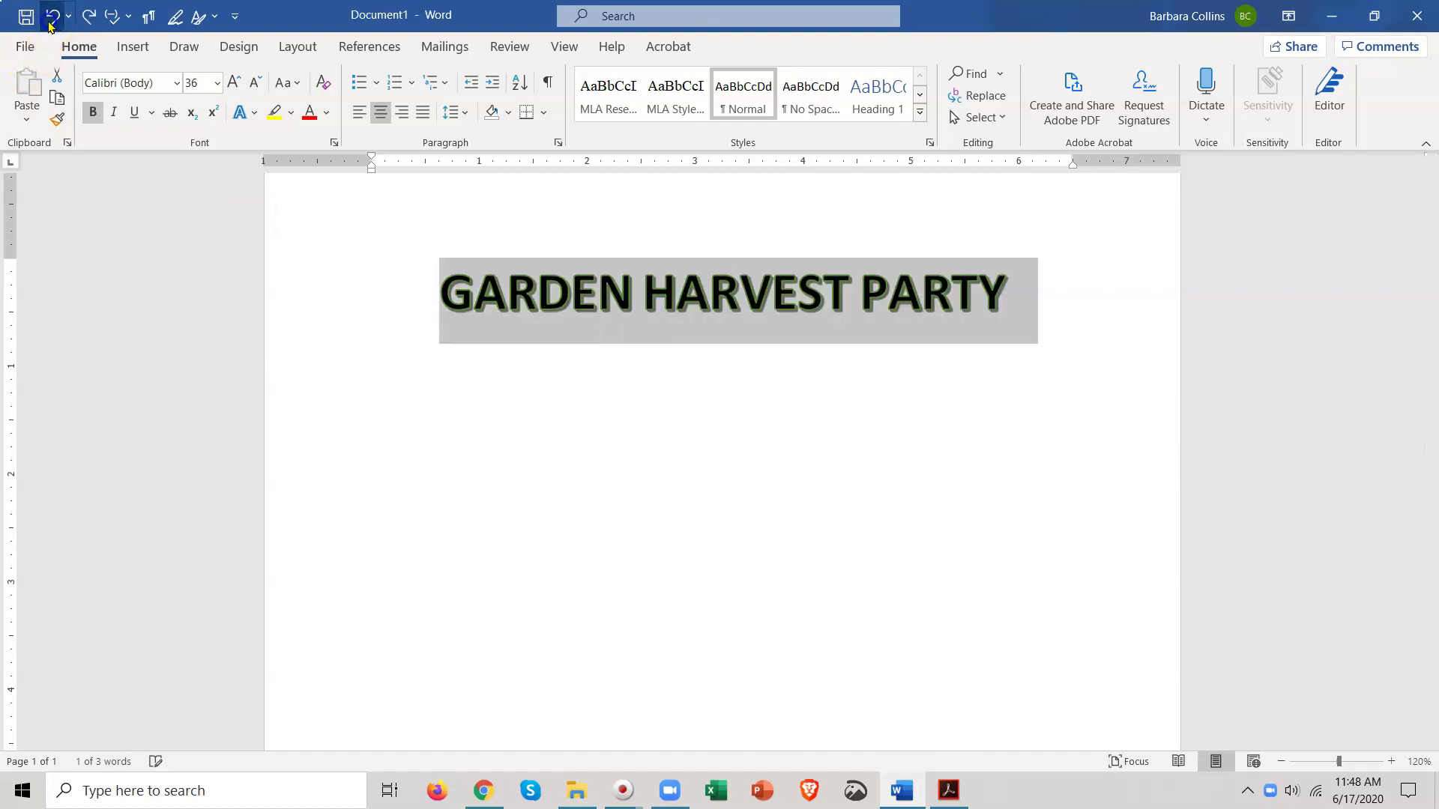
Try the title without Small caps and in Adobe Devanagari in the font settings, and discard the changes.
{"action": "left_click", "coordinate": [332, 142]}
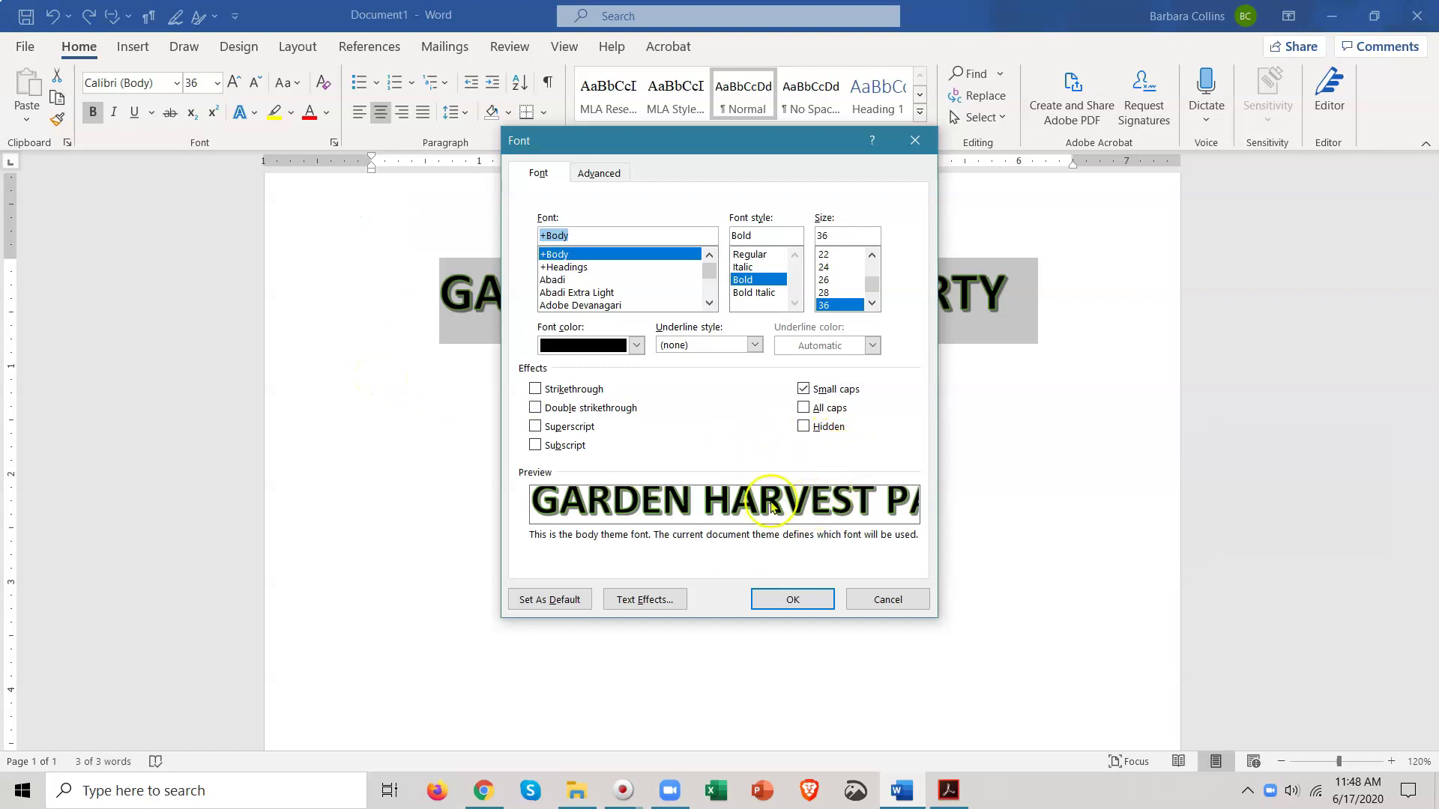
{"action": "left_click", "coordinate": [803, 389]}
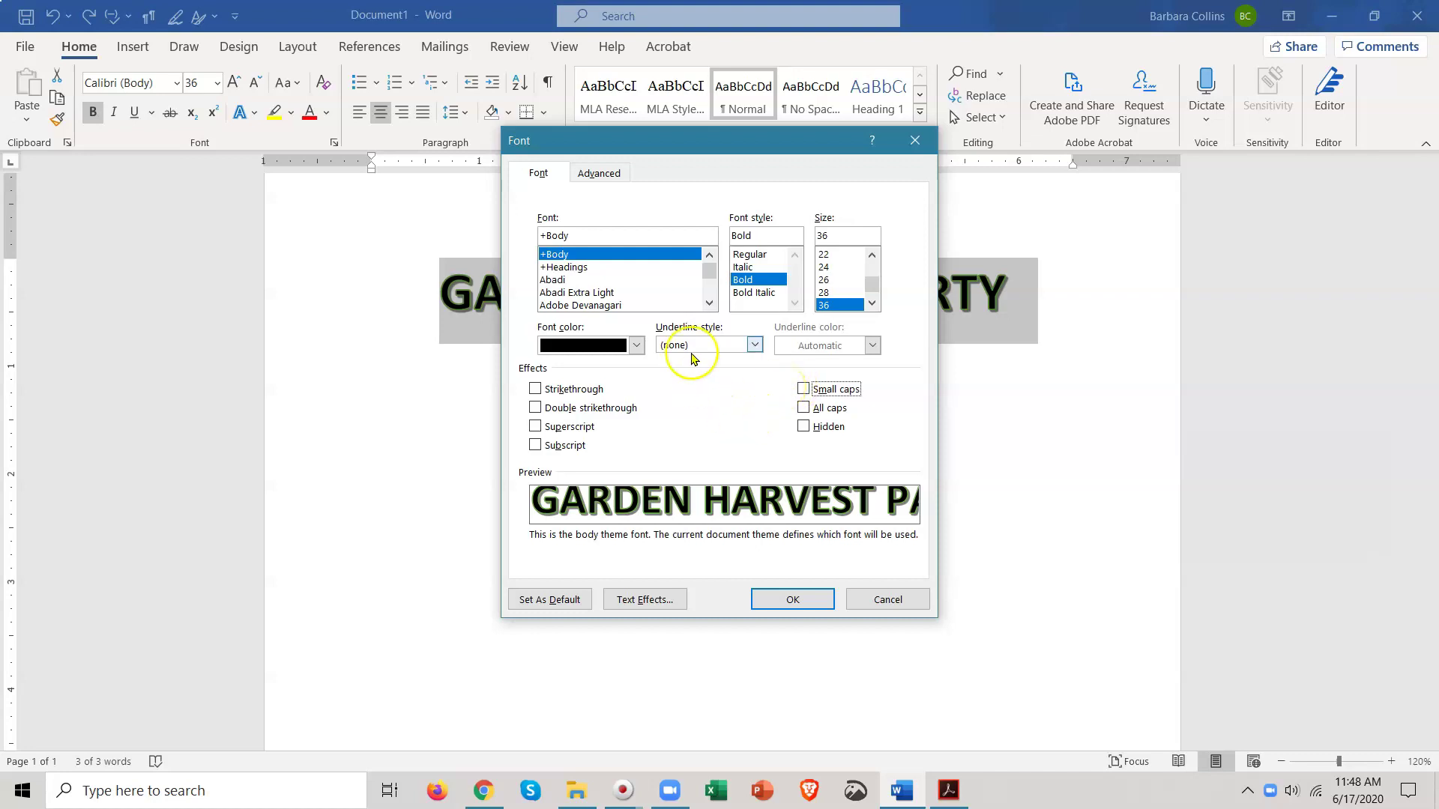
{"action": "left_click", "coordinate": [658, 601]}
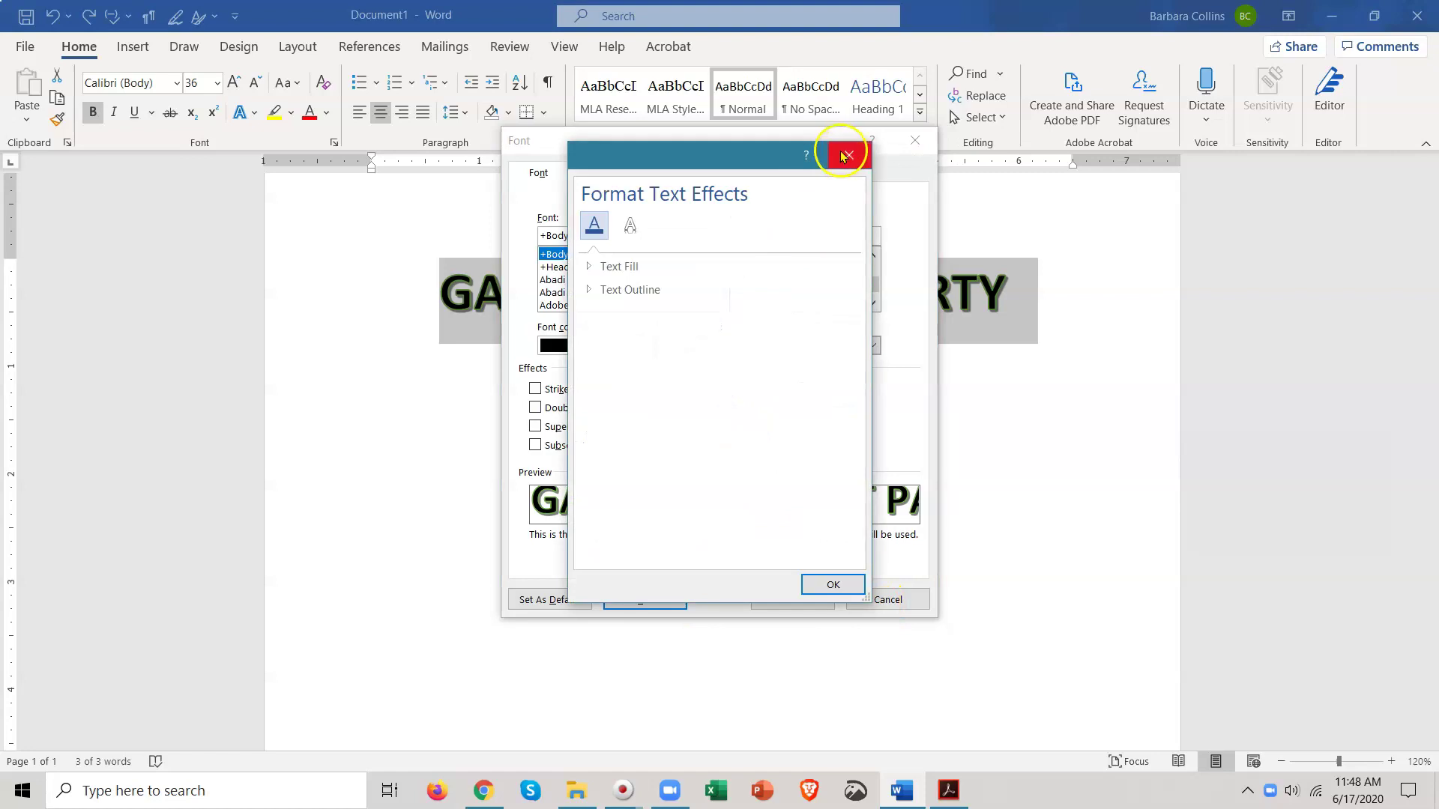
{"action": "left_click", "coordinate": [844, 156]}
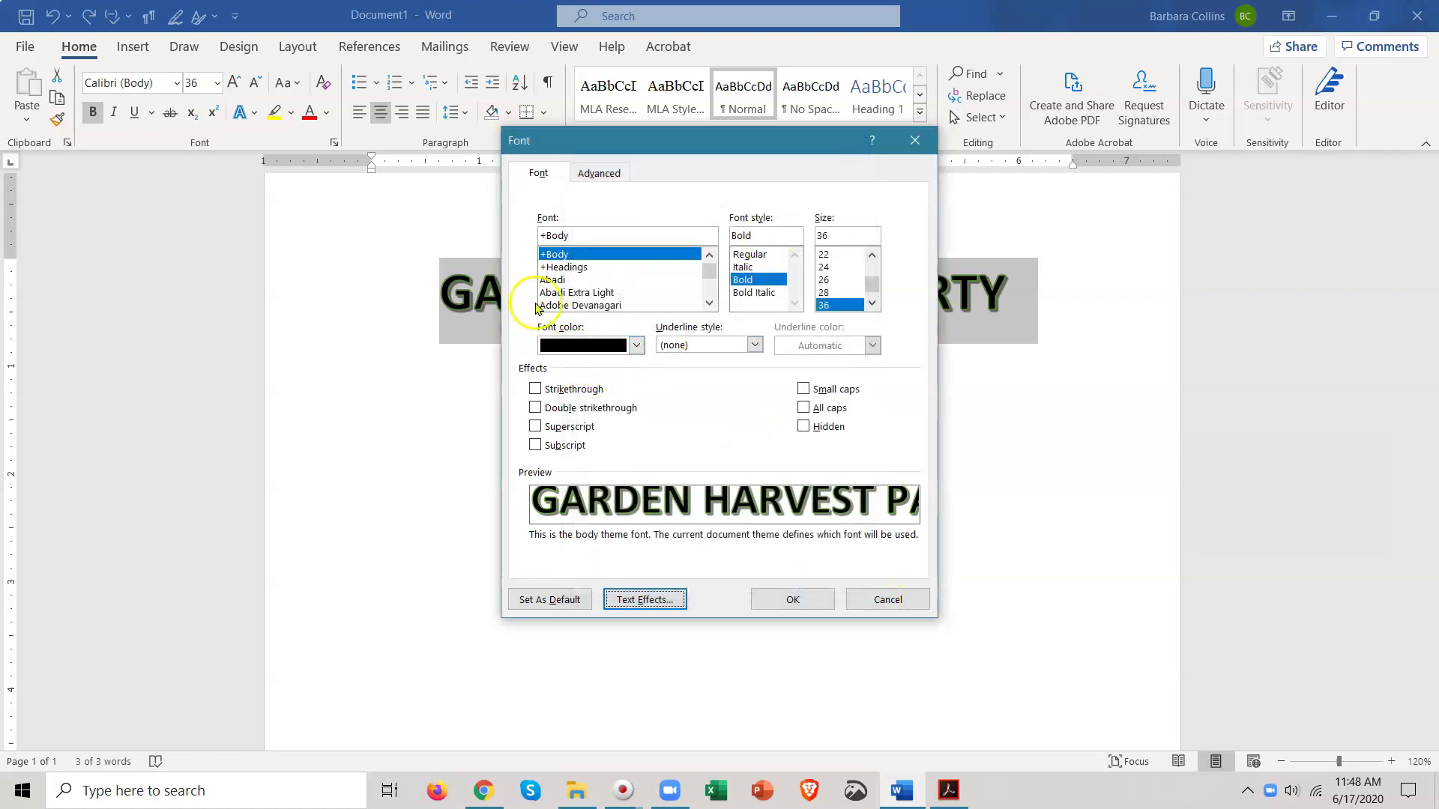
{"action": "left_click", "coordinate": [580, 306]}
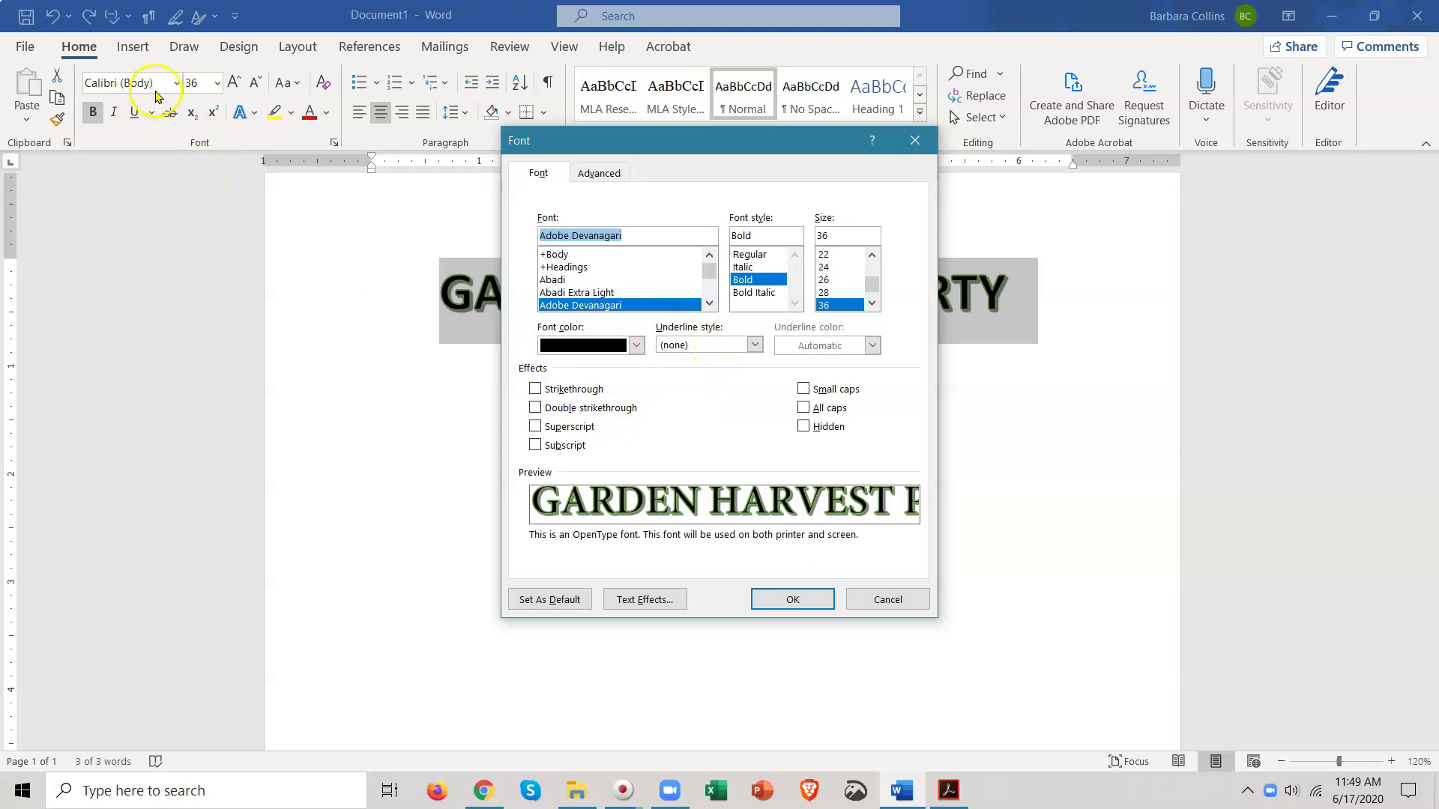
{"action": "left_click", "coordinate": [186, 81]}
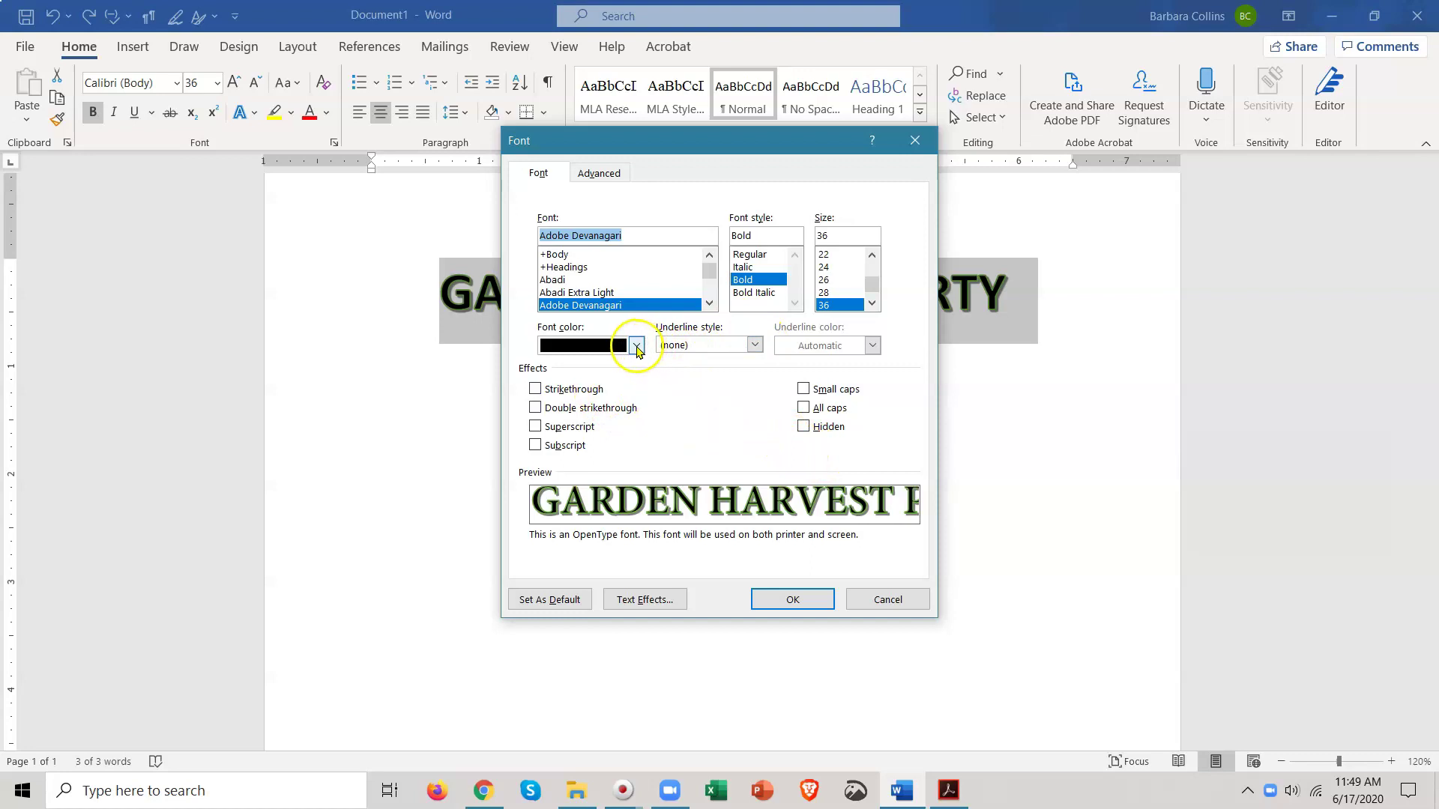
{"action": "left_click", "coordinate": [893, 597]}
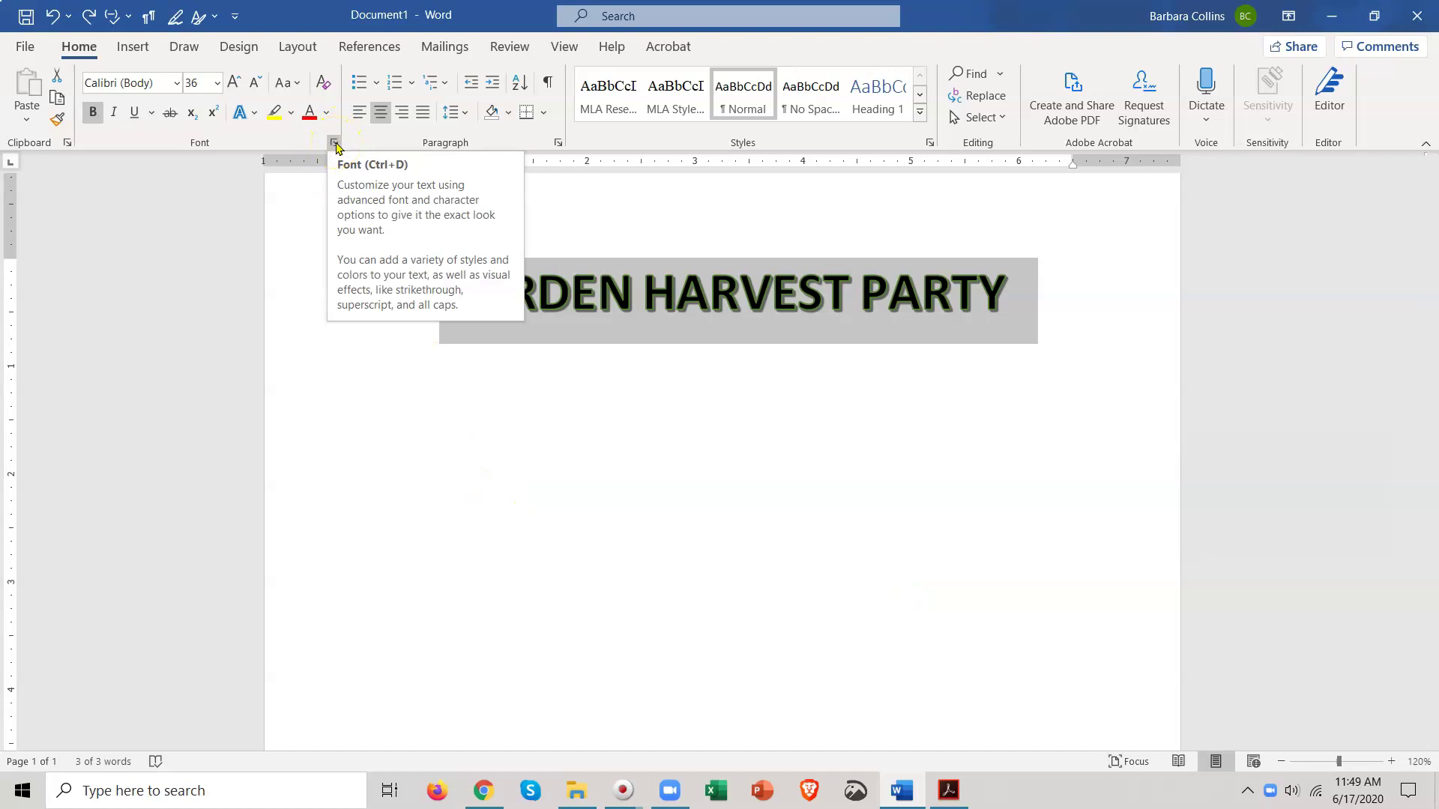
Look over the text effects presets and preview the font color gradient variations on the title.
{"action": "left_click", "coordinate": [255, 114]}
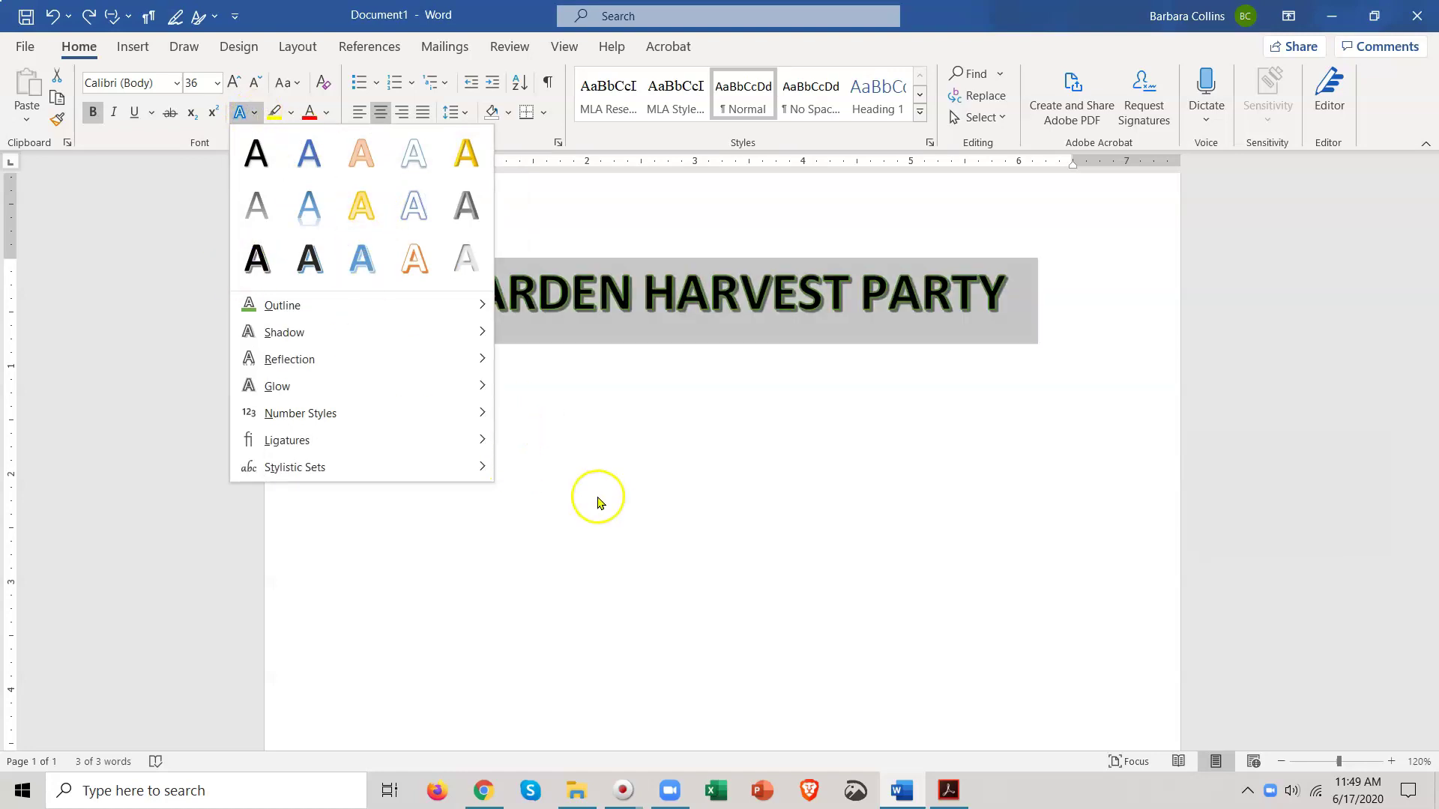
{"action": "left_click", "coordinate": [622, 454]}
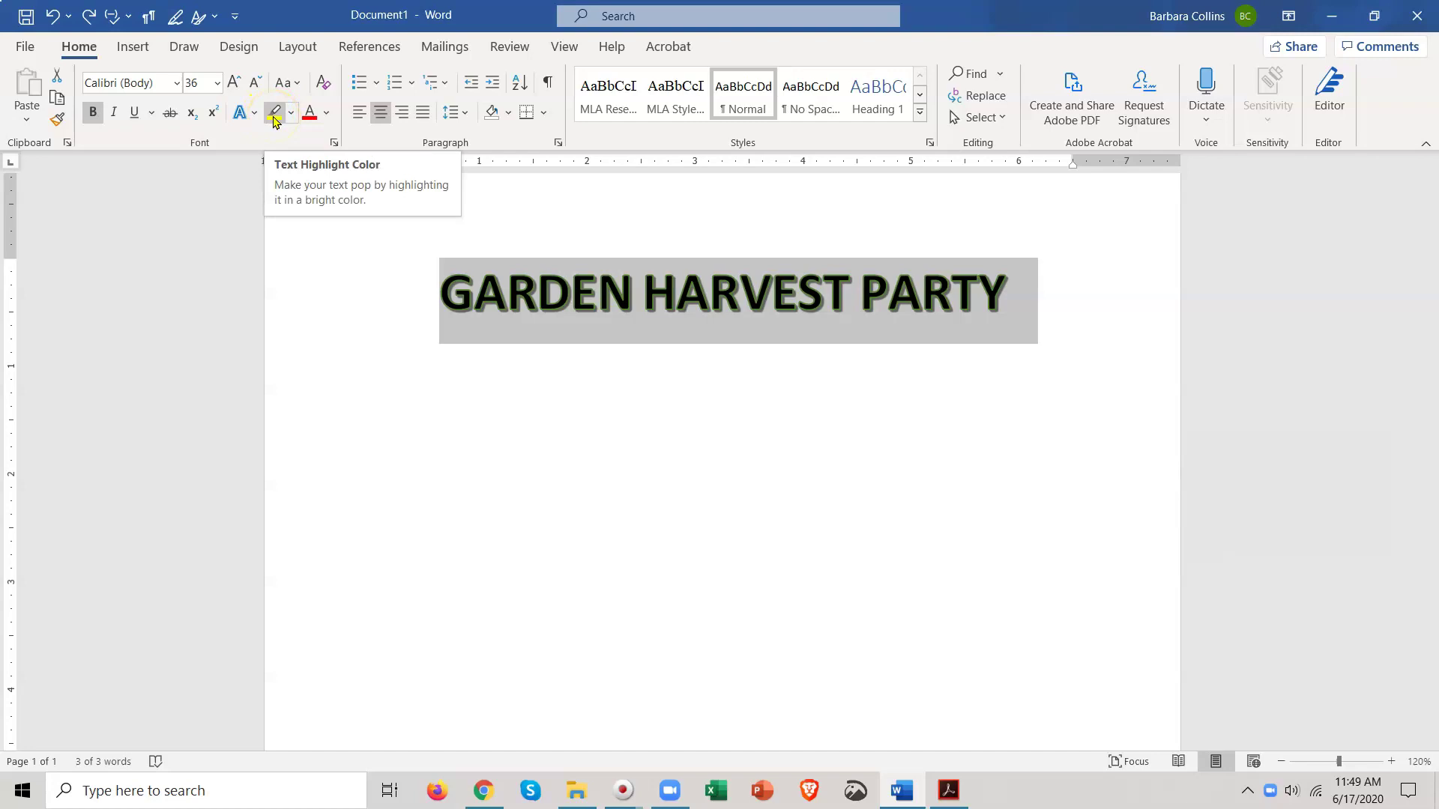
{"action": "left_click", "coordinate": [327, 114]}
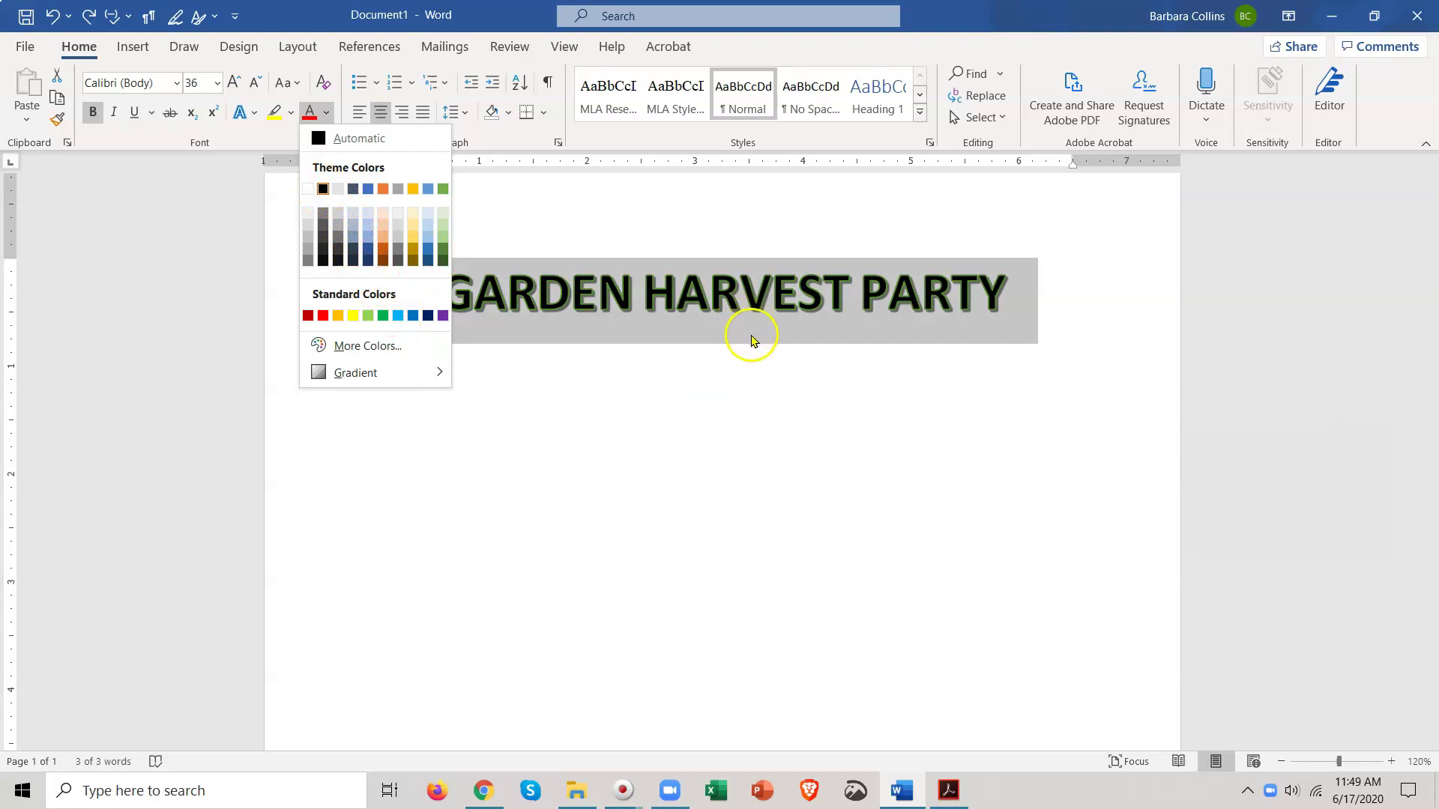
{"action": "mouse_move", "coordinate": [440, 375]}
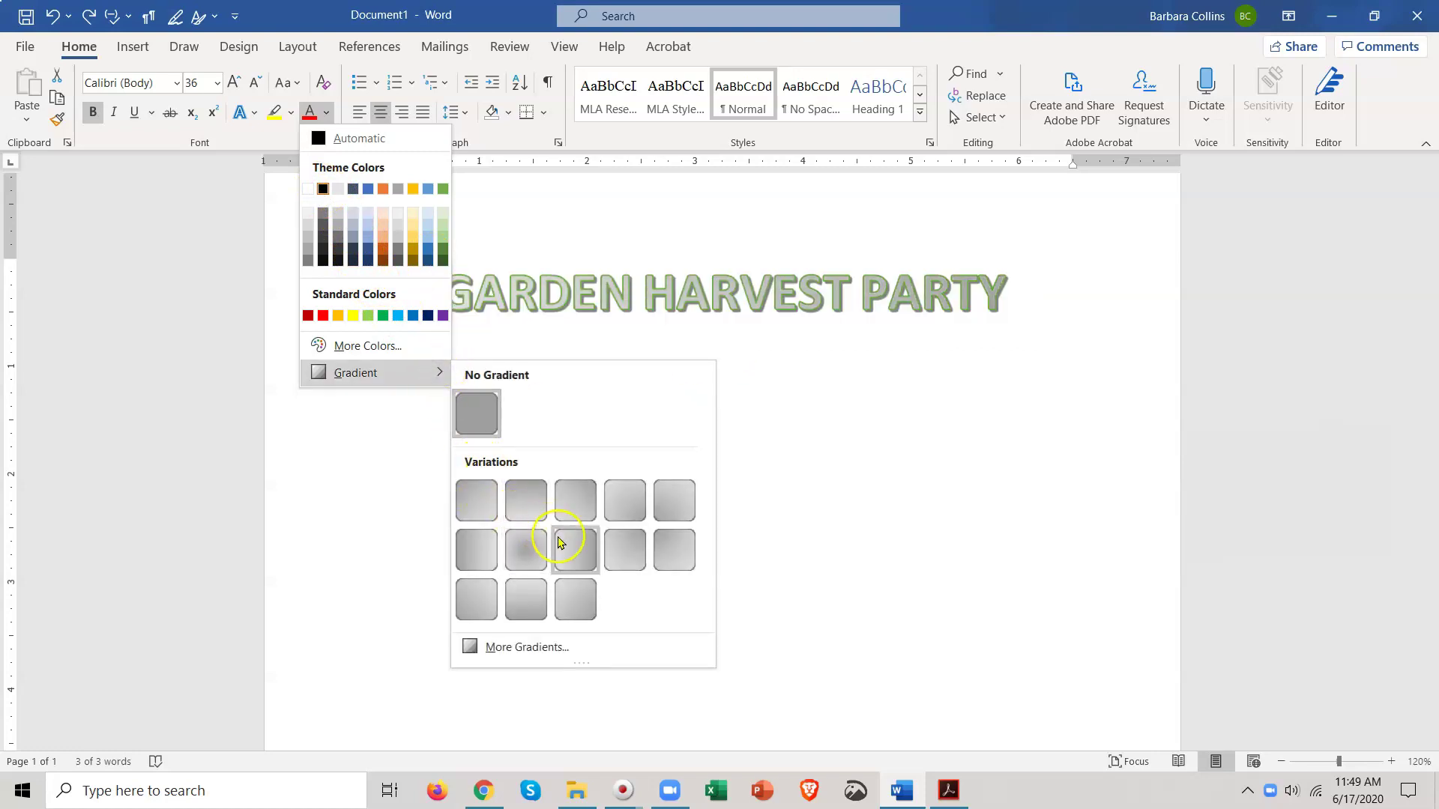
{"action": "left_click", "coordinate": [338, 525]}
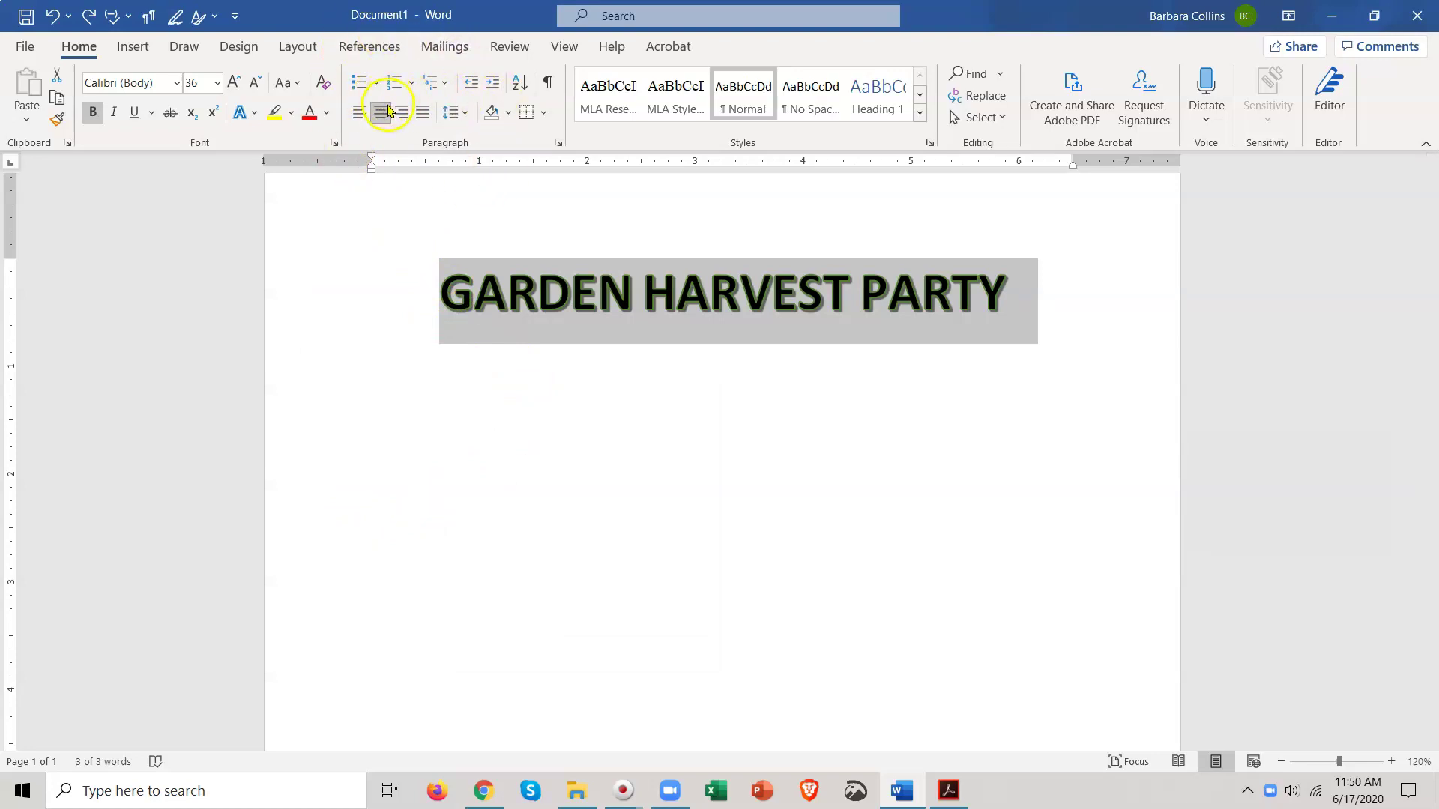
Show the formatting marks and add a new paragraph reading "JKDLFAOI" below the title.
{"action": "left_click", "coordinate": [547, 84]}
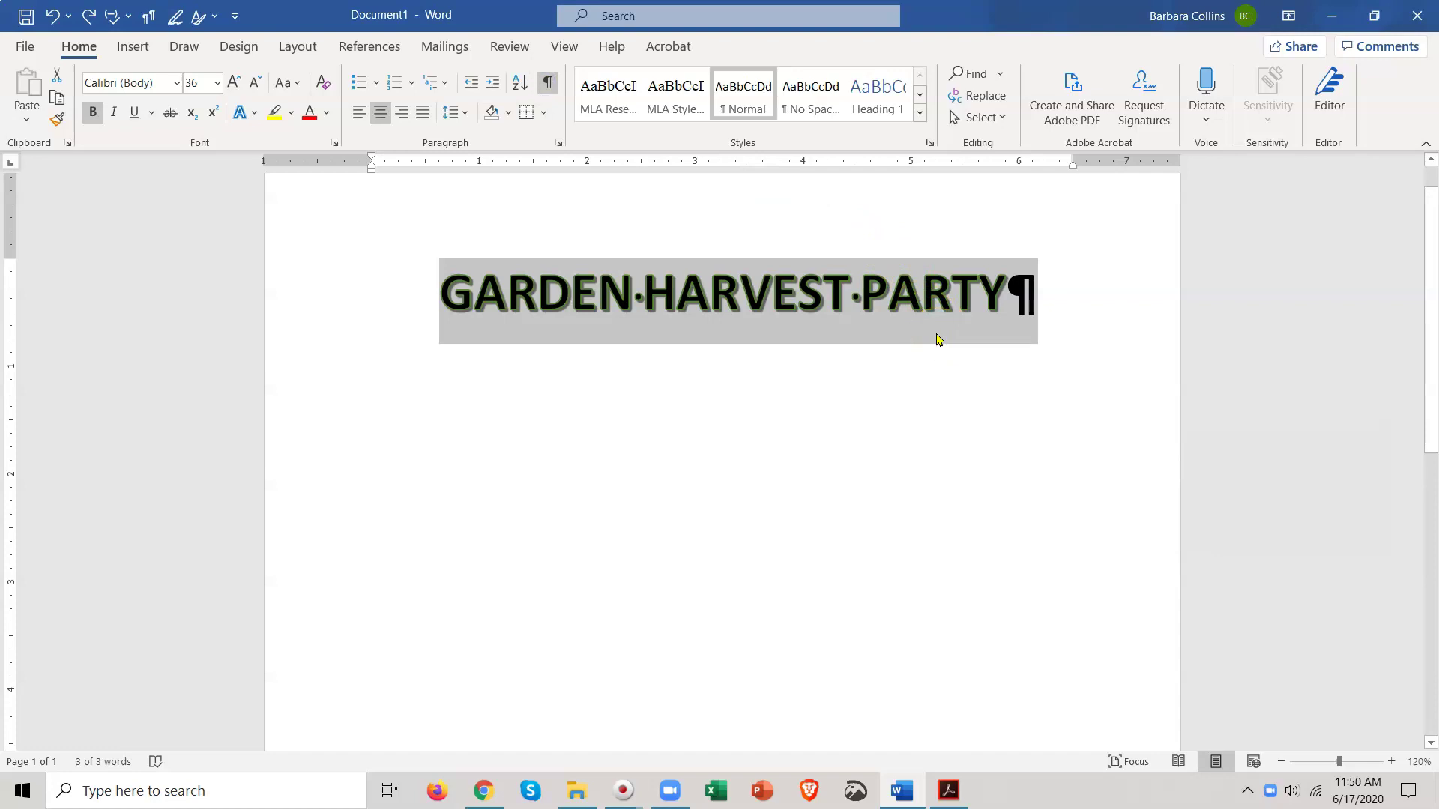
{"action": "left_click", "coordinate": [1008, 290]}
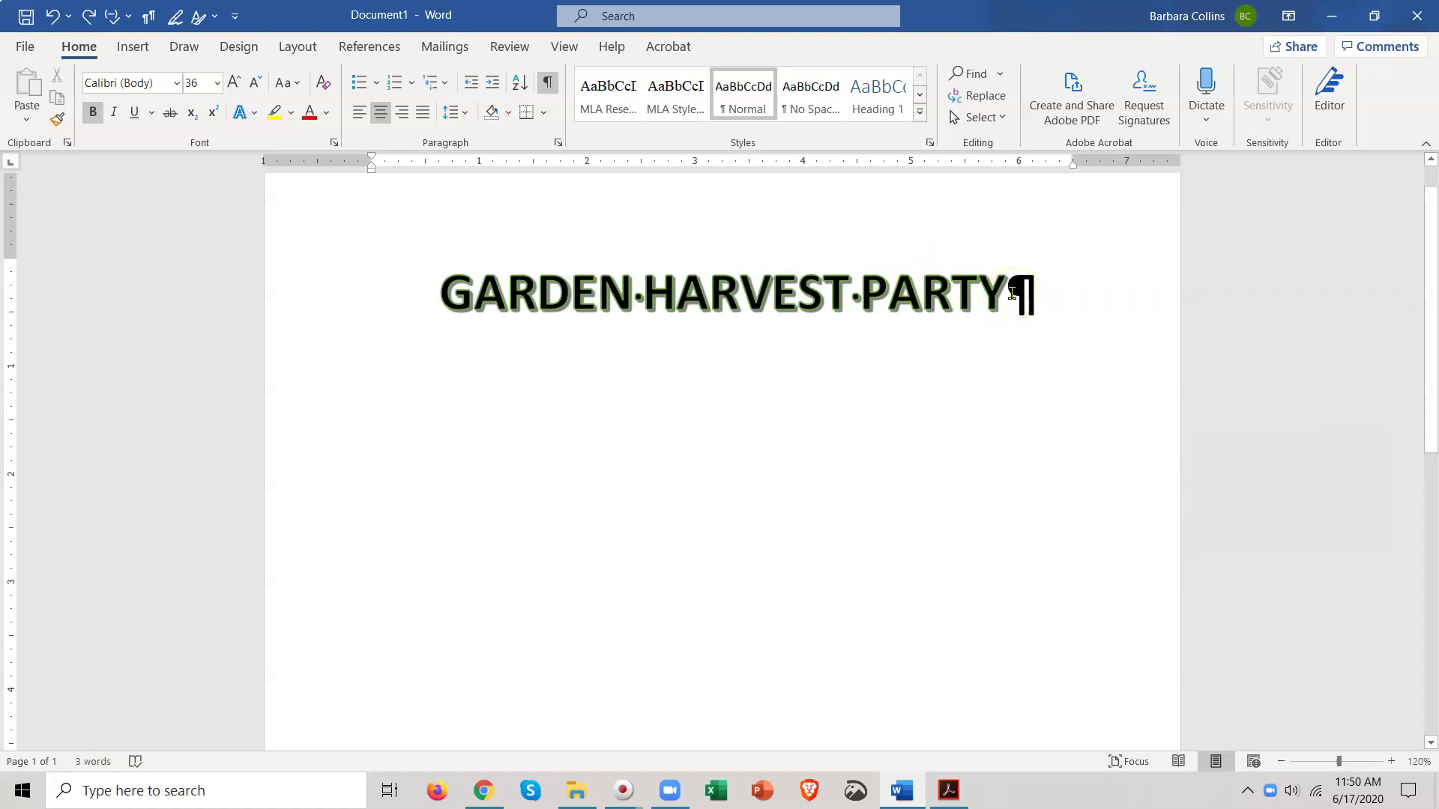
{"action": "key", "text": "Return"}
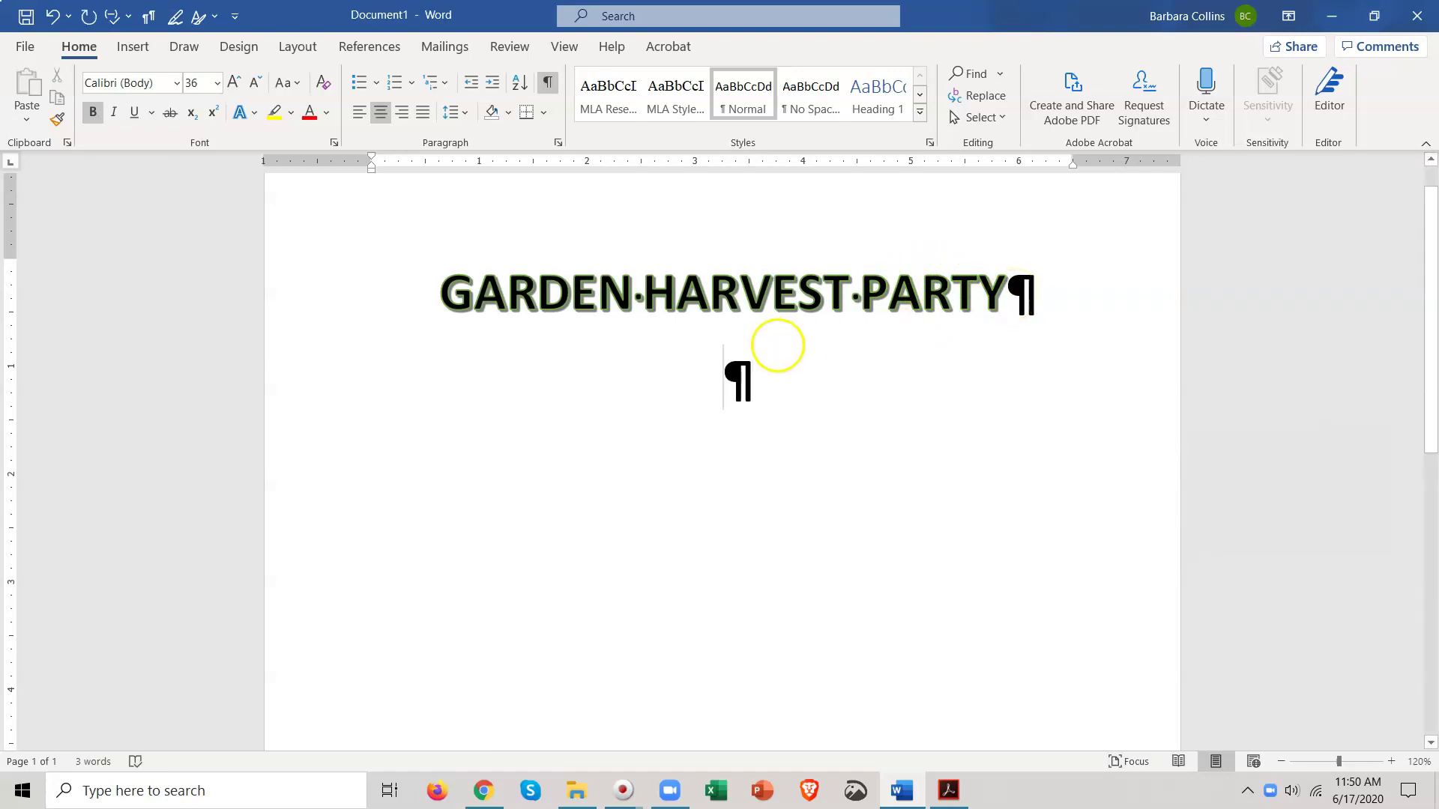
{"action": "type", "text": "JKDLFAOI"}
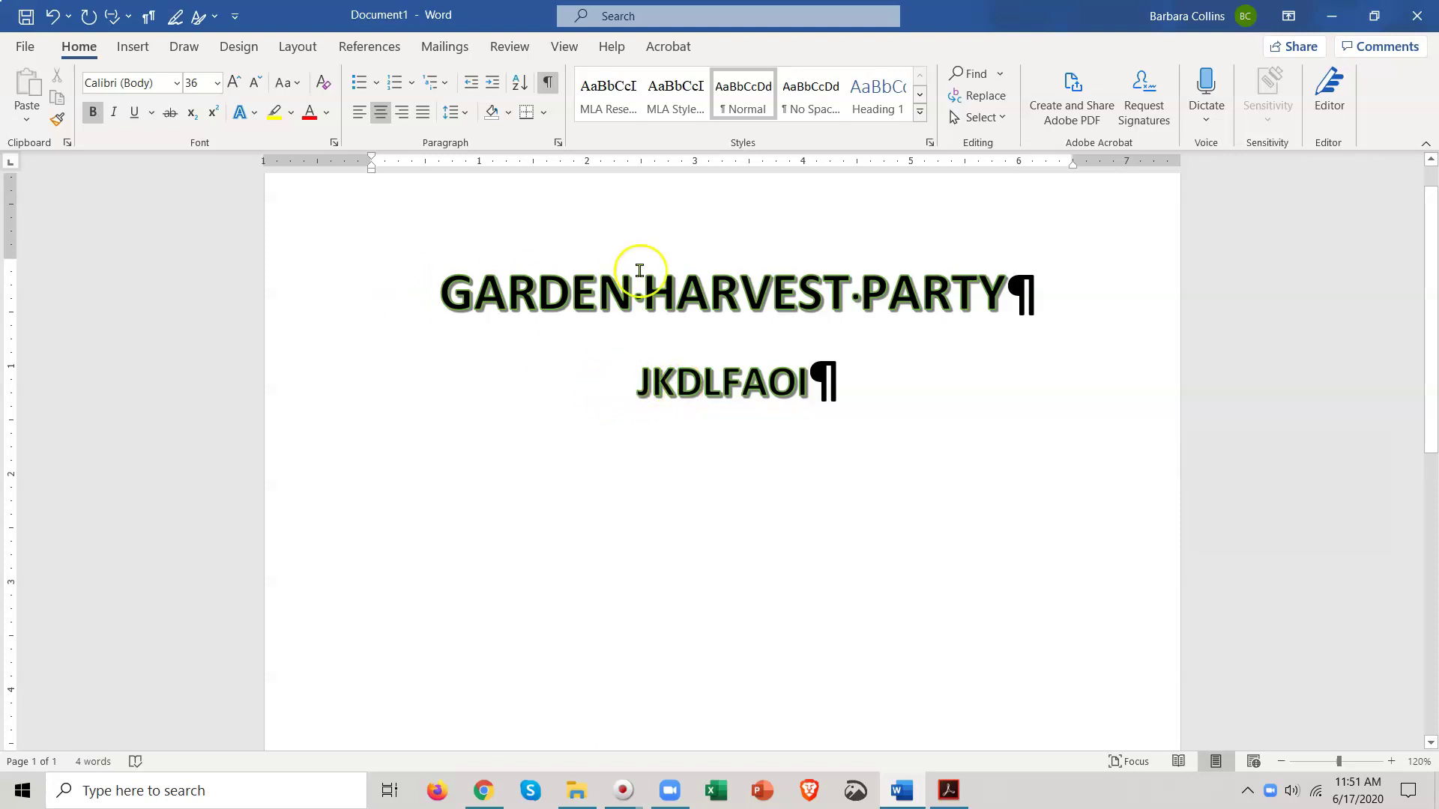
Clear all formatting from the "JKDLFAOI" paragraph, undoing and repeating it once to compare.
{"action": "left_click_drag", "start_coordinate": [634, 389], "coordinate": [828, 384]}
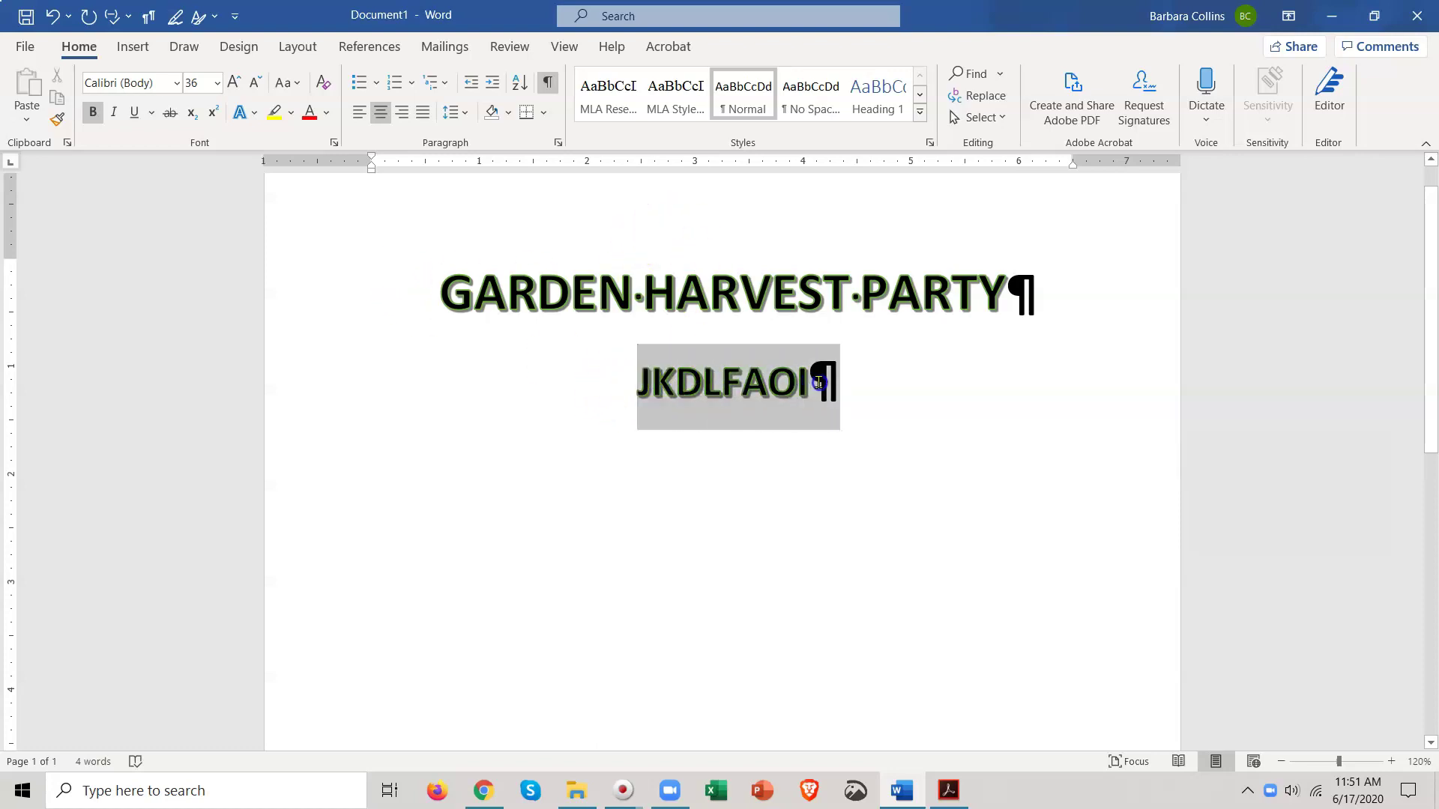
{"action": "left_click", "coordinate": [319, 87]}
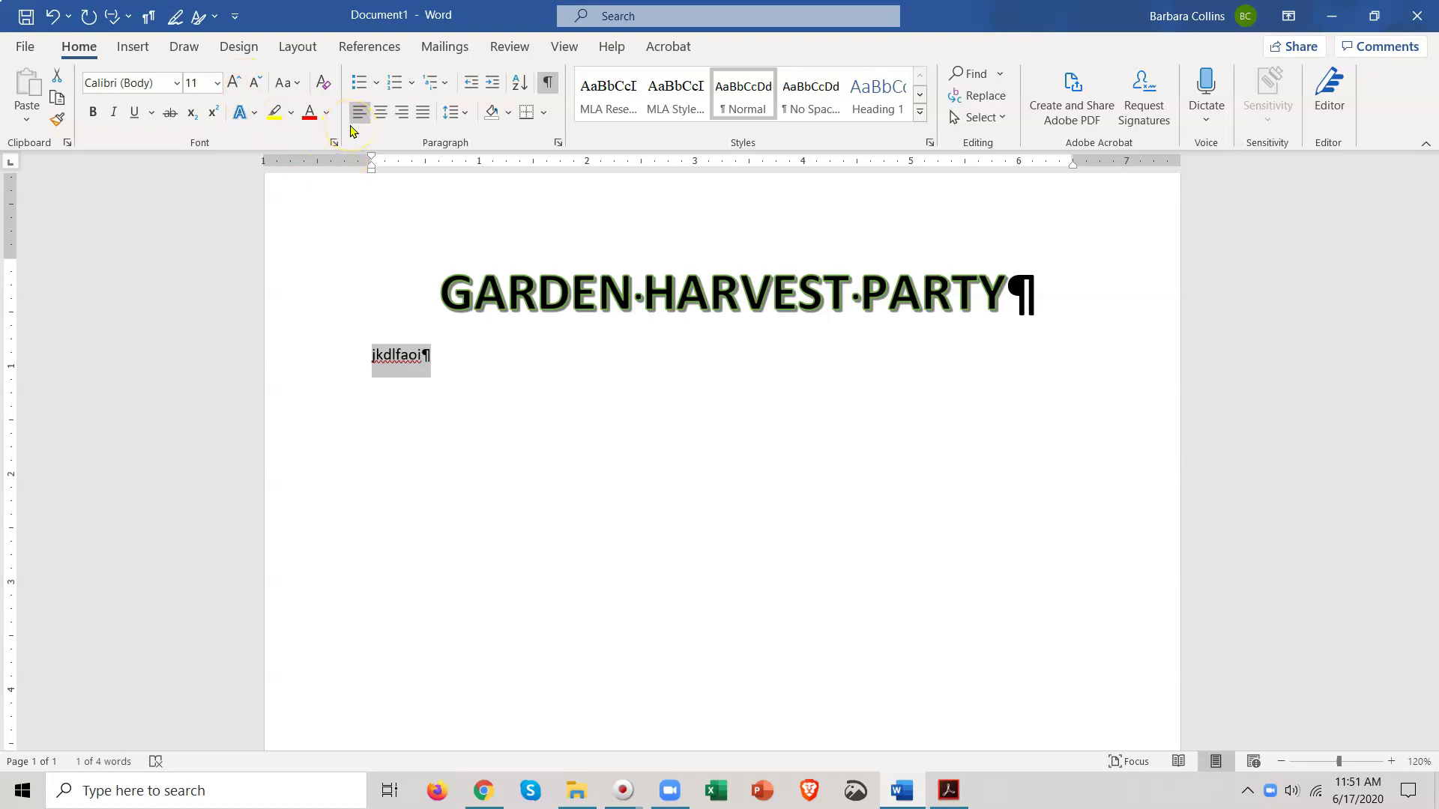
{"action": "key", "text": "ctrl+z"}
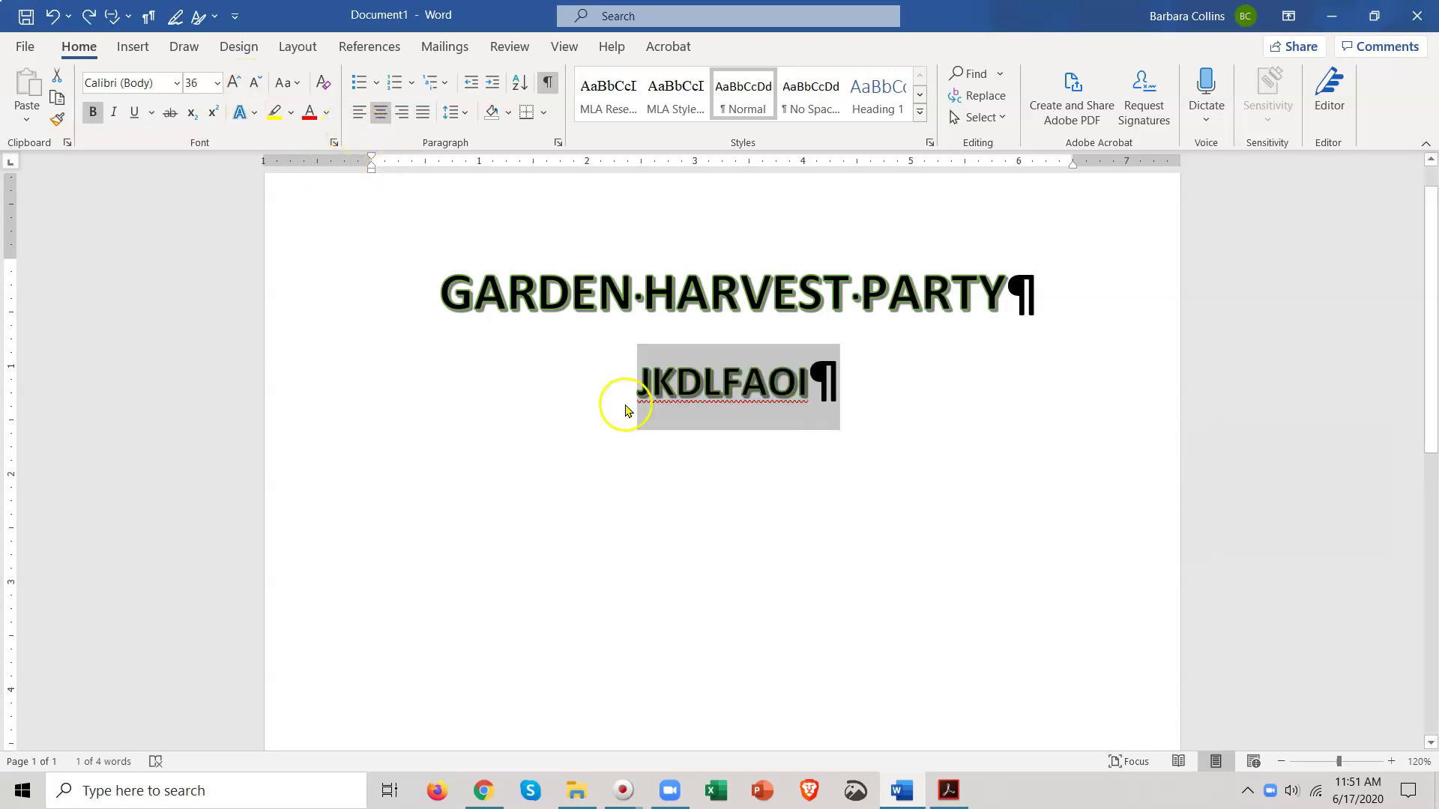
{"action": "left_click", "coordinate": [323, 84]}
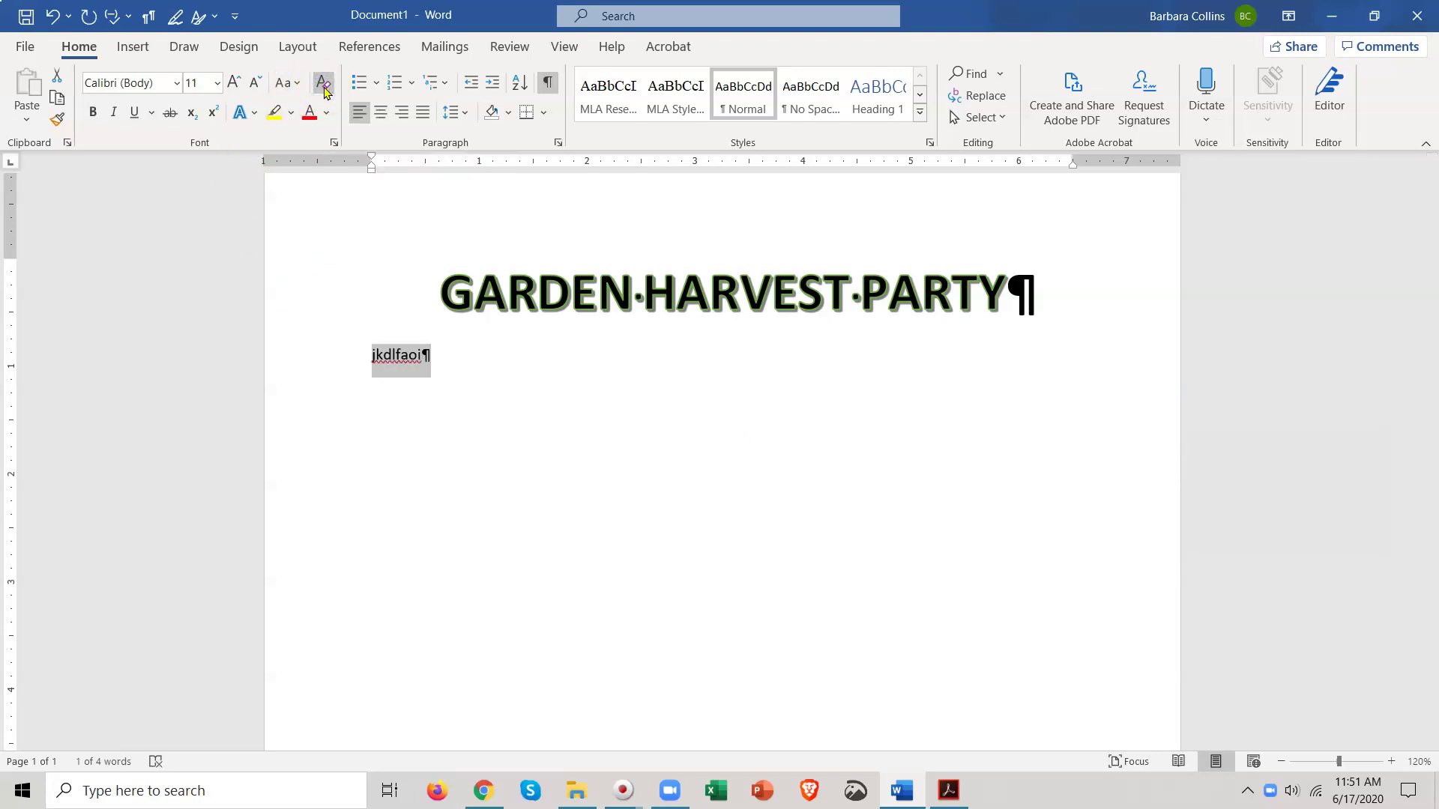
Undo the sample text, remove the leftover paragraph below the title, and start a new left-aligned line there.
{"action": "key", "text": "ctrl+z"}
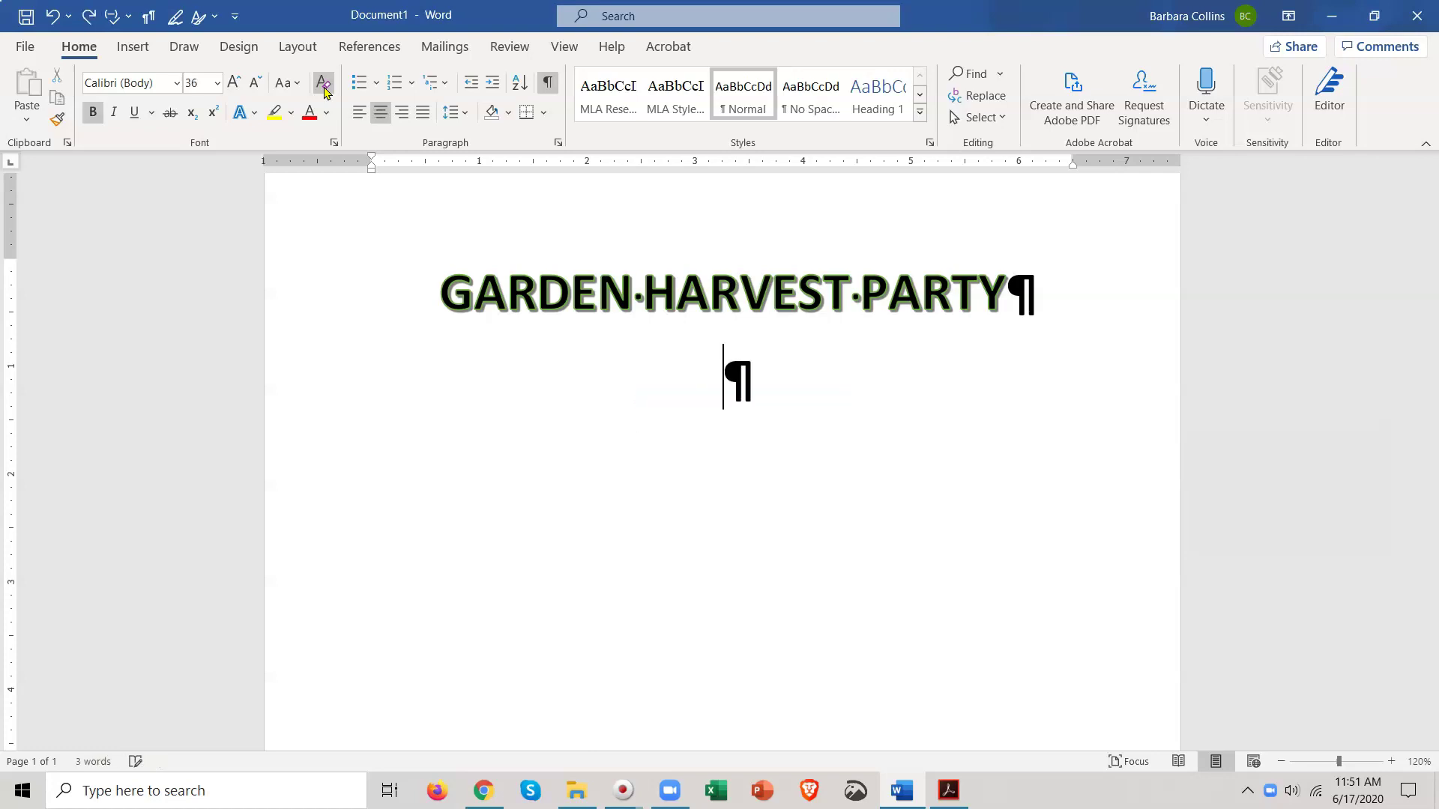
{"action": "key", "text": "BackSpace"}
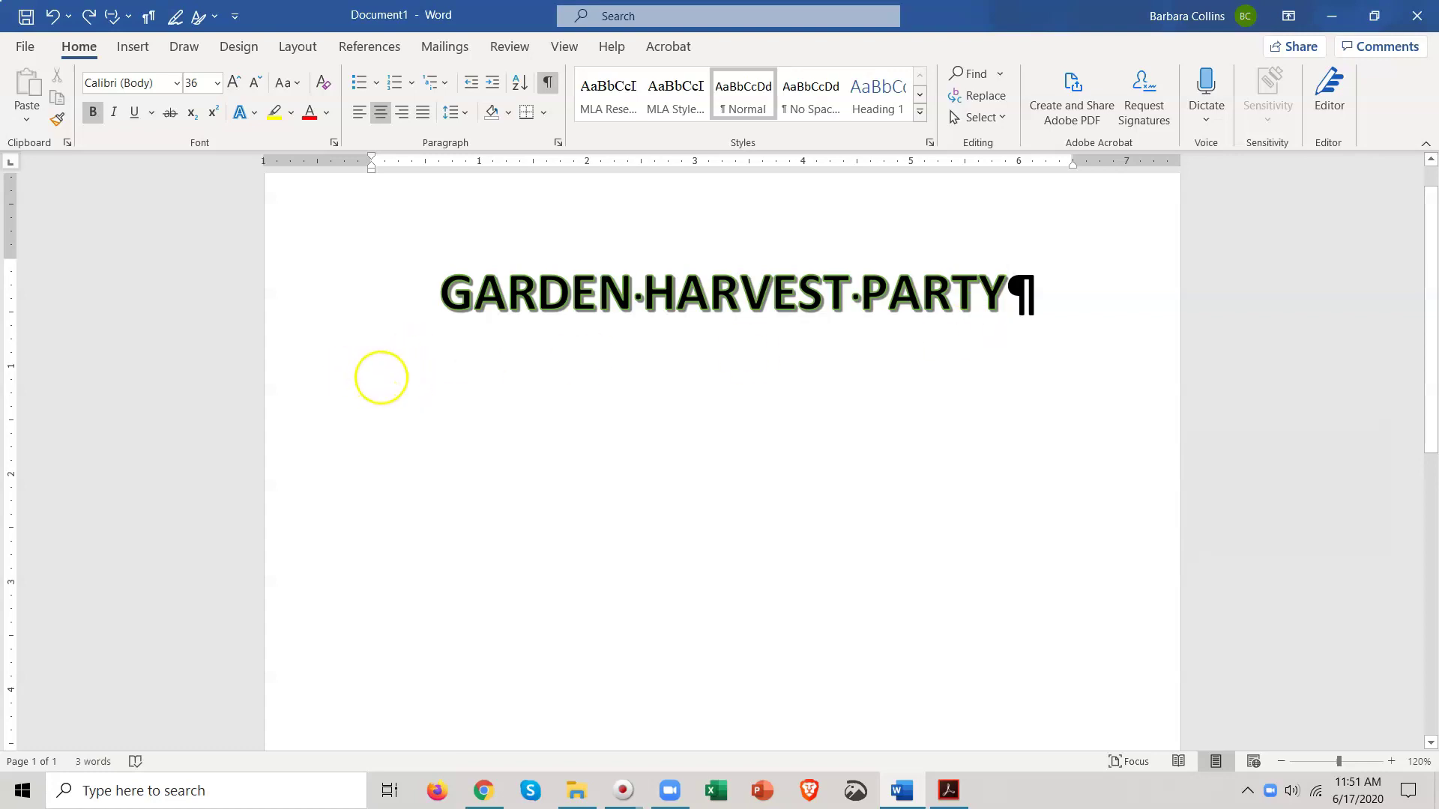
{"action": "double_click", "coordinate": [382, 379]}
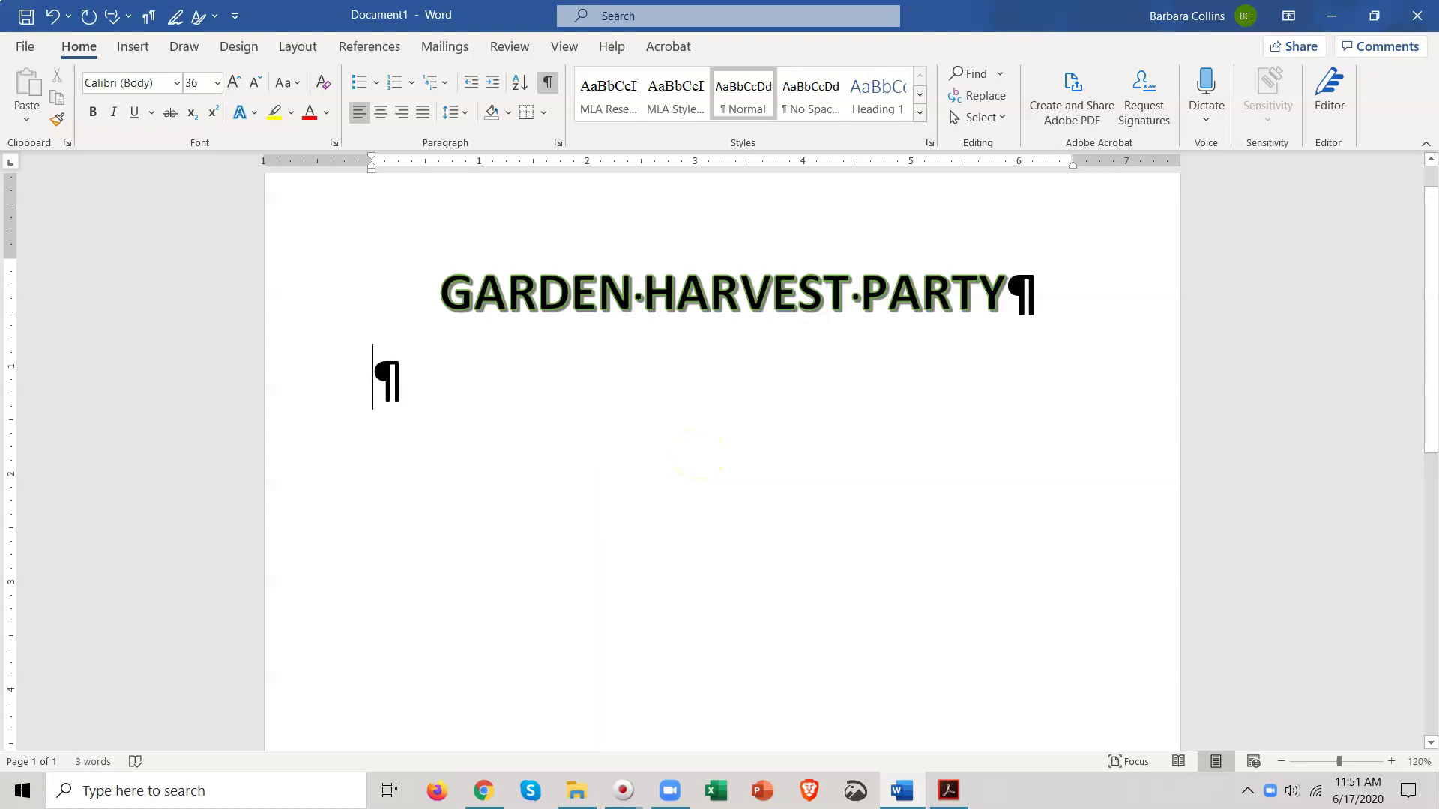
Test the new line with the text ",mnn", erase it, and clear the formatting of the empty line.
{"action": "type", "text": ",mnn"}
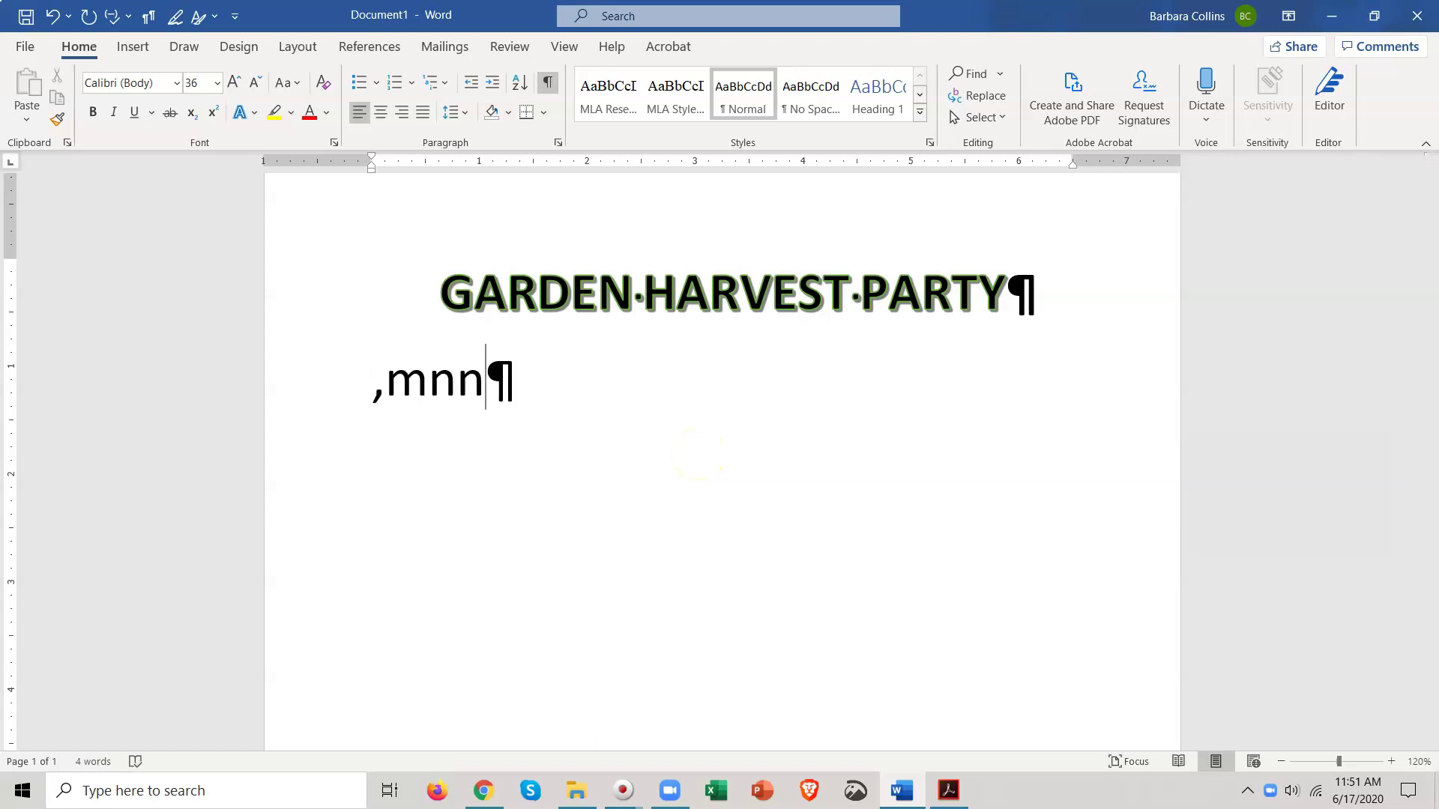
{"action": "key", "text": "BackSpace"}
{"action": "key", "text": "BackSpace"}
{"action": "key", "text": "BackSpace"}
{"action": "key", "text": "BackSpace"}
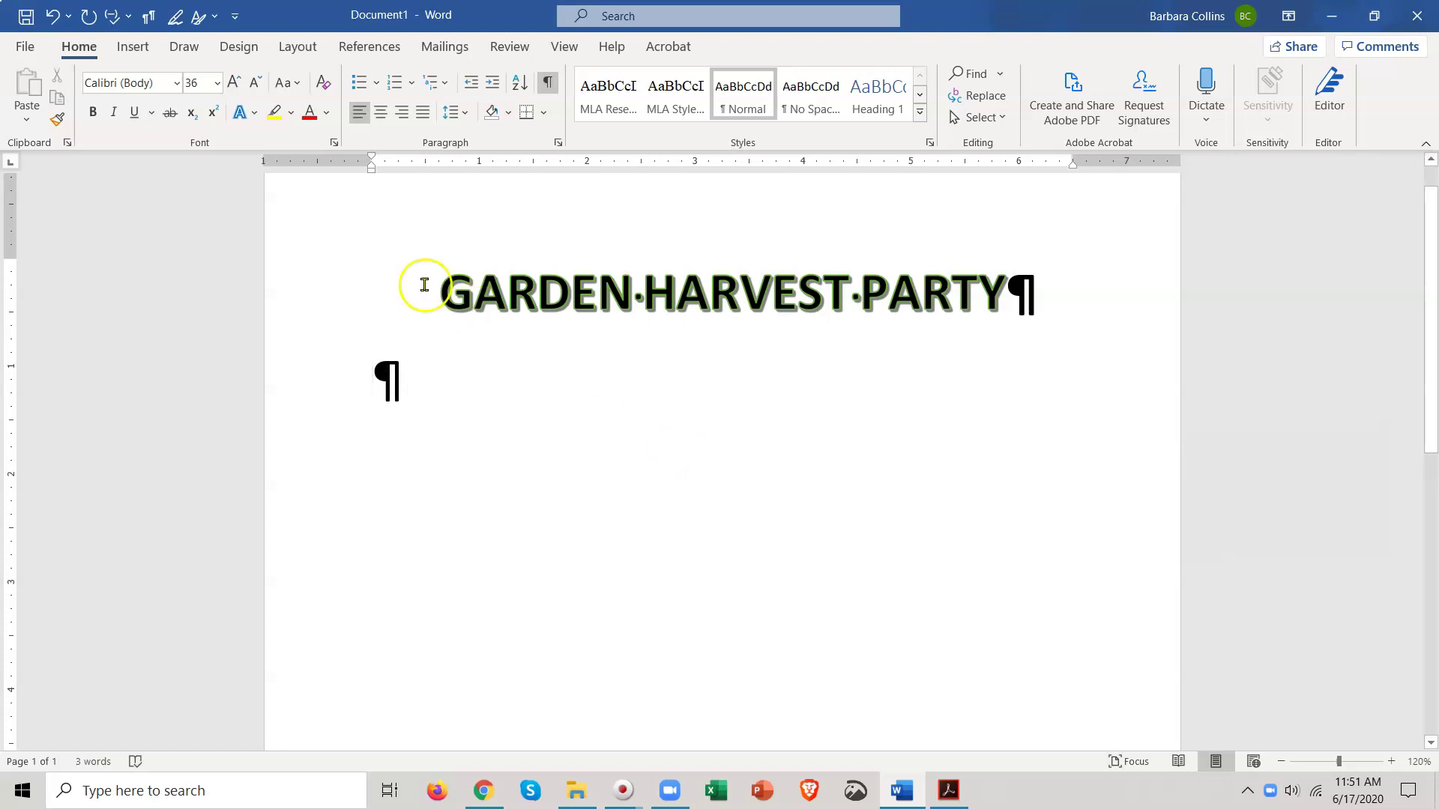
{"action": "left_click", "coordinate": [323, 83]}
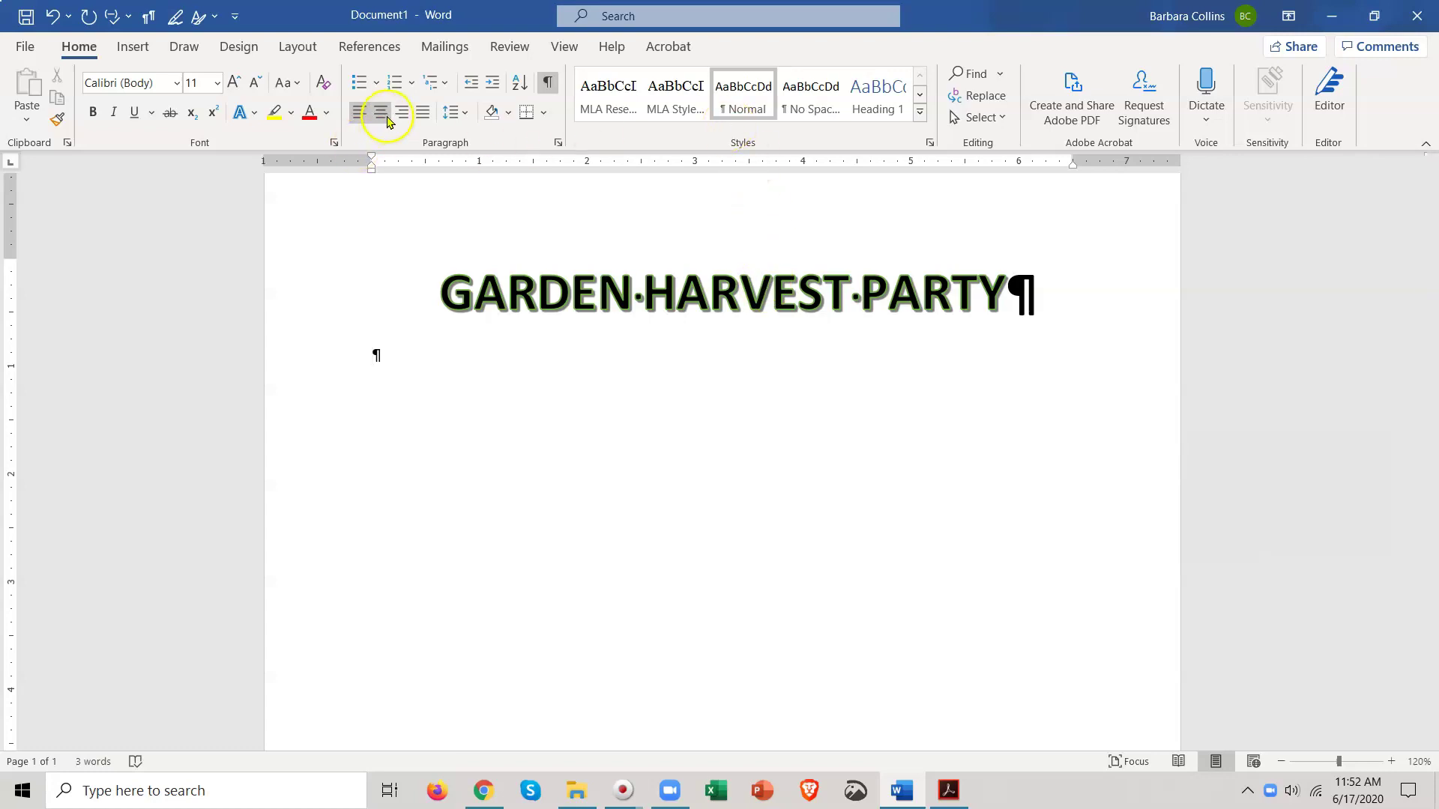
Try the word GARDEN without bold, make it bold again, and look over the text effects presets.
{"action": "left_click", "coordinate": [507, 292]}
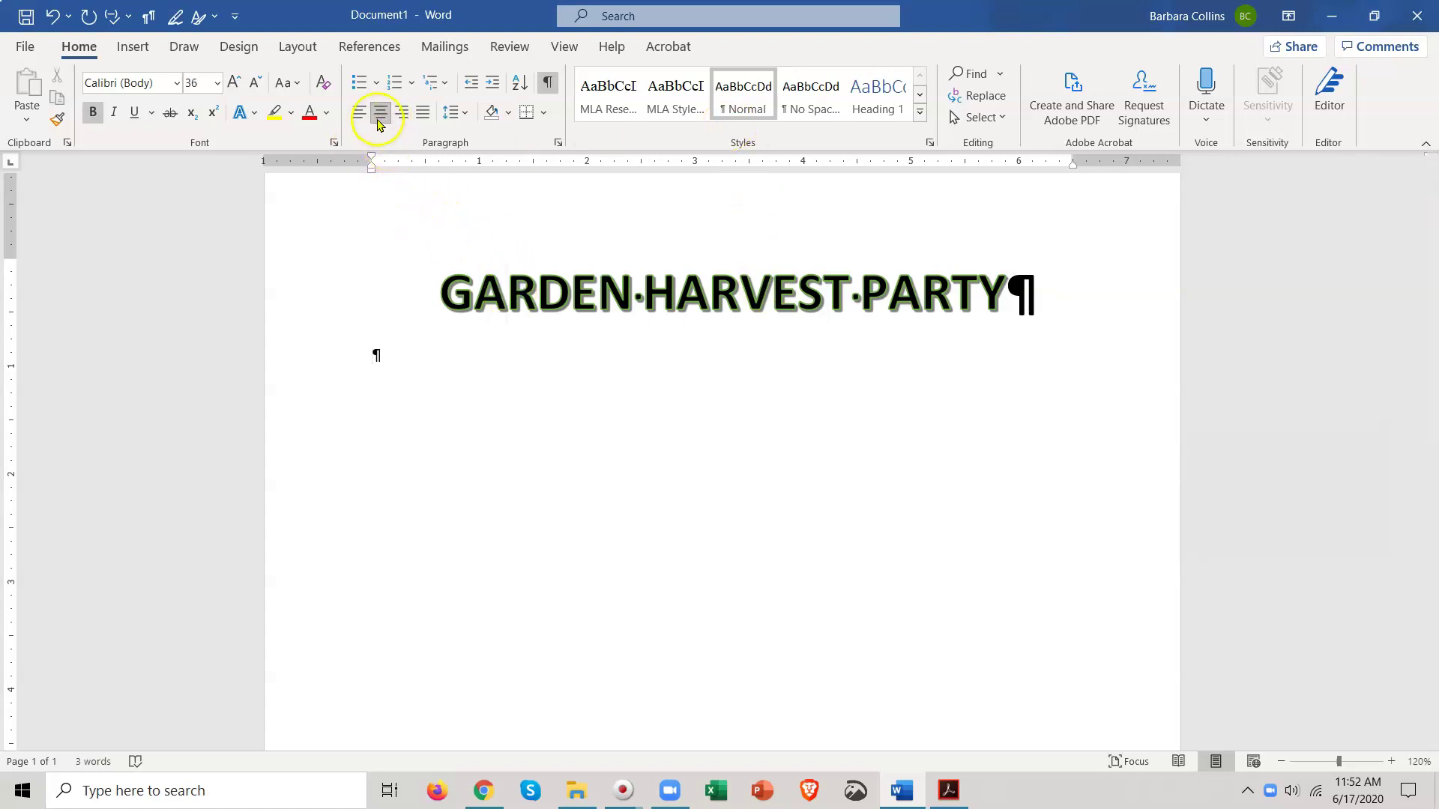
{"action": "left_click", "coordinate": [90, 112]}
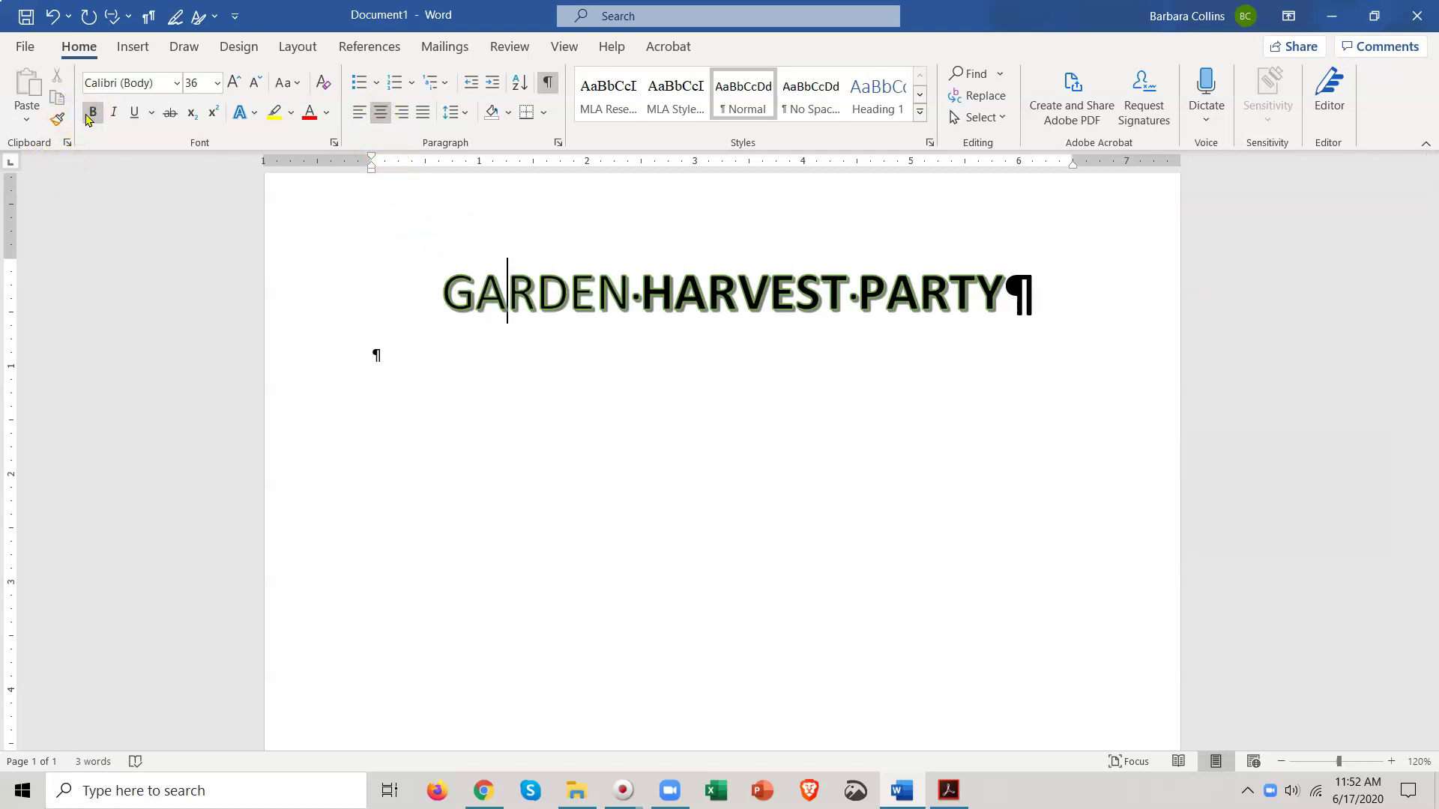
{"action": "left_click", "coordinate": [89, 115]}
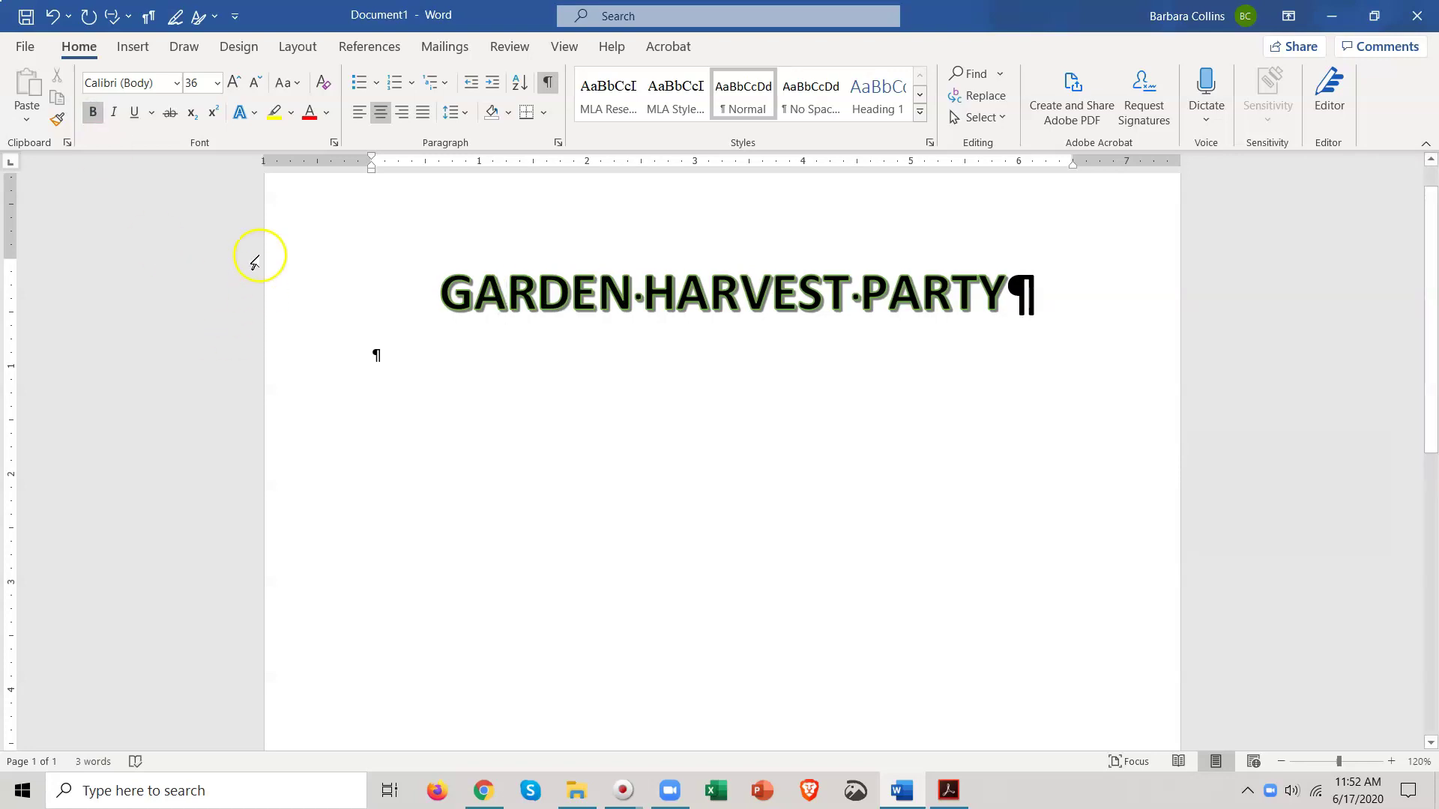
{"action": "left_click", "coordinate": [254, 114]}
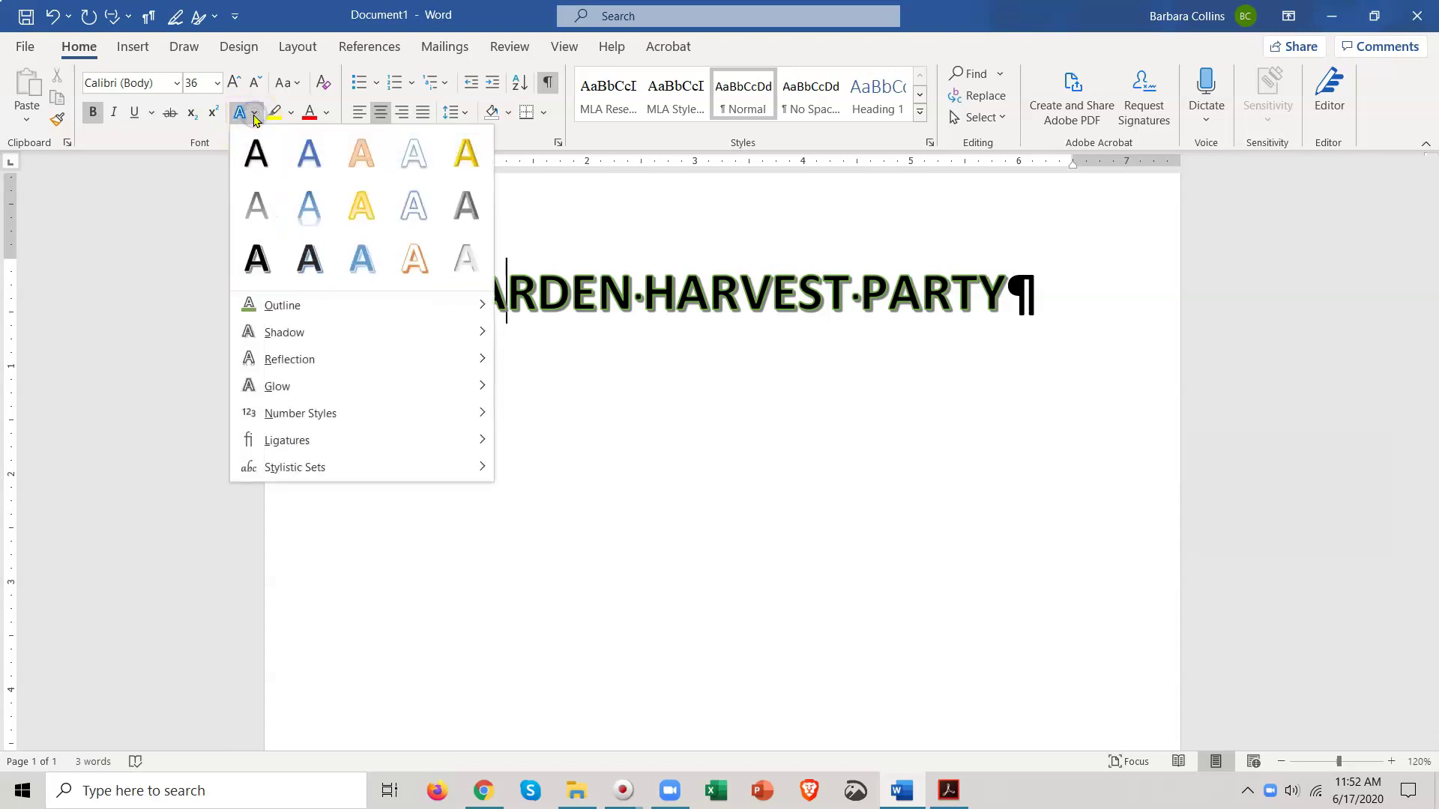
{"action": "left_click", "coordinate": [552, 409]}
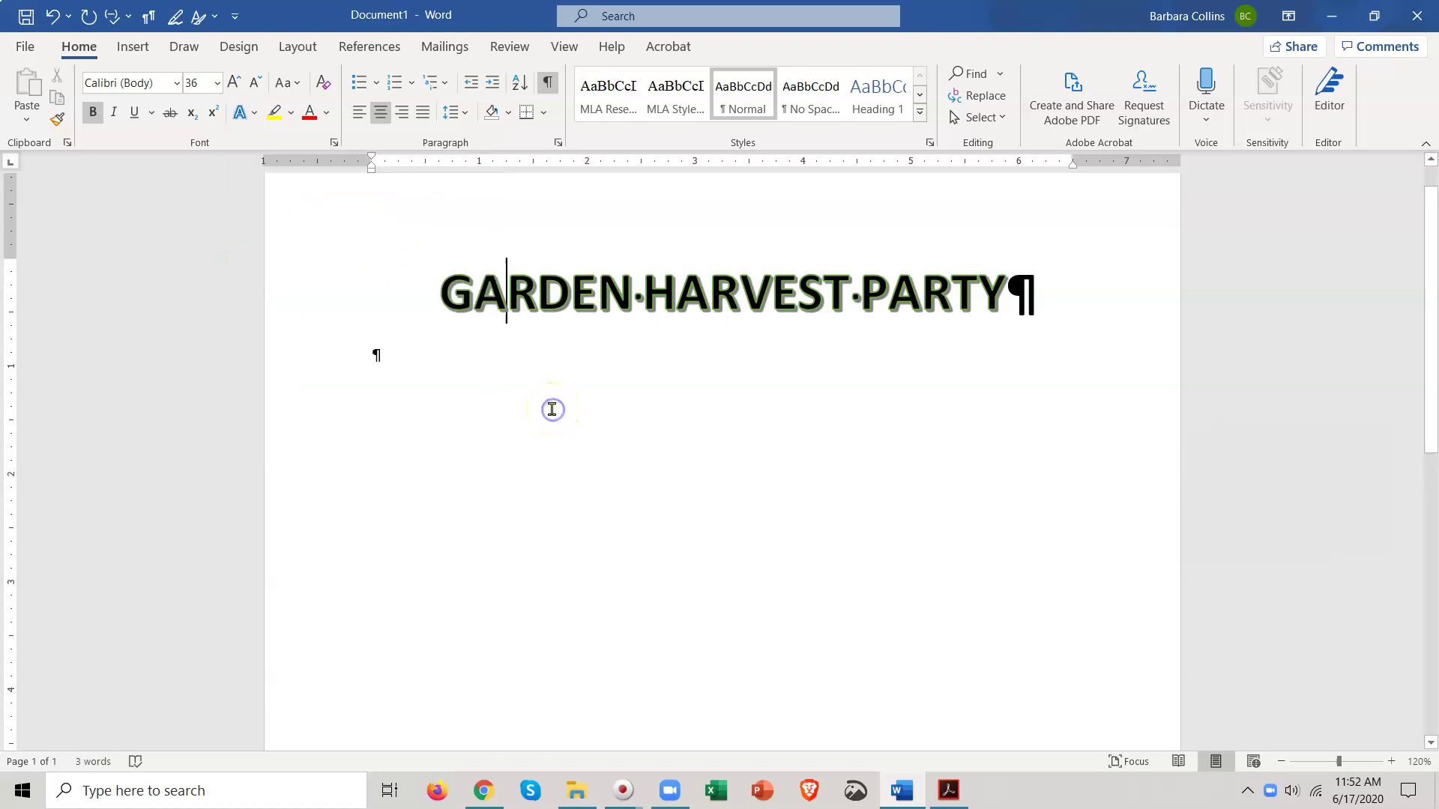
From the empty line below the title, look over the picture sources and this device's Pictures folder without inserting anything.
{"action": "left_click", "coordinate": [415, 379]}
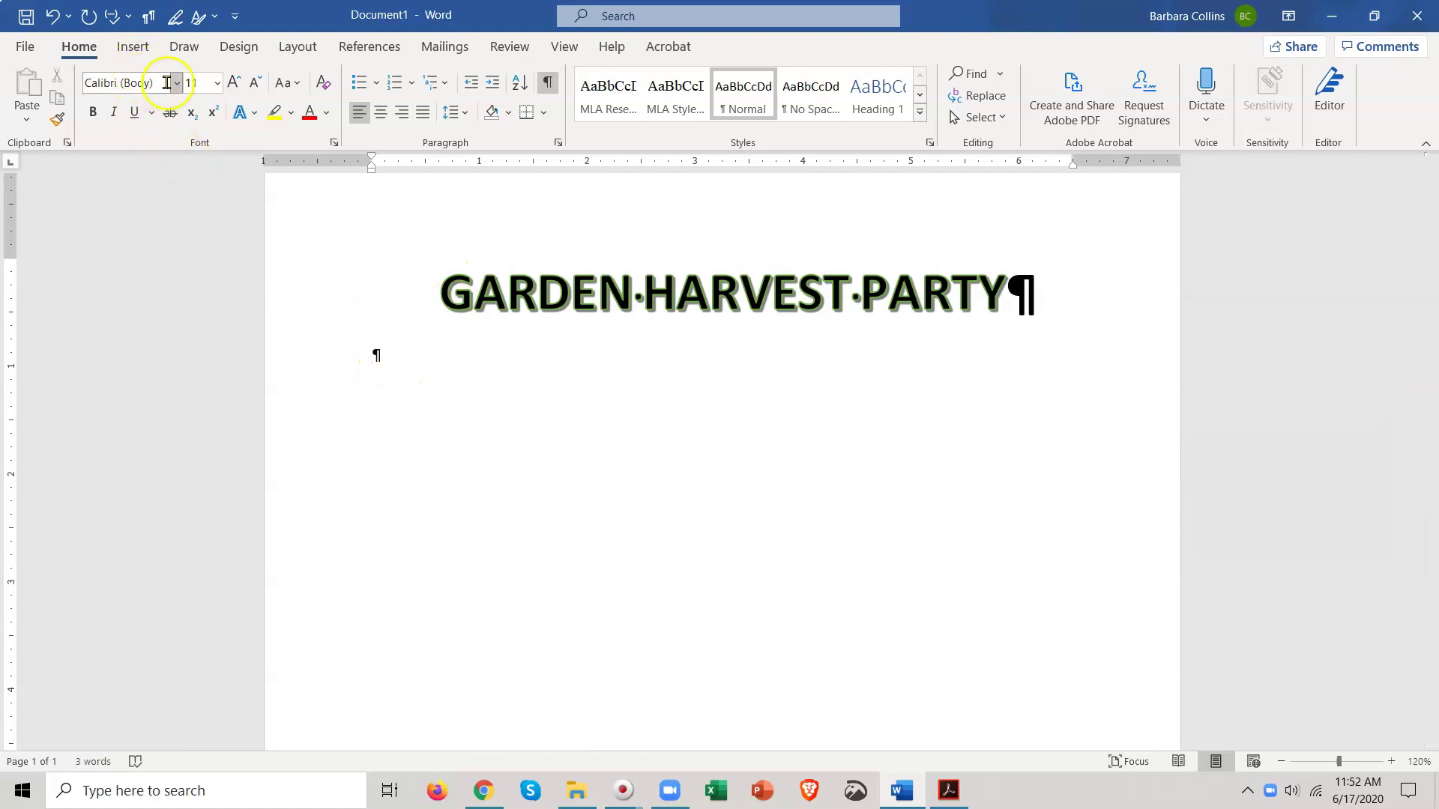
{"action": "left_click", "coordinate": [124, 51]}
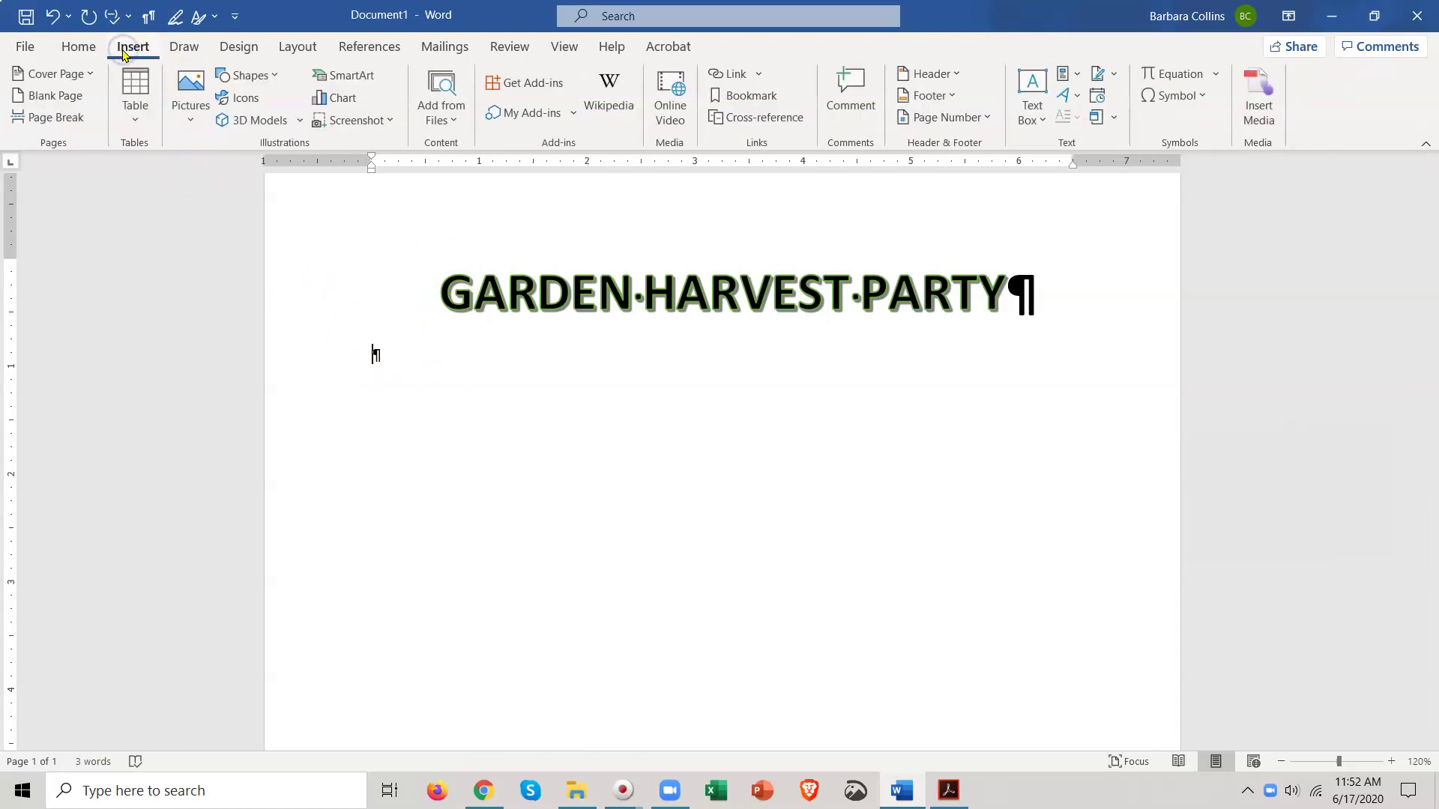
{"action": "left_click", "coordinate": [189, 119]}
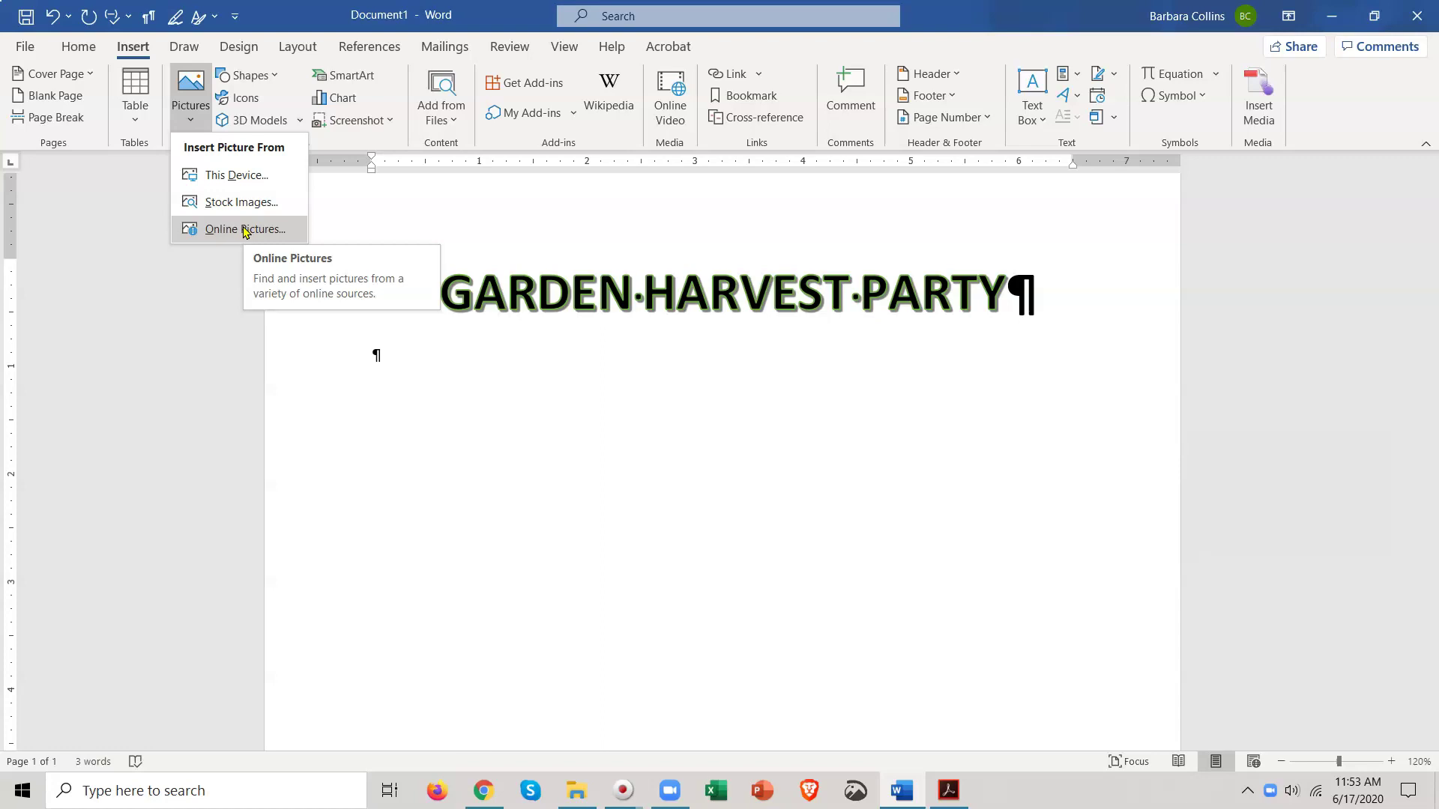
{"action": "left_click", "coordinate": [236, 183]}
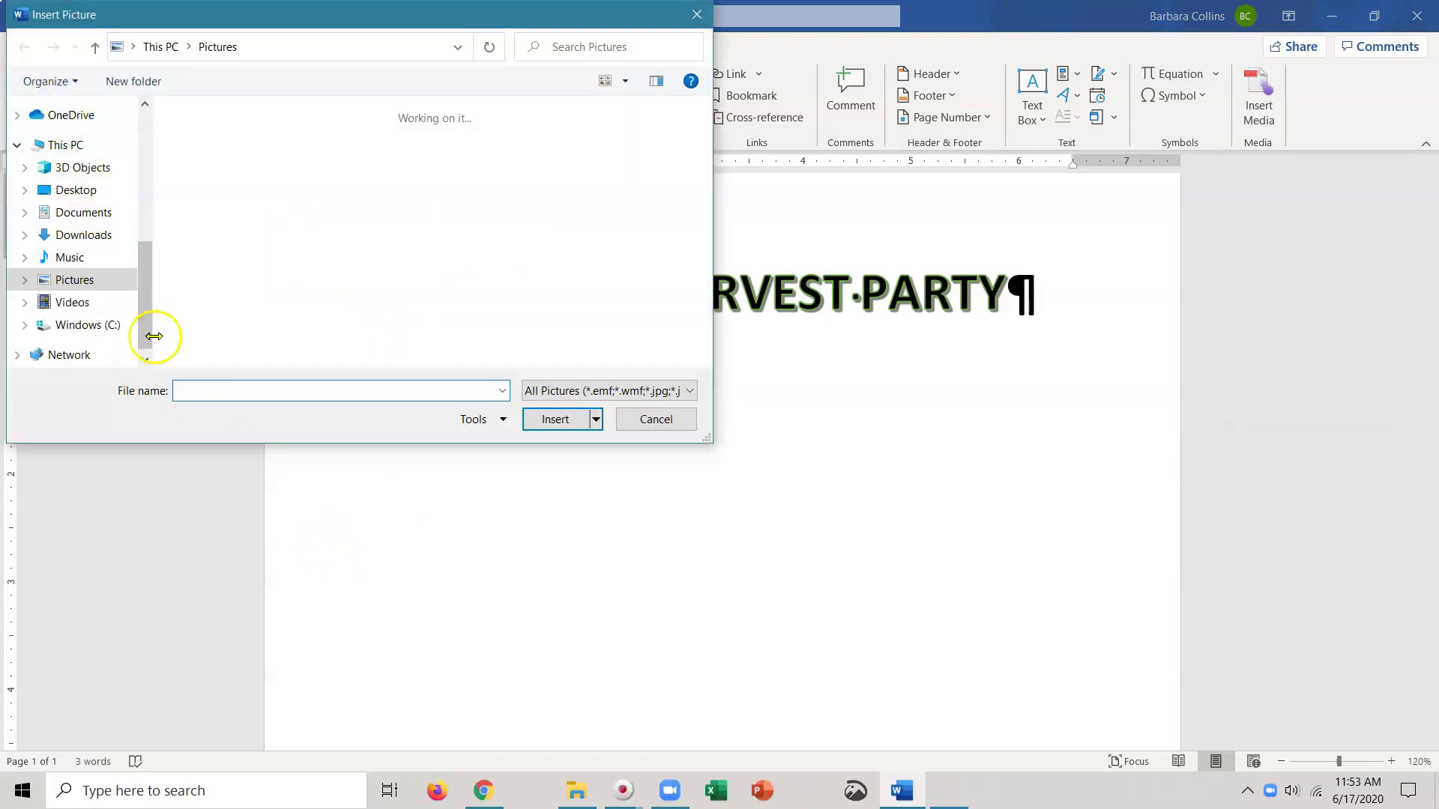
{"action": "left_click", "coordinate": [648, 424]}
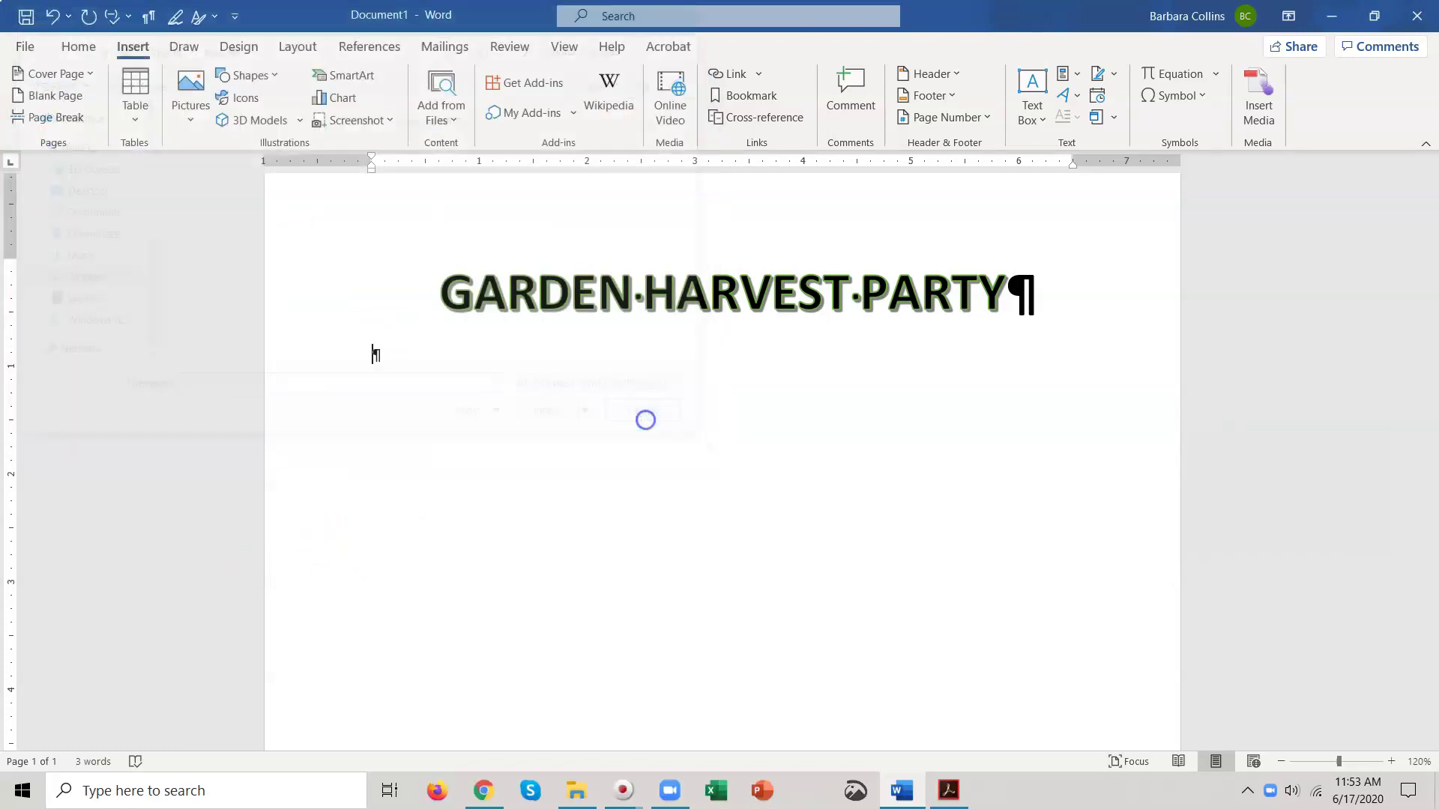
Search the stock images for "veg" and browse the pictures offered.
{"action": "left_click", "coordinate": [189, 116]}
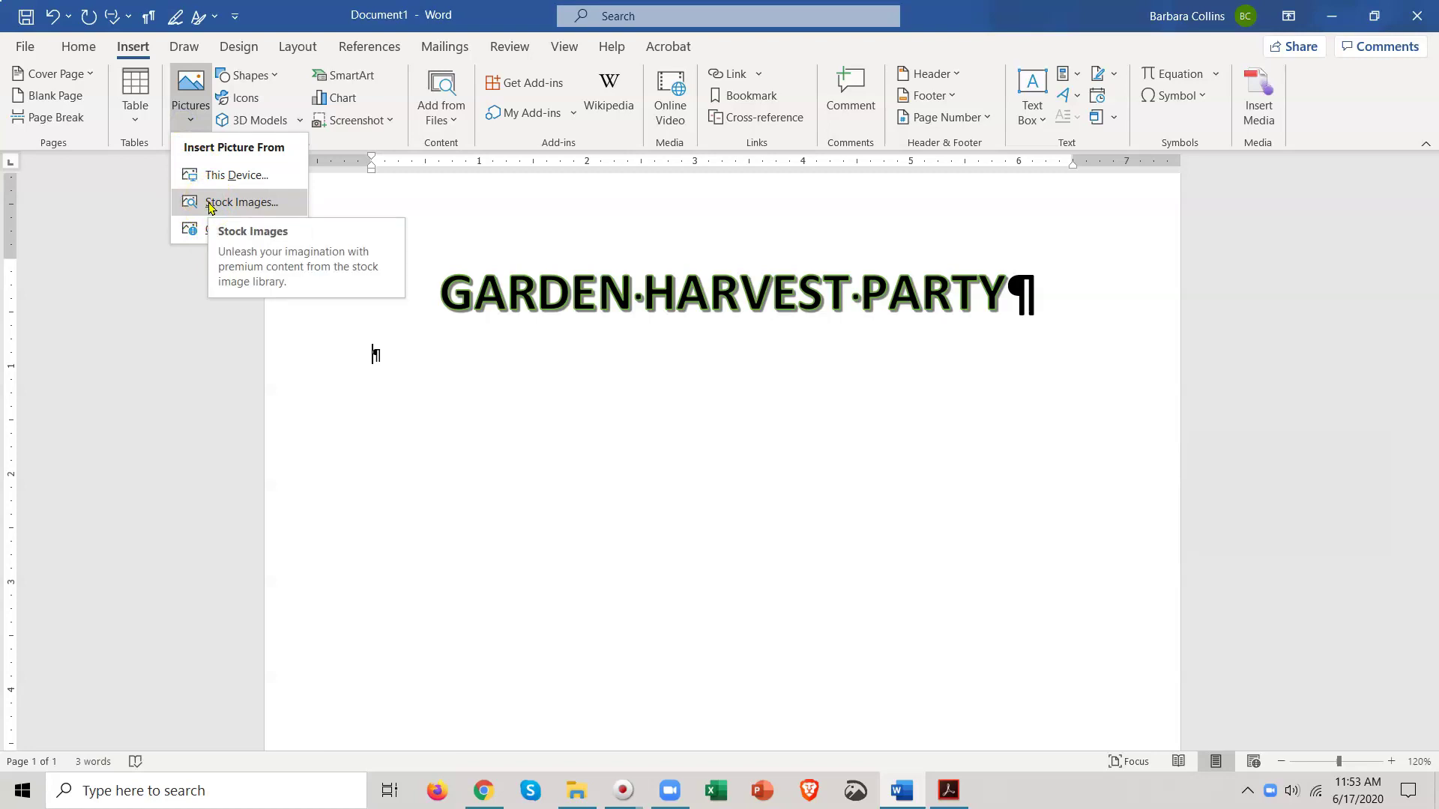
{"action": "left_click", "coordinate": [271, 208]}
{"action": "left_click", "coordinate": [241, 208]}
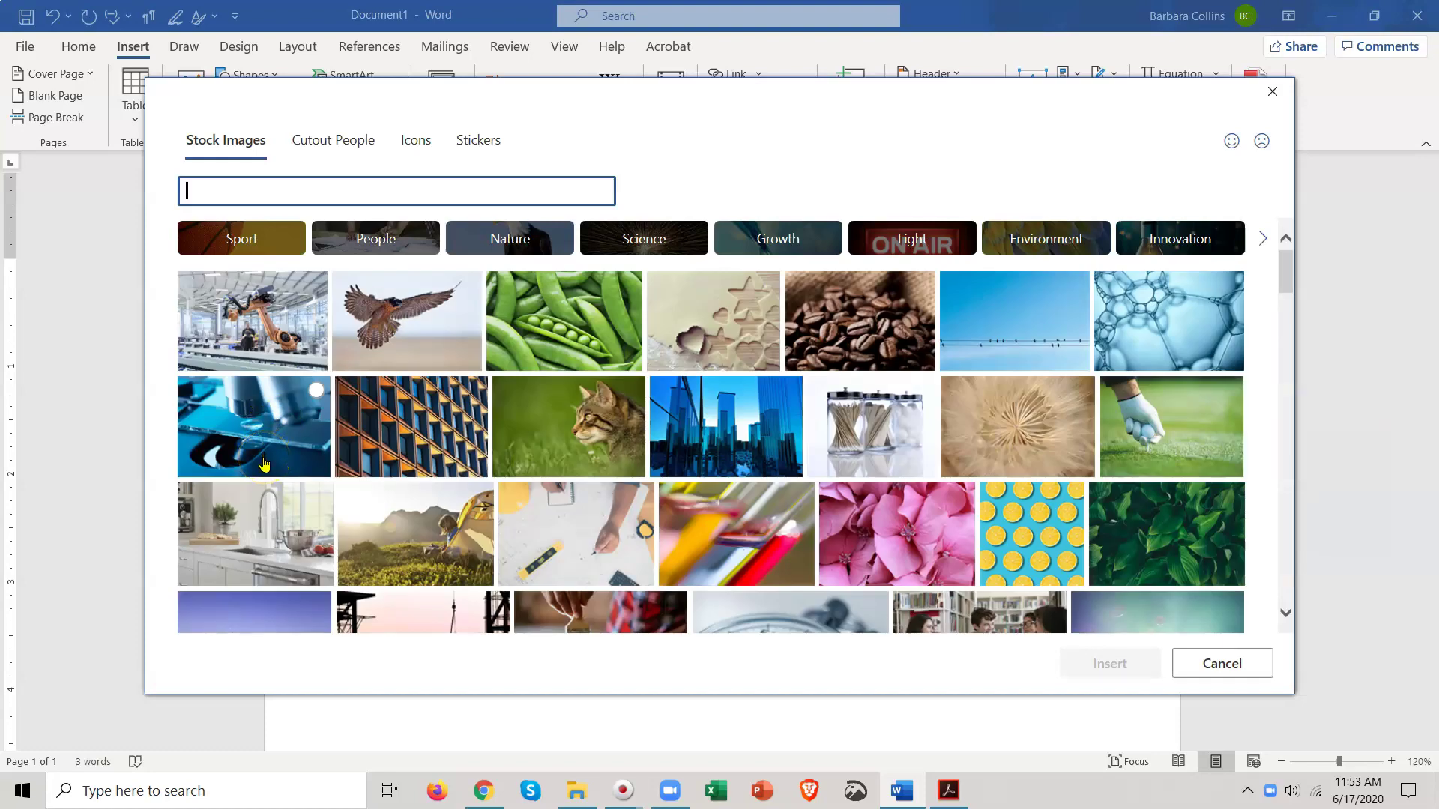
{"action": "type", "text": "vegg"}
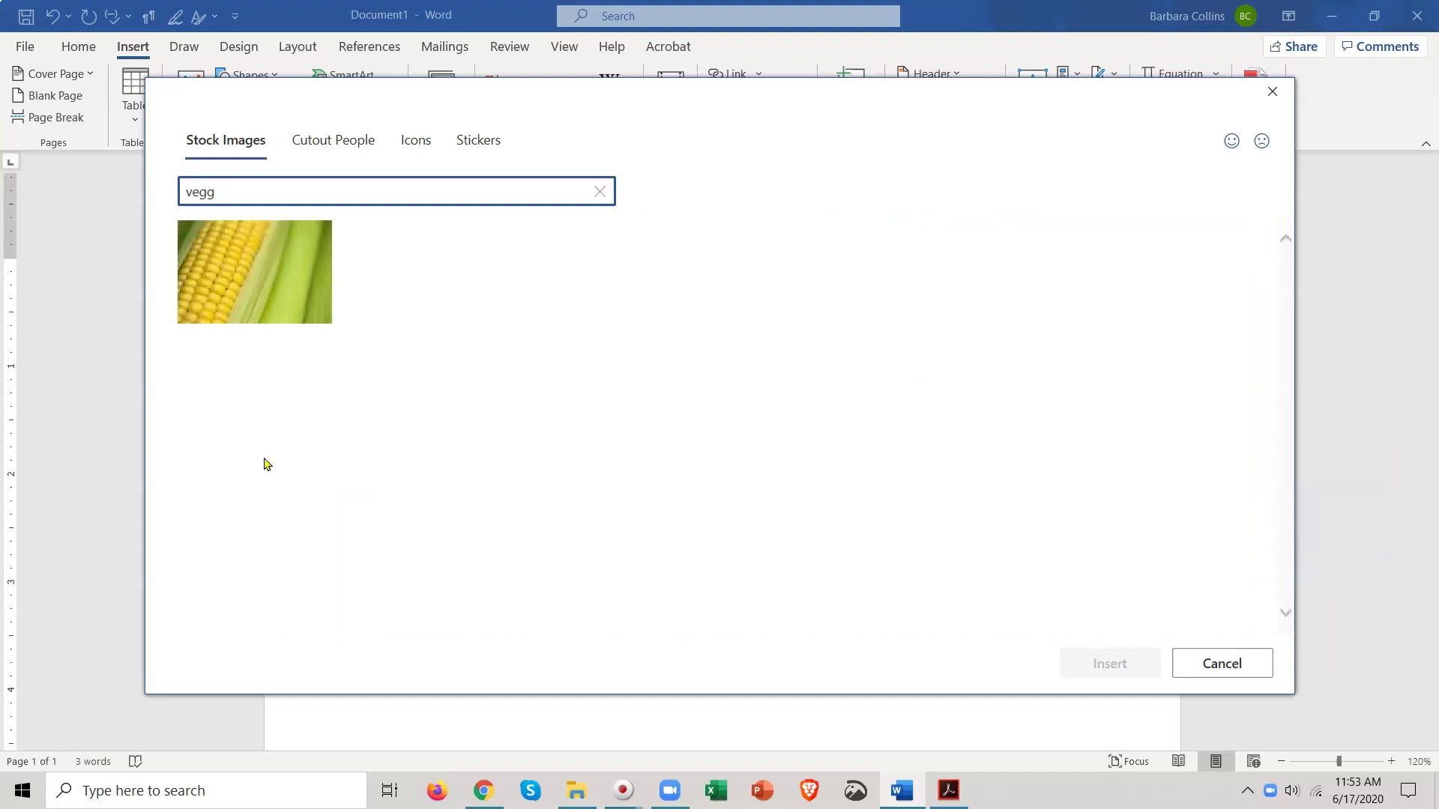
{"action": "type", "text": "ies"}
{"action": "key", "text": "BackSpace"}
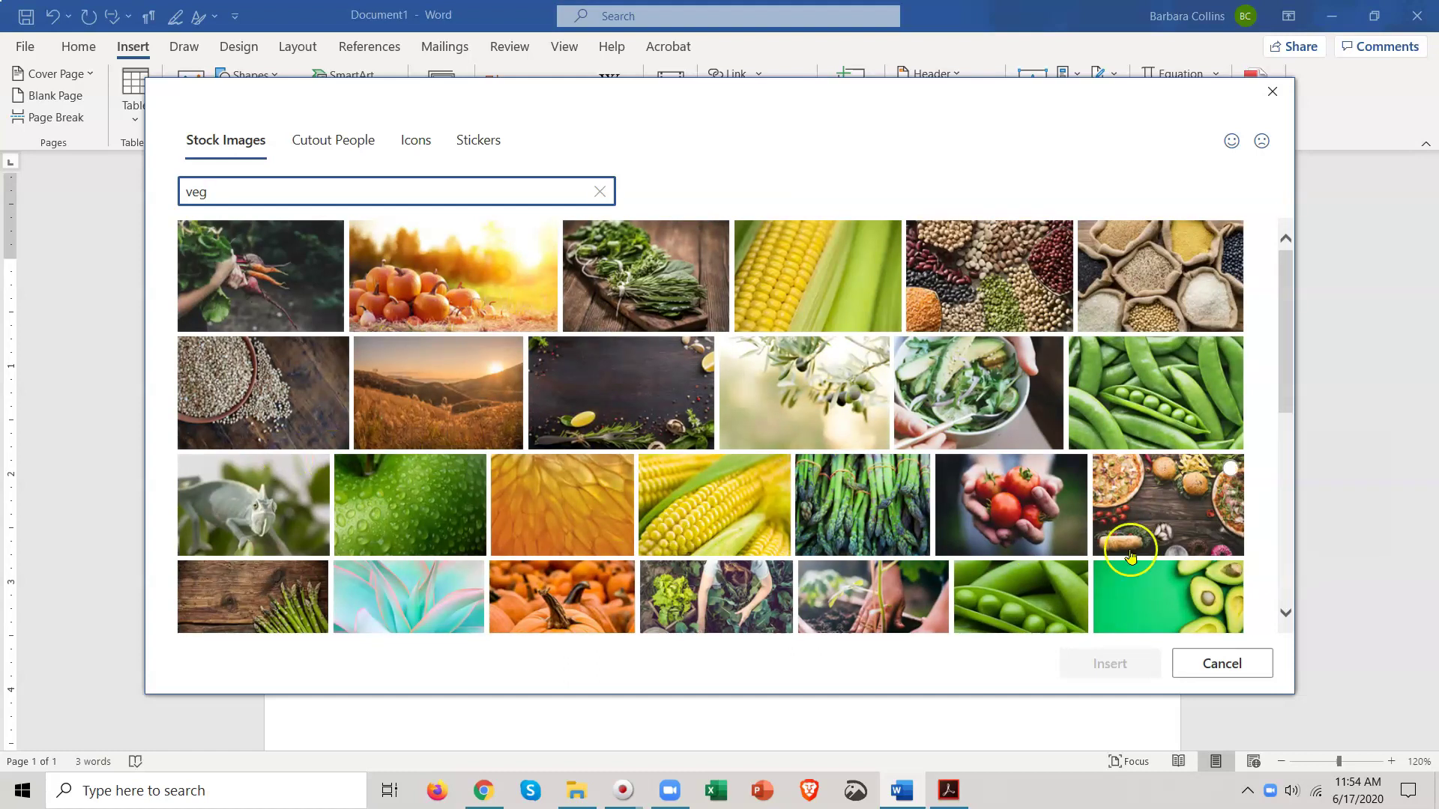
{"action": "left_click", "coordinate": [1286, 611]}
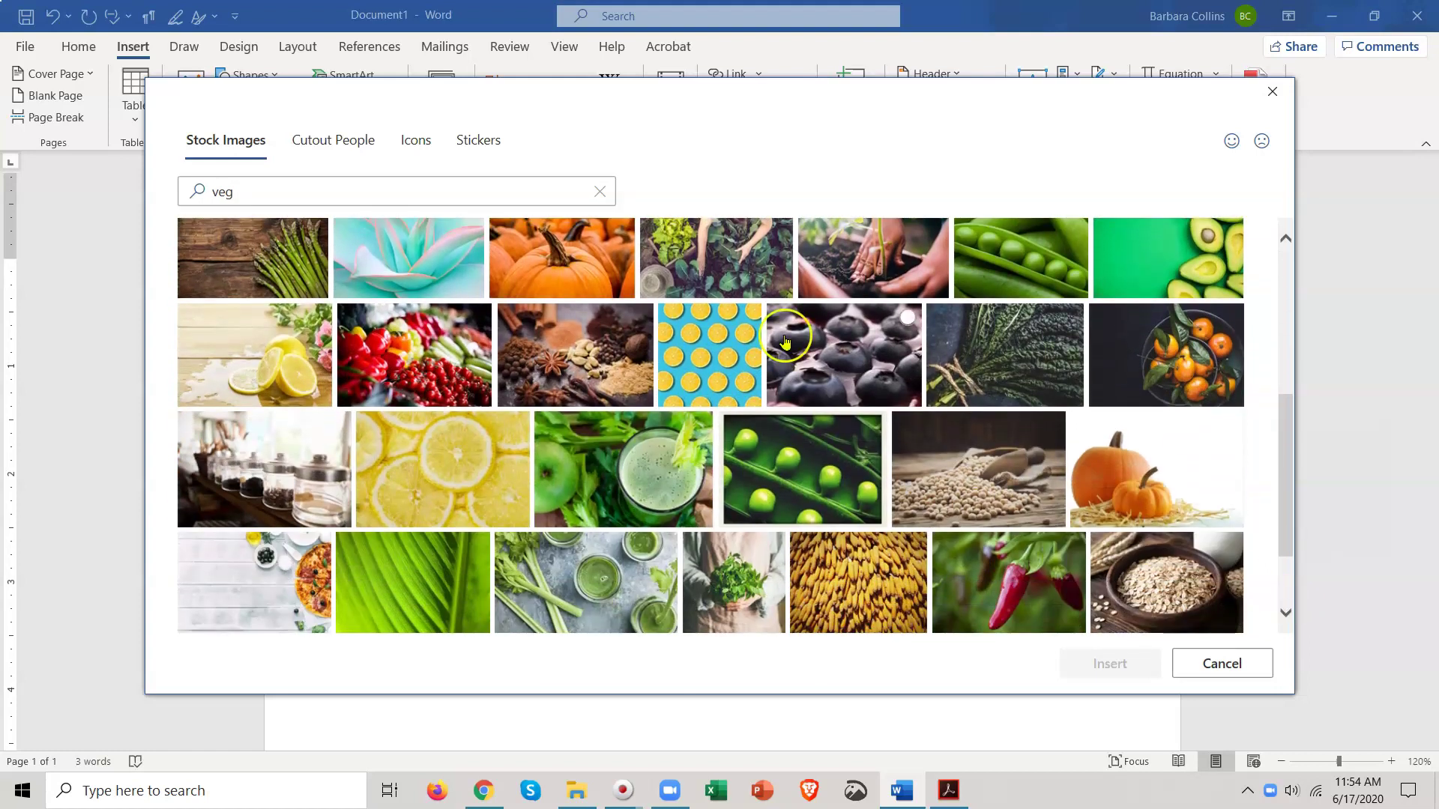
Search the stock images for "garden" and insert the red chili pepper photo below the title.
{"action": "left_click", "coordinate": [258, 174]}
{"action": "left_click", "coordinate": [252, 180]}
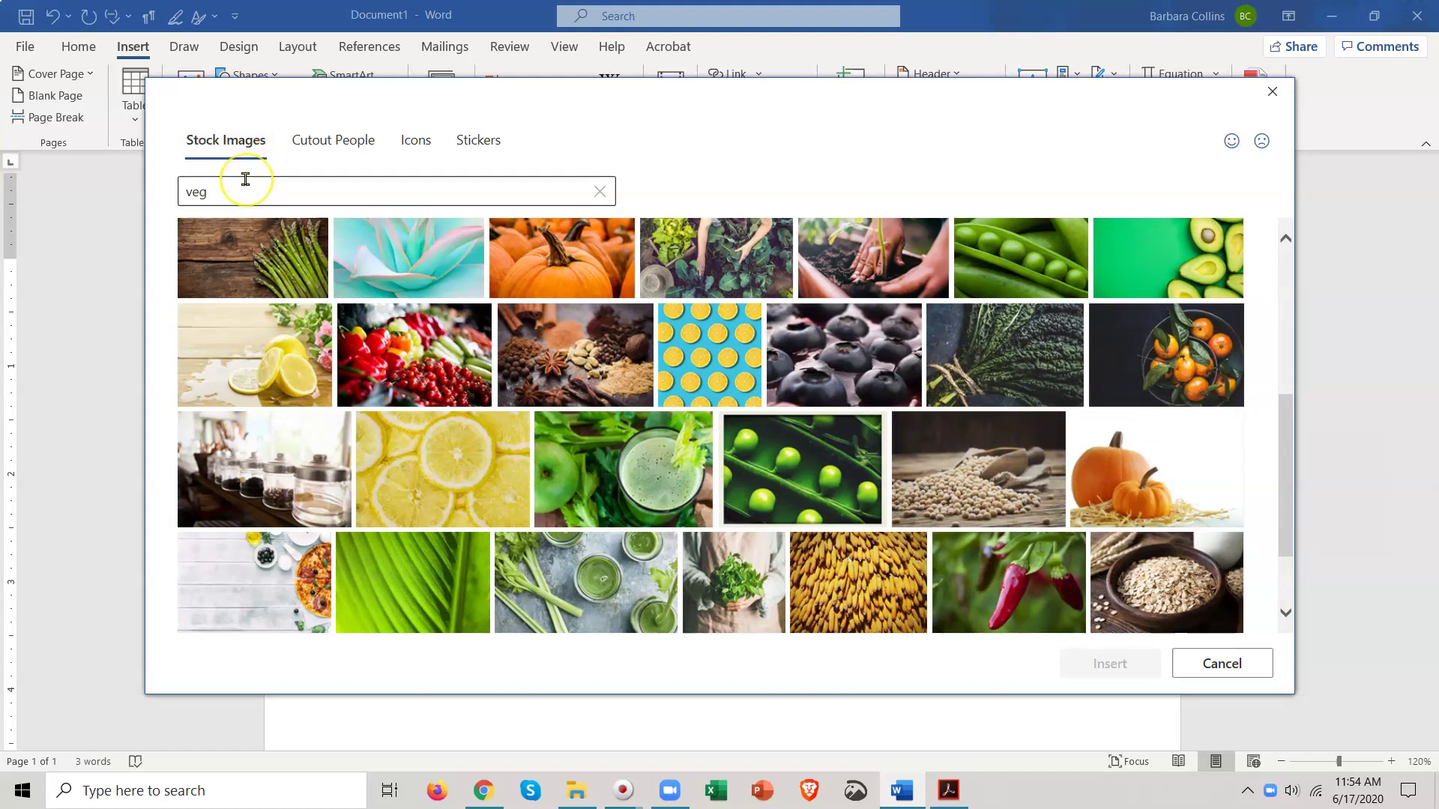
{"action": "double_click", "coordinate": [245, 179]}
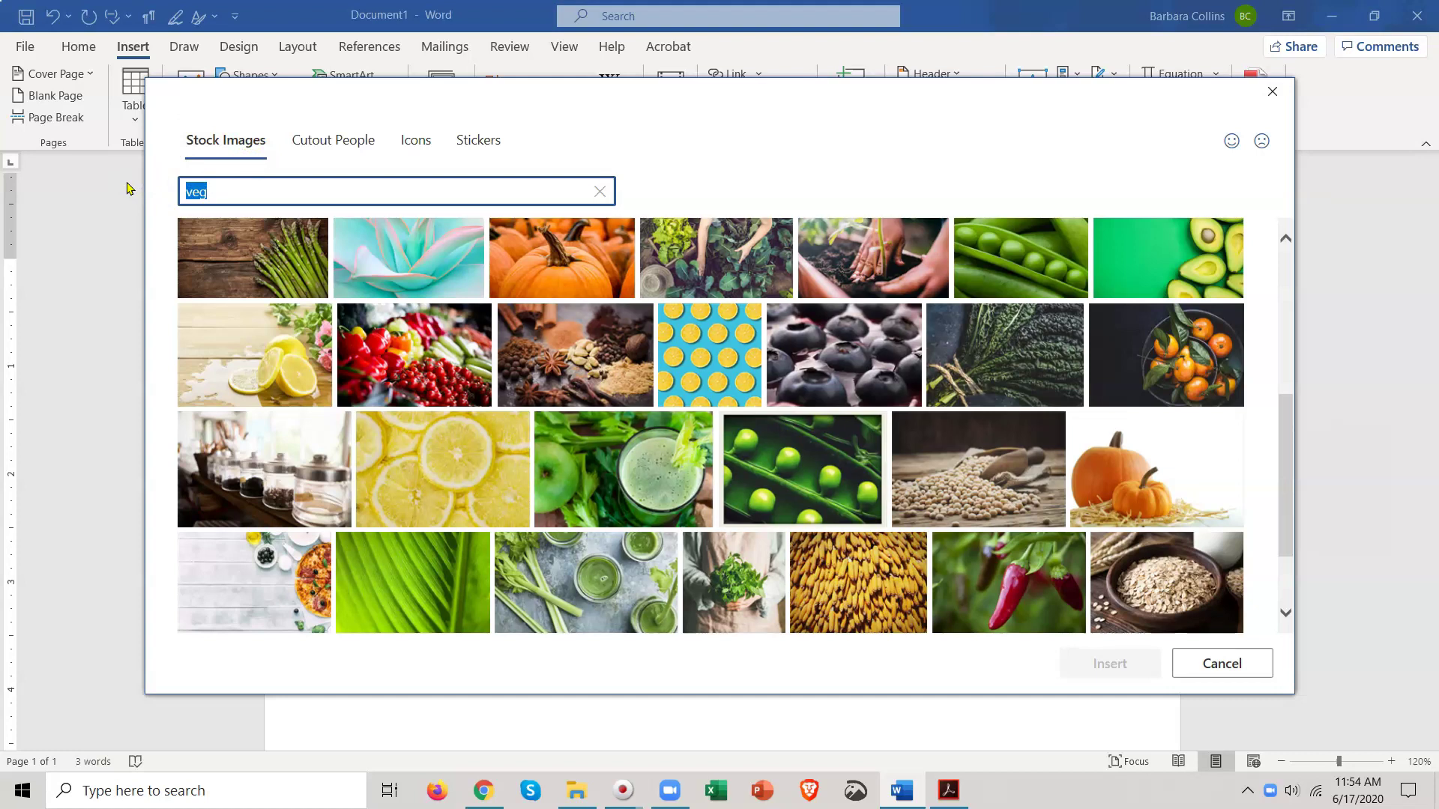
{"action": "type", "text": "garden"}
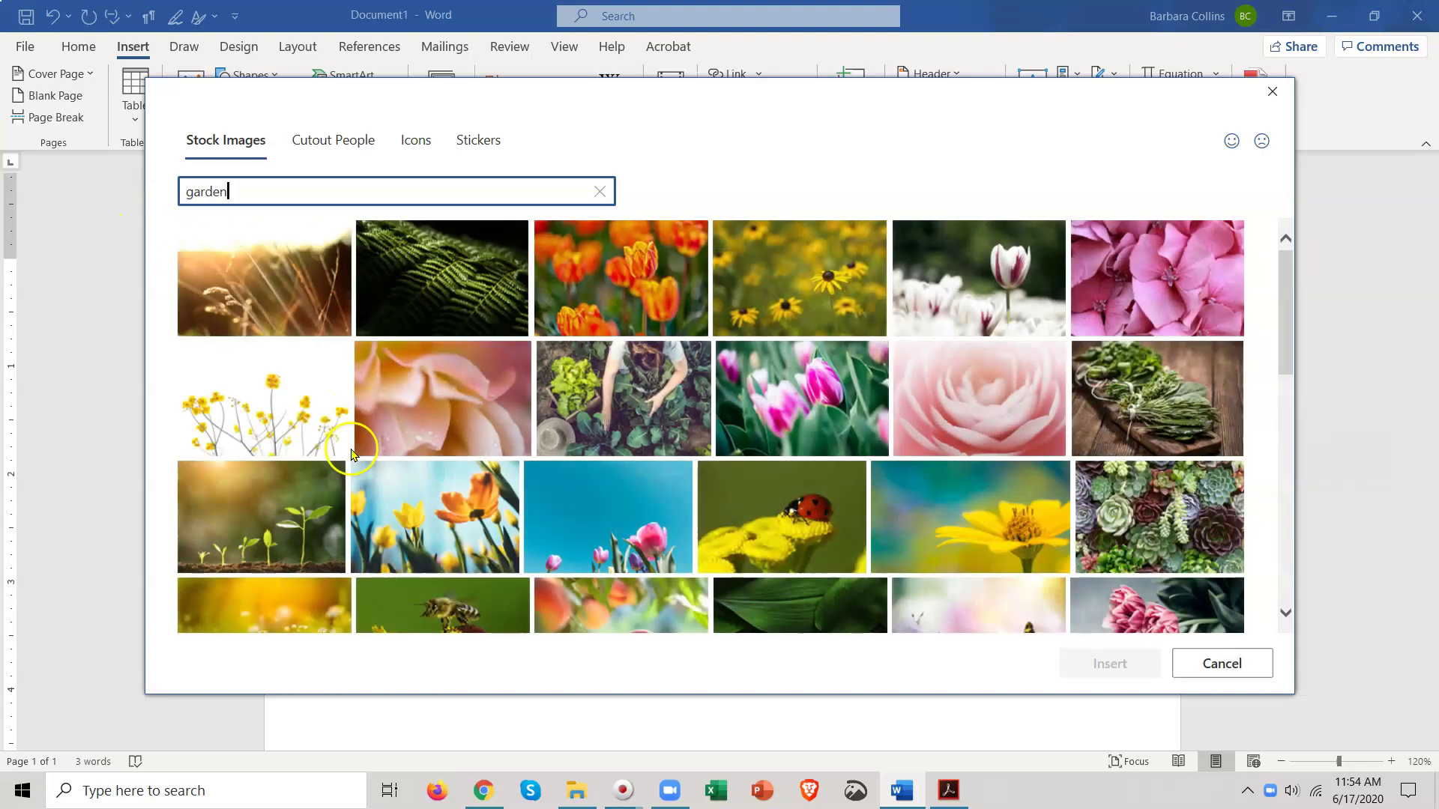
{"action": "scroll", "coordinate": [525, 563], "scroll_direction": "down", "scroll_amount": 5}
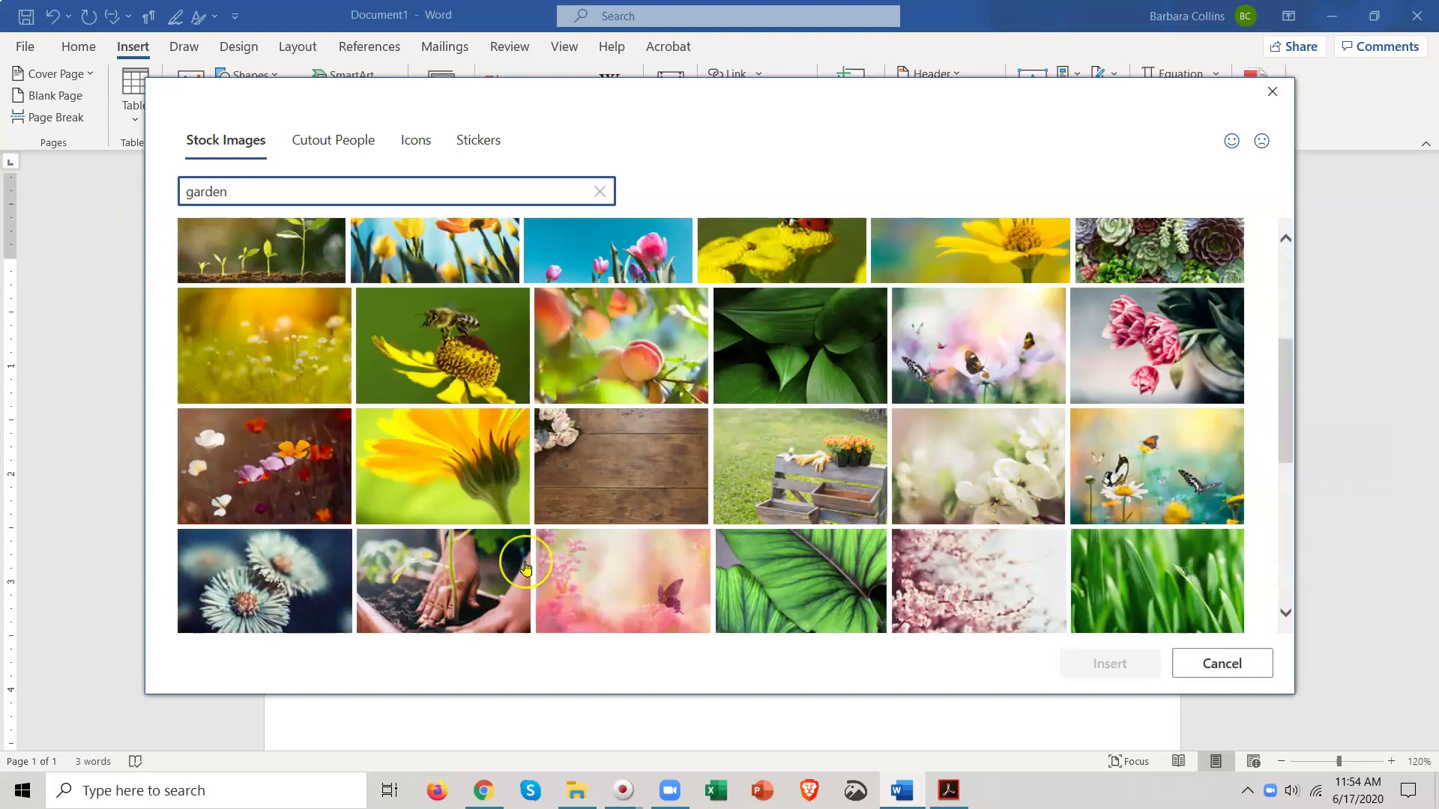
{"action": "scroll", "coordinate": [525, 568], "scroll_direction": "down", "scroll_amount": 6}
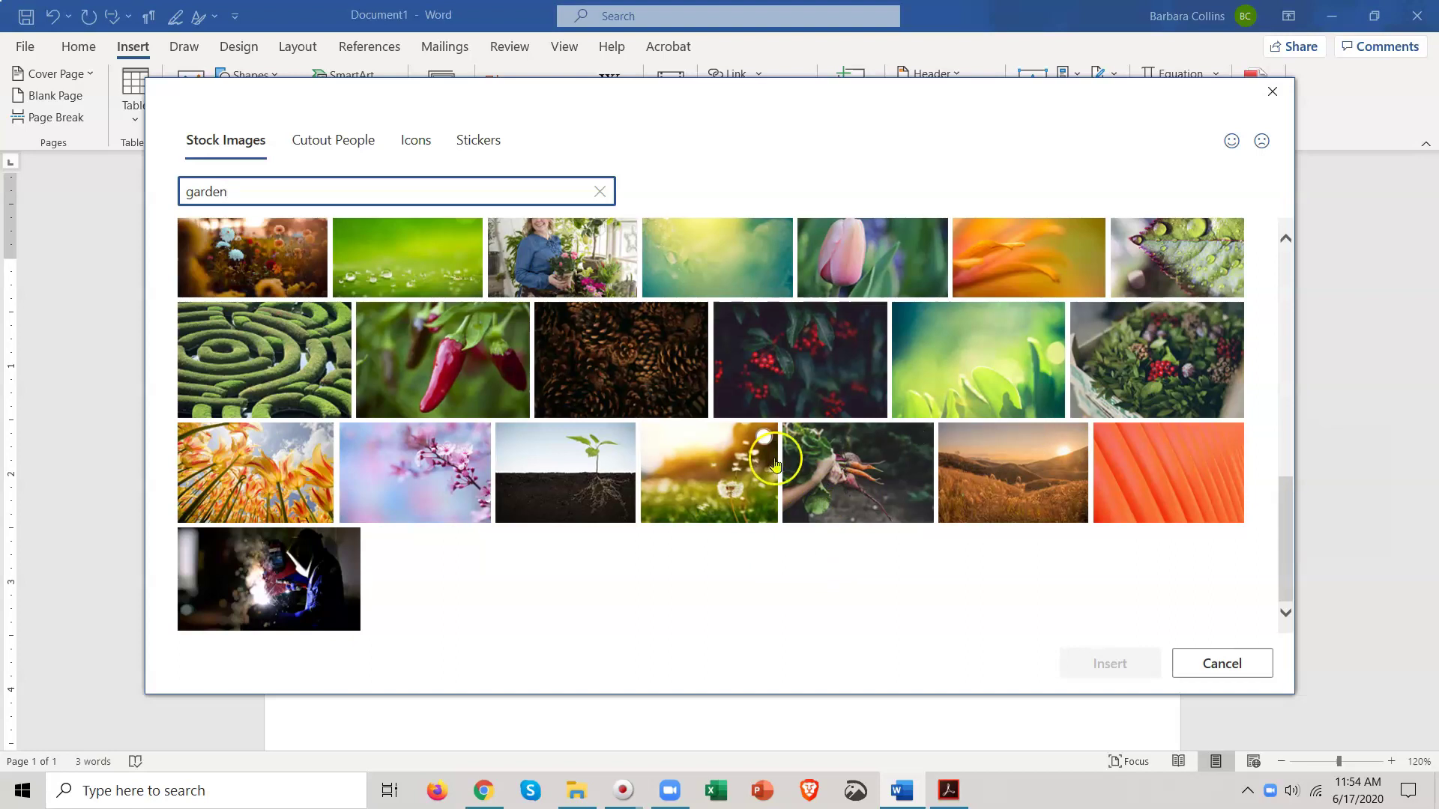
{"action": "left_click", "coordinate": [485, 367]}
{"action": "left_click", "coordinate": [1103, 664]}
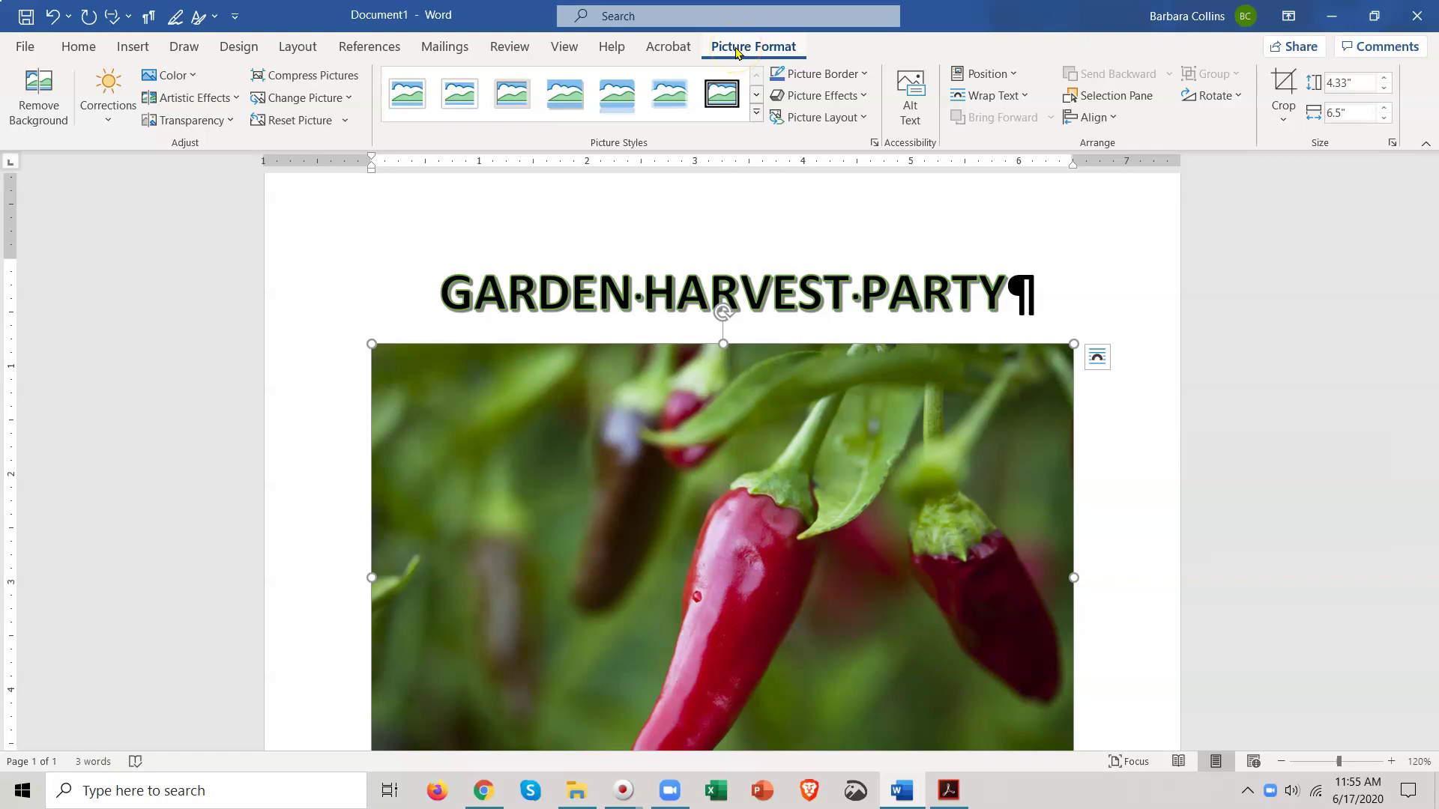
Delete the chili pepper picture, then restore it and select it again.
{"action": "key", "text": "Delete"}
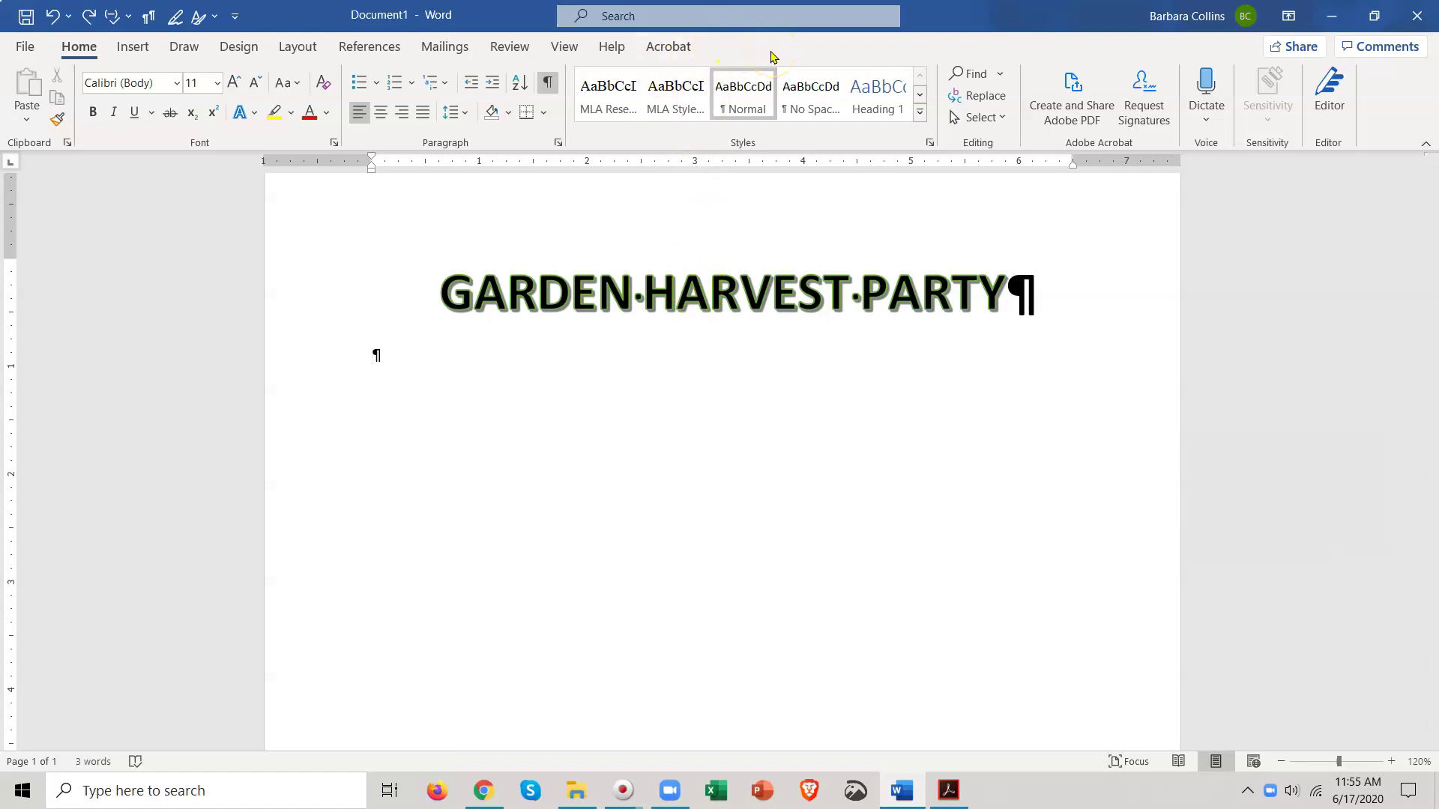
{"action": "left_click", "coordinate": [87, 20]}
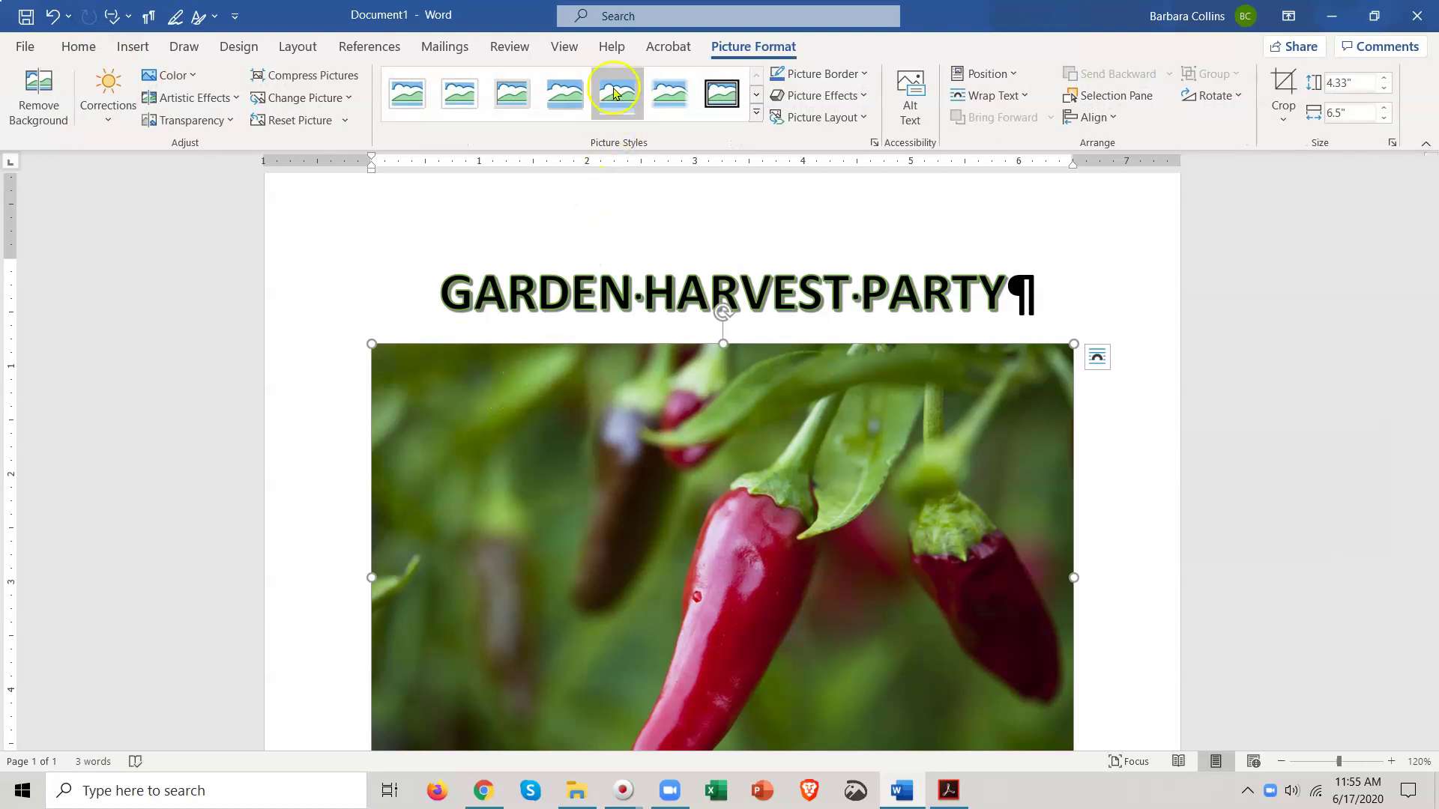
{"action": "left_click", "coordinate": [812, 452]}
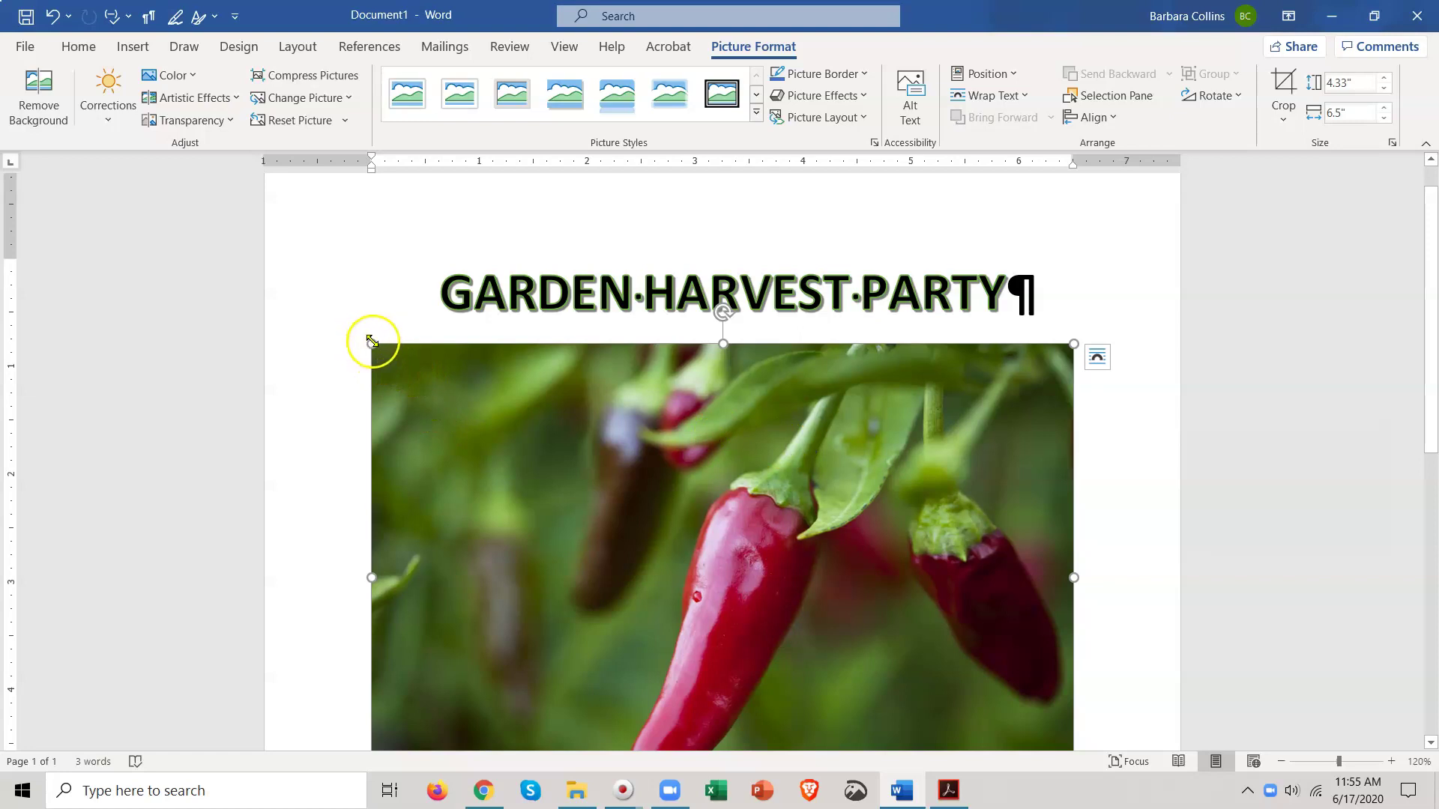
Resize the chili pepper picture with its handles to about 3.54" high and 6.2" wide.
{"action": "key", "text": "ctrl+z"}
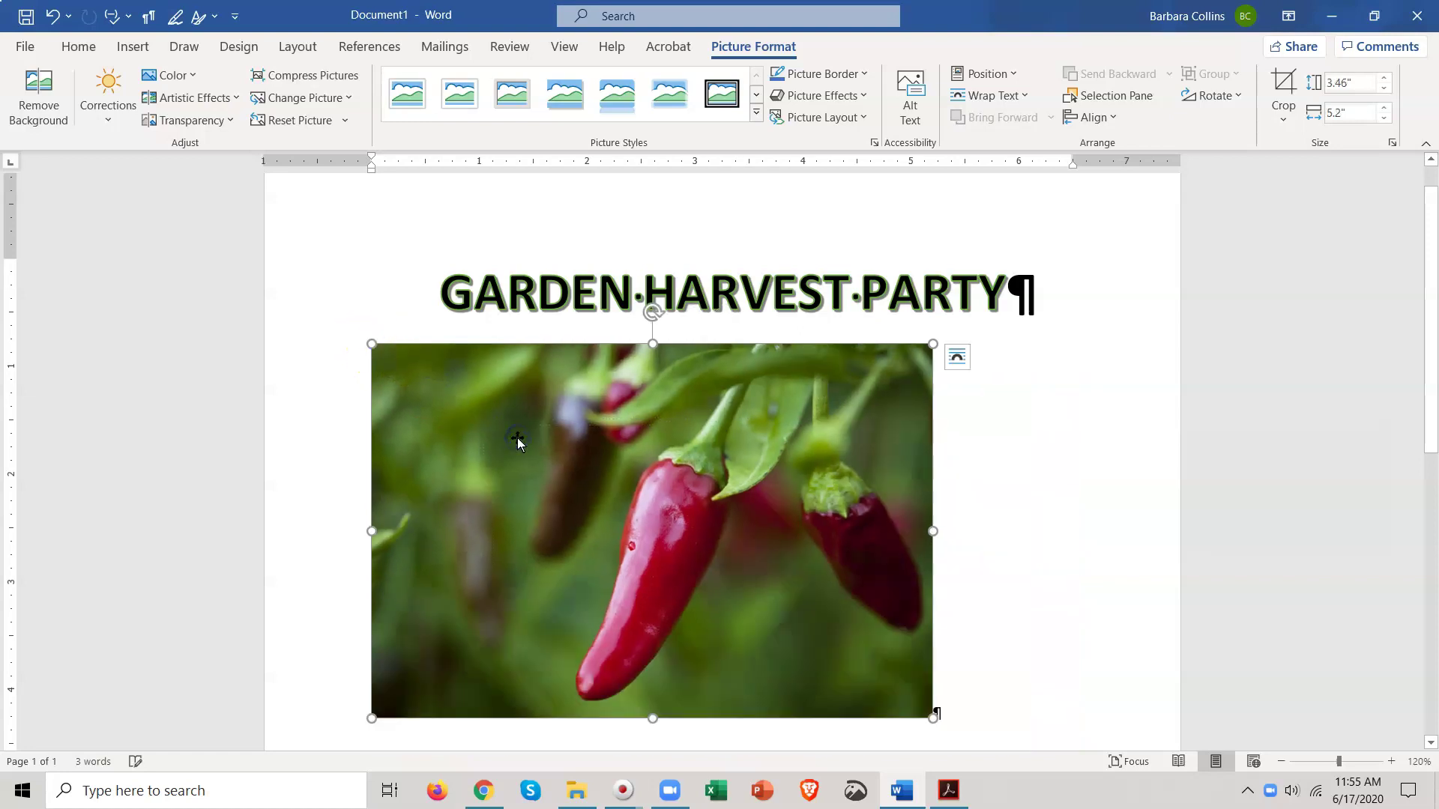
{"action": "left_click", "coordinate": [373, 343]}
{"action": "left_click", "coordinate": [649, 344]}
{"action": "left_click_drag", "start_coordinate": [650, 344], "coordinate": [673, 325]}
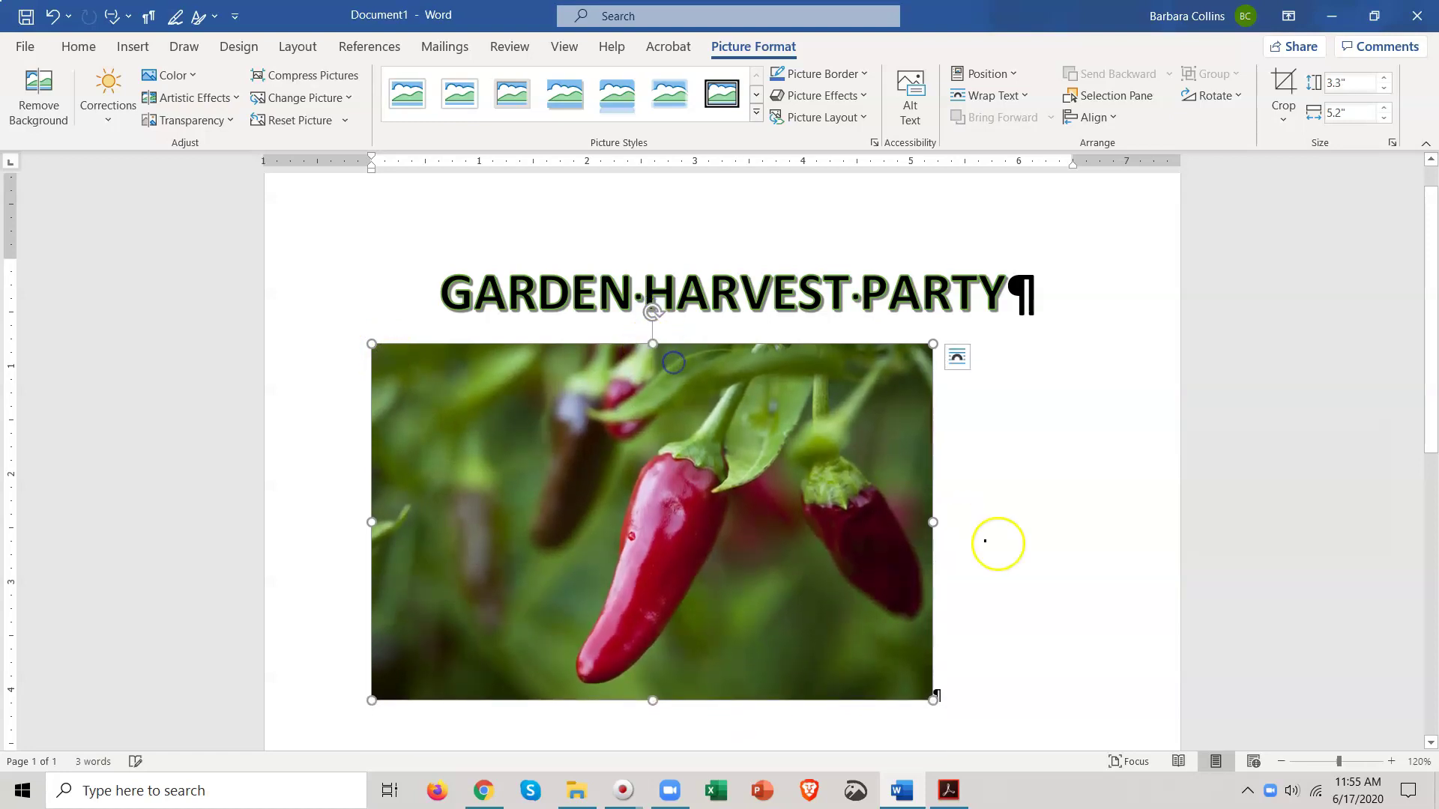
{"action": "left_click_drag", "start_coordinate": [945, 526], "coordinate": [1041, 547]}
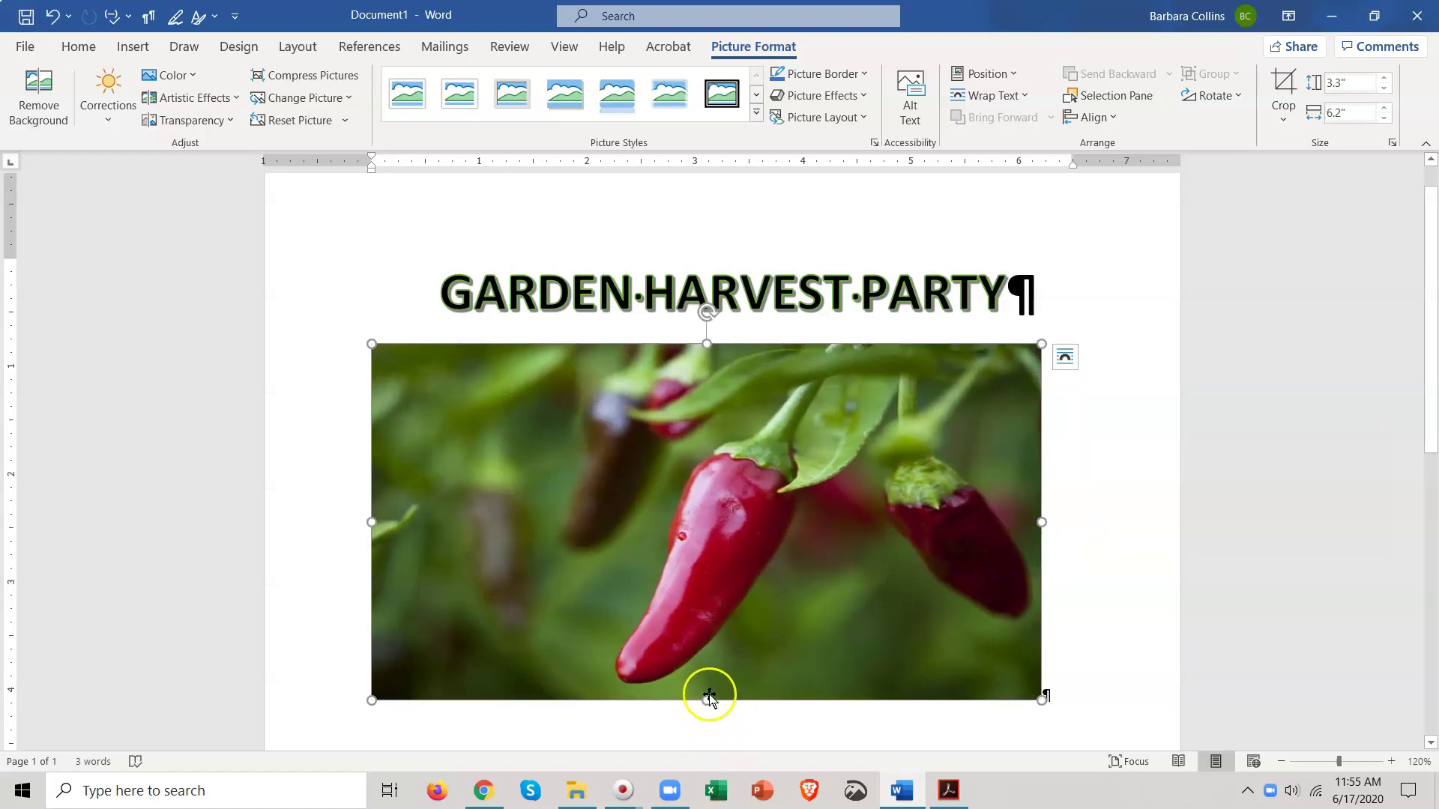
{"action": "left_click_drag", "start_coordinate": [707, 701], "coordinate": [715, 728]}
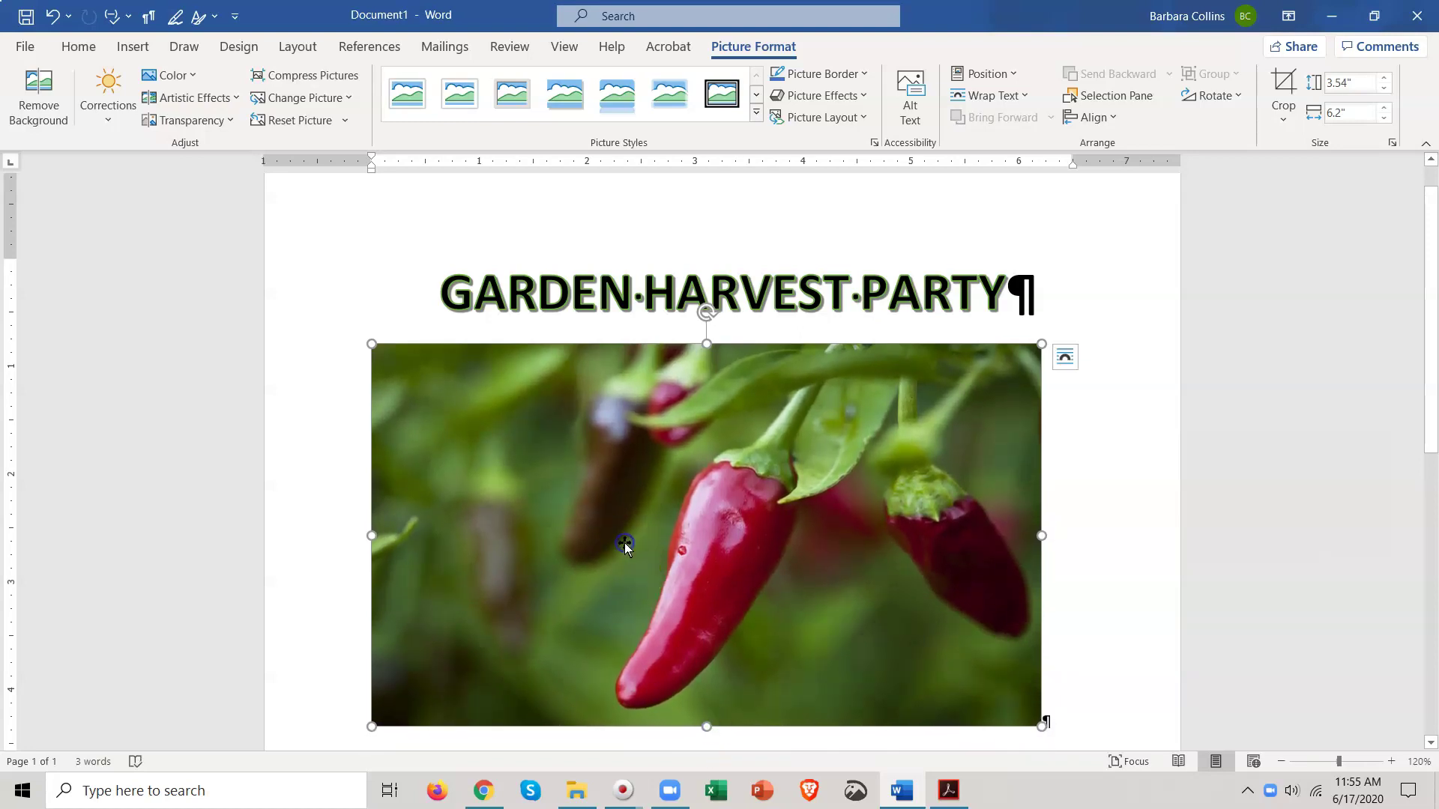
{"action": "left_click", "coordinate": [574, 107]}
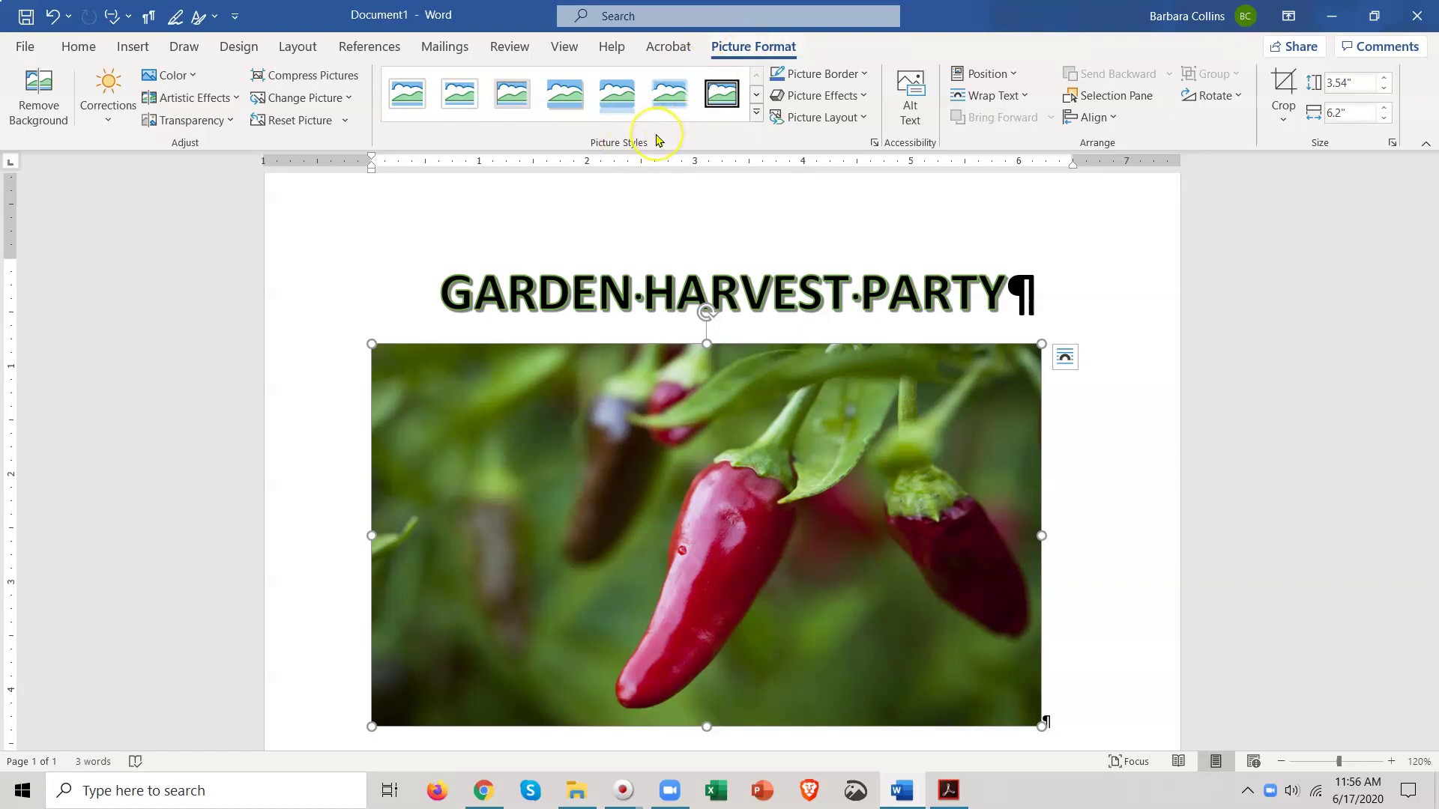
{"action": "left_click", "coordinate": [758, 113]}
{"action": "left_click", "coordinate": [763, 120]}
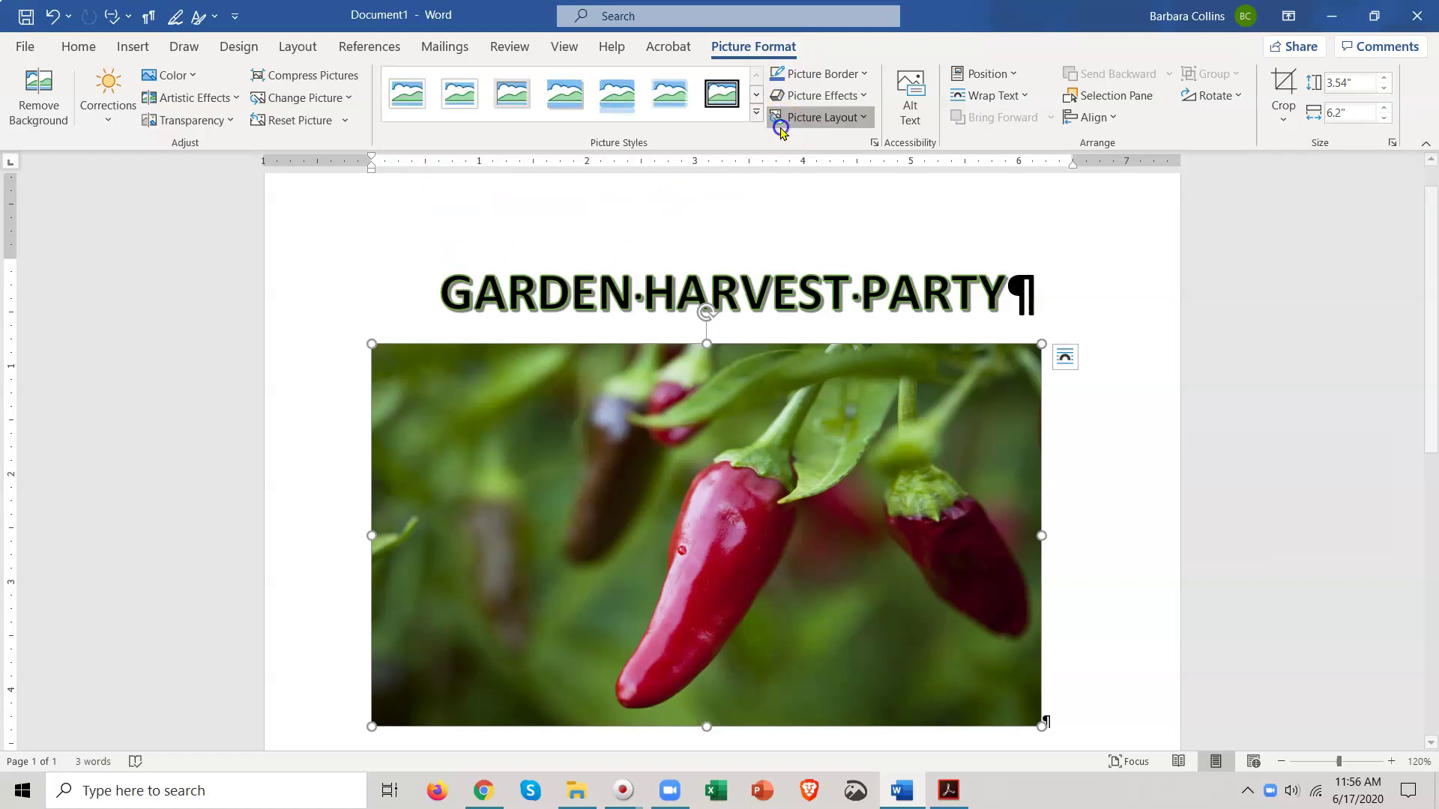
{"action": "left_click", "coordinate": [764, 122]}
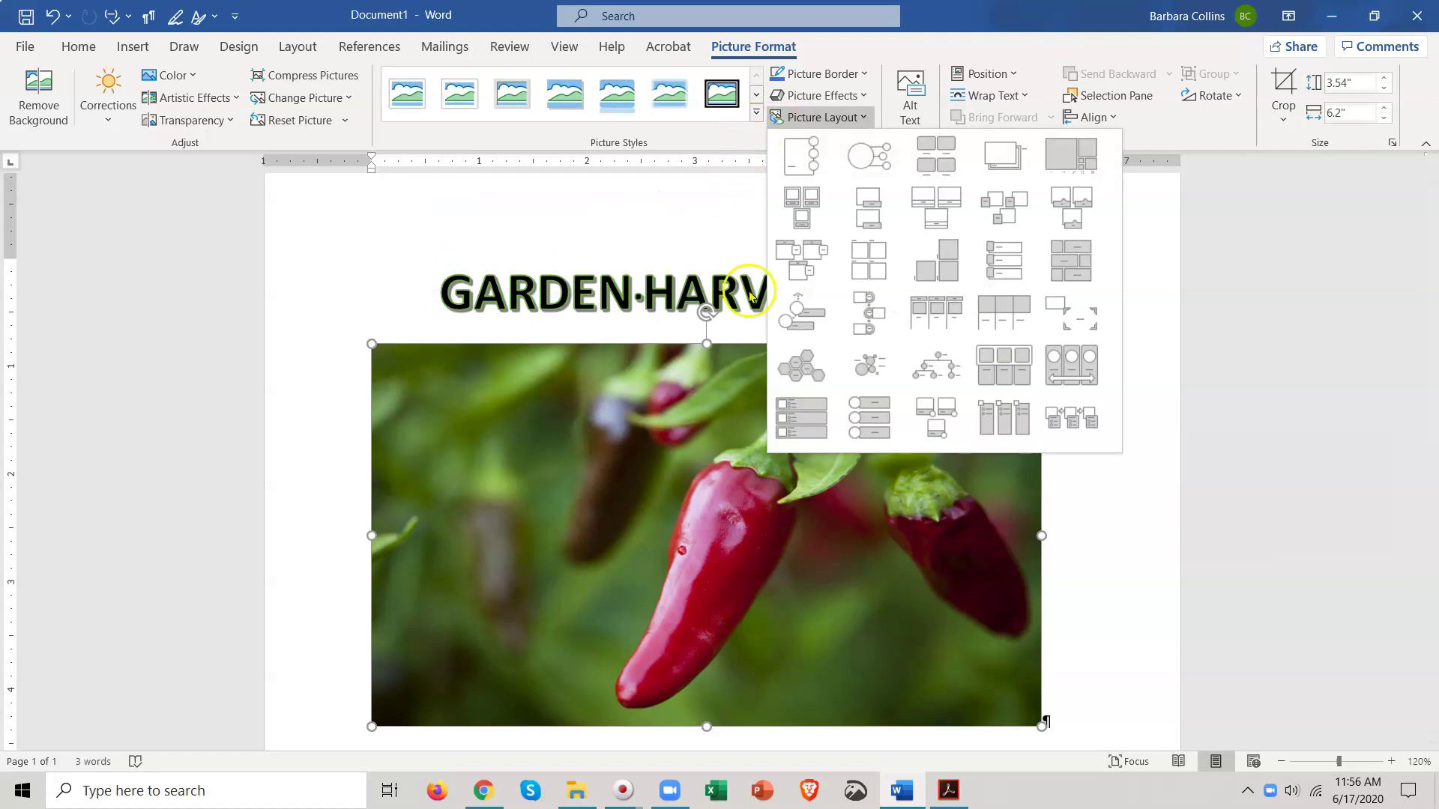
{"action": "left_click", "coordinate": [711, 224]}
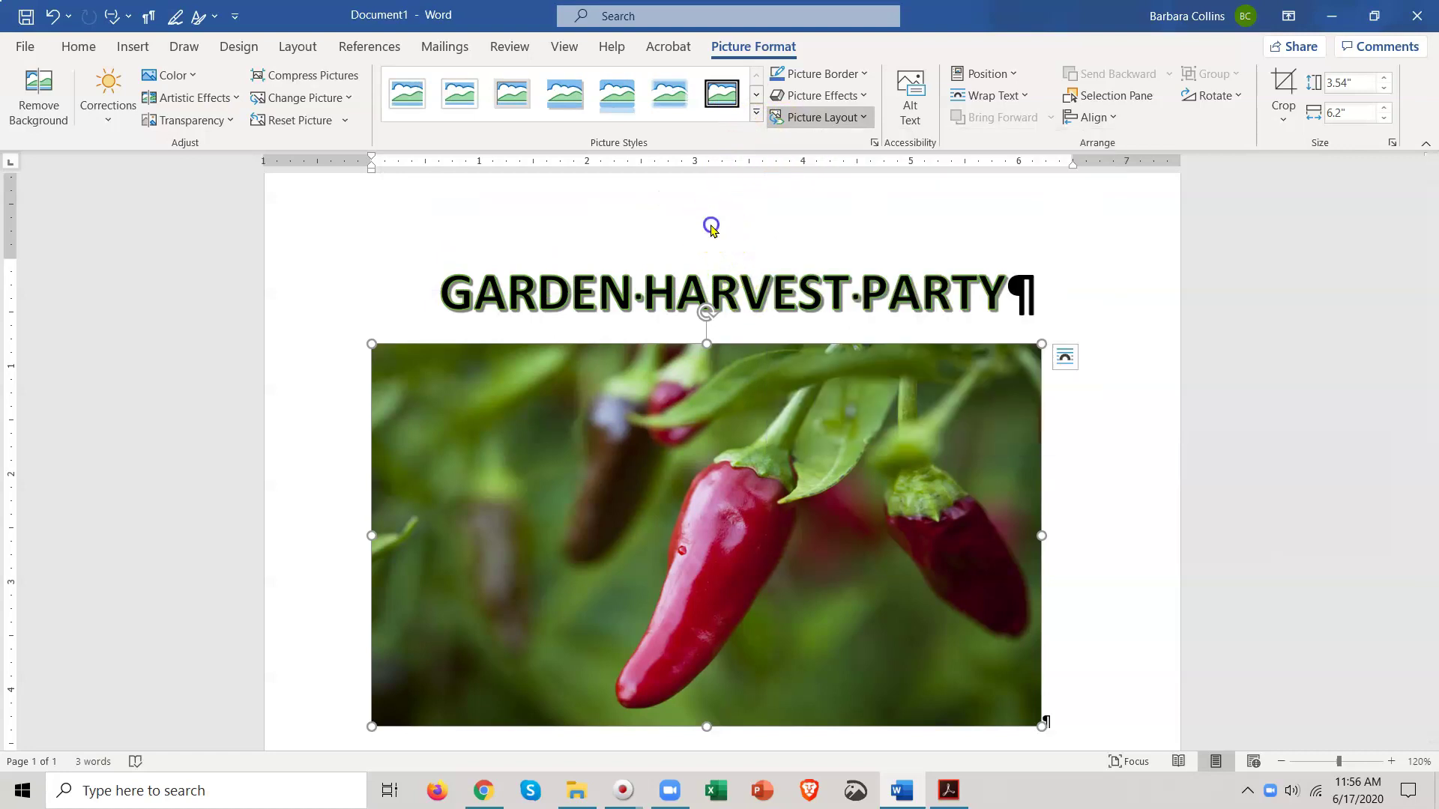
Apply the Rounded Diagonal Corner, White style to the chili pepper picture and colour its border gold.
{"action": "left_click", "coordinate": [757, 118]}
{"action": "left_click", "coordinate": [755, 120]}
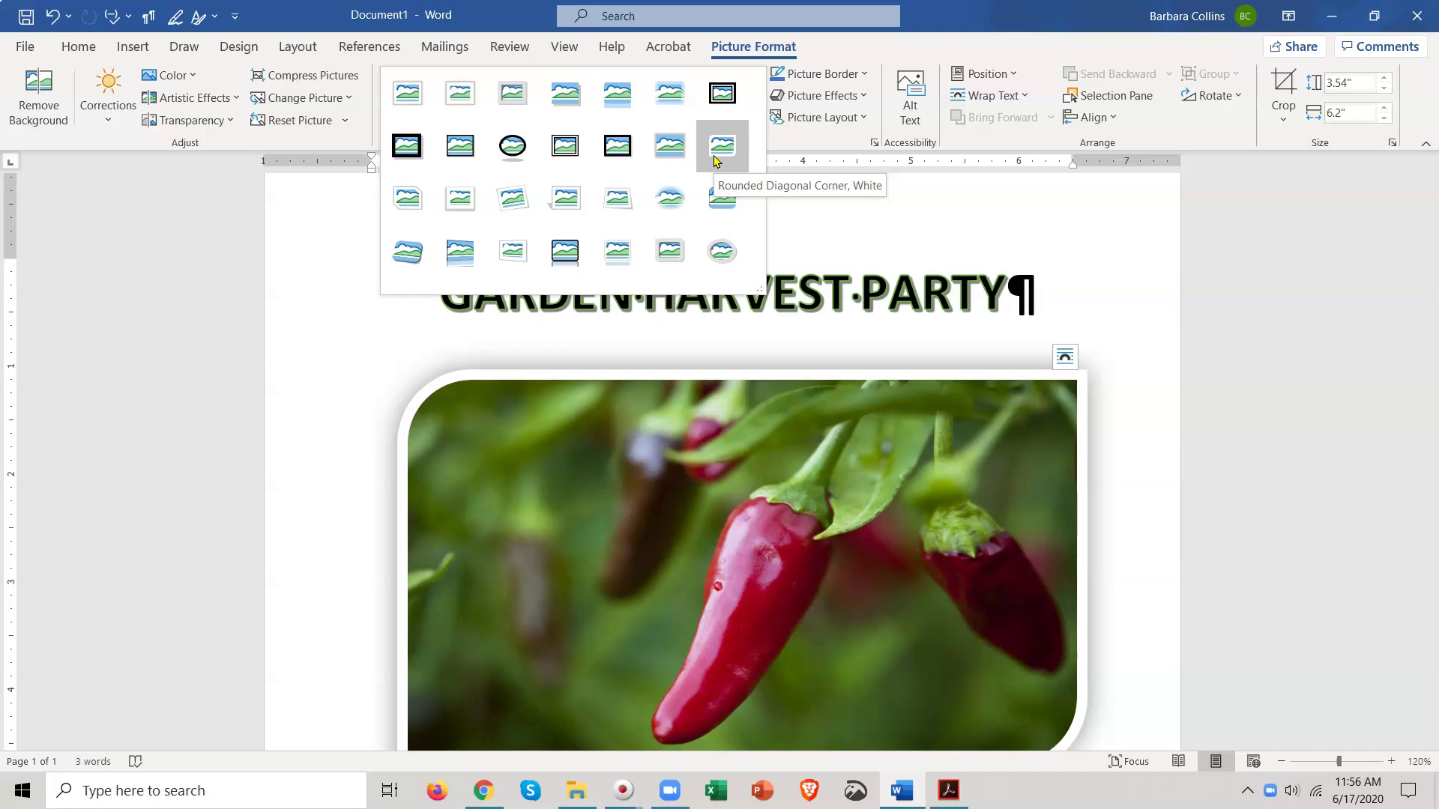
{"action": "left_click", "coordinate": [716, 160]}
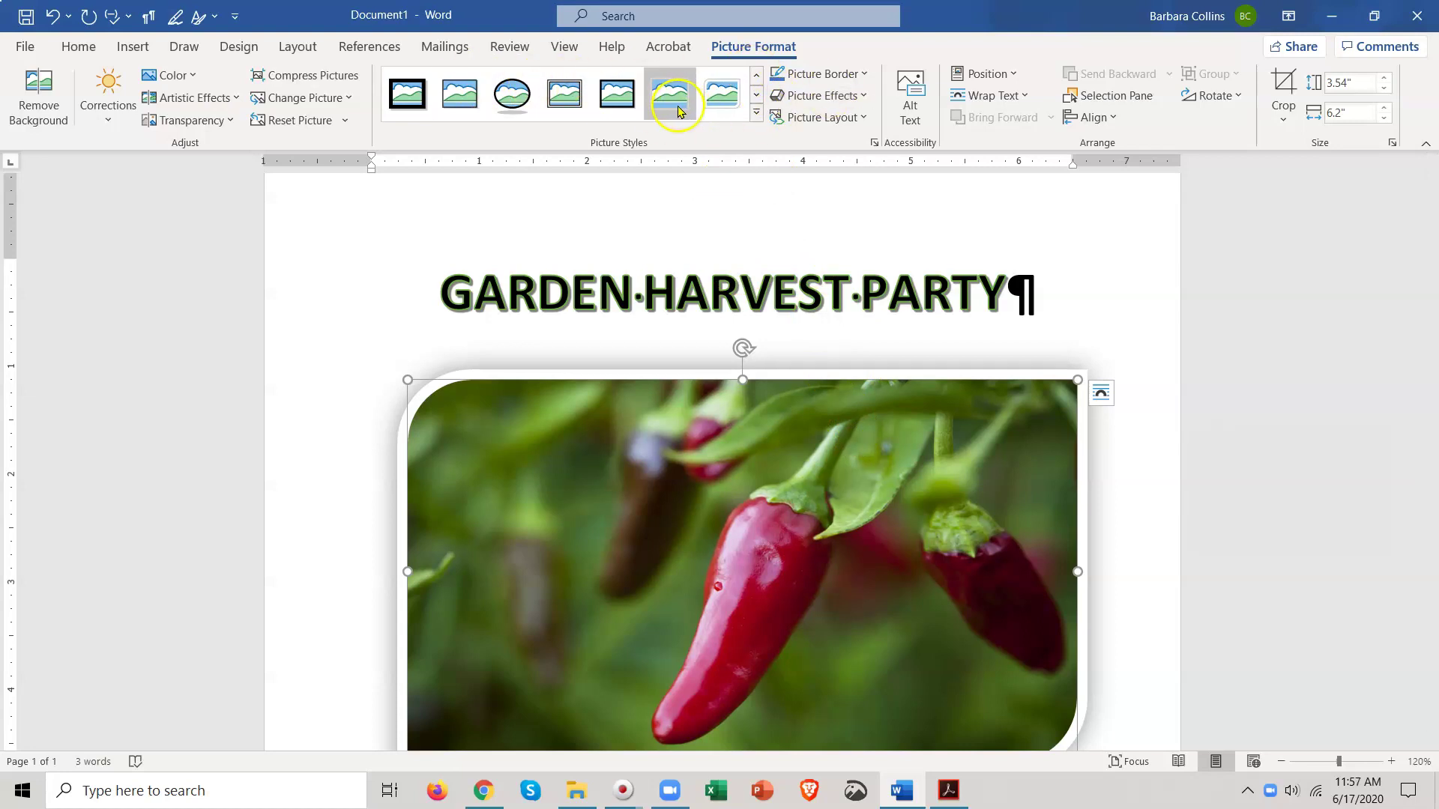
{"action": "left_click", "coordinate": [863, 75]}
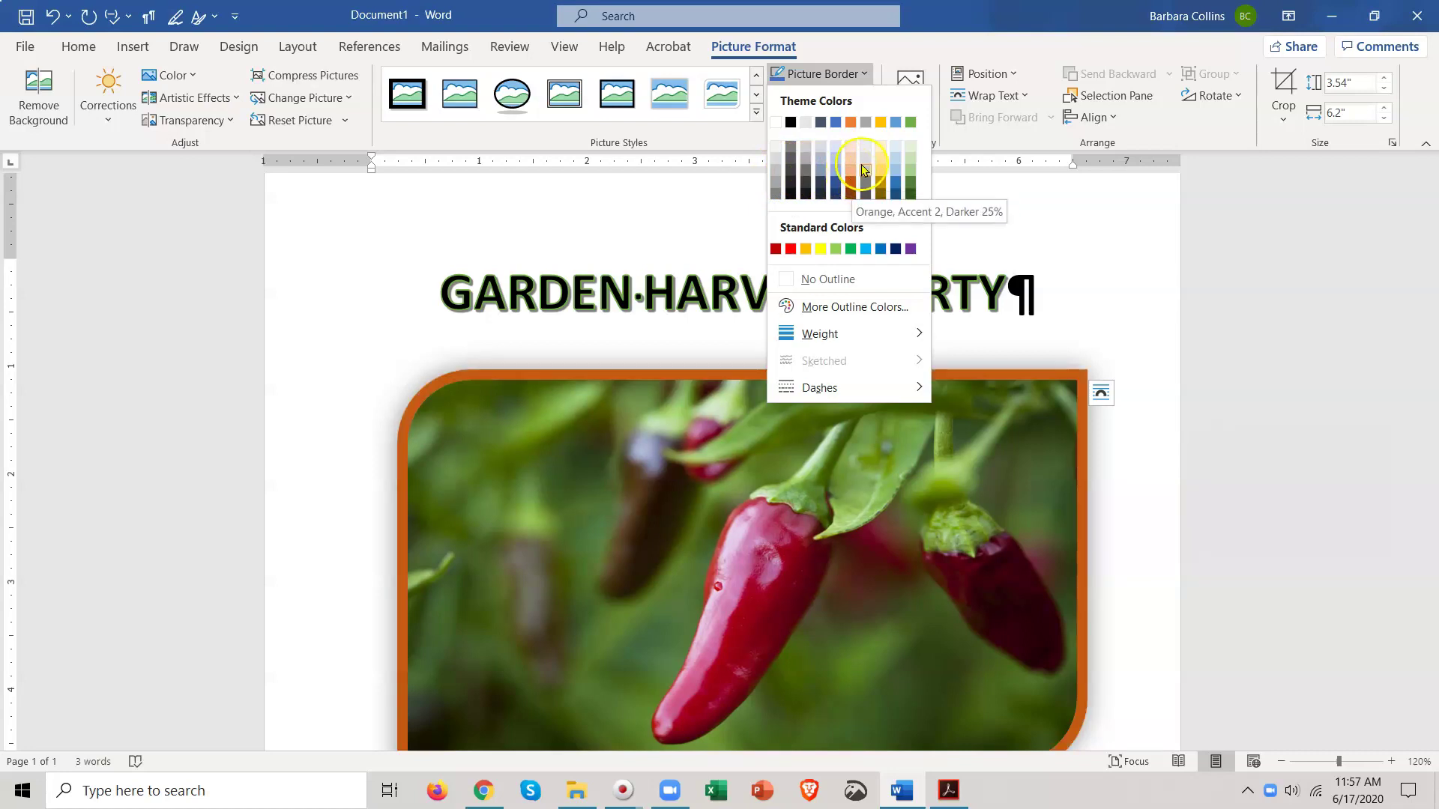
{"action": "left_click", "coordinate": [881, 122]}
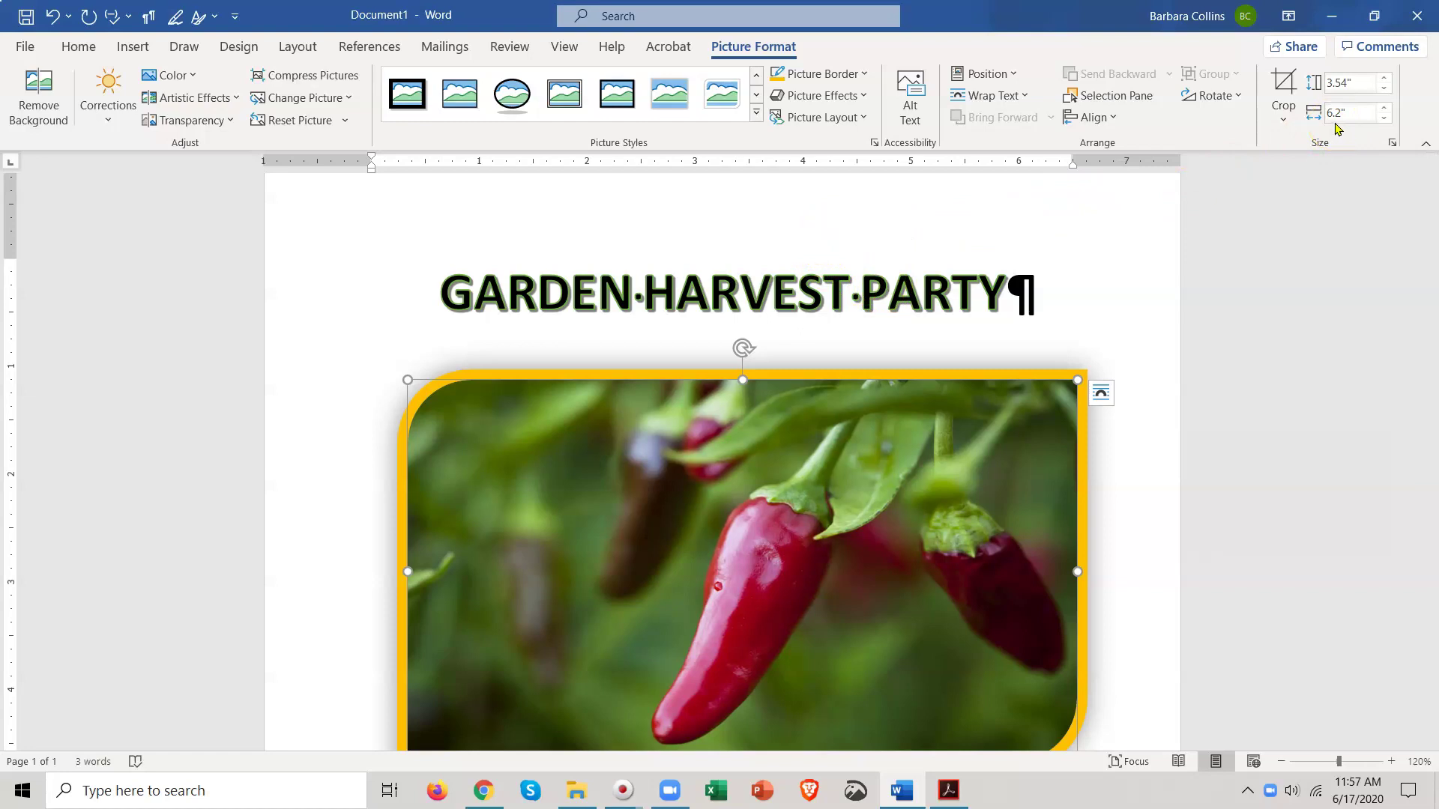
Set the chili pepper picture's height to 3.5", letting the width follow proportionally.
{"action": "left_click", "coordinate": [1367, 81]}
{"action": "type", "text": "3."}
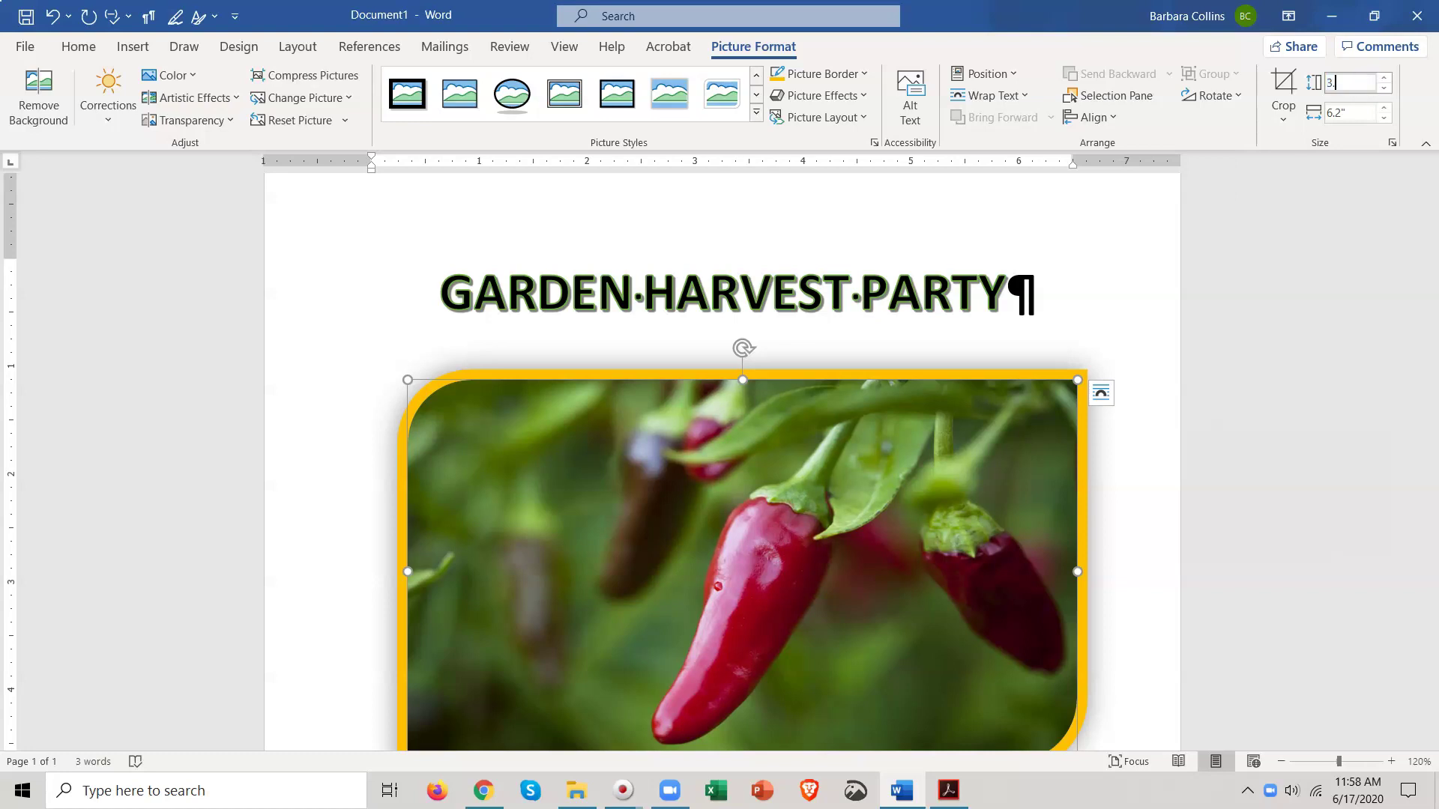
{"action": "key", "text": "Return"}
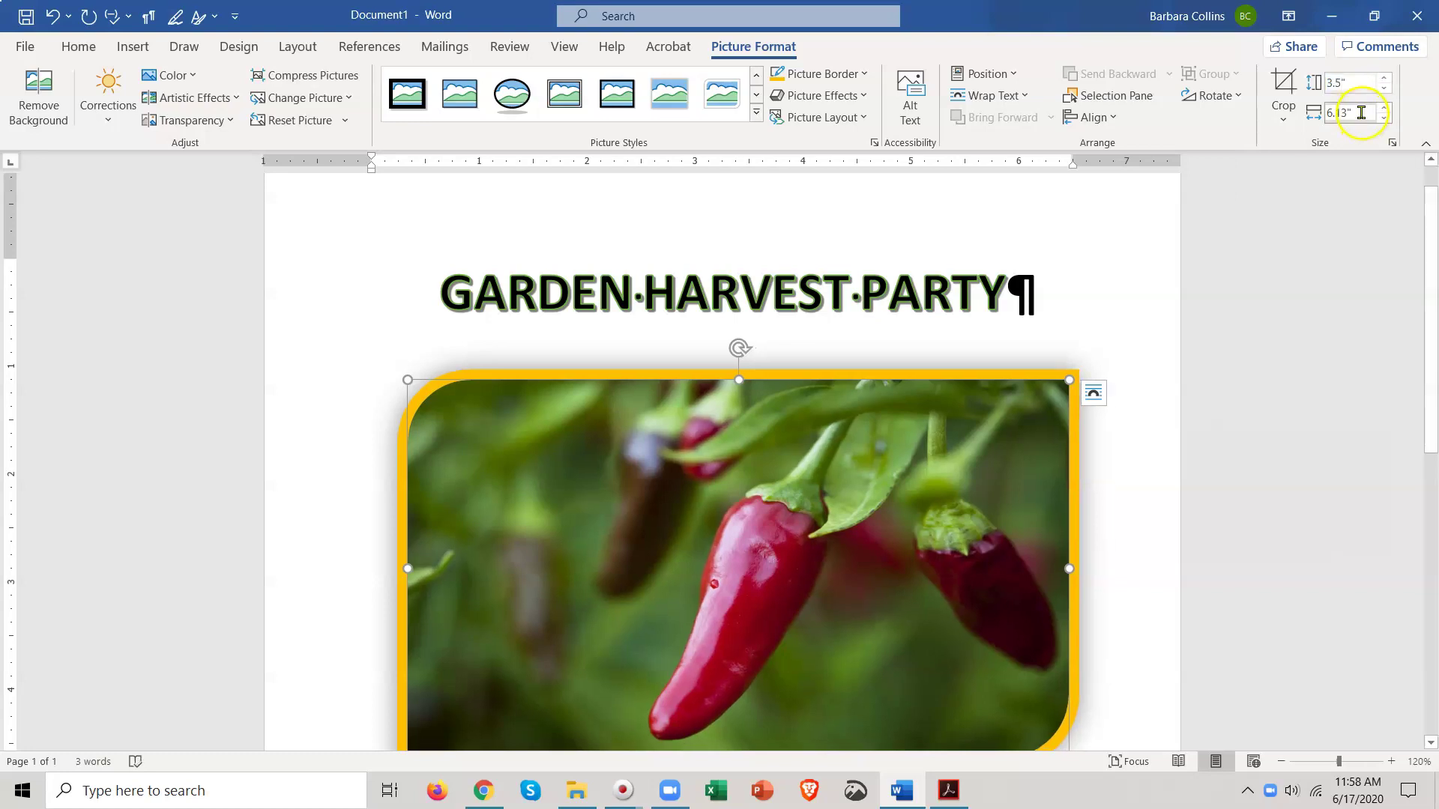
{"action": "left_click", "coordinate": [1328, 112]}
{"action": "left_click", "coordinate": [1362, 116]}
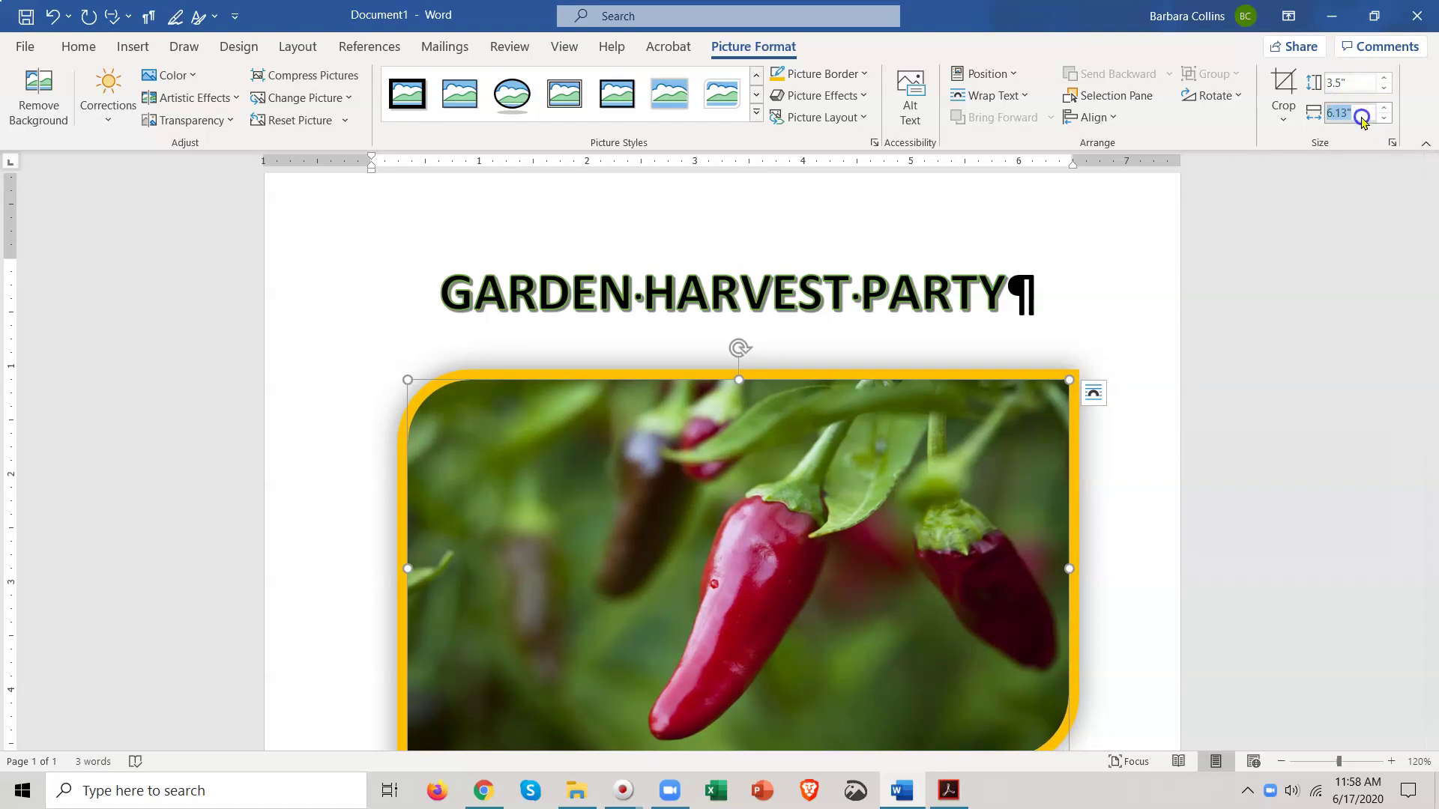
{"action": "key", "text": "Return"}
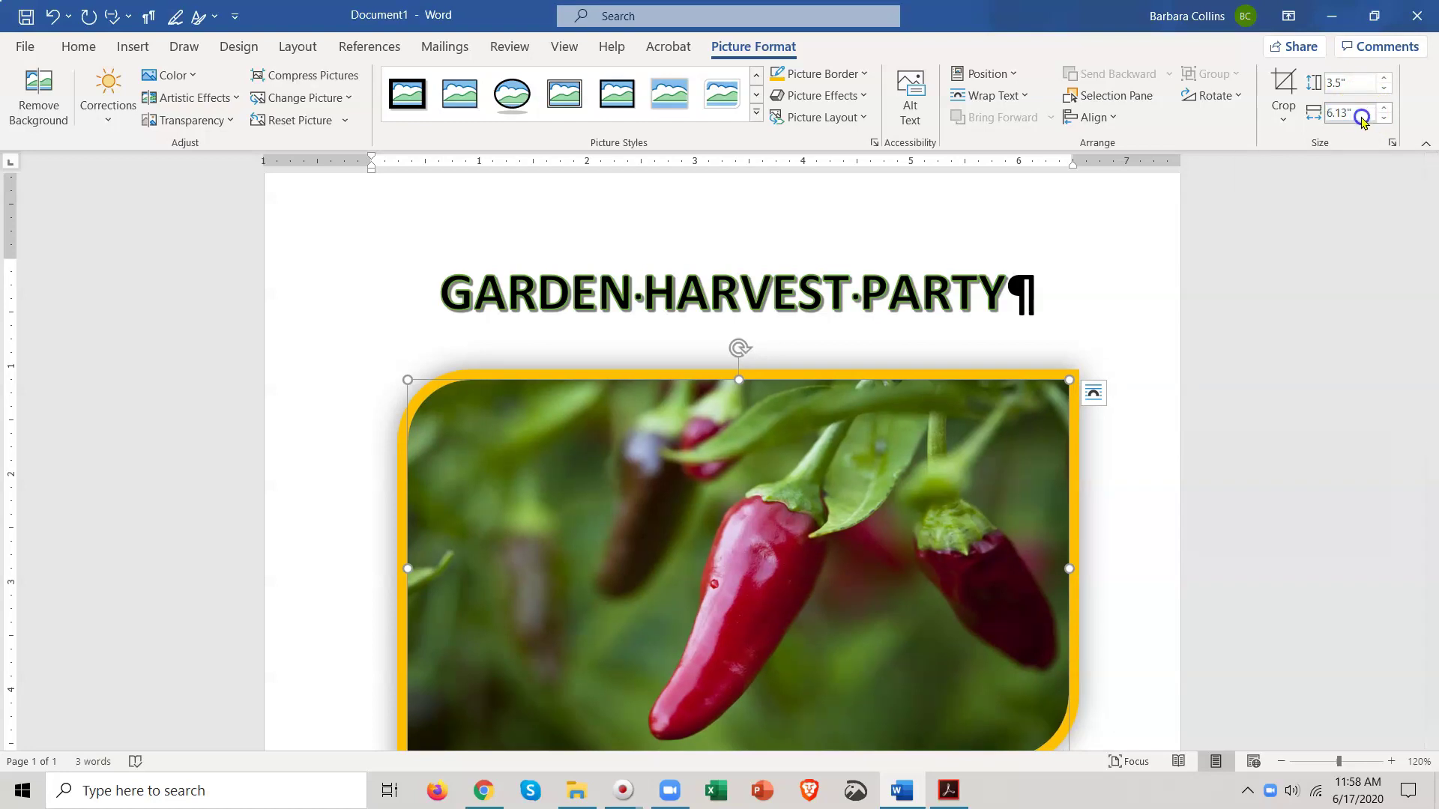
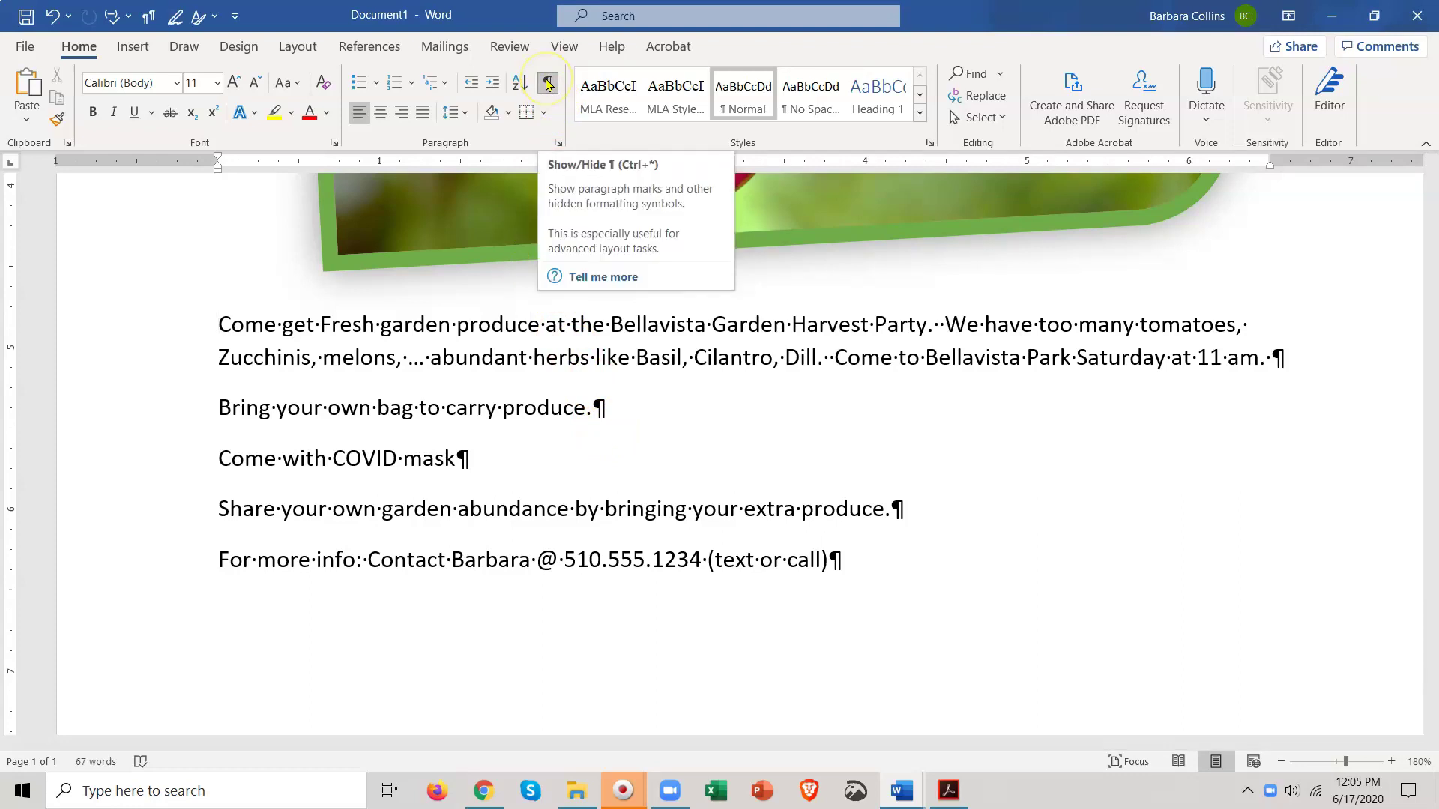
Toggle the paragraph marks off and on in the flyer text, leaving them hidden.
{"action": "left_click", "coordinate": [548, 85]}
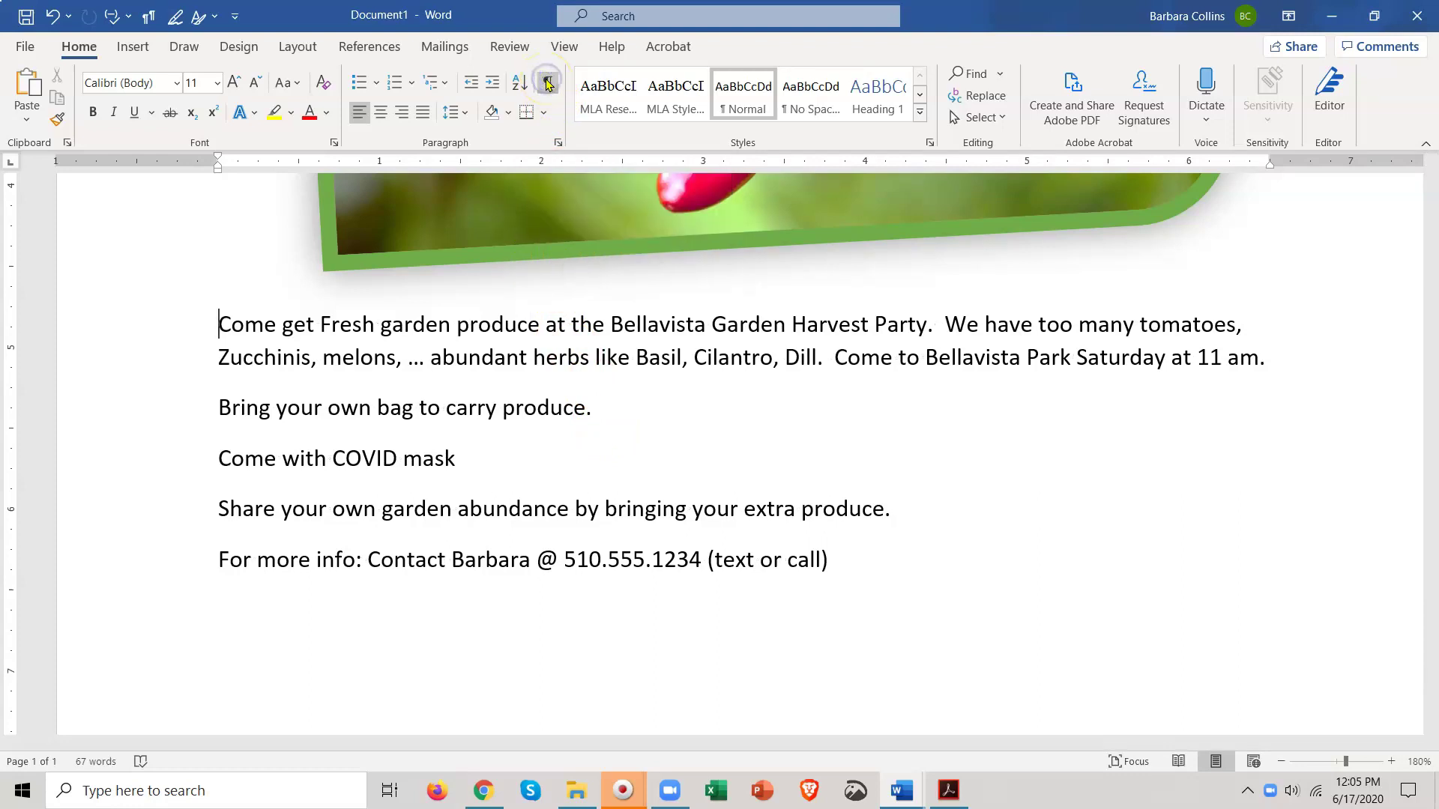
{"action": "left_click", "coordinate": [548, 84]}
{"action": "left_click", "coordinate": [548, 85]}
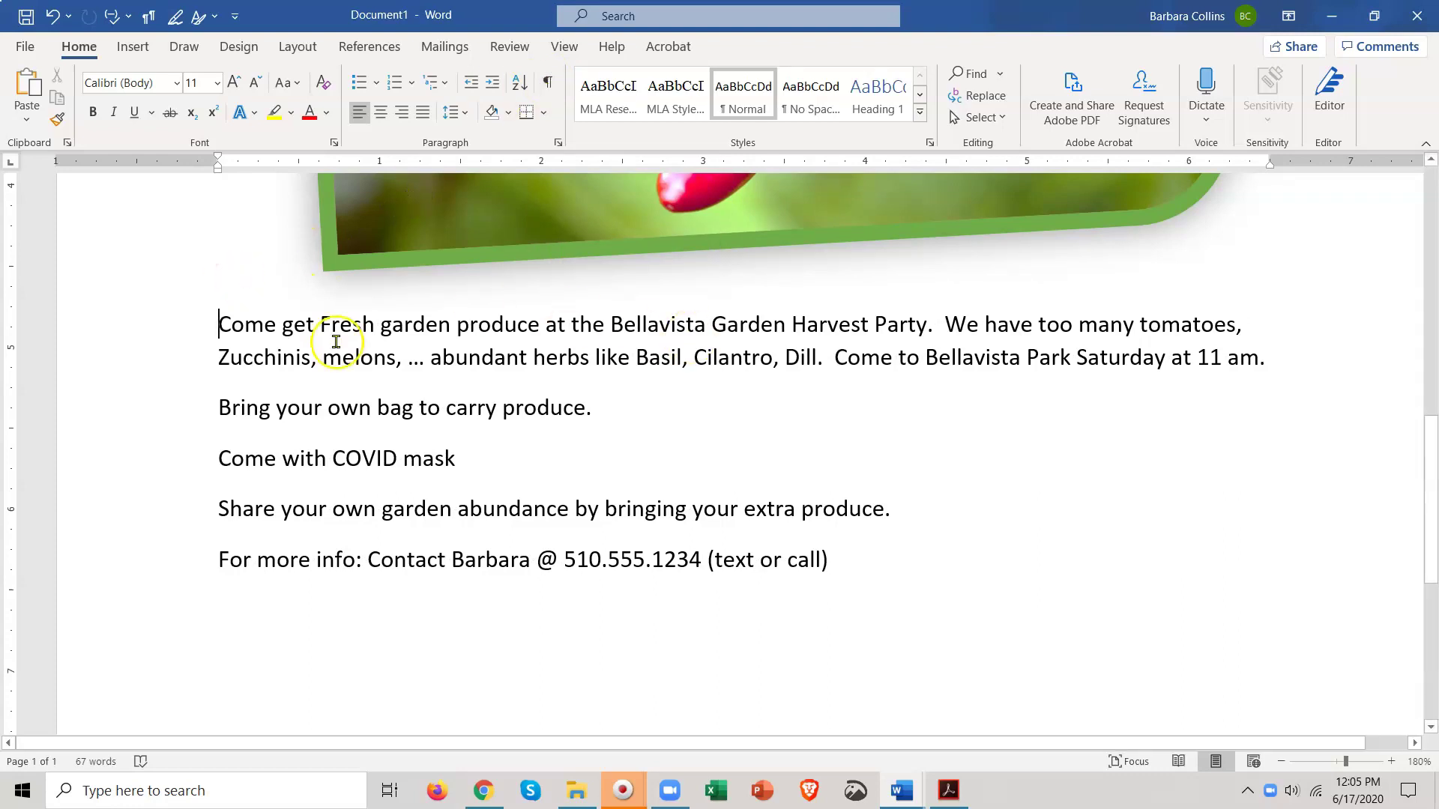
{"action": "left_click", "coordinate": [548, 85]}
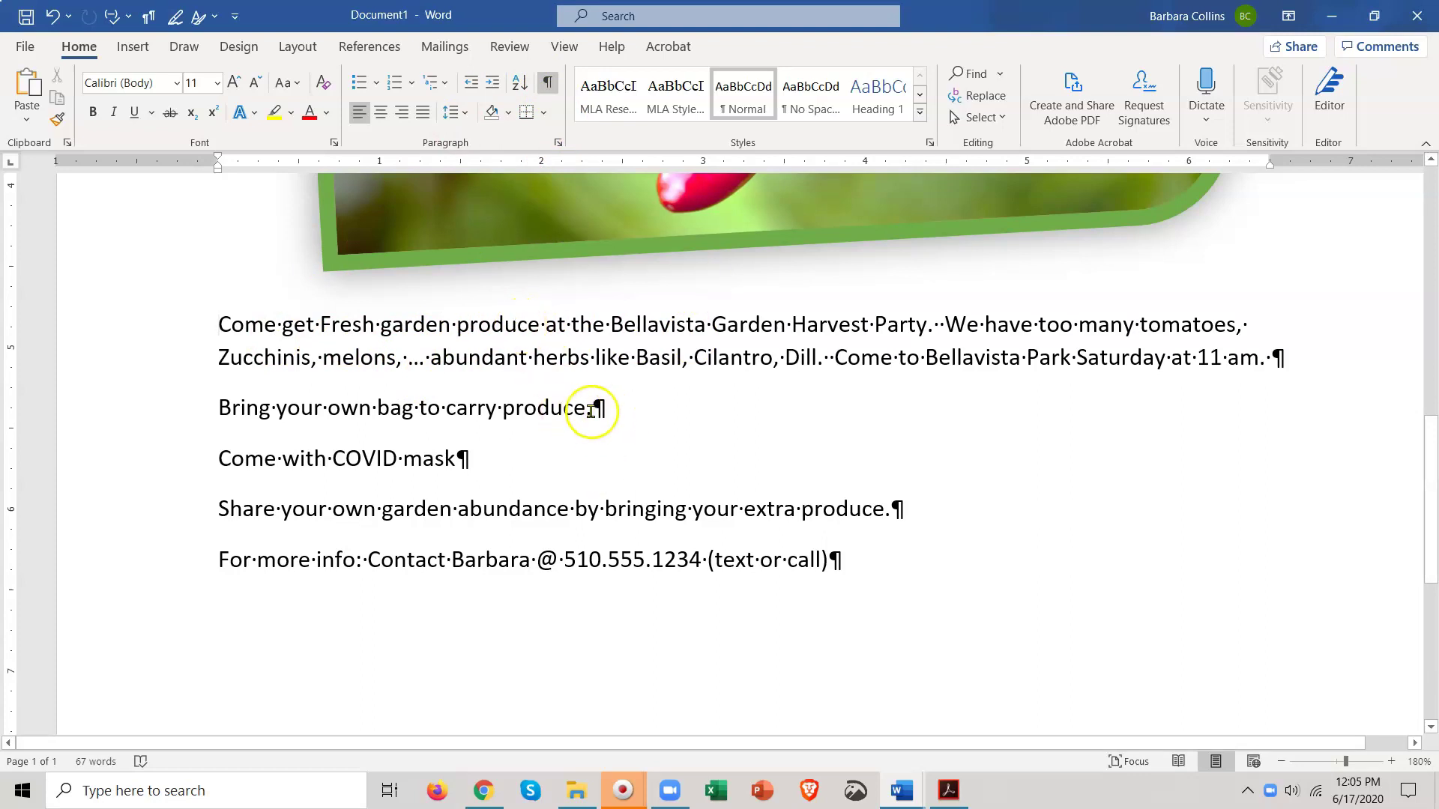
{"action": "left_click", "coordinate": [548, 84]}
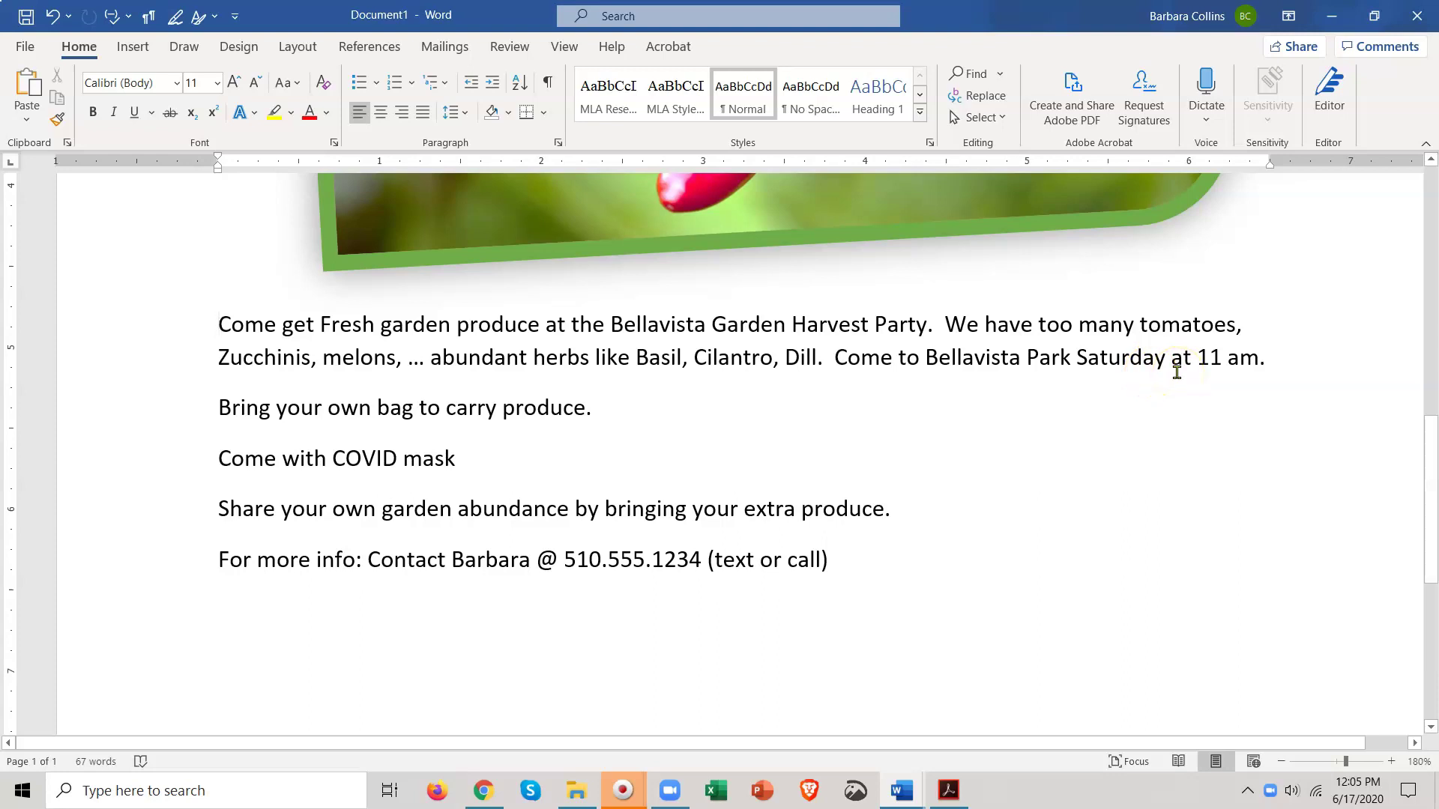
Insert an empty paragraph after the flyer's opening paragraph, then delete it.
{"action": "left_click", "coordinate": [1287, 363]}
{"action": "key", "text": "Return"}
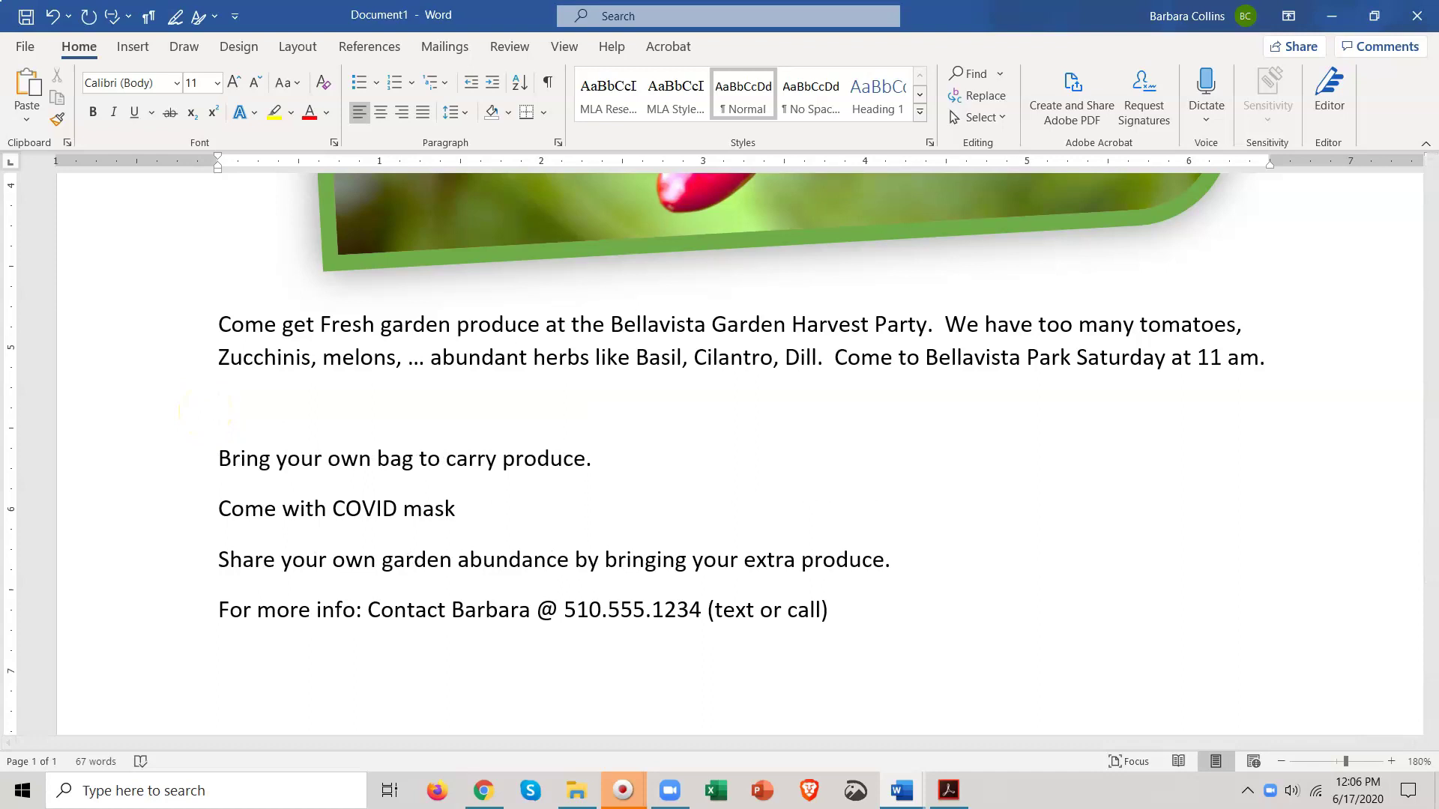
{"action": "key", "text": "Delete"}
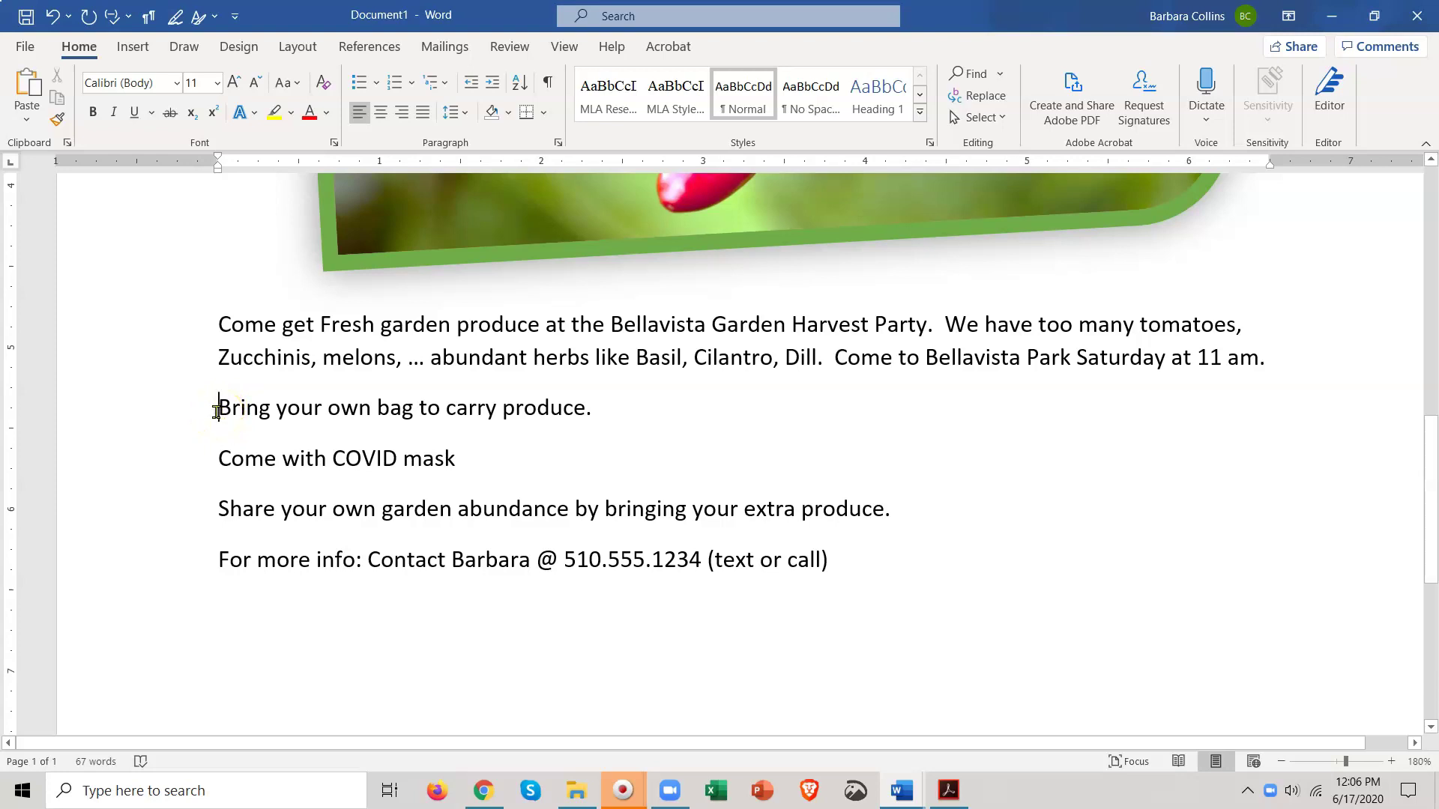
Format the three lines from "Bring your own bag" to "Share your own garden abundance" as a list with four-diamond bullets.
{"action": "left_click_drag", "start_coordinate": [216, 412], "coordinate": [913, 501]}
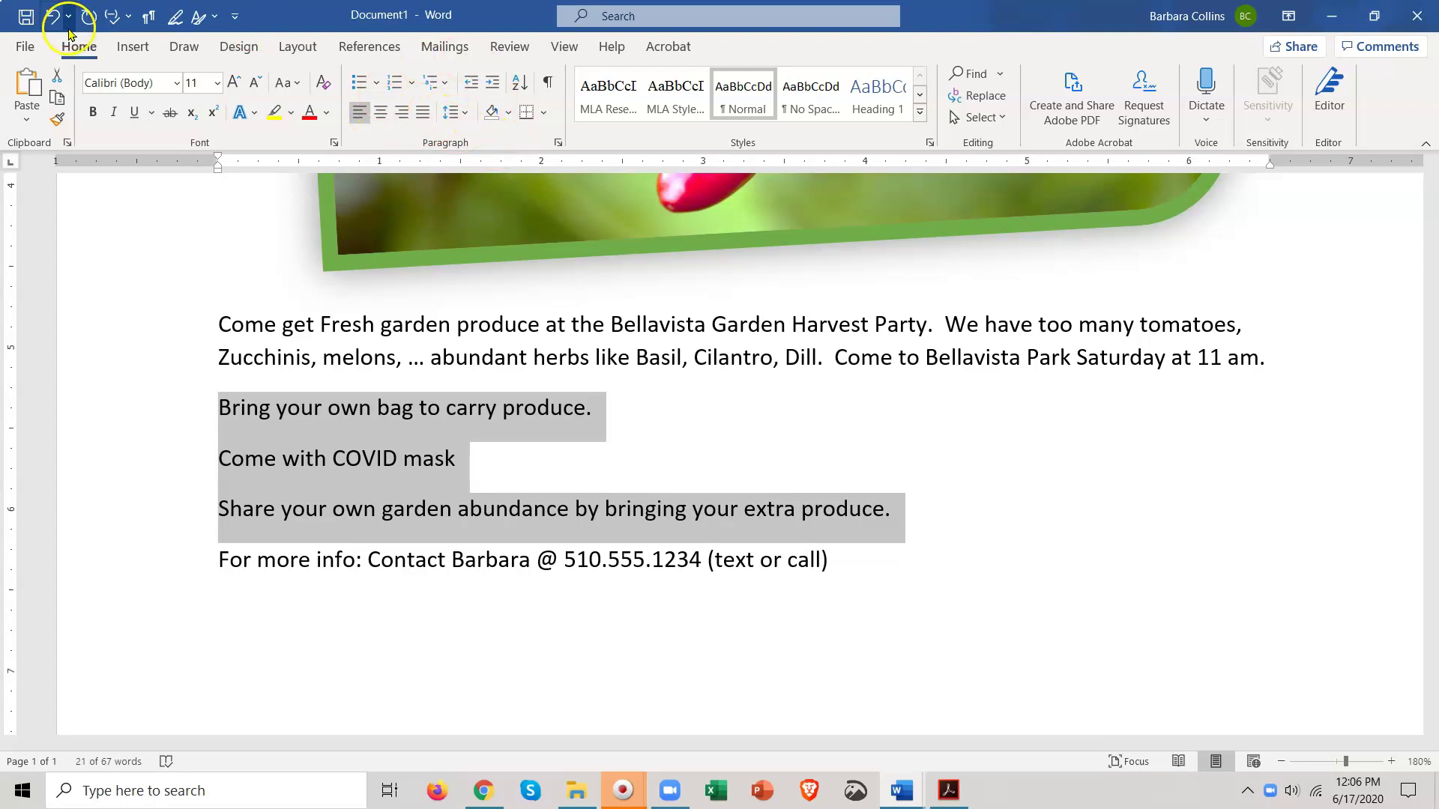
{"action": "left_click", "coordinate": [378, 87]}
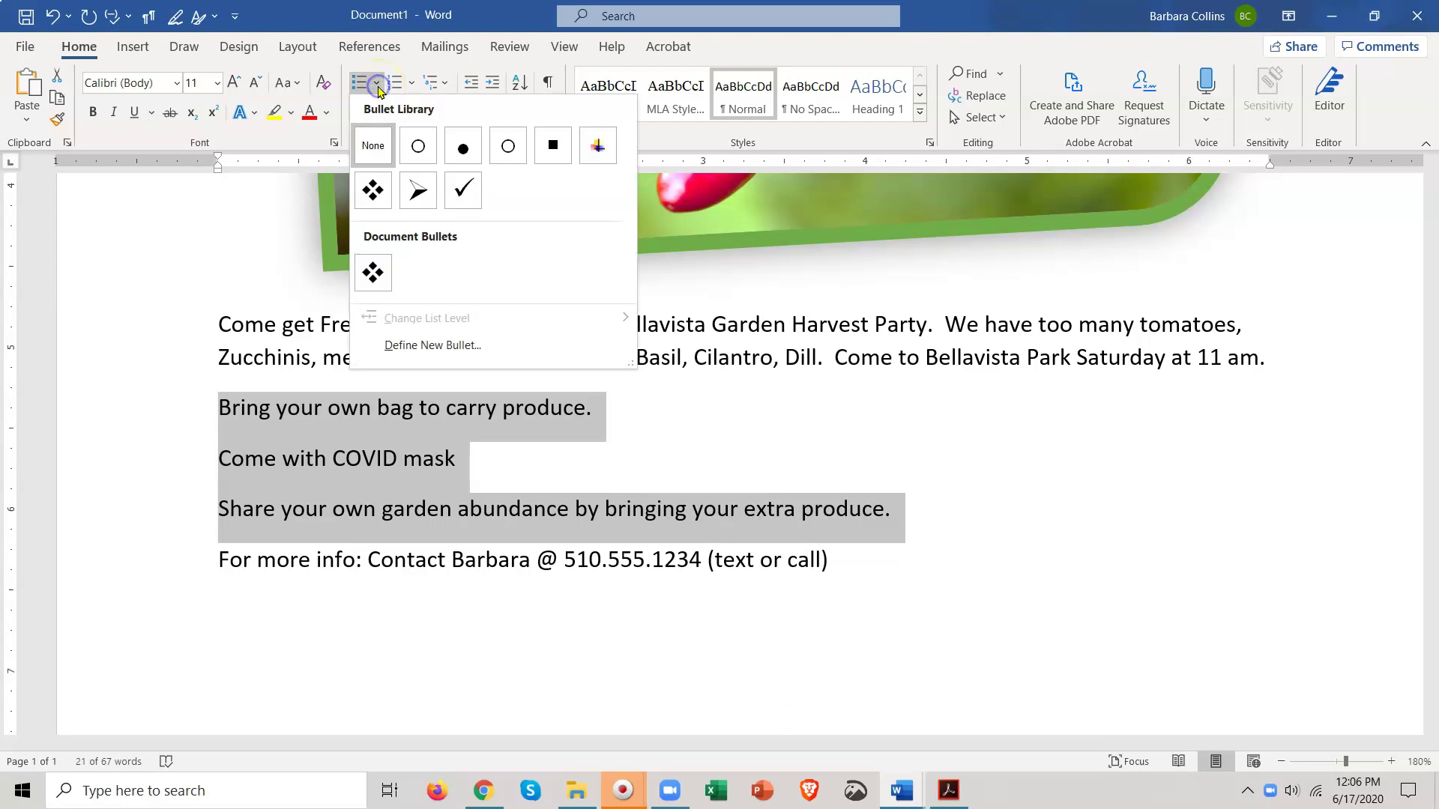
{"action": "left_click", "coordinate": [365, 193]}
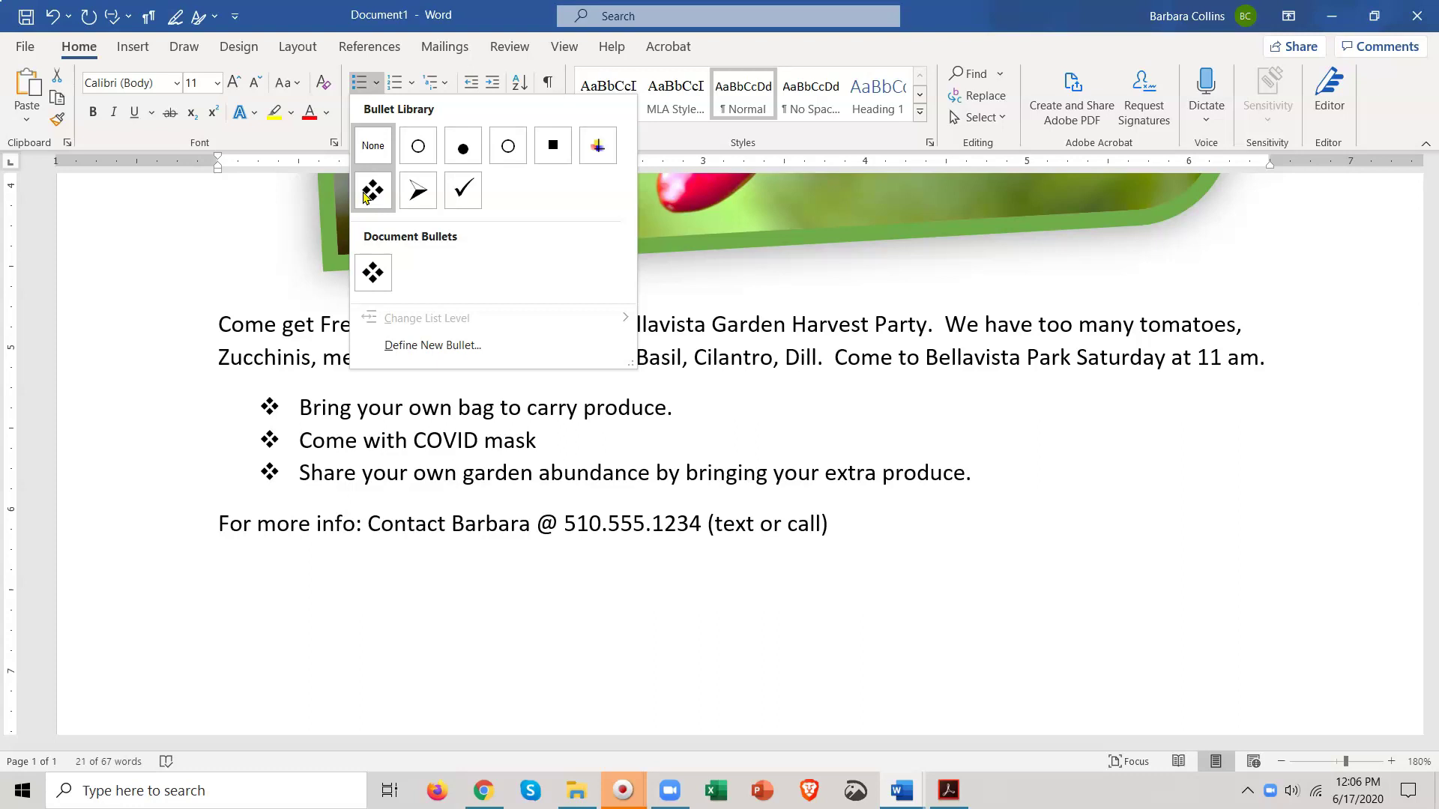
{"action": "left_click", "coordinate": [365, 194]}
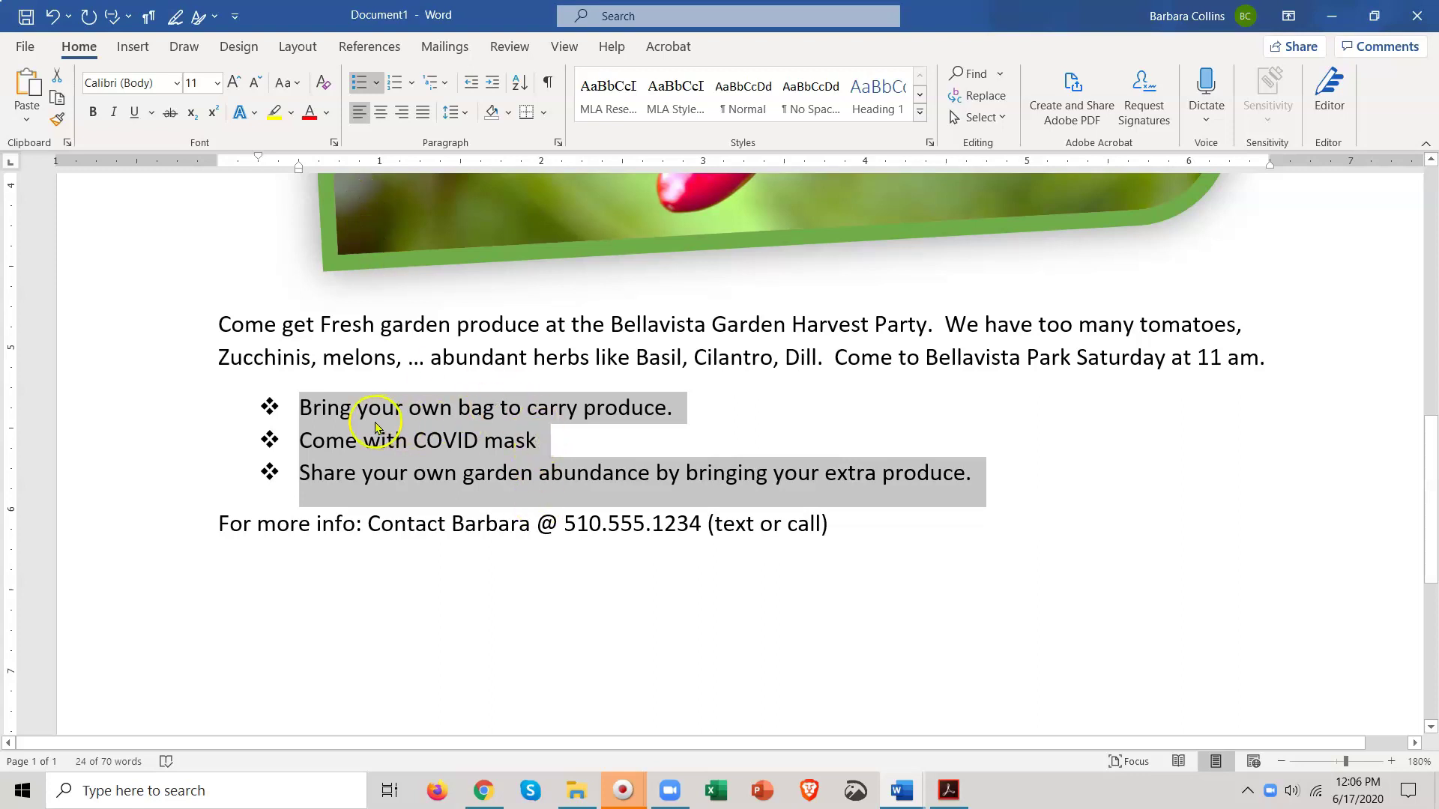
{"action": "left_click", "coordinate": [409, 629]}
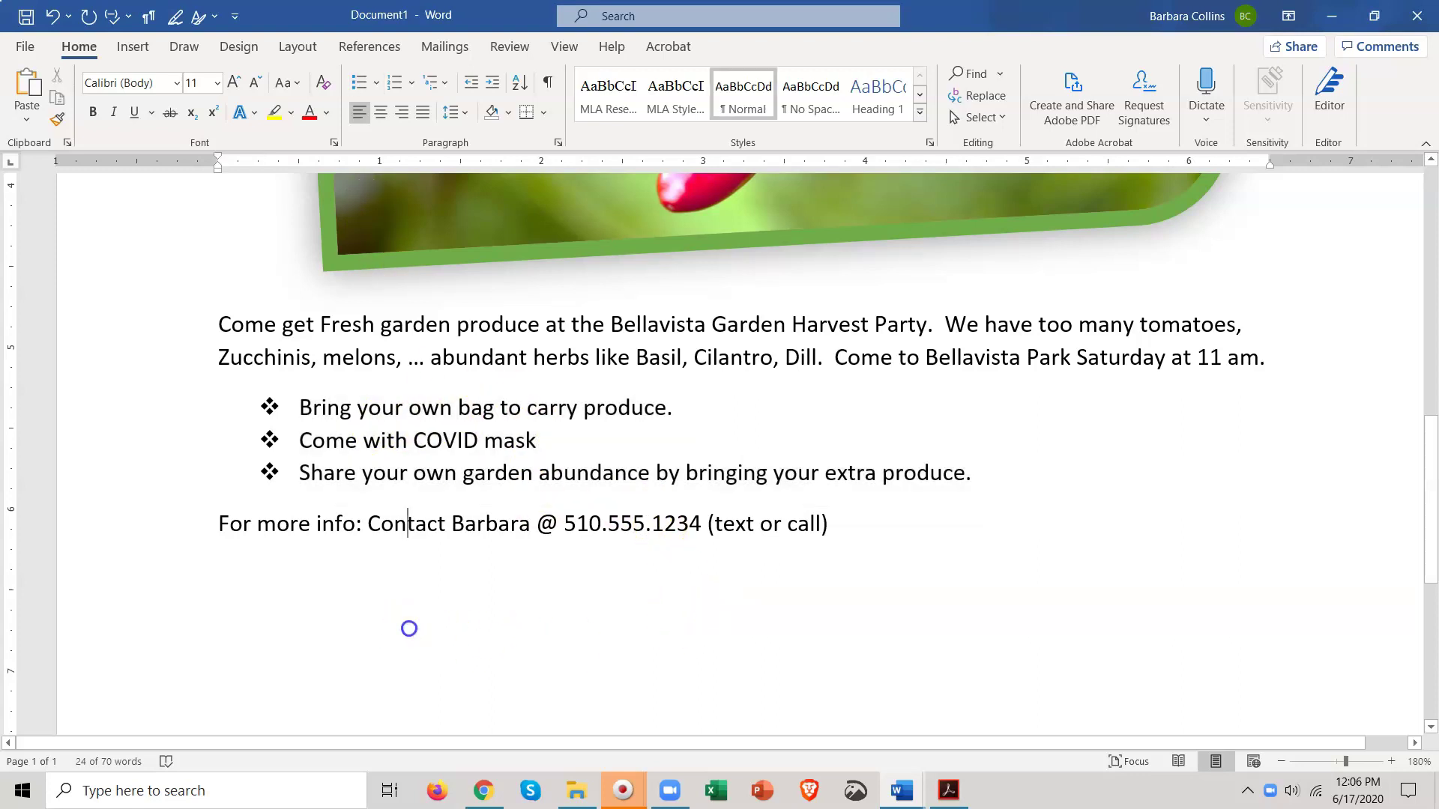
Start a bulleted list on a new line below the contact line, with "Bring your own bag" as the first item.
{"action": "left_click", "coordinate": [227, 606]}
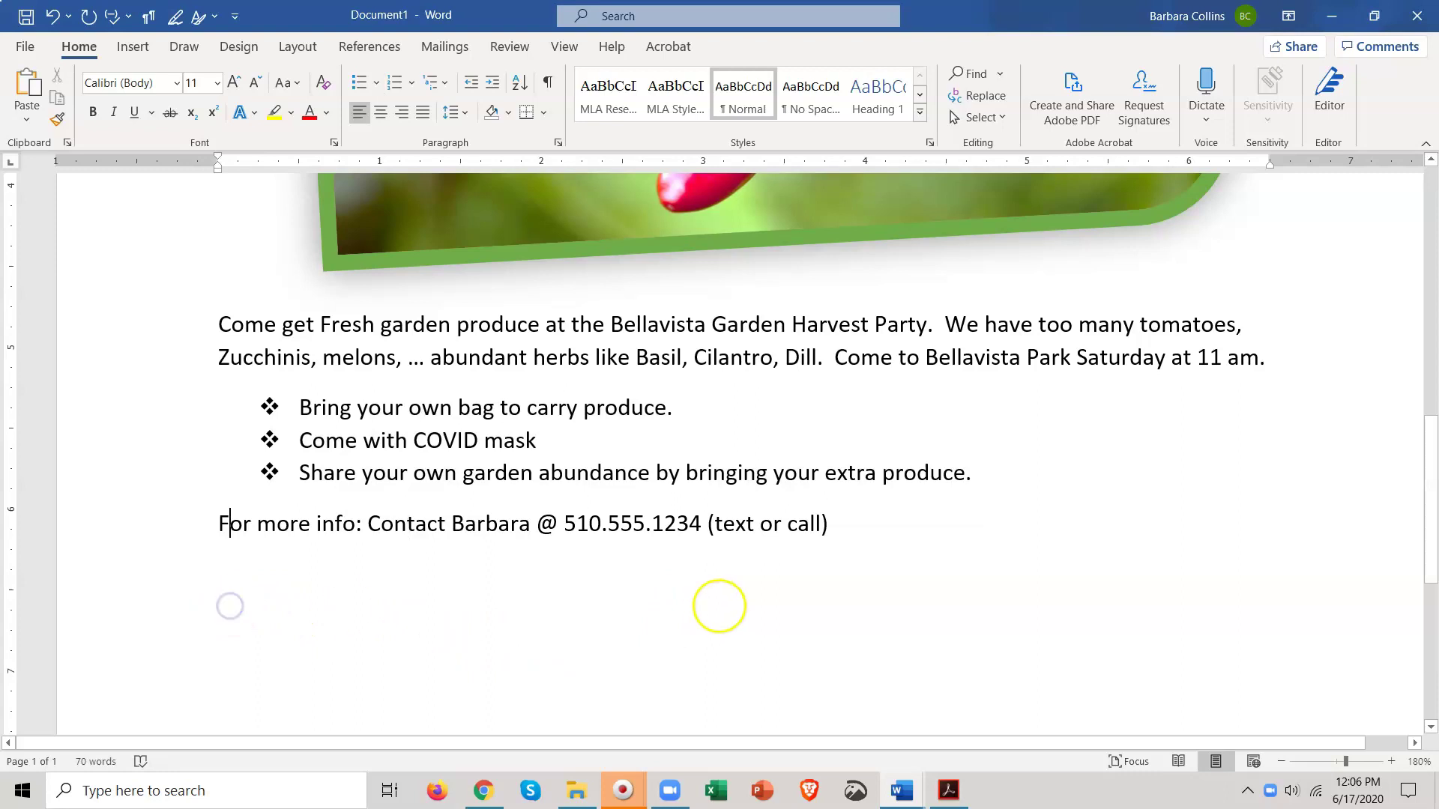
{"action": "left_click", "coordinate": [901, 524]}
{"action": "key", "text": "Return"}
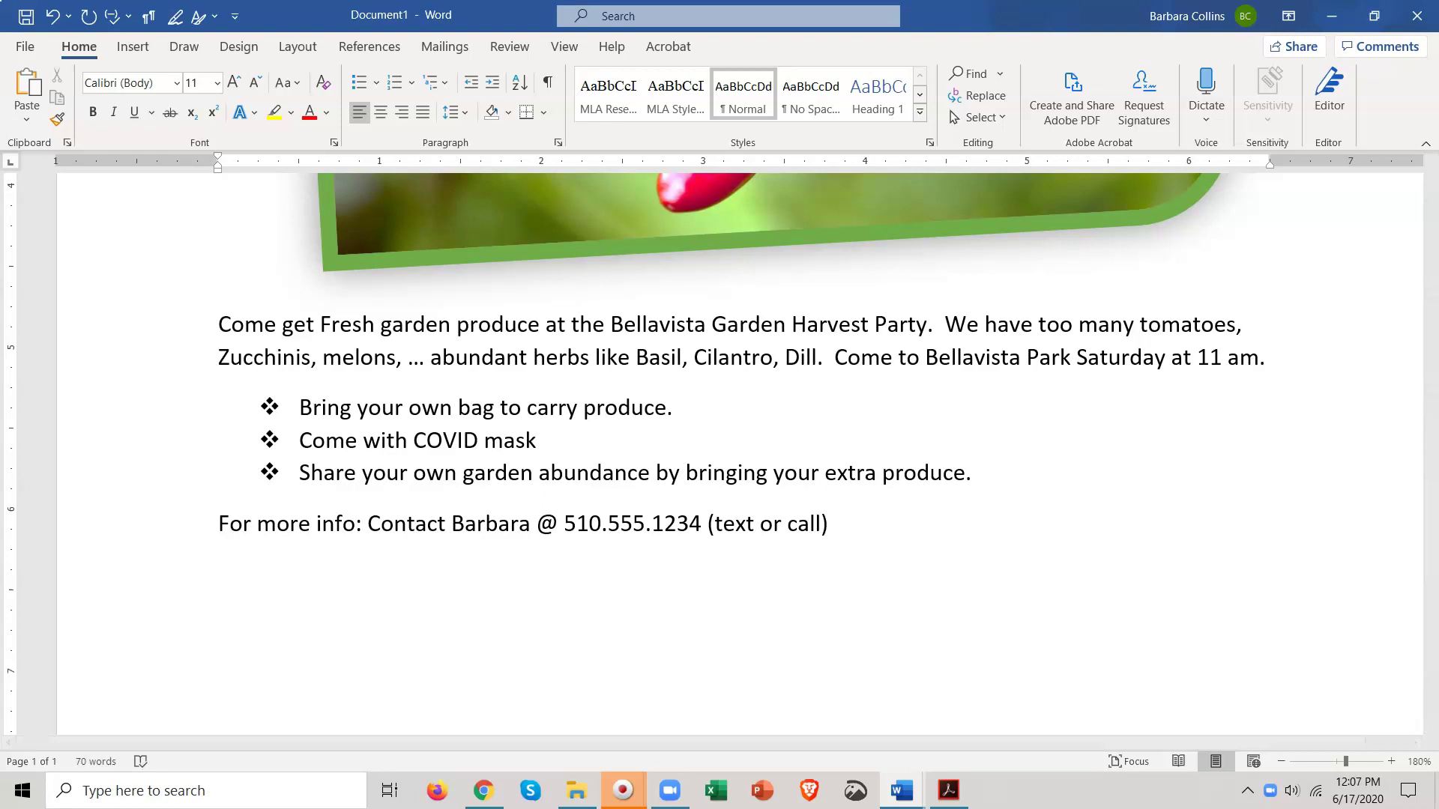
{"action": "left_click", "coordinate": [357, 86]}
{"action": "type", "text": "B"}
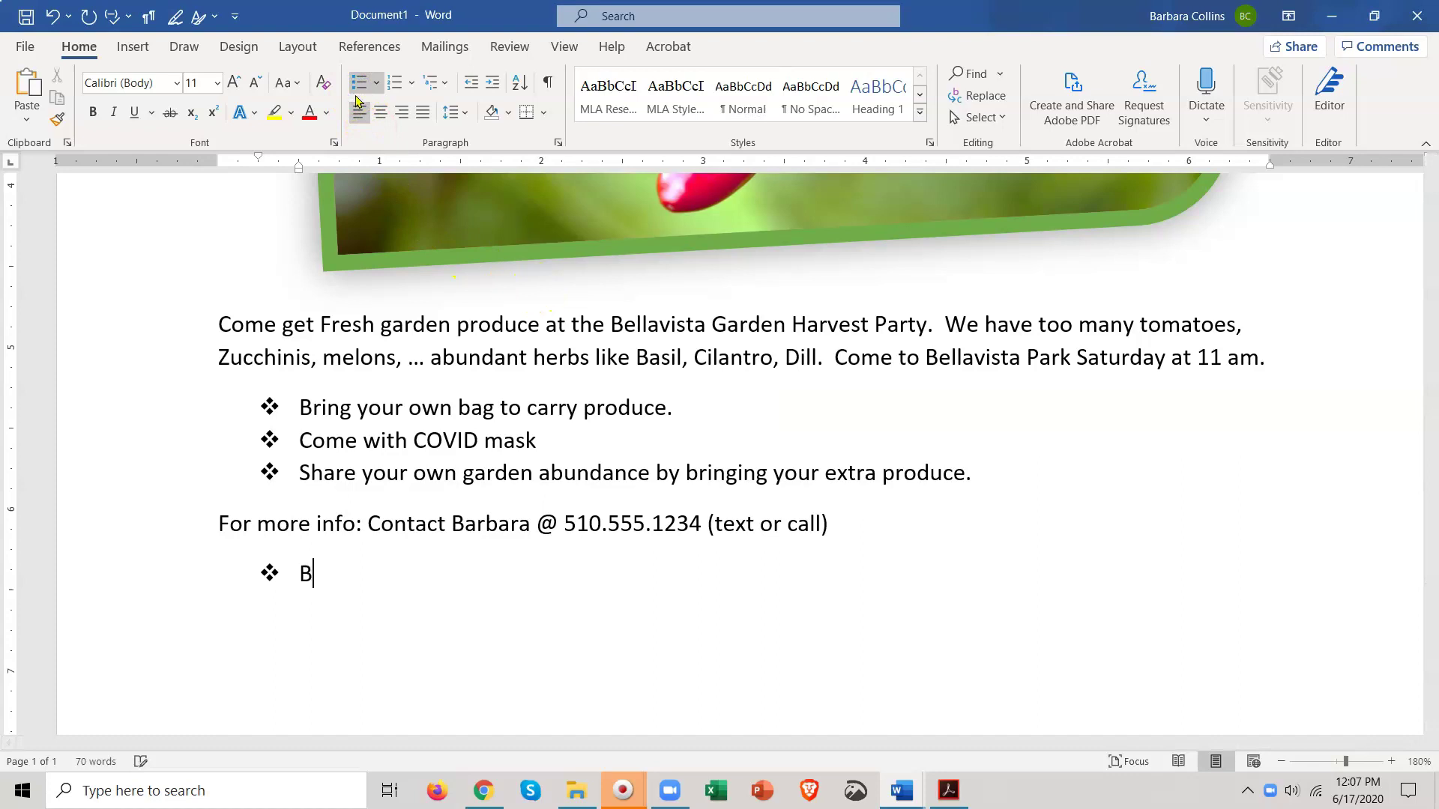
{"action": "type", "text": "ring you"}
{"action": "type", "text": "r own"}
{"action": "type", "text": " bafg"}
{"action": "type", "text": "g"}
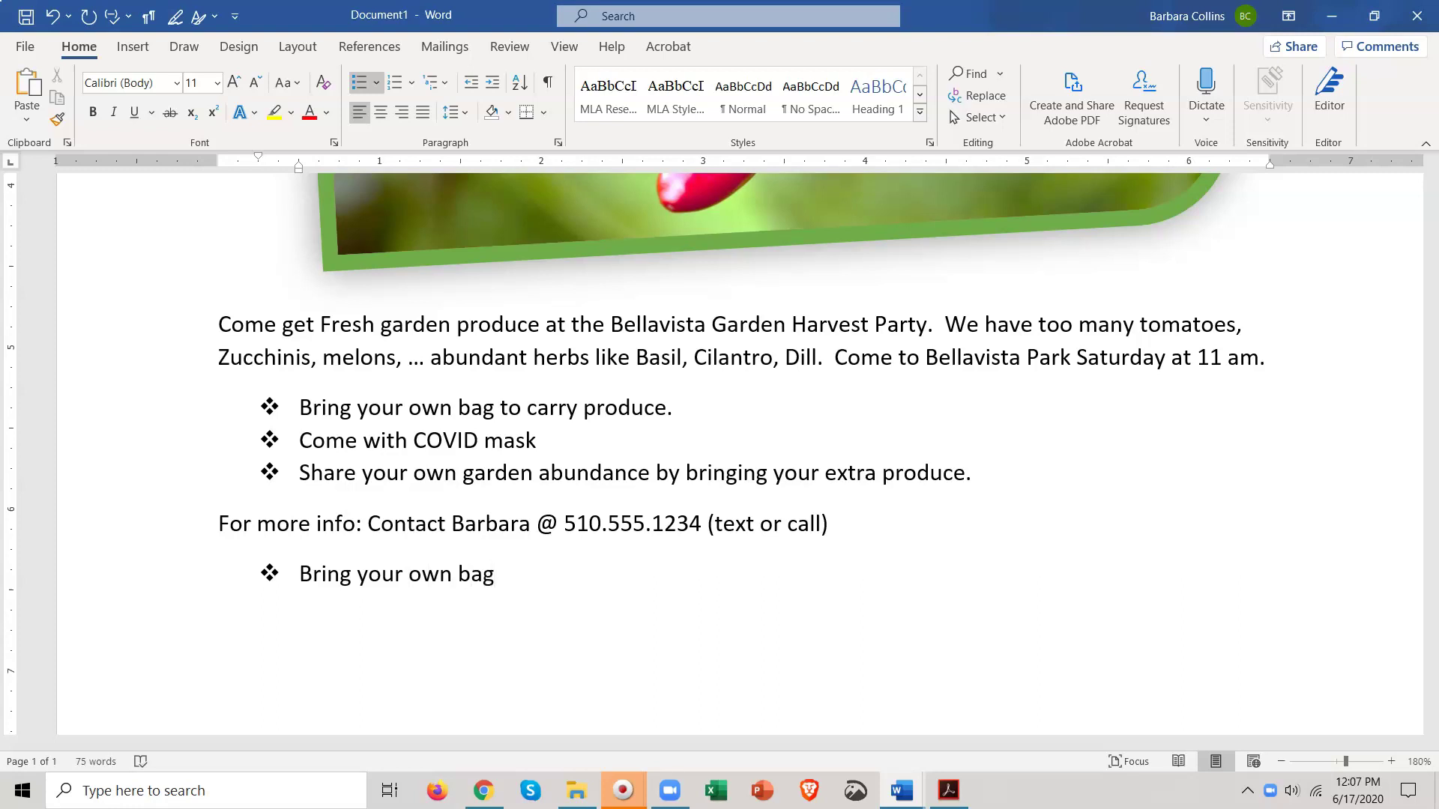
Add the filler items "Lkfd jkjfo;k fa" and "Hjfk hjkfhjkahfl" to the practice list and end it with an unbulleted line.
{"action": "key", "text": "Return"}
{"action": "type", "text": "lkfd jkjfo;k fa"}
{"action": "key", "text": "Return"}
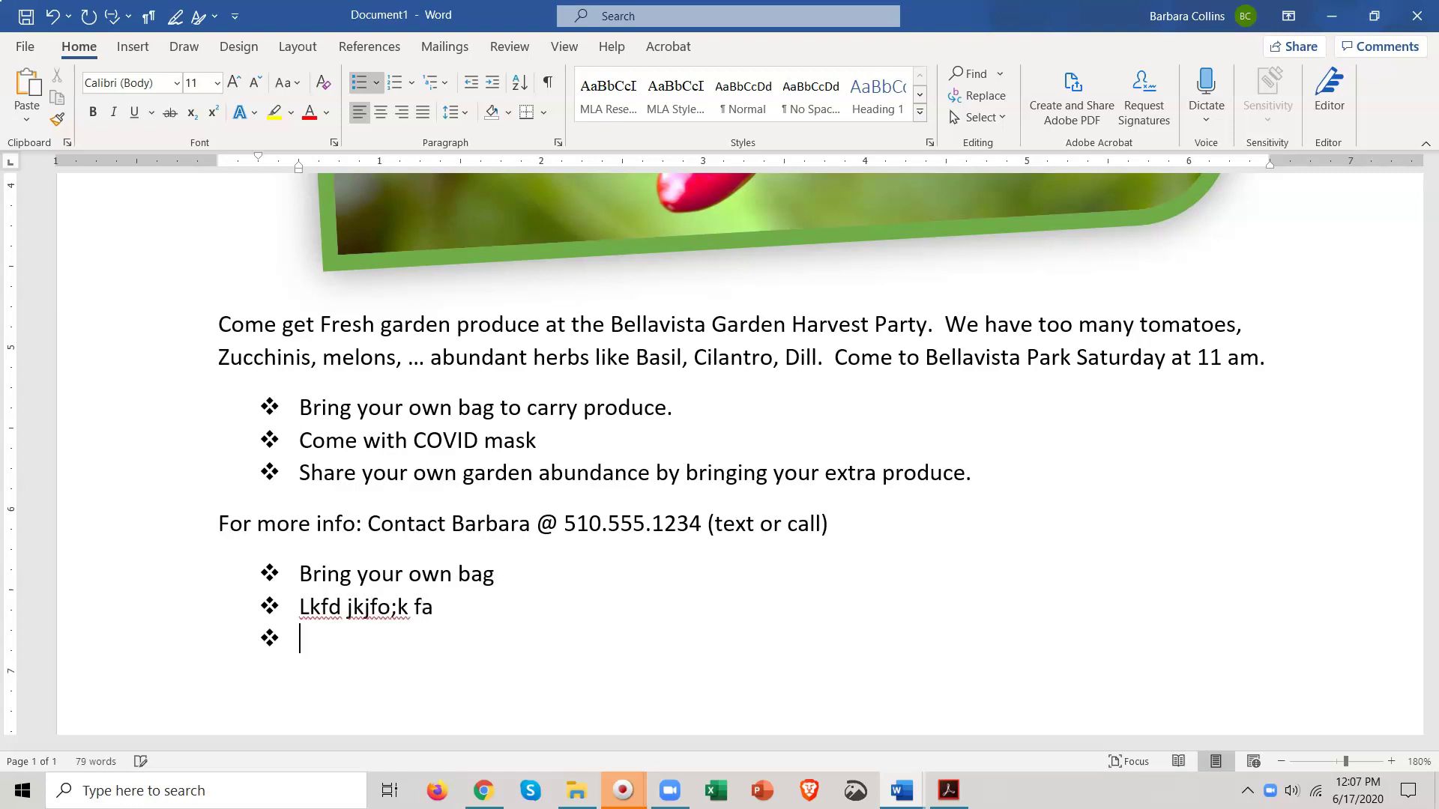
{"action": "type", "text": "hjfk hjkfhjkahfl"}
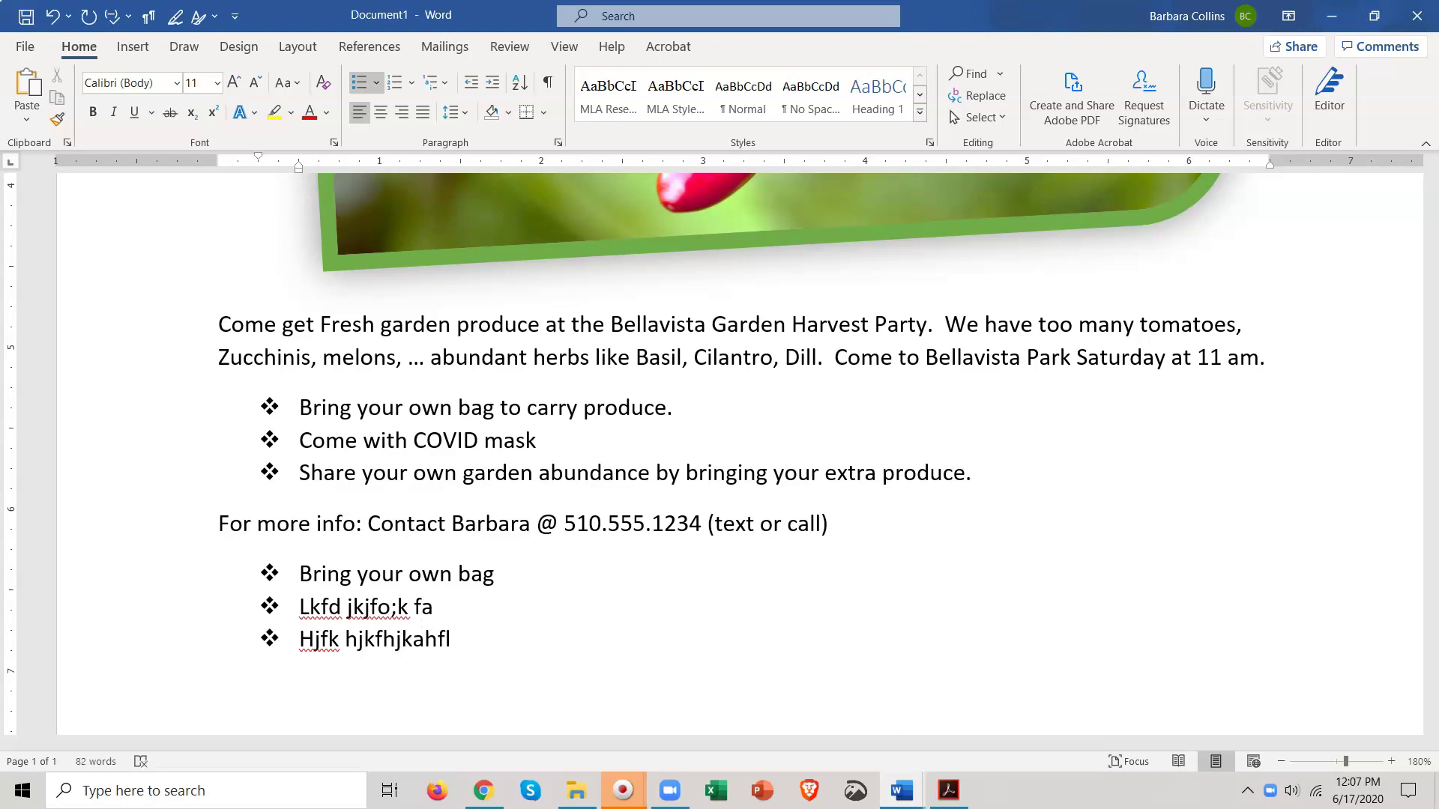
{"action": "key", "text": "Return"}
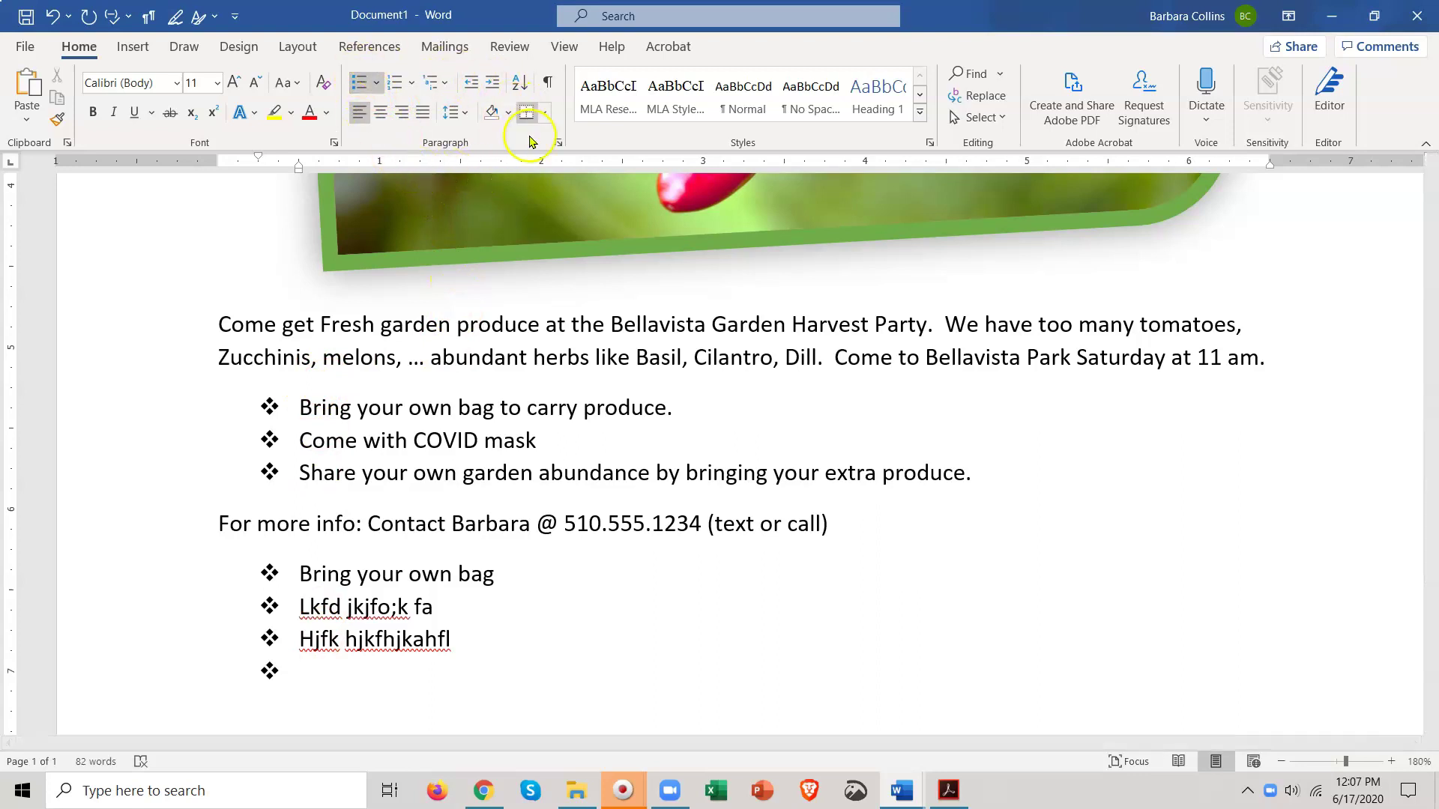
{"action": "left_click", "coordinate": [360, 83]}
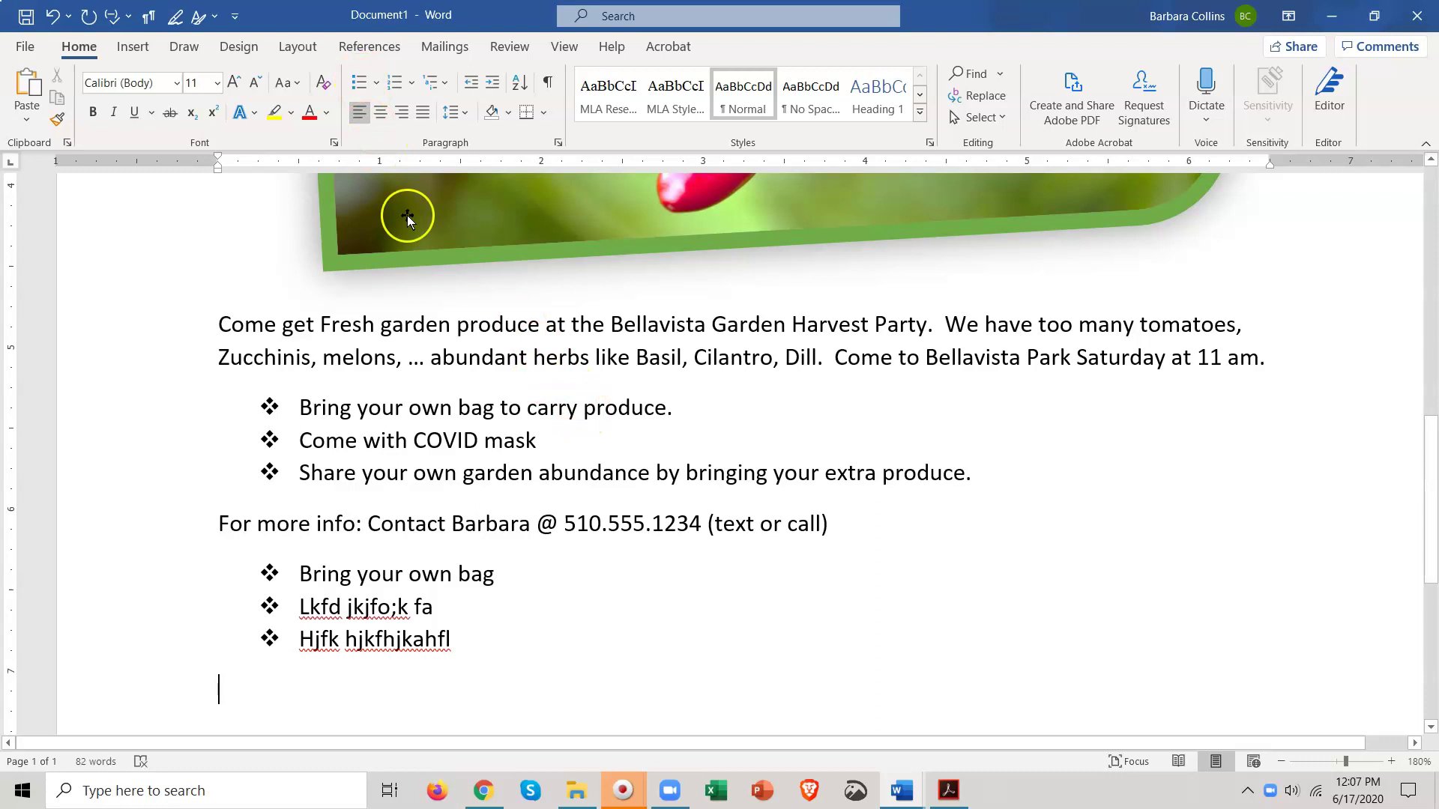
{"action": "left_click", "coordinate": [358, 84]}
{"action": "left_click", "coordinate": [358, 84]}
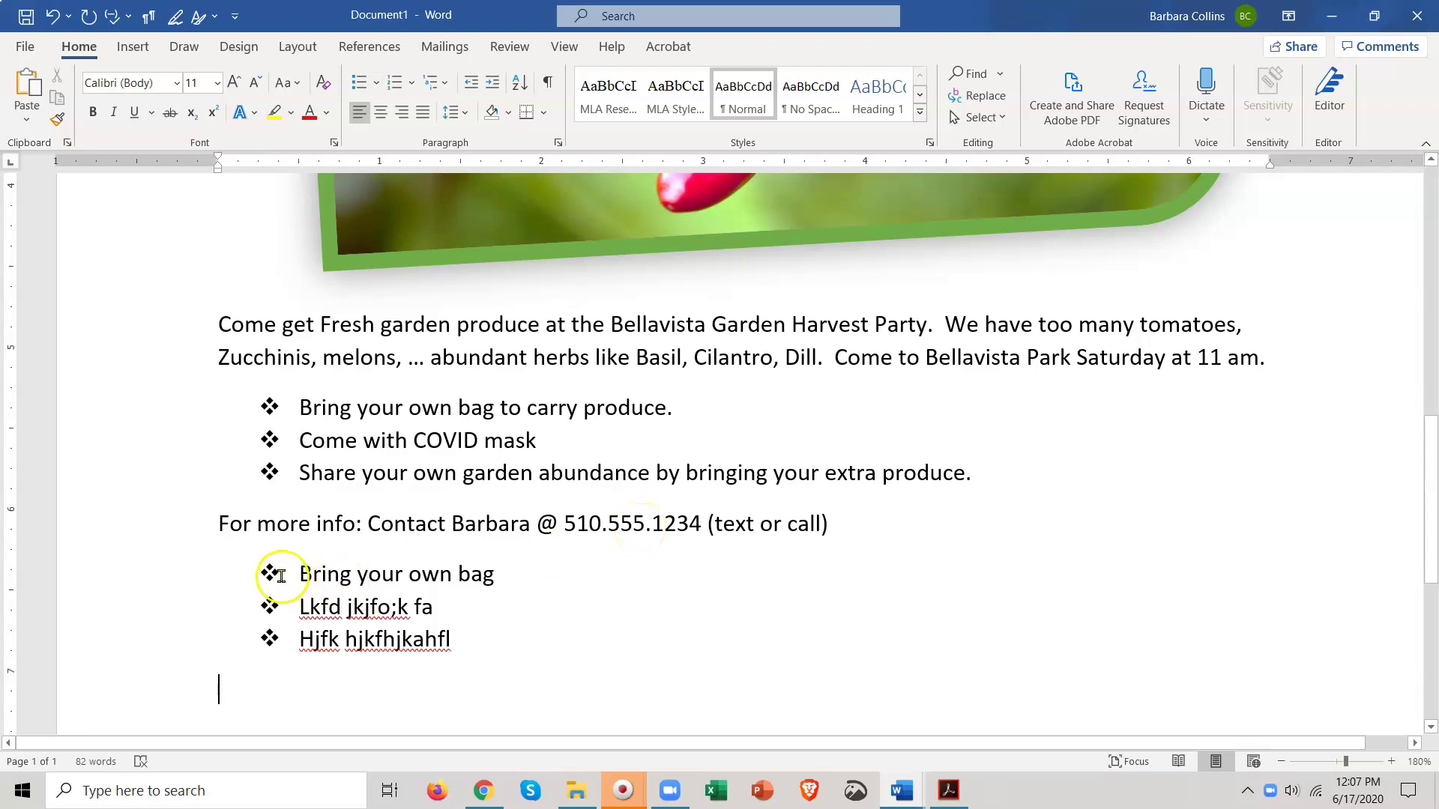
Delete the practice bulleted list below the contact line.
{"action": "left_click_drag", "start_coordinate": [512, 653], "coordinate": [241, 594]}
{"action": "key", "text": "Delete"}
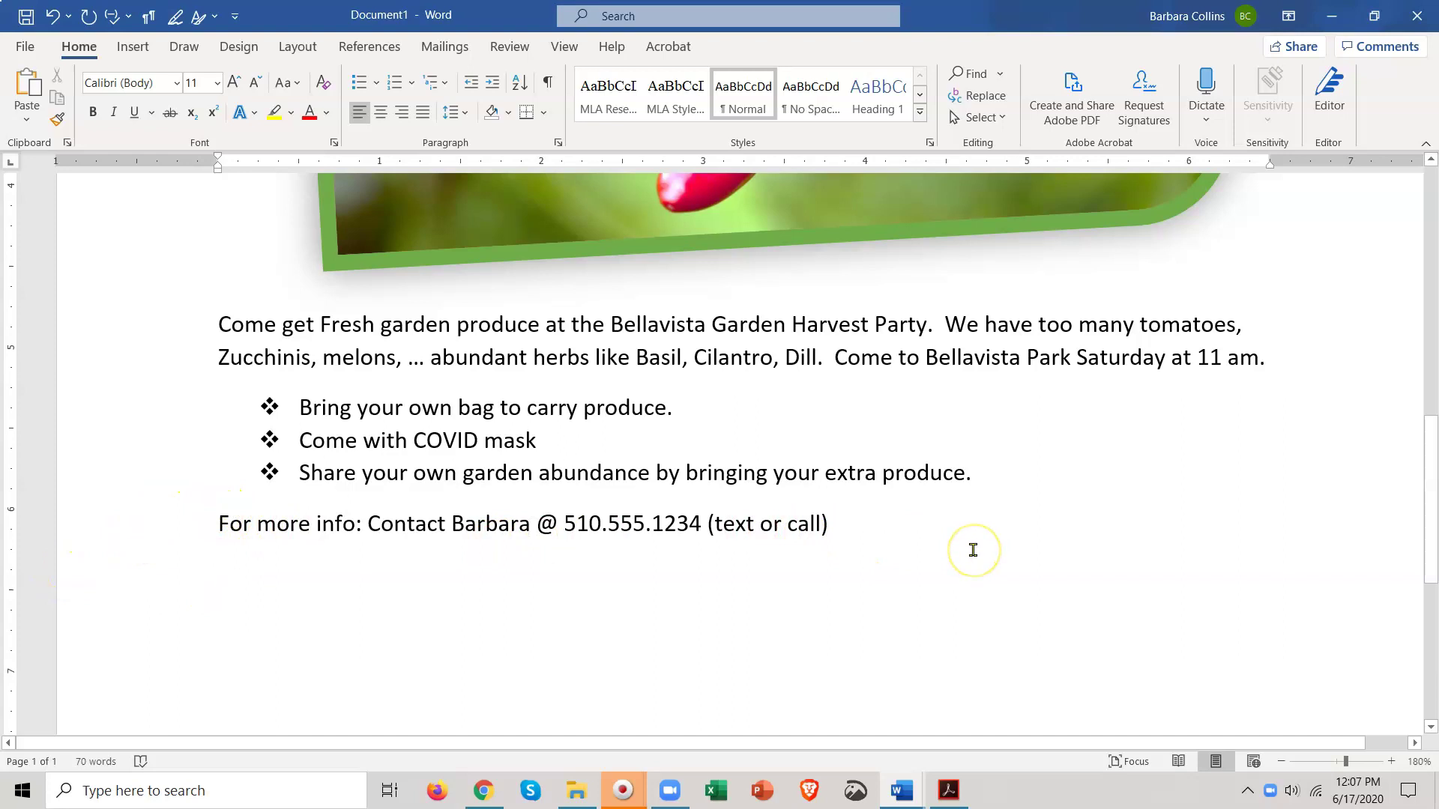
Select the word "Come" in the opening paragraph, then select that paragraph's whole second line.
{"action": "left_click", "coordinate": [305, 335]}
{"action": "double_click", "coordinate": [244, 328]}
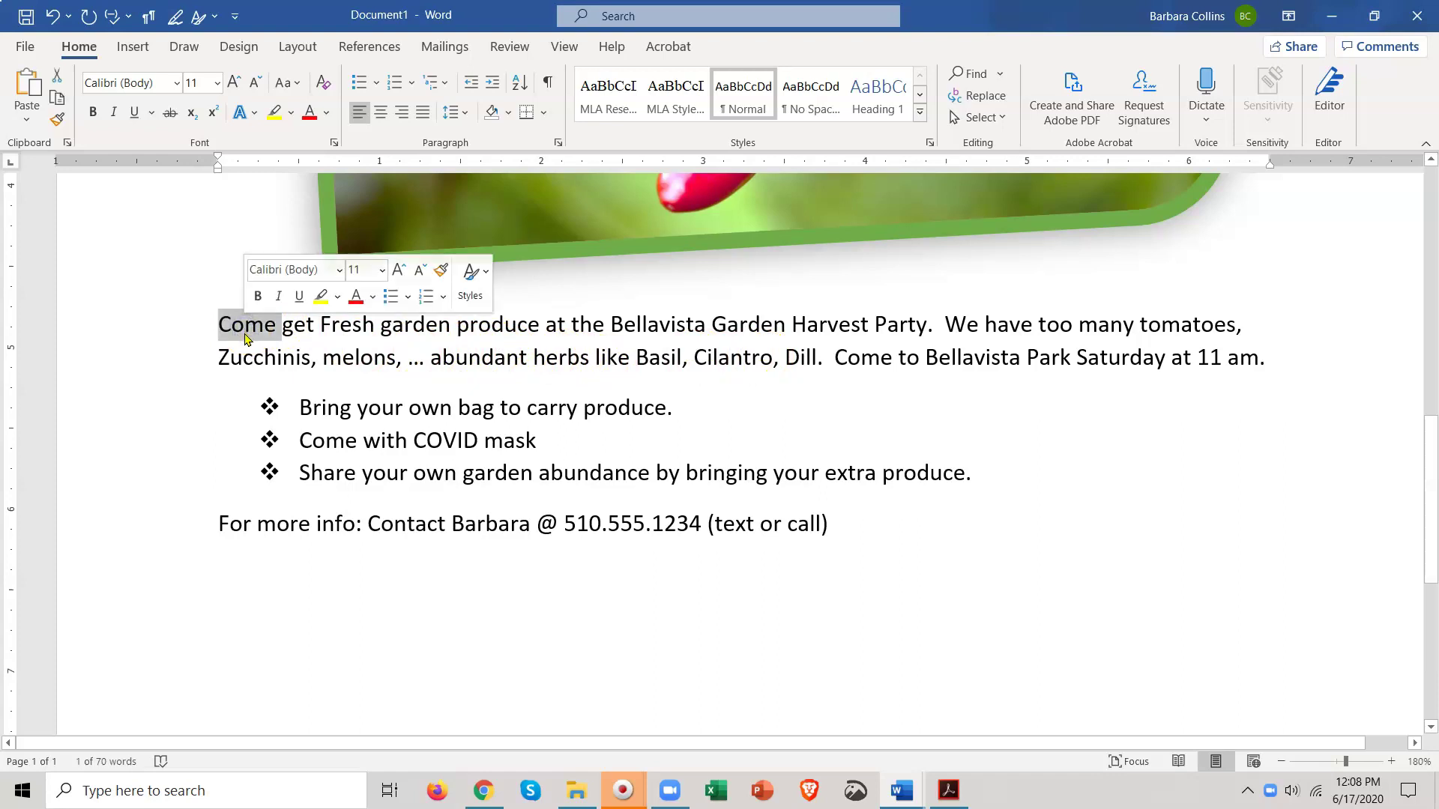
{"action": "left_click", "coordinate": [110, 369]}
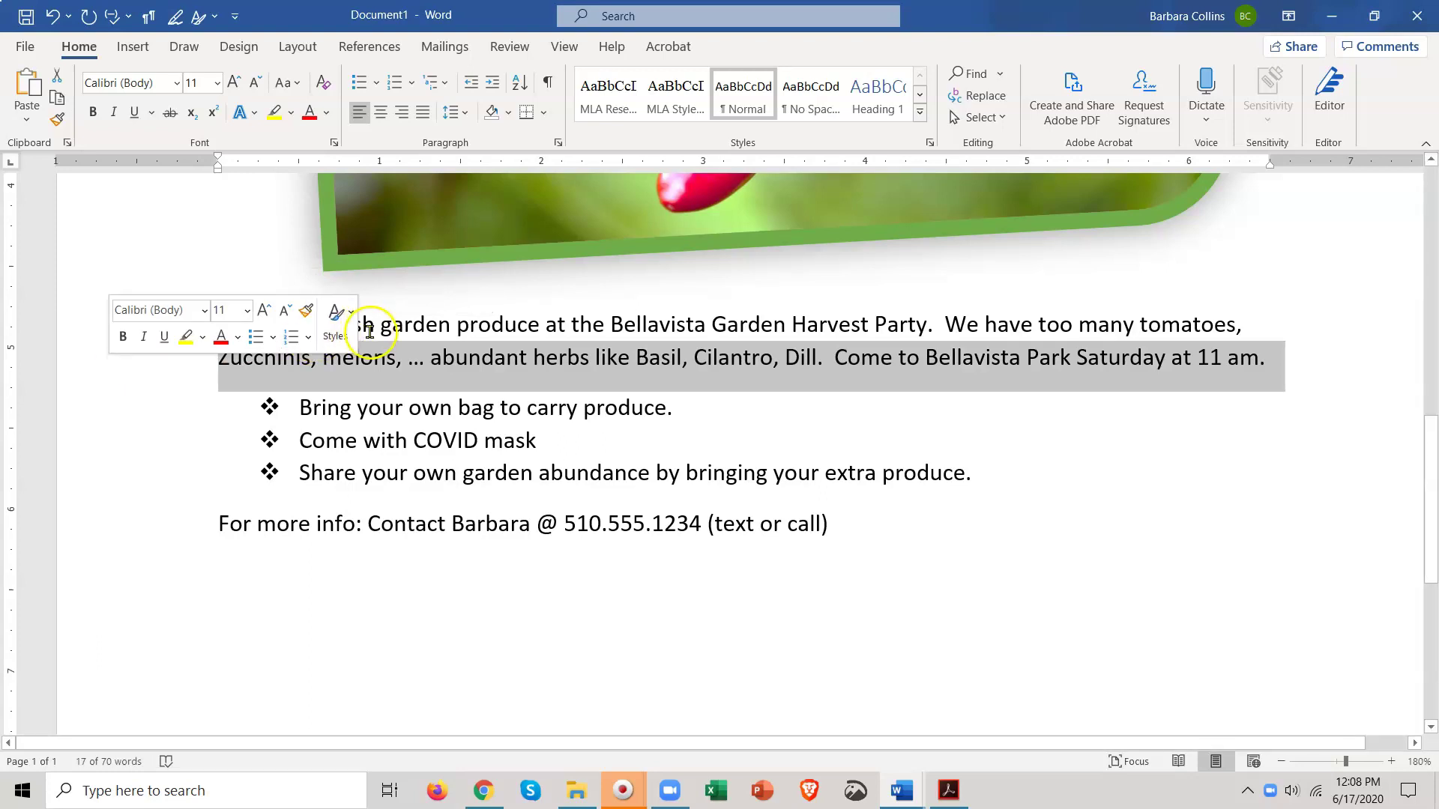
Practise selecting the whole opening paragraph, its first line alone, and the single "Come with COVID mask" bullet.
{"action": "triple_click", "coordinate": [397, 334]}
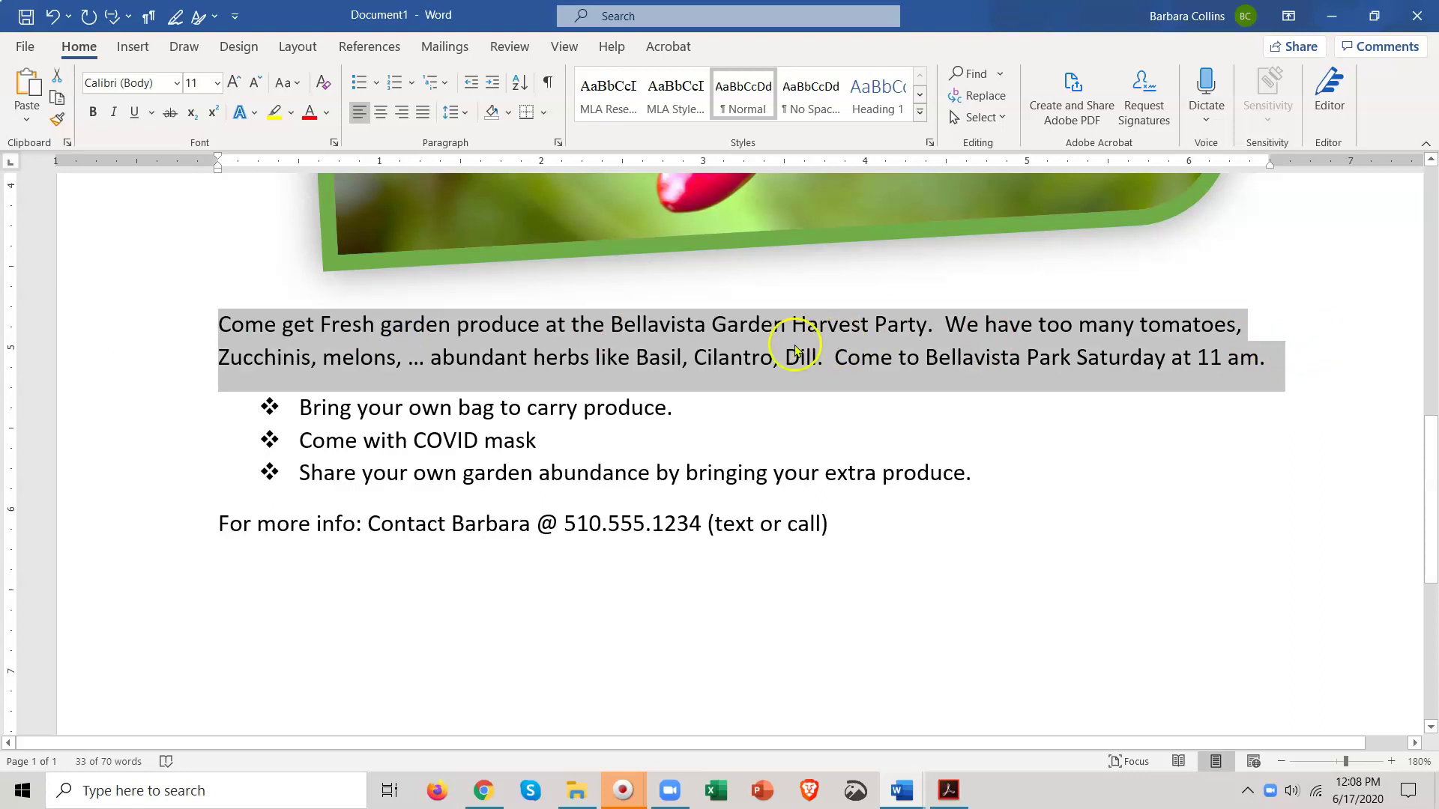
{"action": "left_click", "coordinate": [243, 523]}
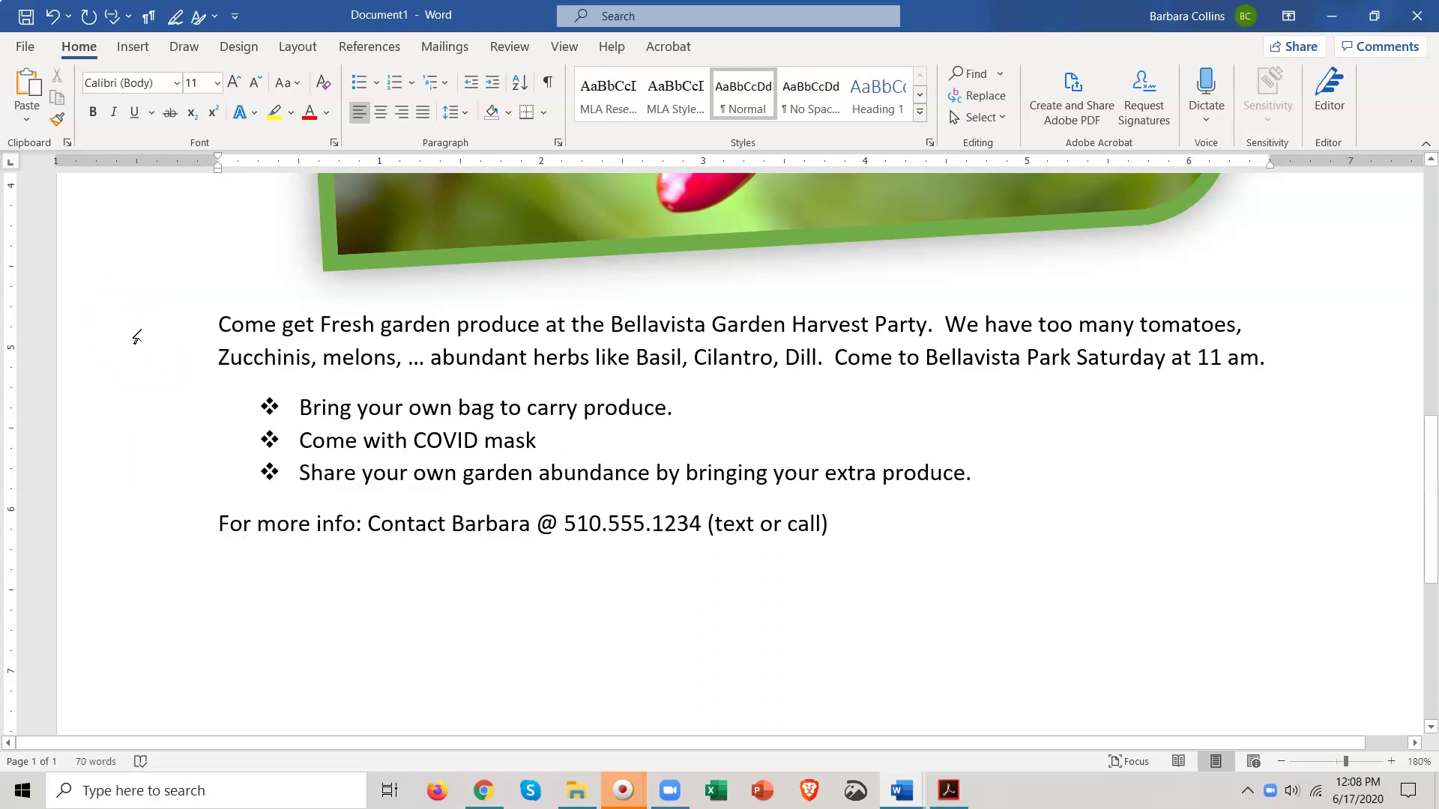
{"action": "left_click", "coordinate": [137, 336]}
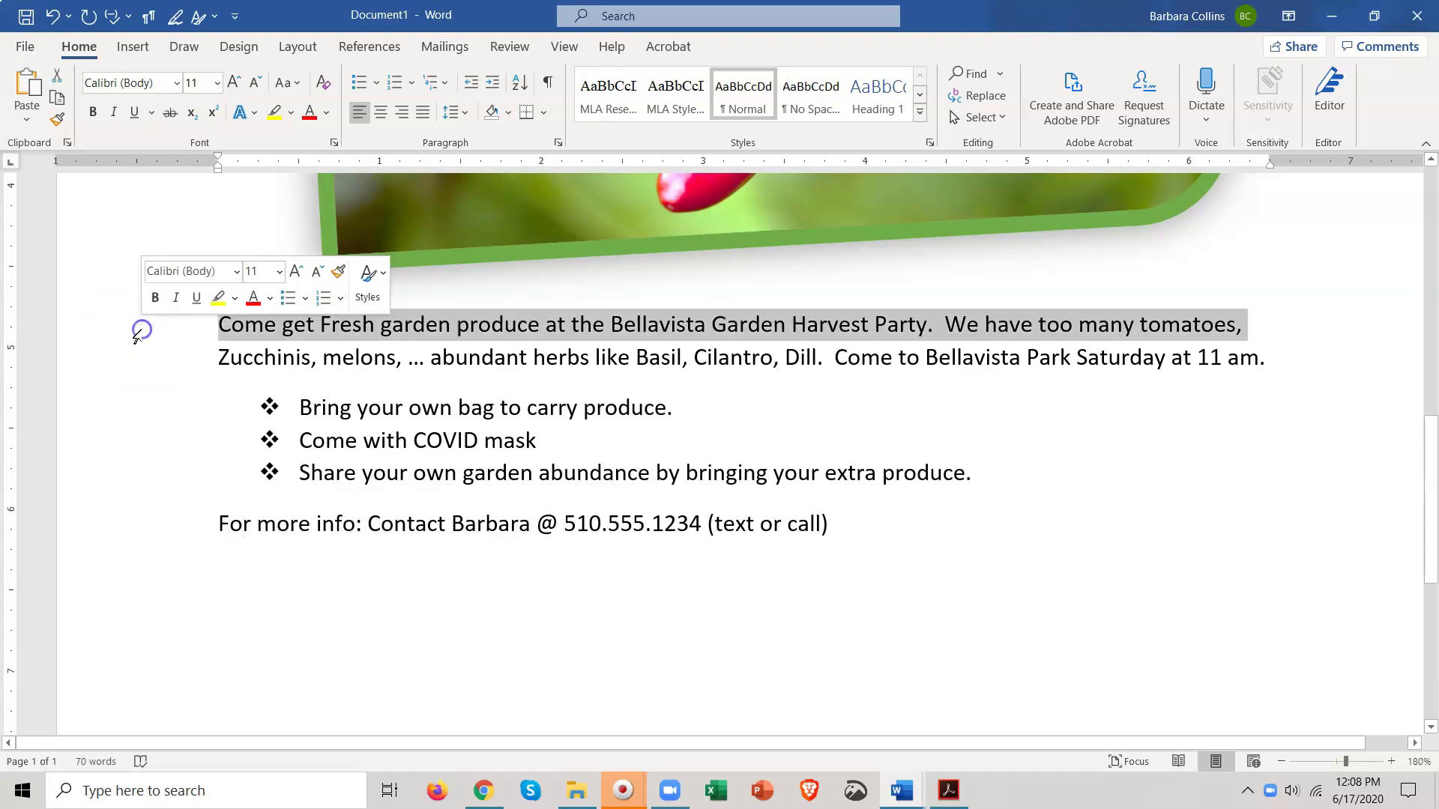
{"action": "left_click", "coordinate": [188, 434]}
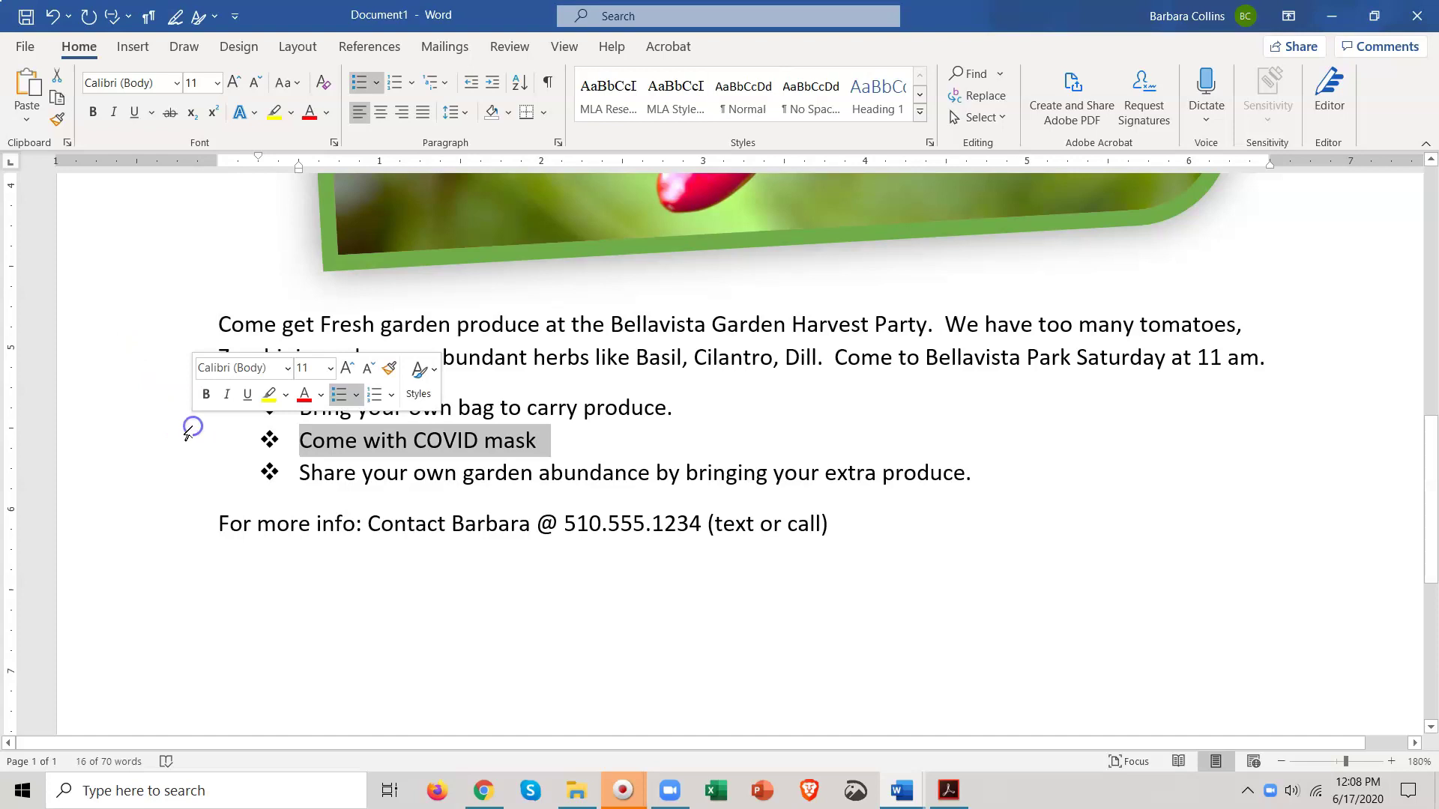
{"action": "left_click", "coordinate": [138, 333]}
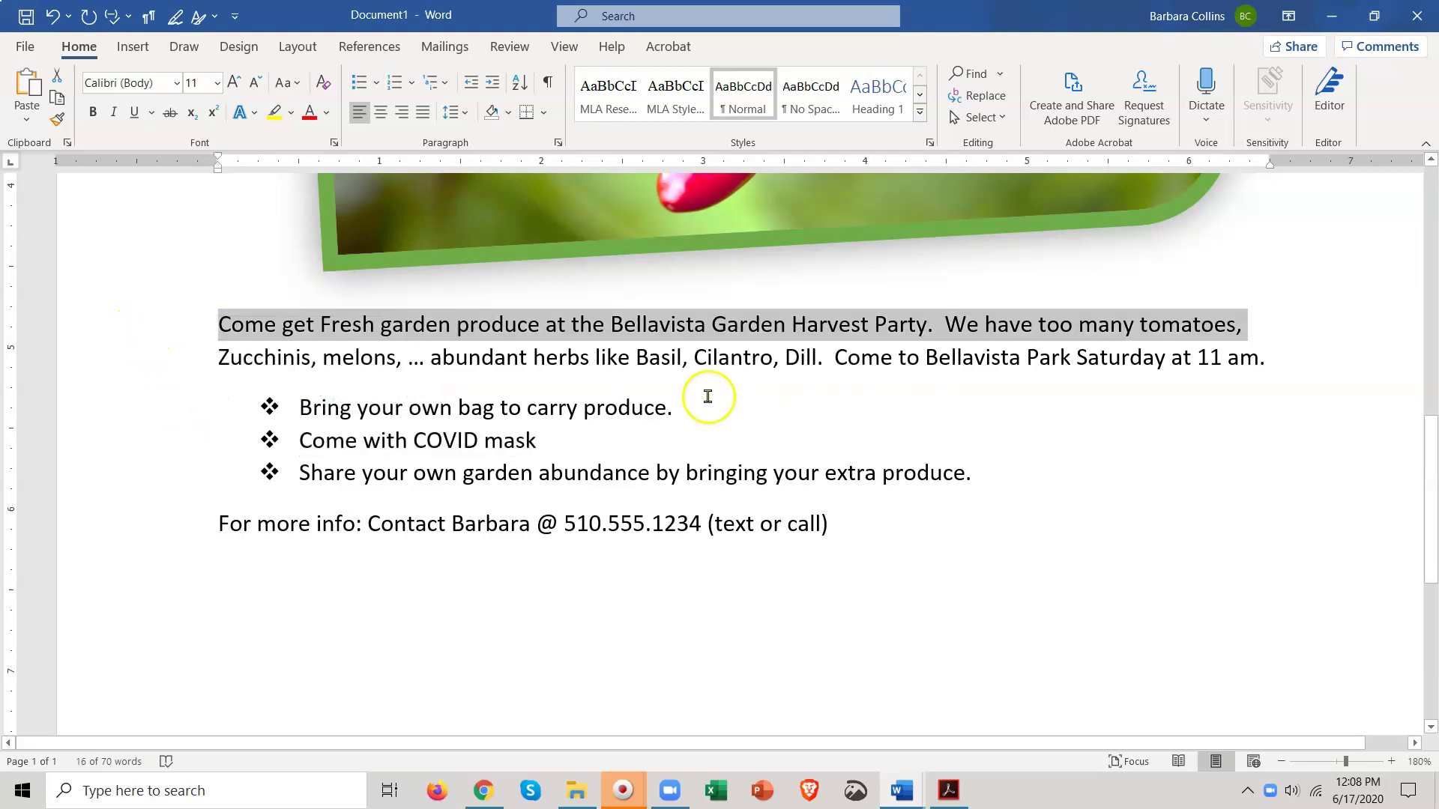
{"action": "double_click", "coordinate": [120, 342]}
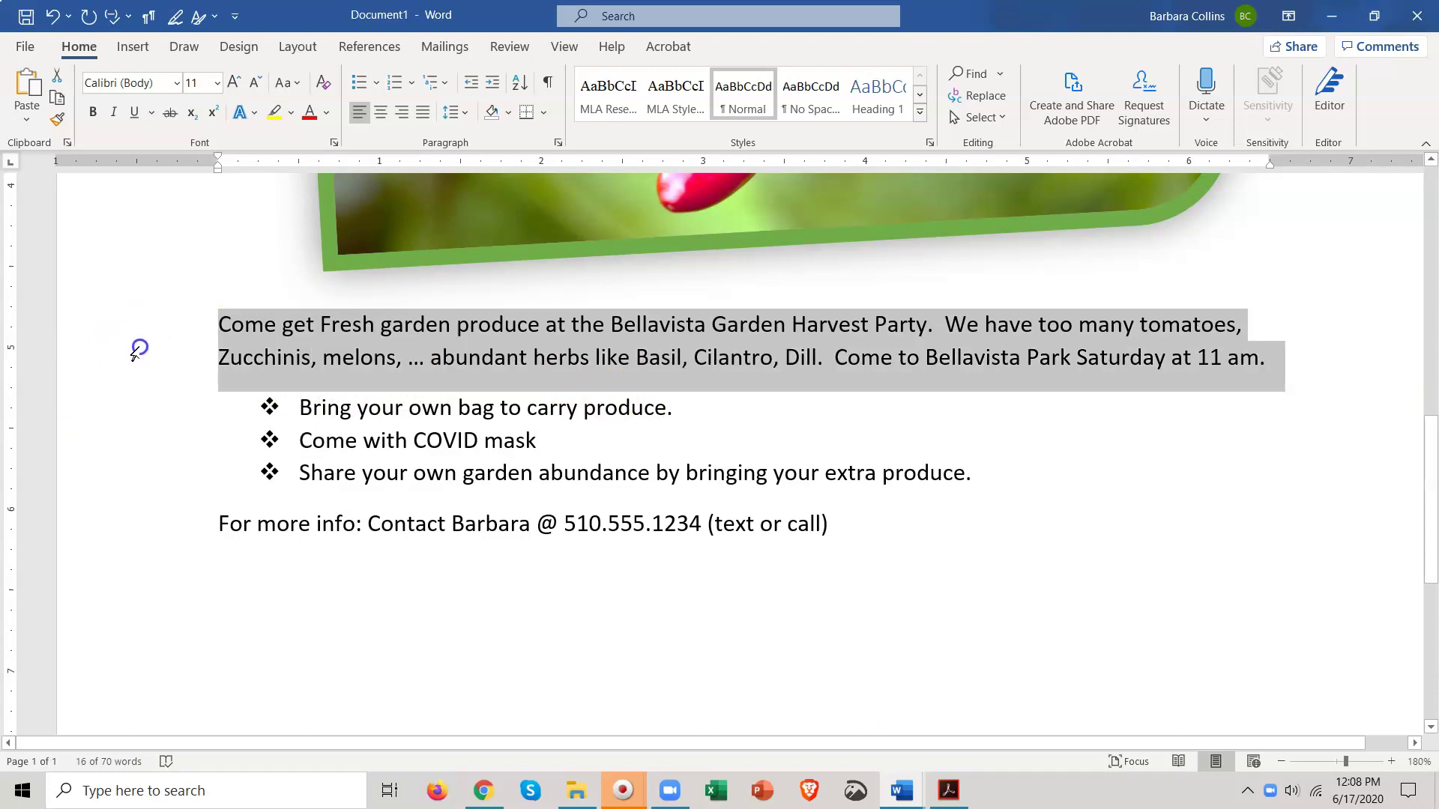
Change the font color of all body text, from the opening paragraph through the contact line, to a dark green theme shade.
{"action": "left_click_drag", "start_coordinate": [135, 351], "coordinate": [241, 382]}
{"action": "left_click_drag", "start_coordinate": [241, 382], "coordinate": [276, 545]}
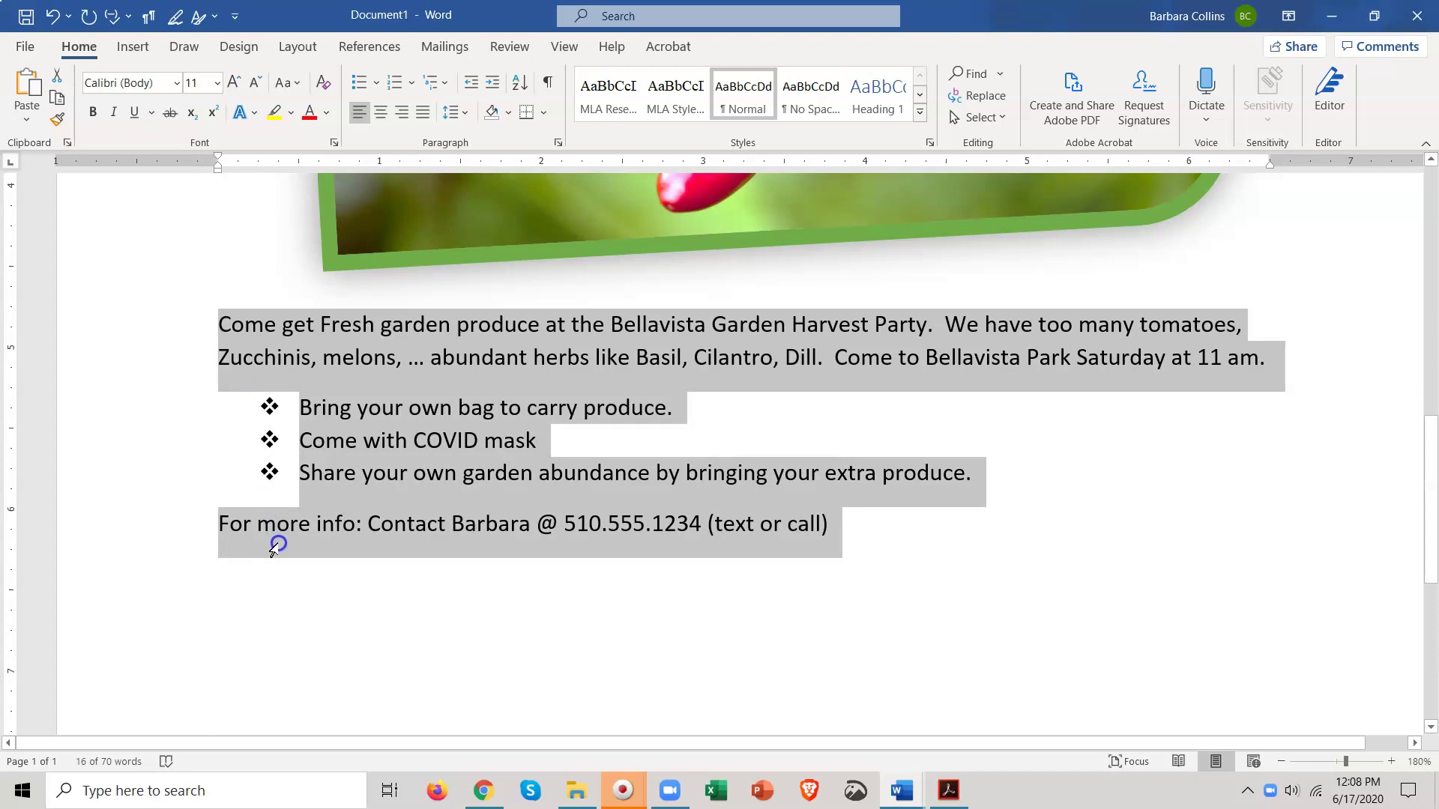
{"action": "left_click_drag", "start_coordinate": [276, 545], "coordinate": [276, 545]}
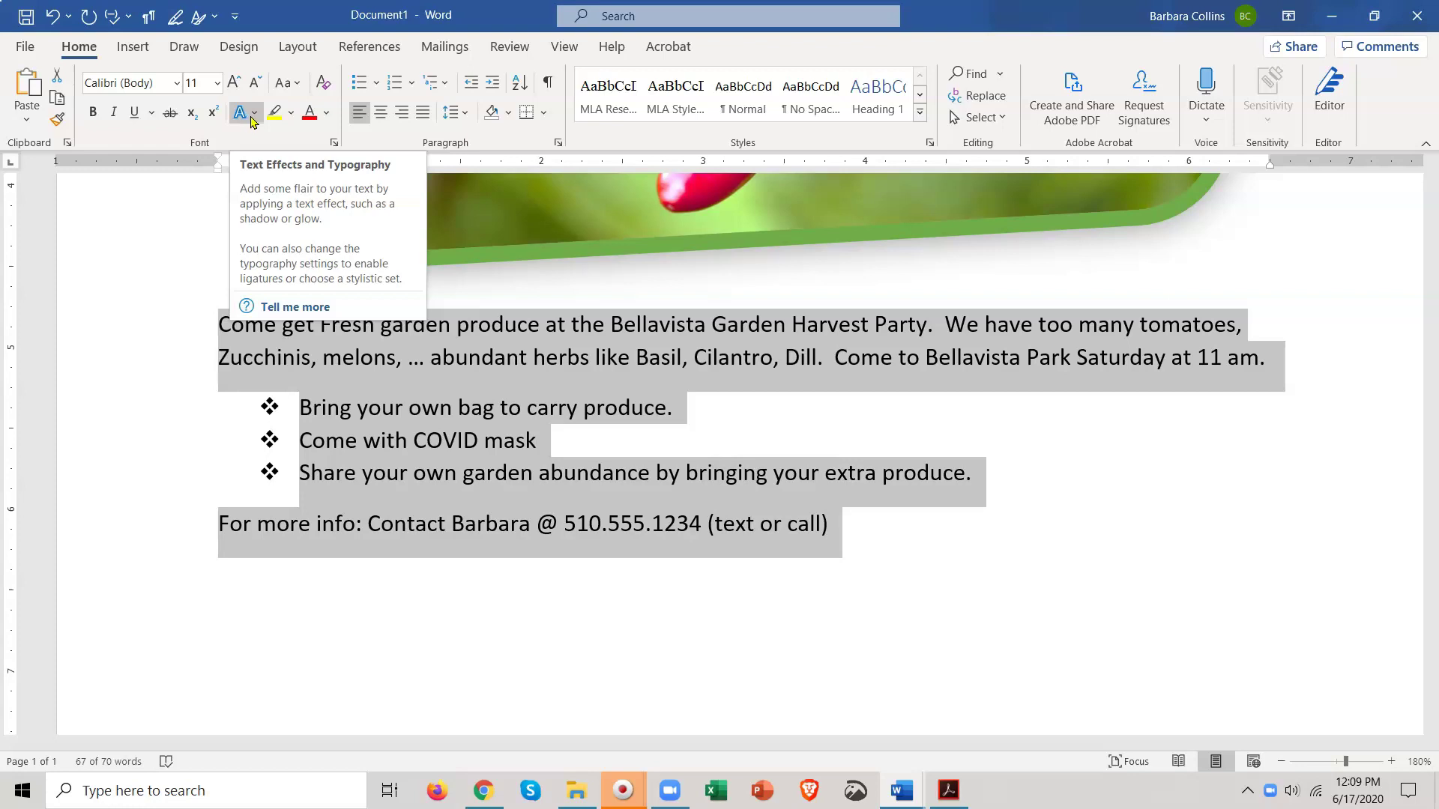
{"action": "left_click", "coordinate": [327, 114]}
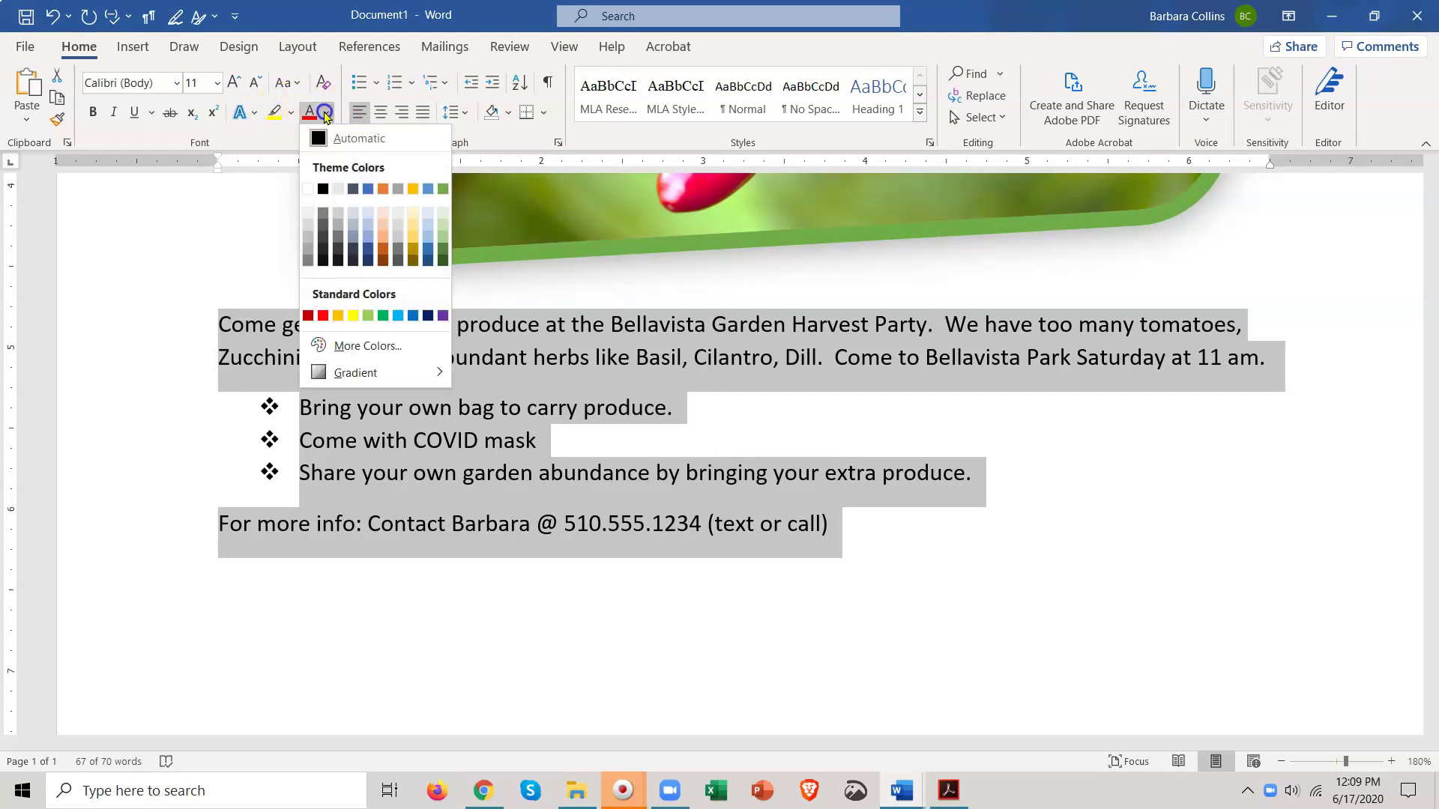
{"action": "left_click", "coordinate": [442, 255]}
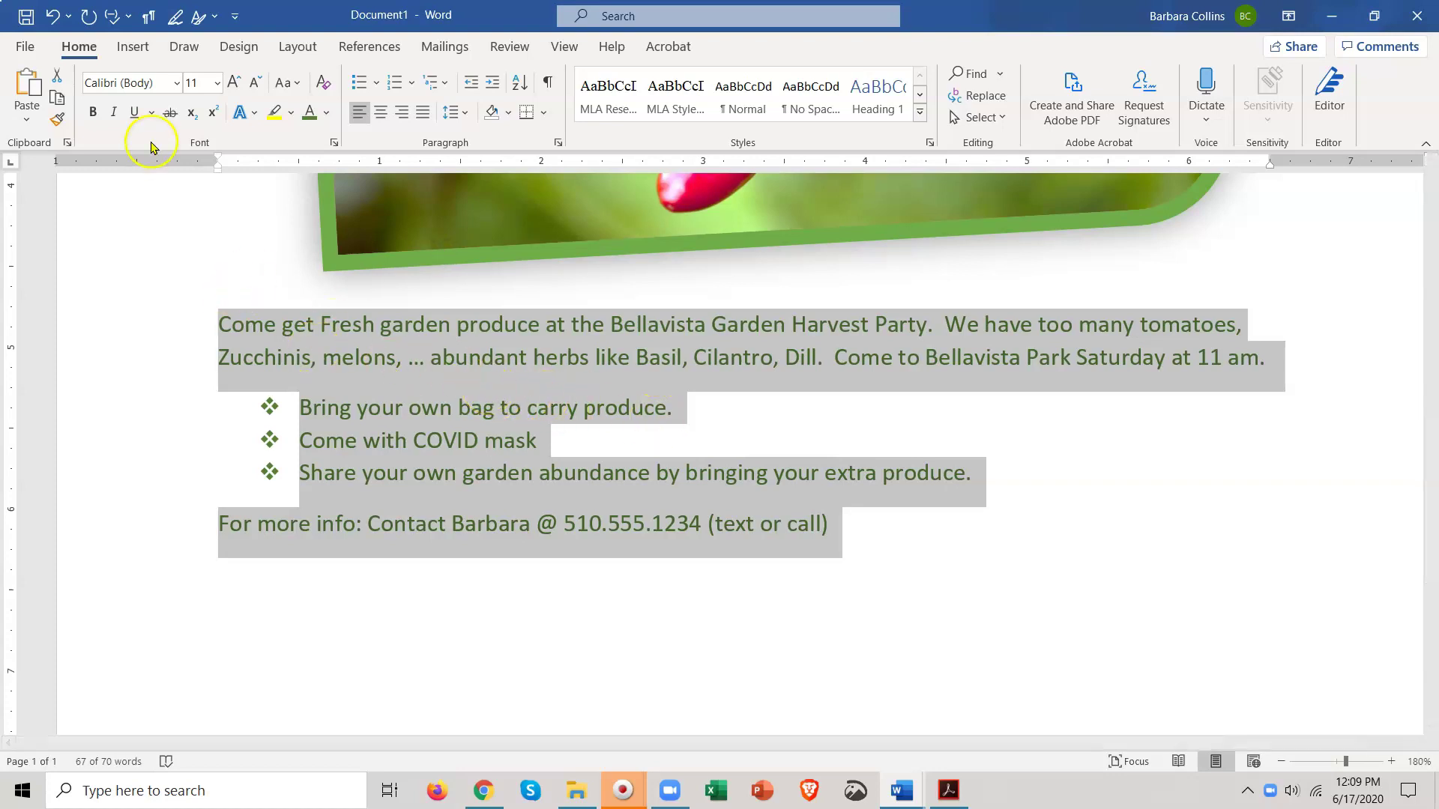
Increase the font size of all the body text to 16 and check how it fits on the page.
{"action": "left_click", "coordinate": [217, 84]}
{"action": "left_click", "coordinate": [217, 84]}
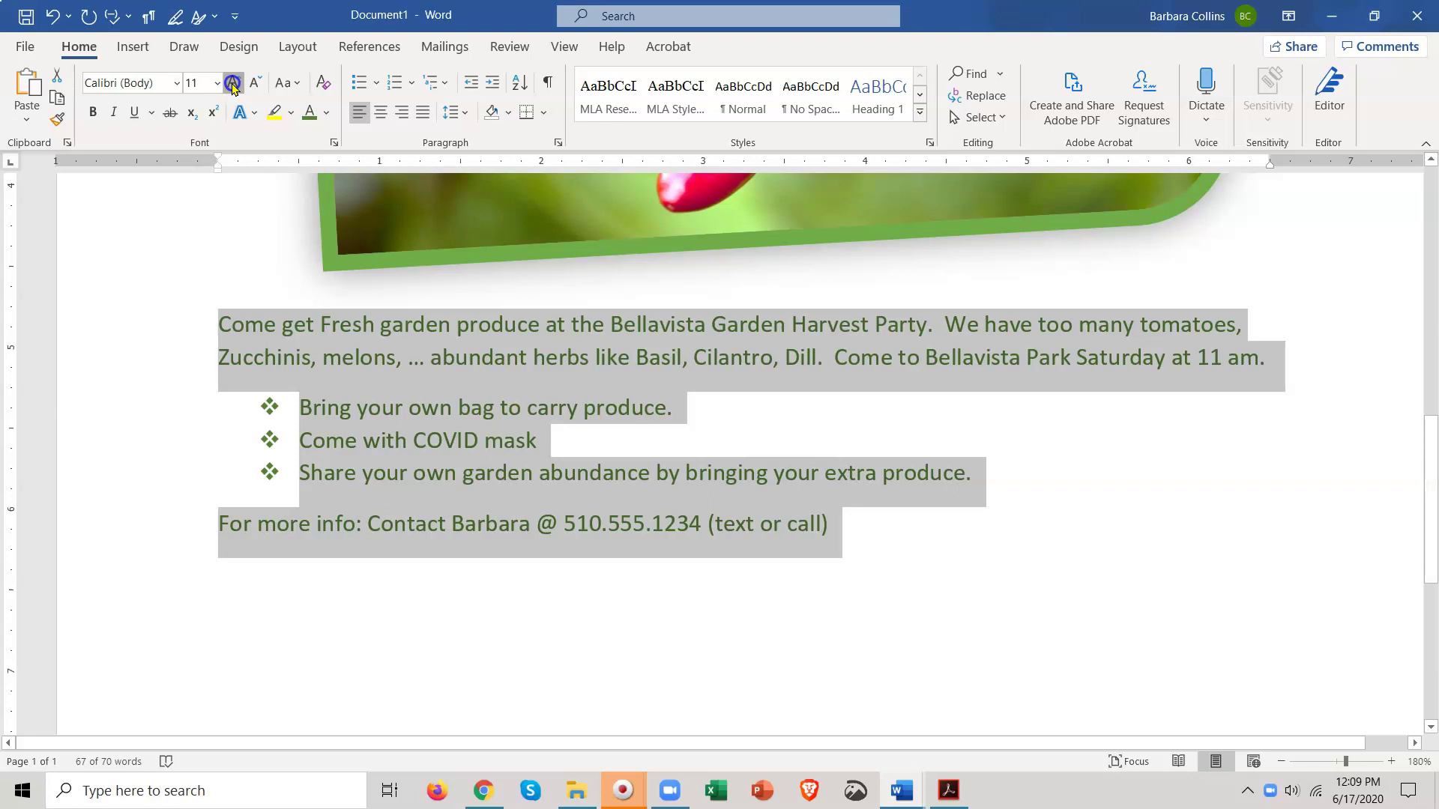
{"action": "left_click", "coordinate": [232, 84]}
{"action": "left_click", "coordinate": [232, 83]}
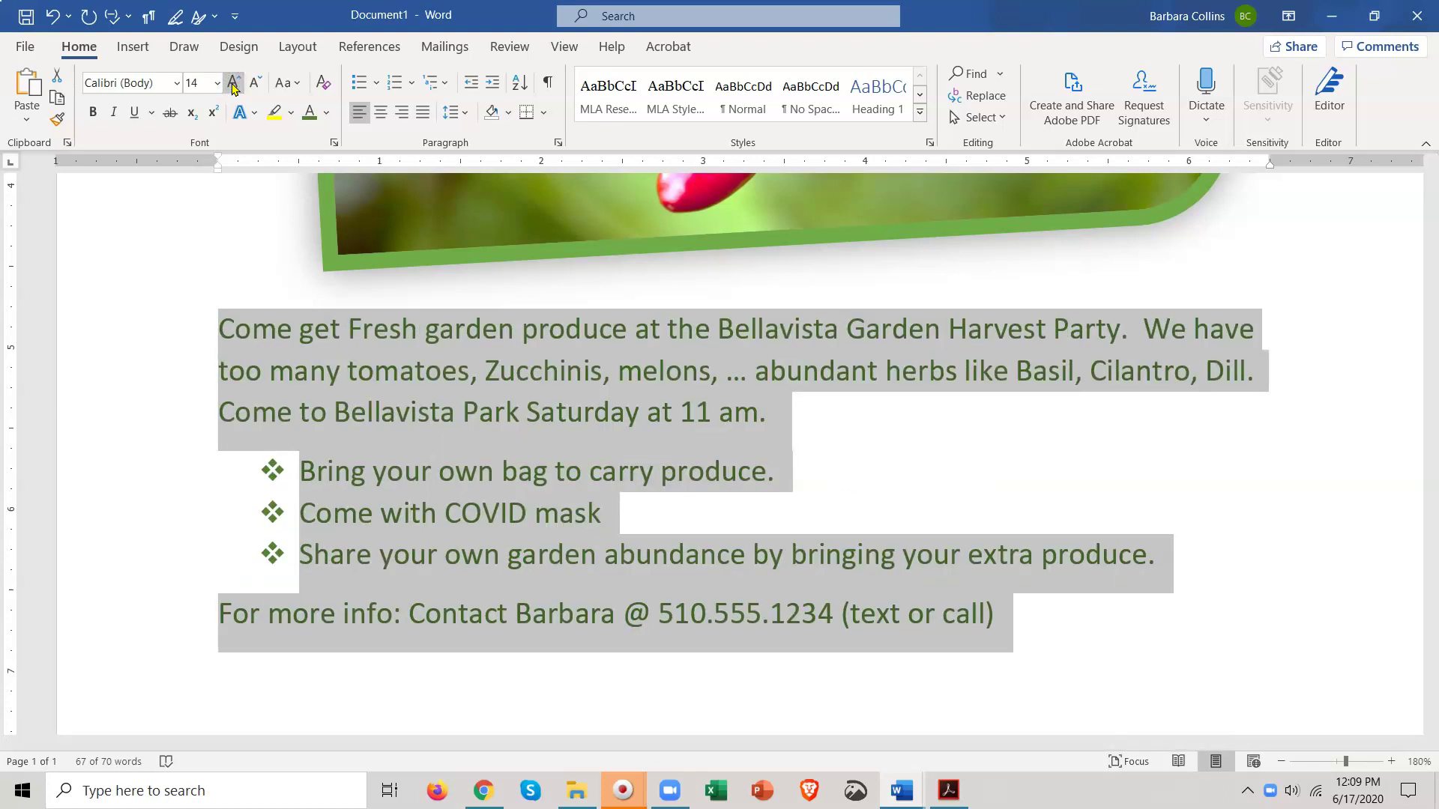
{"action": "left_click", "coordinate": [232, 84]}
{"action": "scroll", "coordinate": [395, 316], "scroll_direction": "down", "scroll_amount": 2}
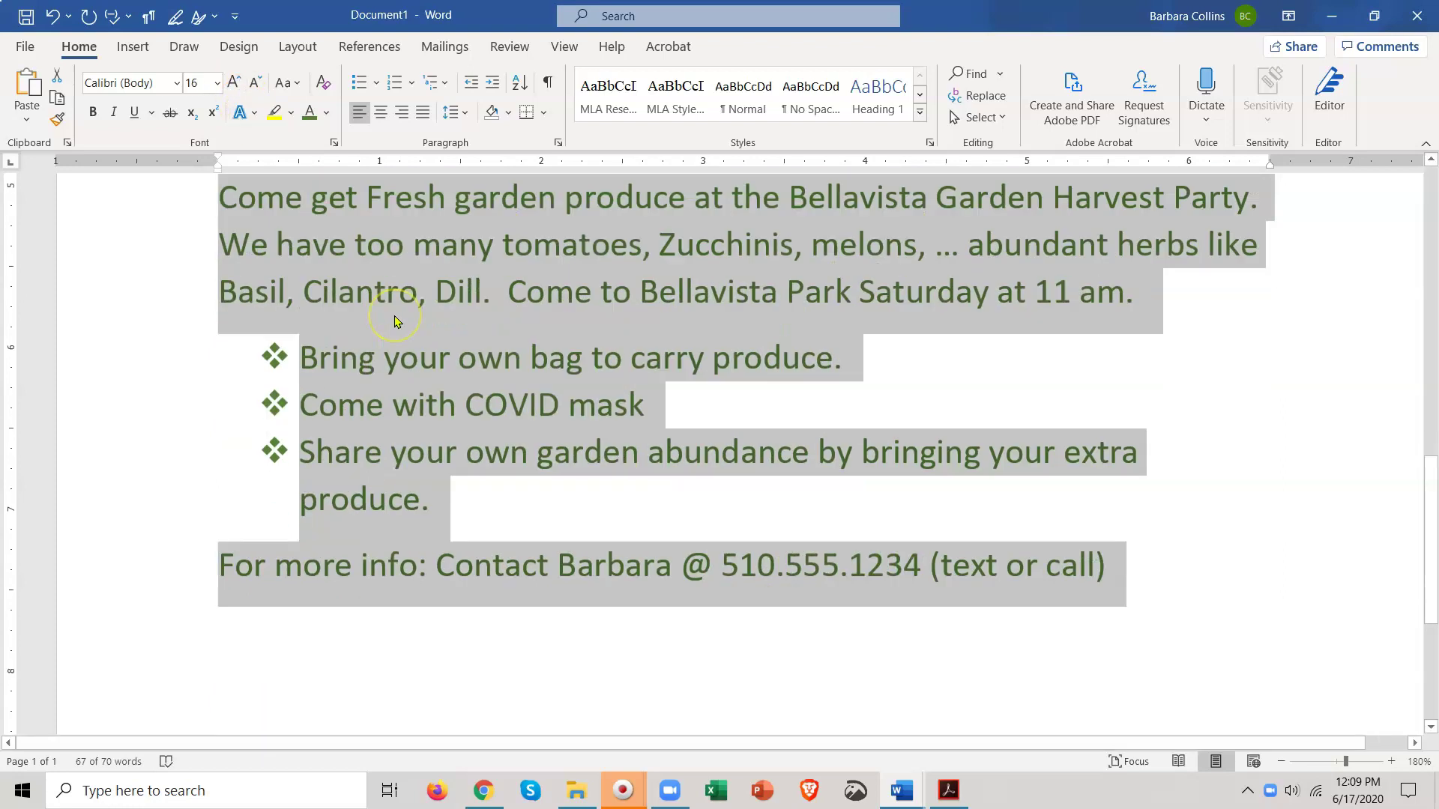
{"action": "scroll", "coordinate": [394, 316], "scroll_direction": "down", "scroll_amount": 2}
{"action": "scroll", "coordinate": [394, 316], "scroll_direction": "up", "scroll_amount": 3}
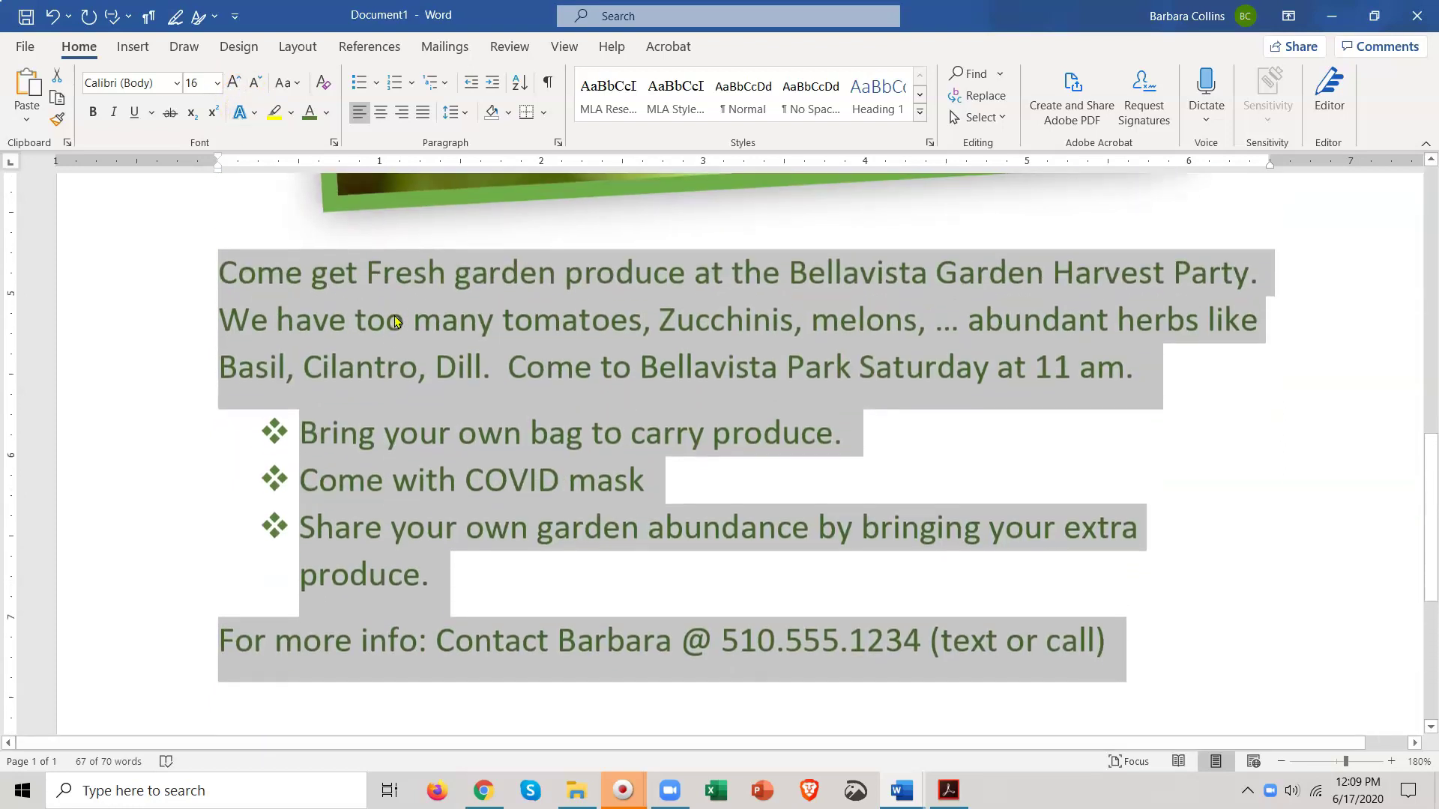
{"action": "scroll", "coordinate": [394, 320], "scroll_direction": "up", "scroll_amount": 5}
{"action": "scroll", "coordinate": [394, 321], "scroll_direction": "up", "scroll_amount": 2}
{"action": "scroll", "coordinate": [394, 321], "scroll_direction": "down", "scroll_amount": 7}
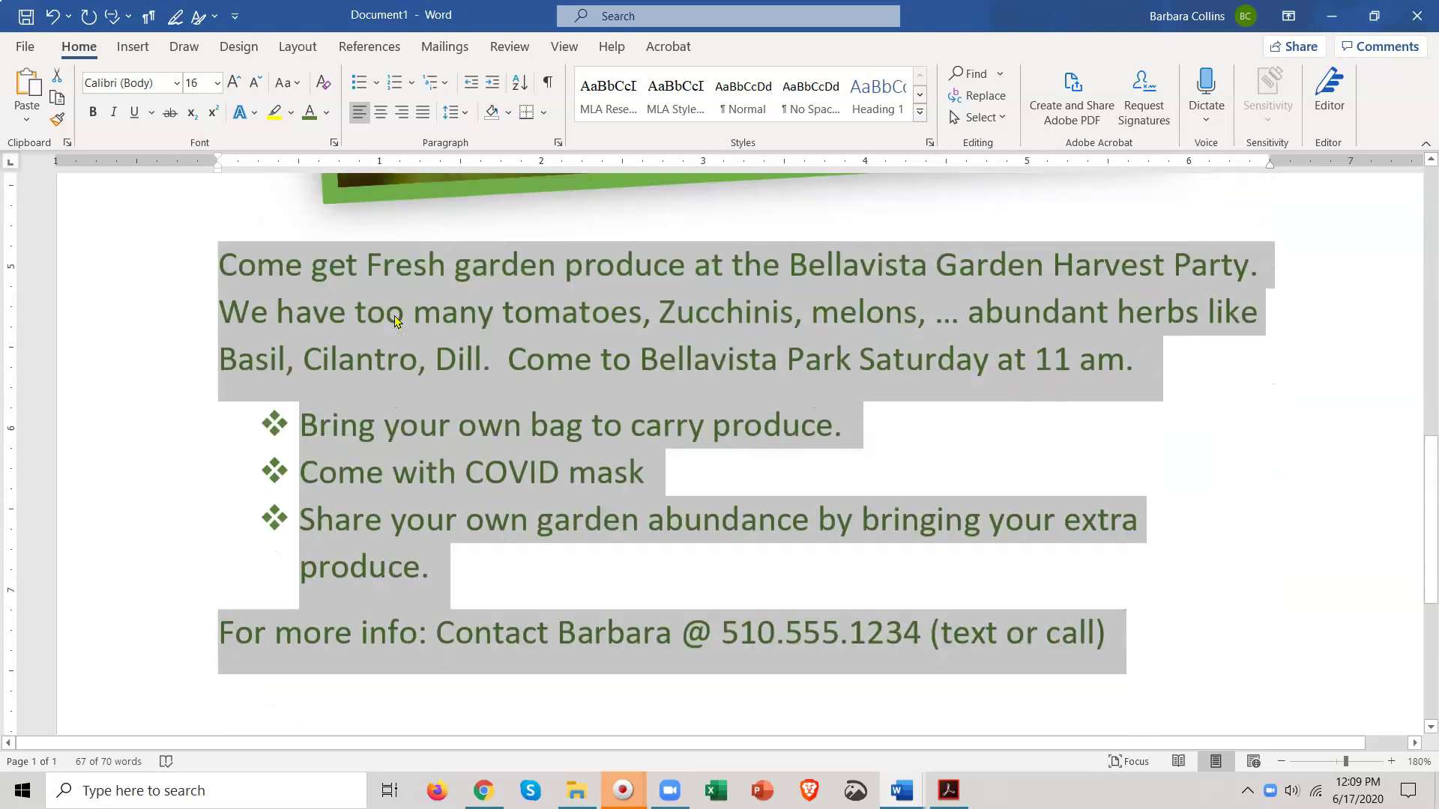
{"action": "scroll", "coordinate": [396, 321], "scroll_direction": "down", "scroll_amount": 1}
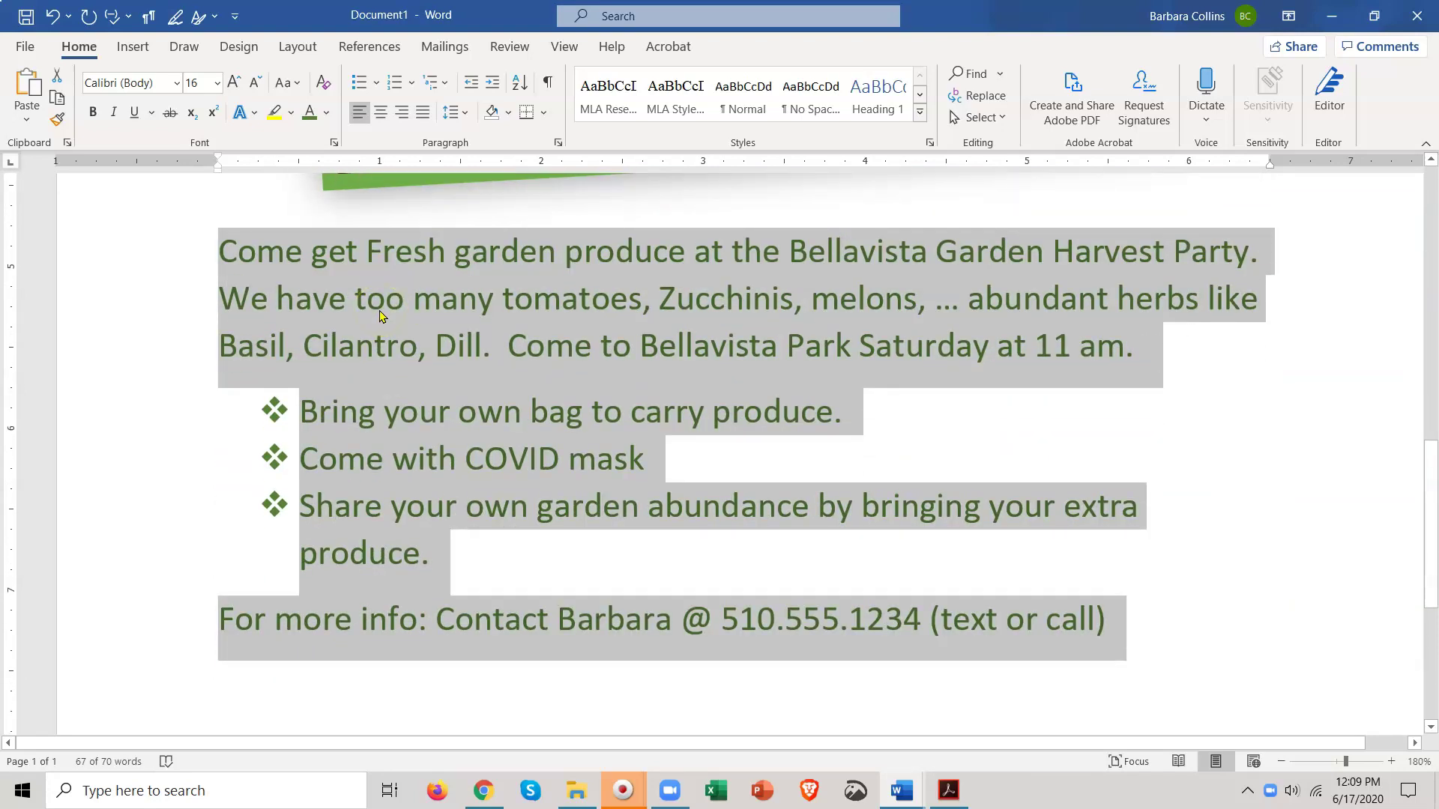
{"action": "left_click", "coordinate": [368, 315]}
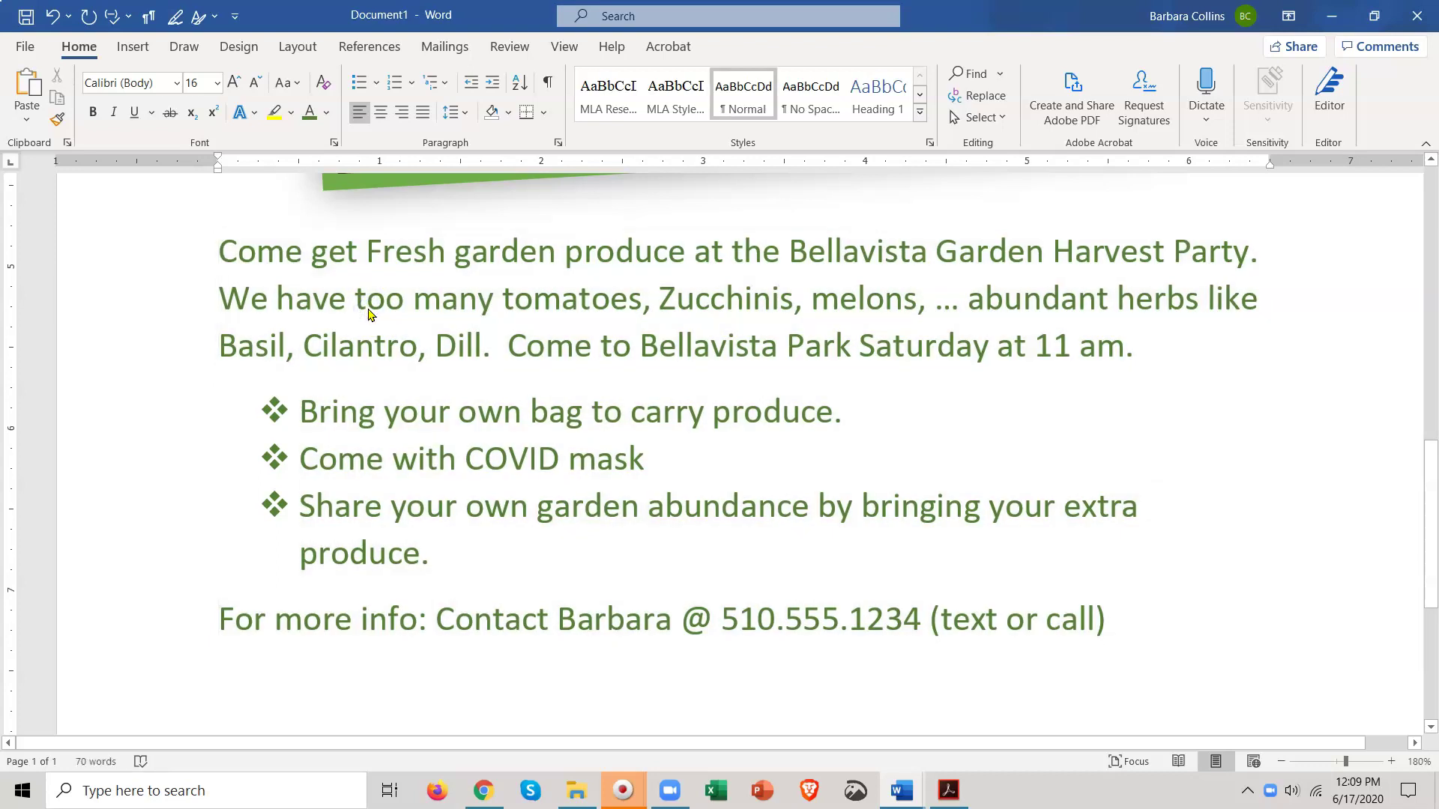
Make the sentence "Come to Bellavista Park Saturday at 11 am" bold.
{"action": "left_click", "coordinate": [506, 347]}
{"action": "left_click", "coordinate": [517, 356]}
{"action": "left_click_drag", "start_coordinate": [509, 348], "coordinate": [1127, 344]}
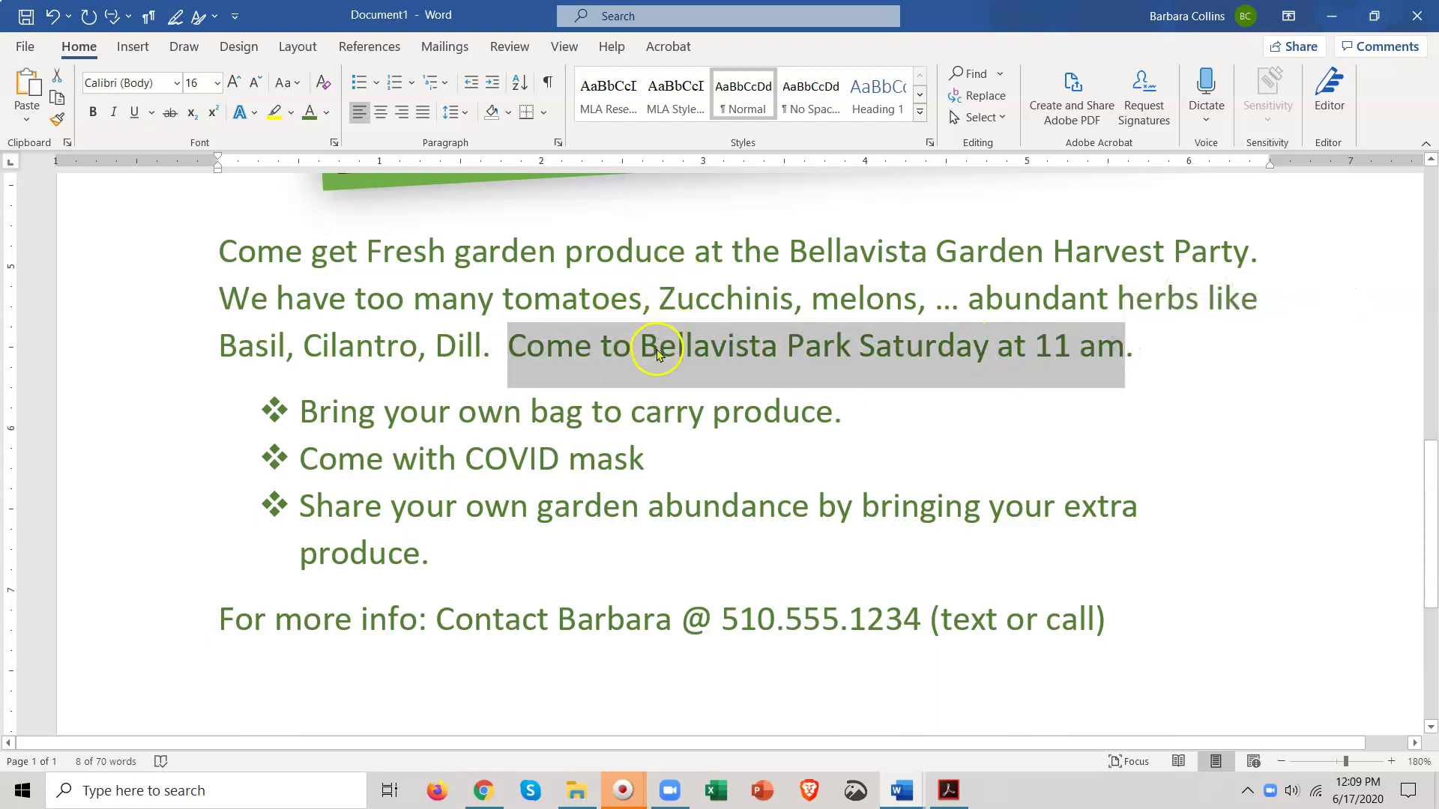
{"action": "left_click", "coordinate": [91, 113]}
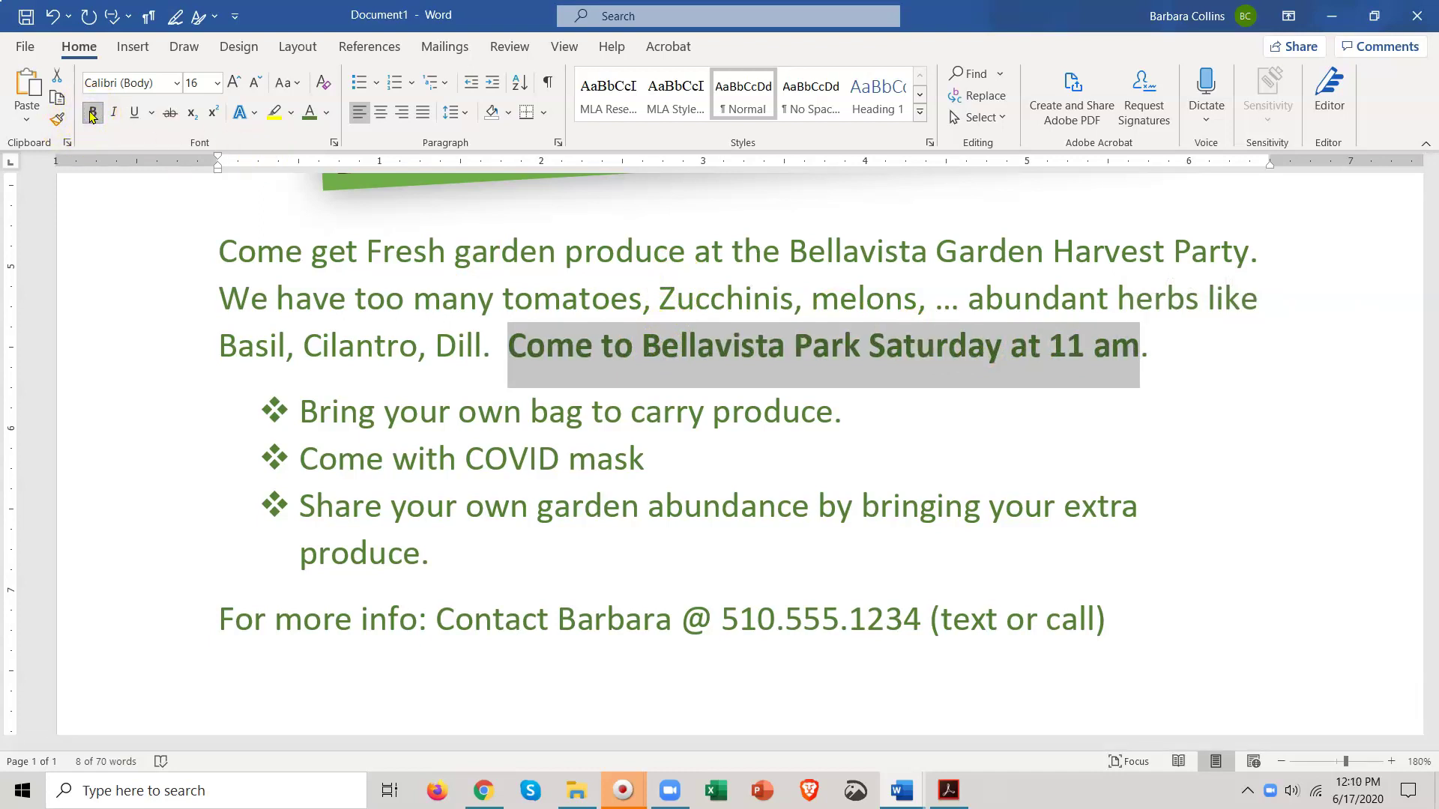
{"action": "left_click", "coordinate": [291, 113]}
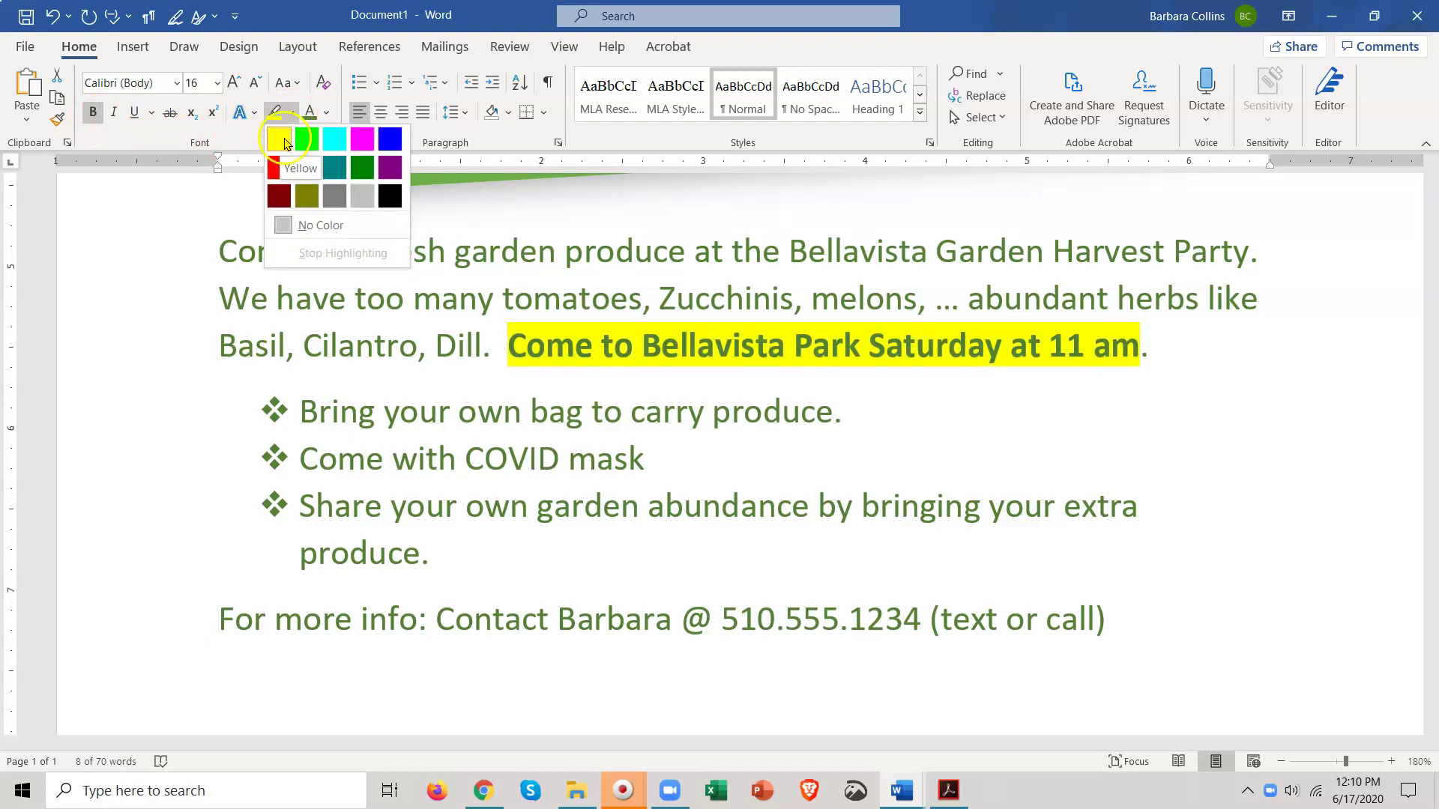
{"action": "left_click", "coordinate": [154, 426]}
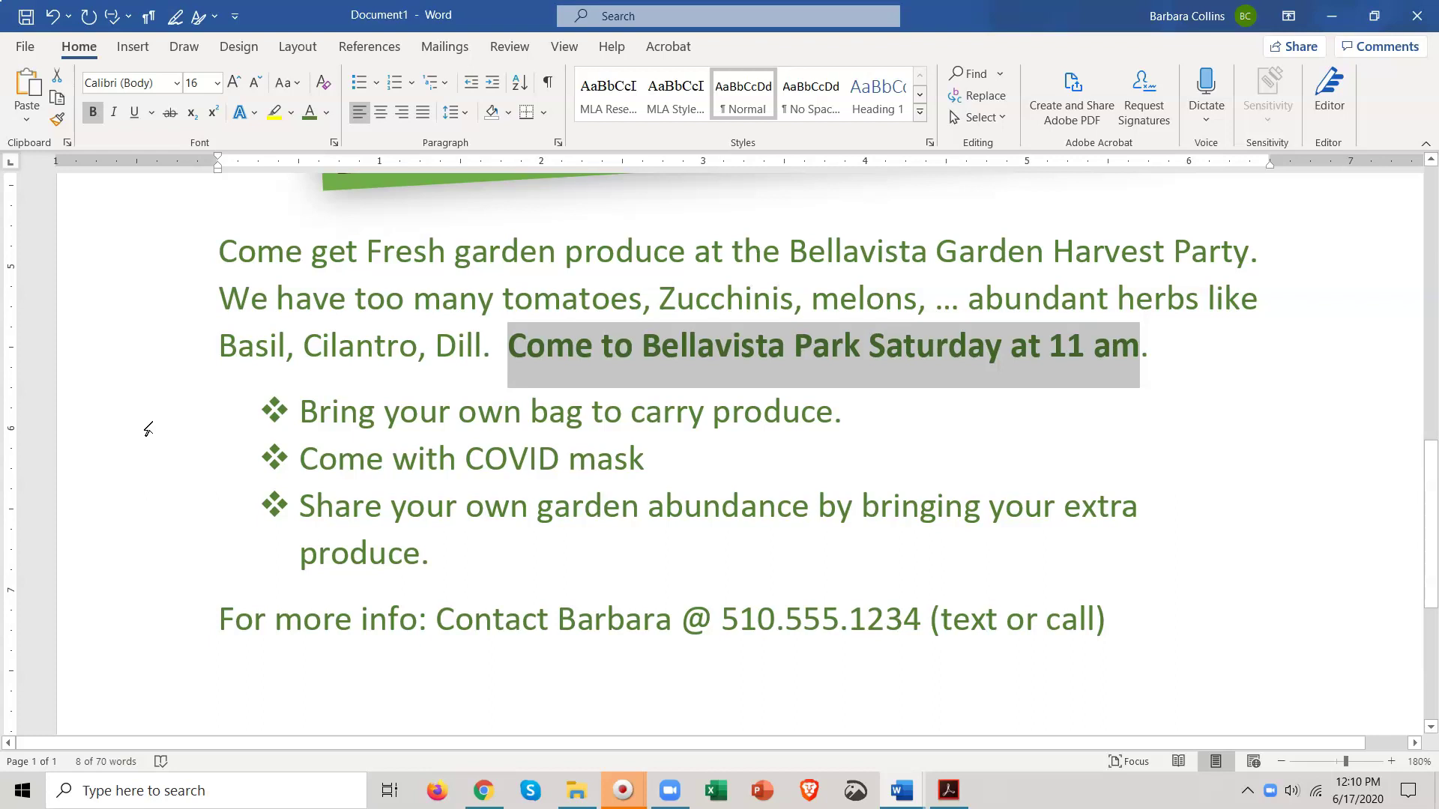
{"action": "left_click", "coordinate": [150, 428]}
Italicize the selected "Come to Bellavista Park Saturday at 11 am" sentence and set its font color to the dark green theme shade.
{"action": "left_click", "coordinate": [113, 114]}
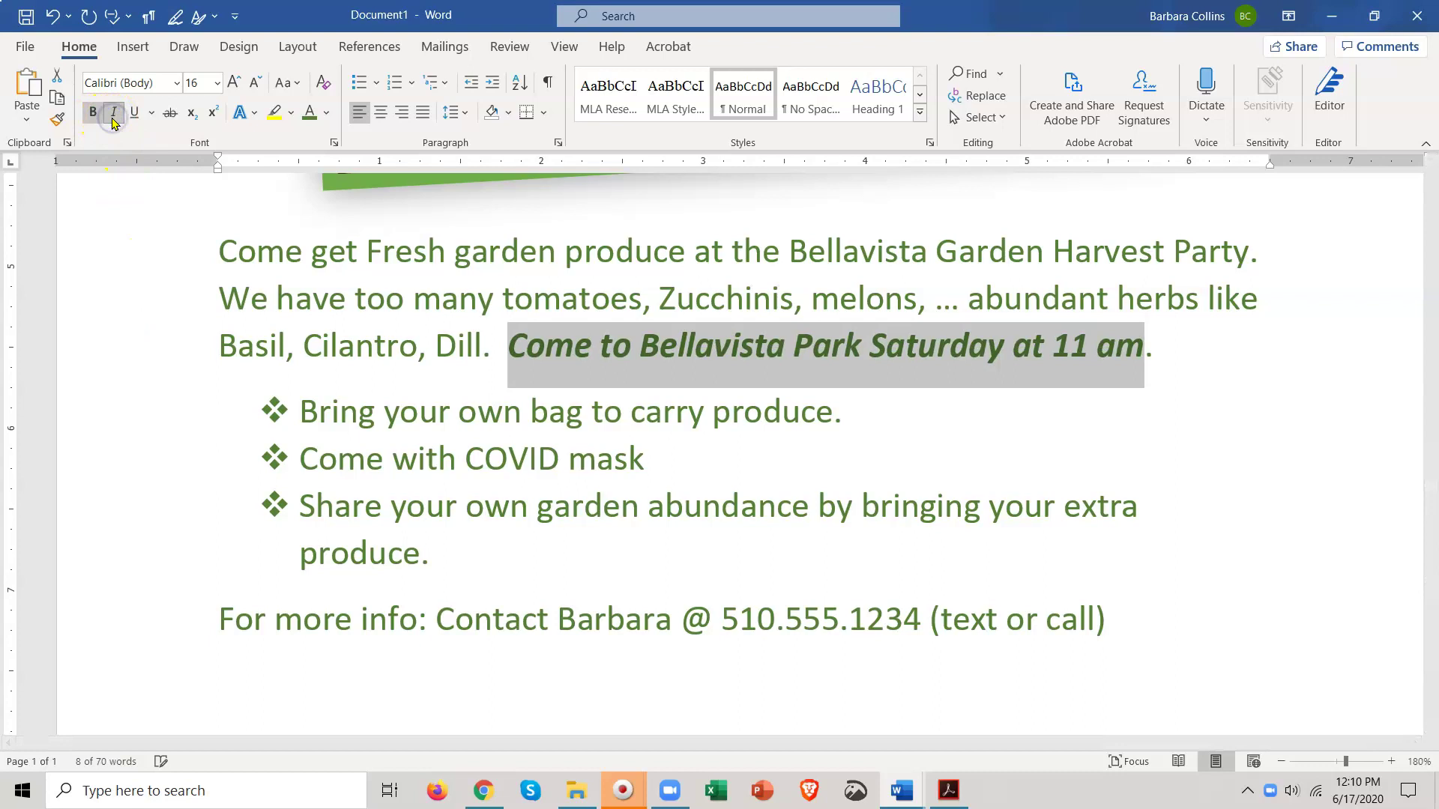
{"action": "left_click", "coordinate": [328, 113]}
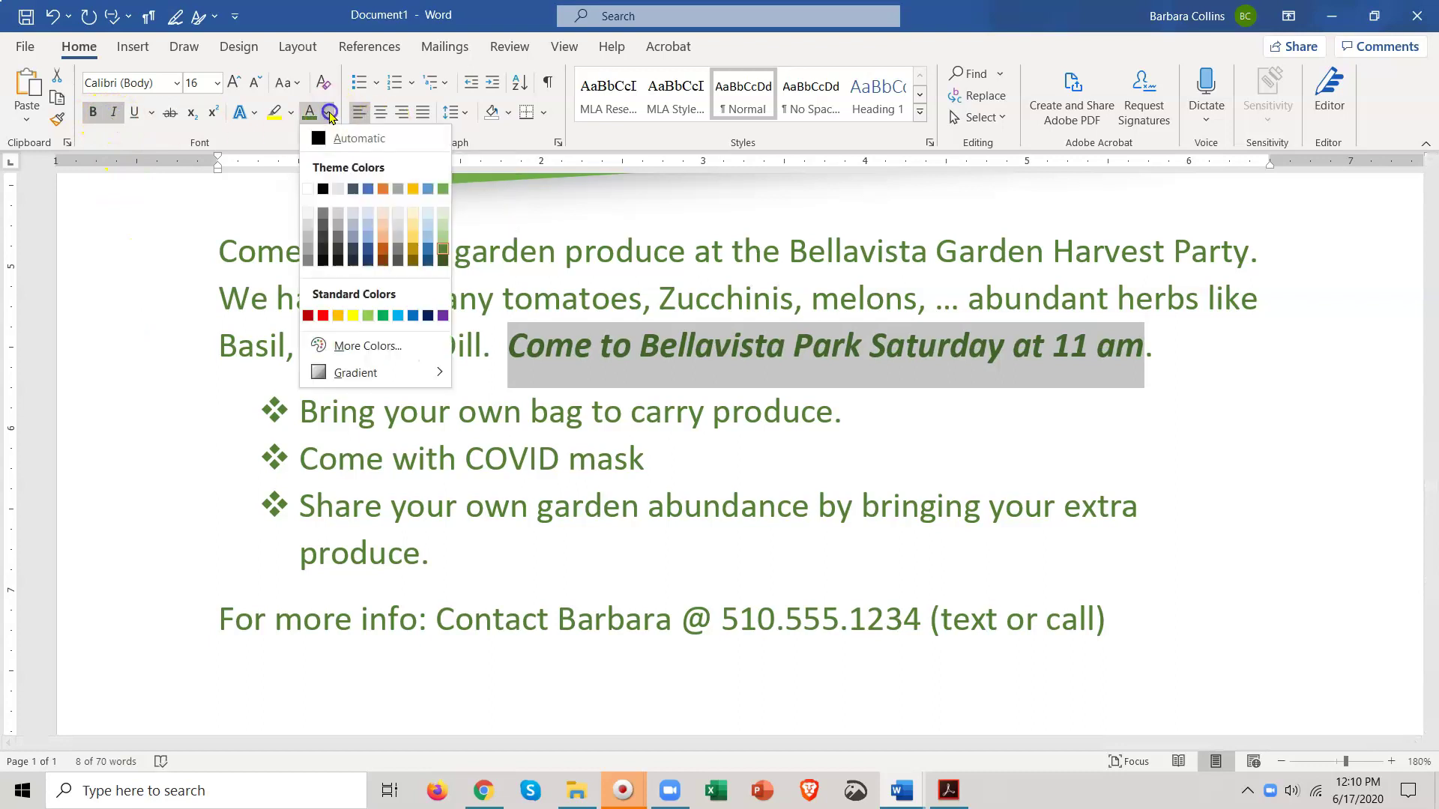
{"action": "left_click", "coordinate": [442, 251]}
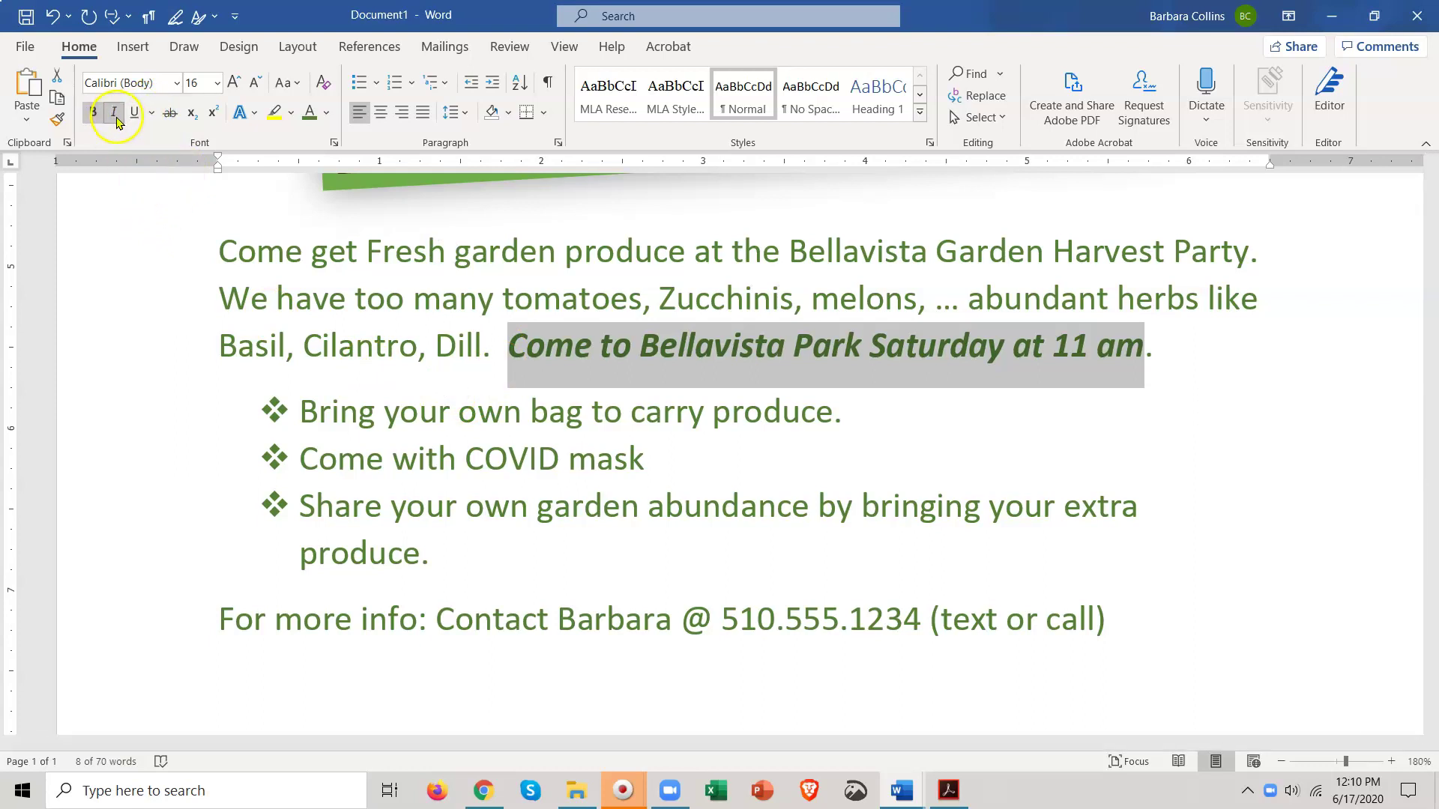
Center the contact line below the bullets and give its paragraph light gold shading.
{"action": "left_click", "coordinate": [193, 389]}
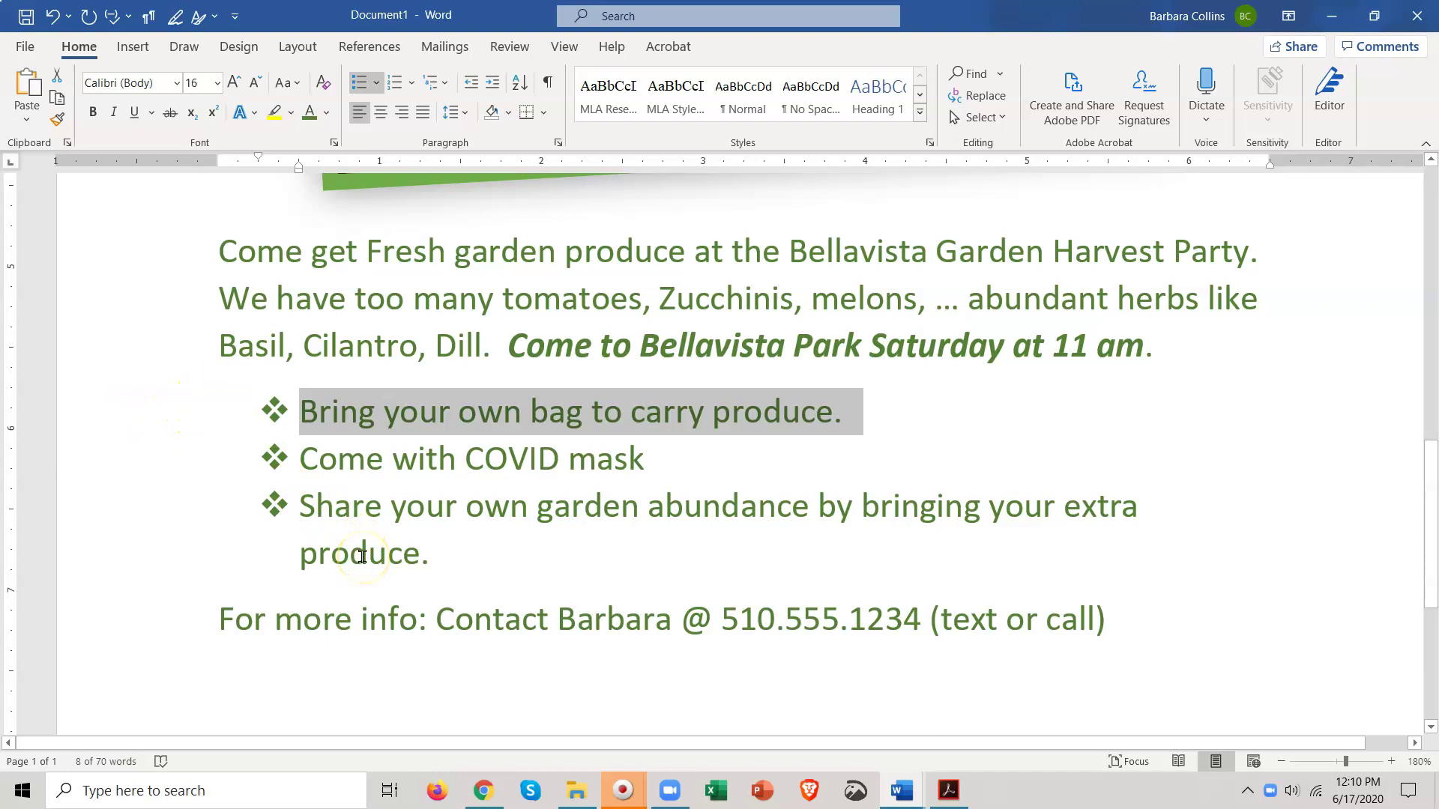
{"action": "left_click", "coordinate": [211, 623]}
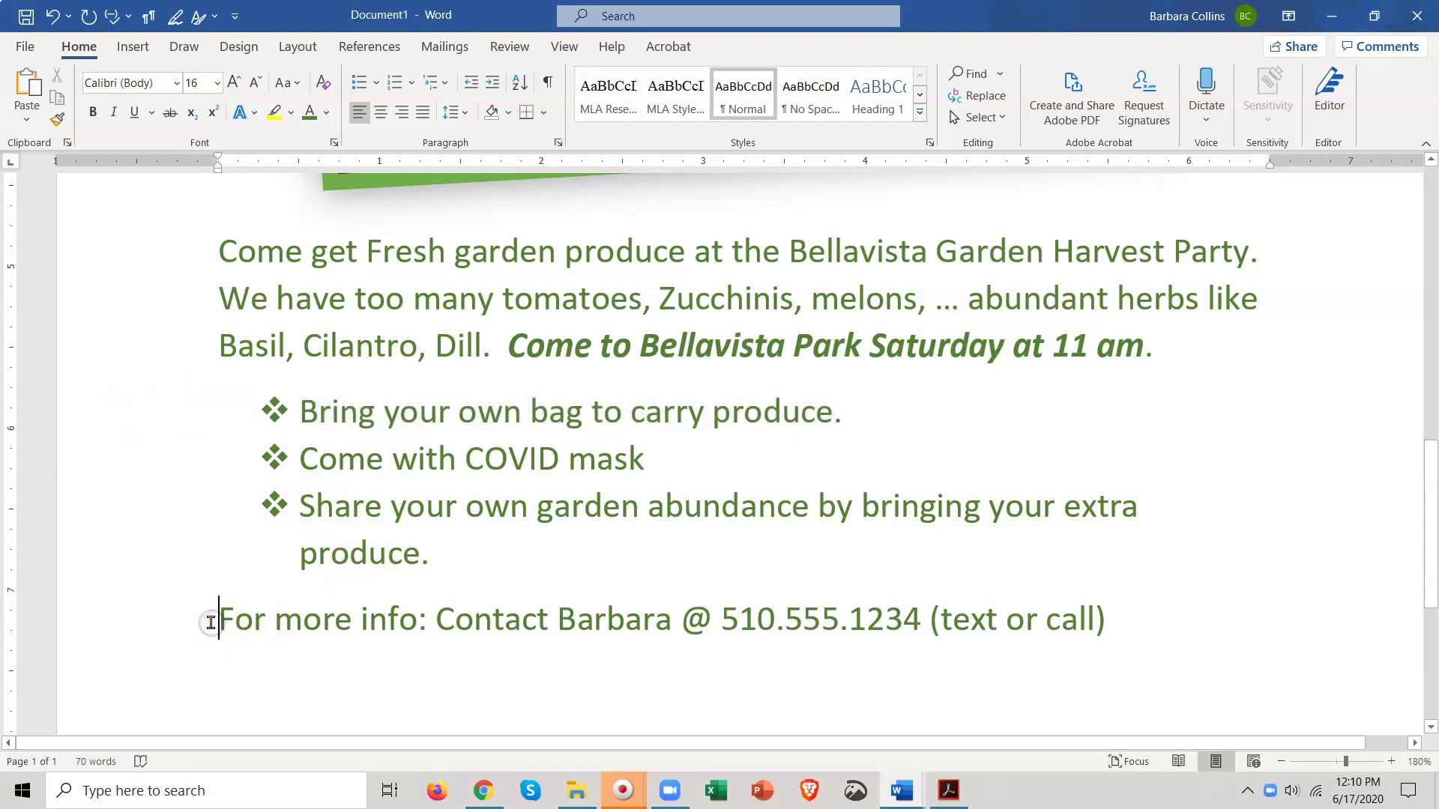
{"action": "left_click", "coordinate": [125, 626]}
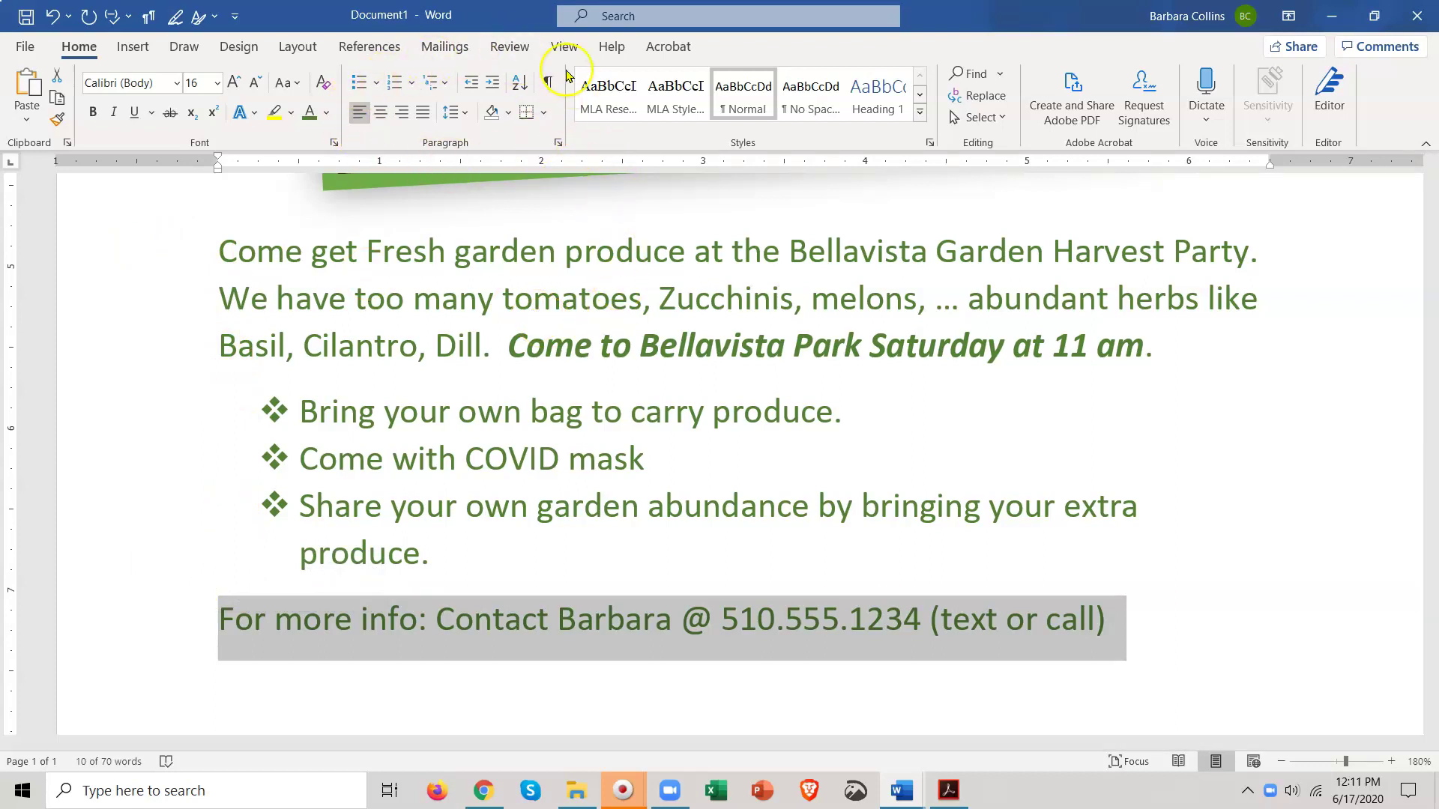
{"action": "left_click", "coordinate": [382, 116]}
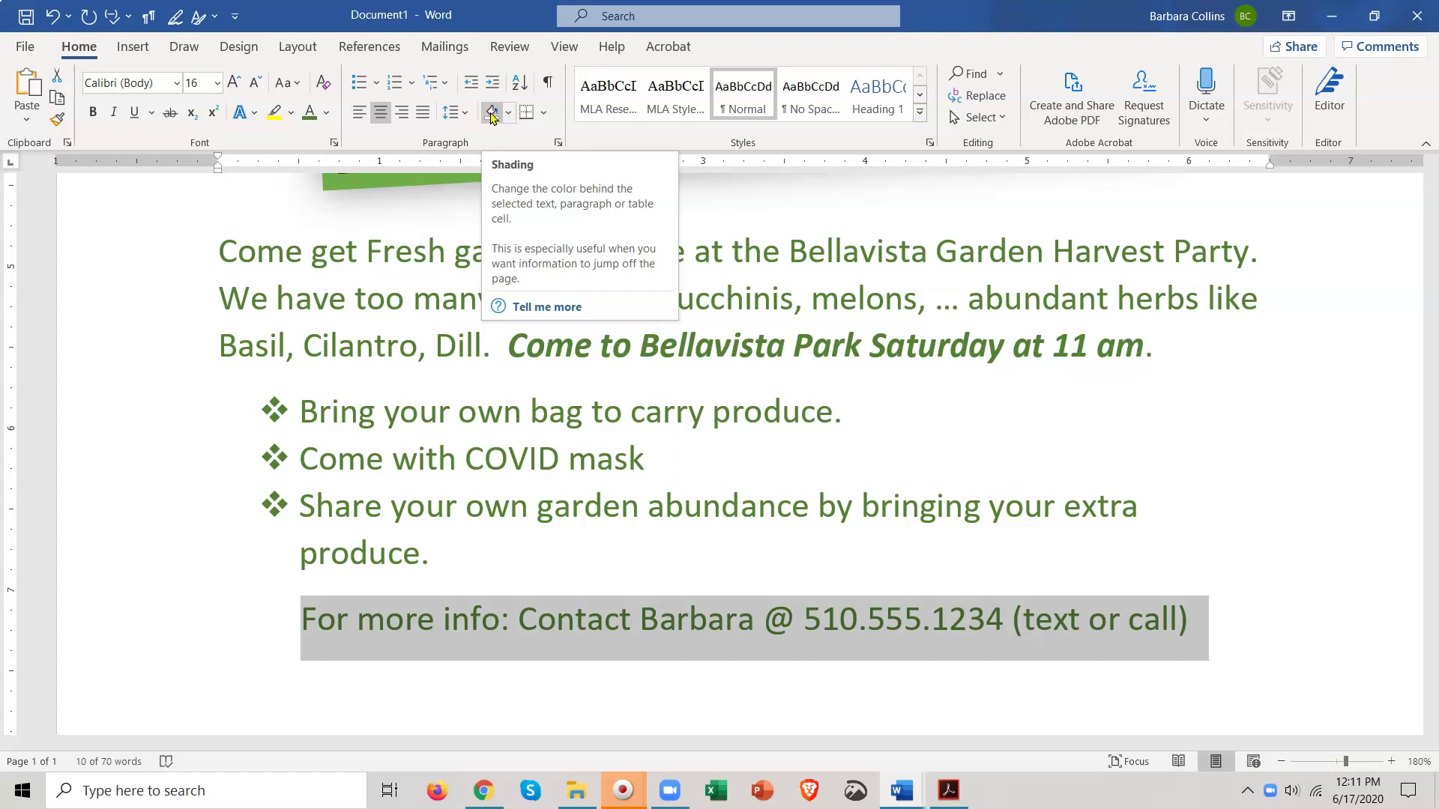
{"action": "left_click", "coordinate": [509, 113]}
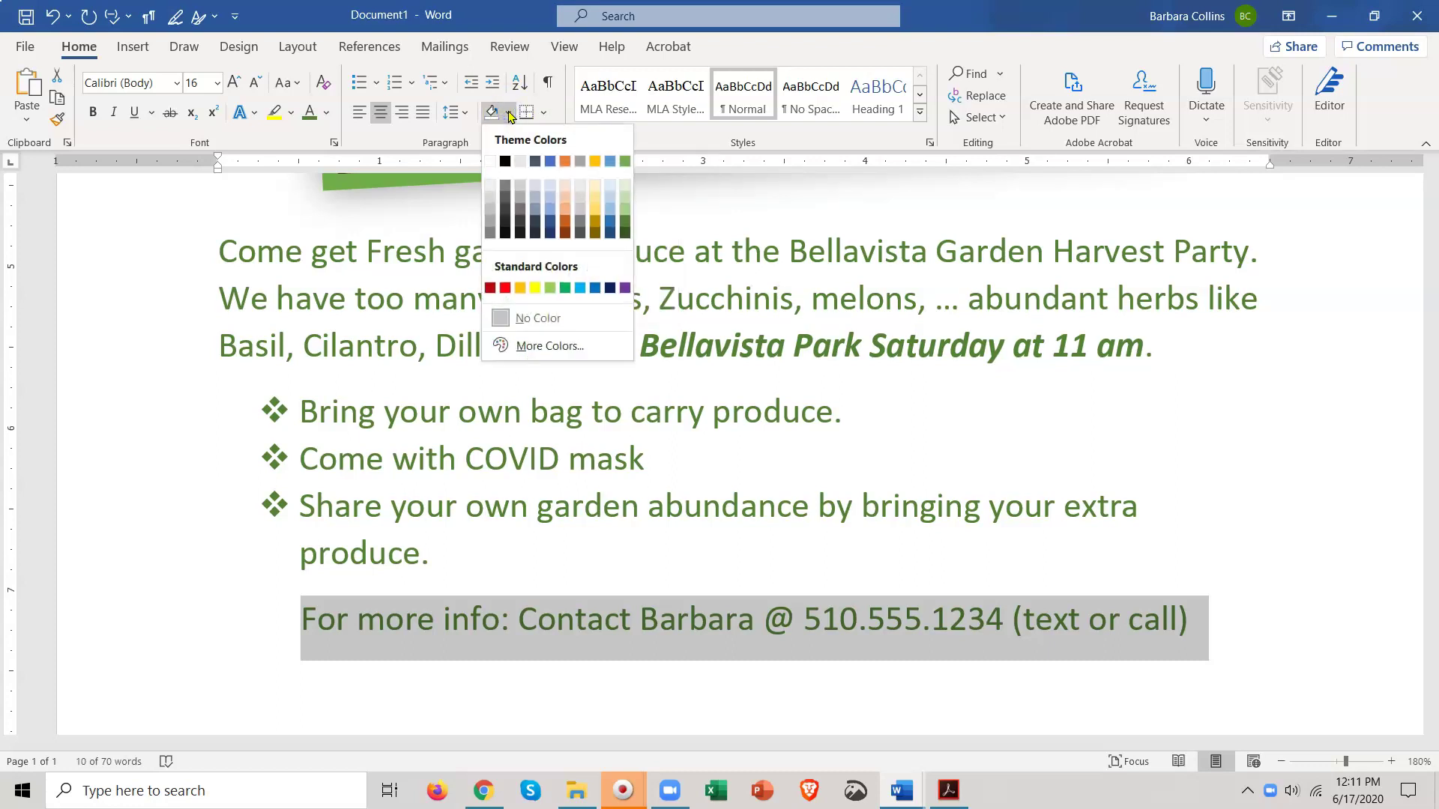
{"action": "left_click", "coordinate": [596, 206]}
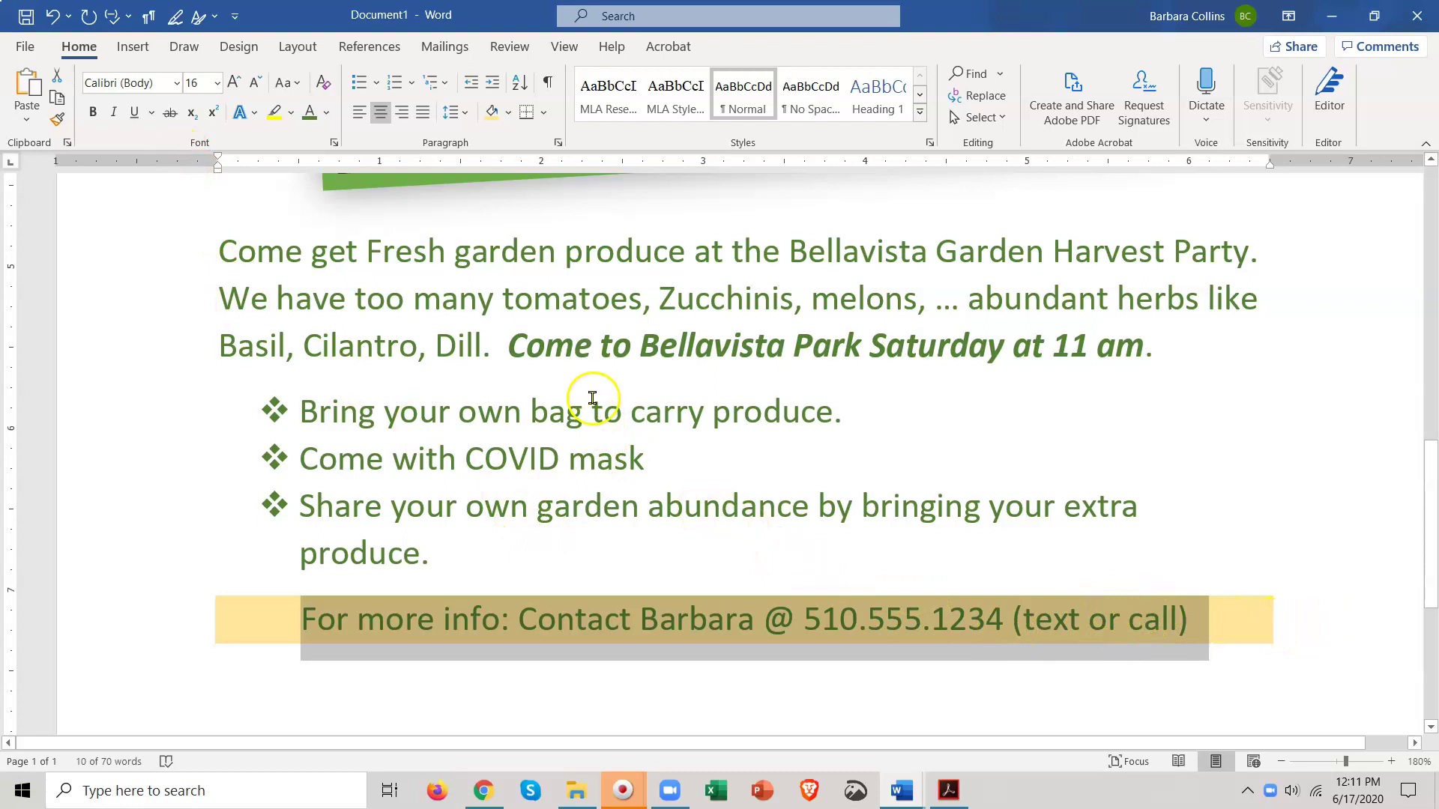
Try a yellow highlight on the "Come to Bellavista Park Saturday at 11 am" sentence and clear it with the No Color highlighter.
{"action": "left_click_drag", "start_coordinate": [501, 341], "coordinate": [1139, 341]}
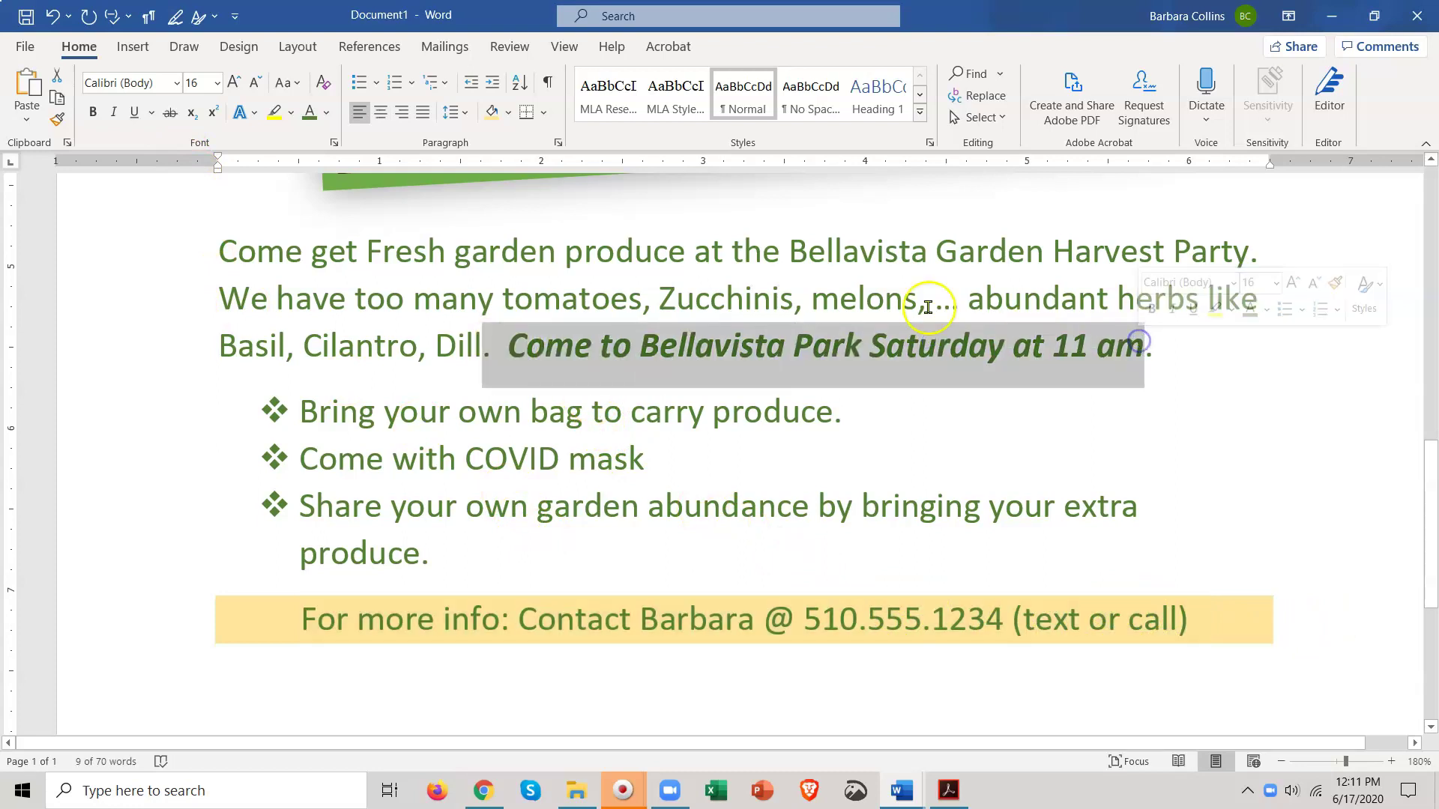
{"action": "left_click", "coordinate": [275, 112]}
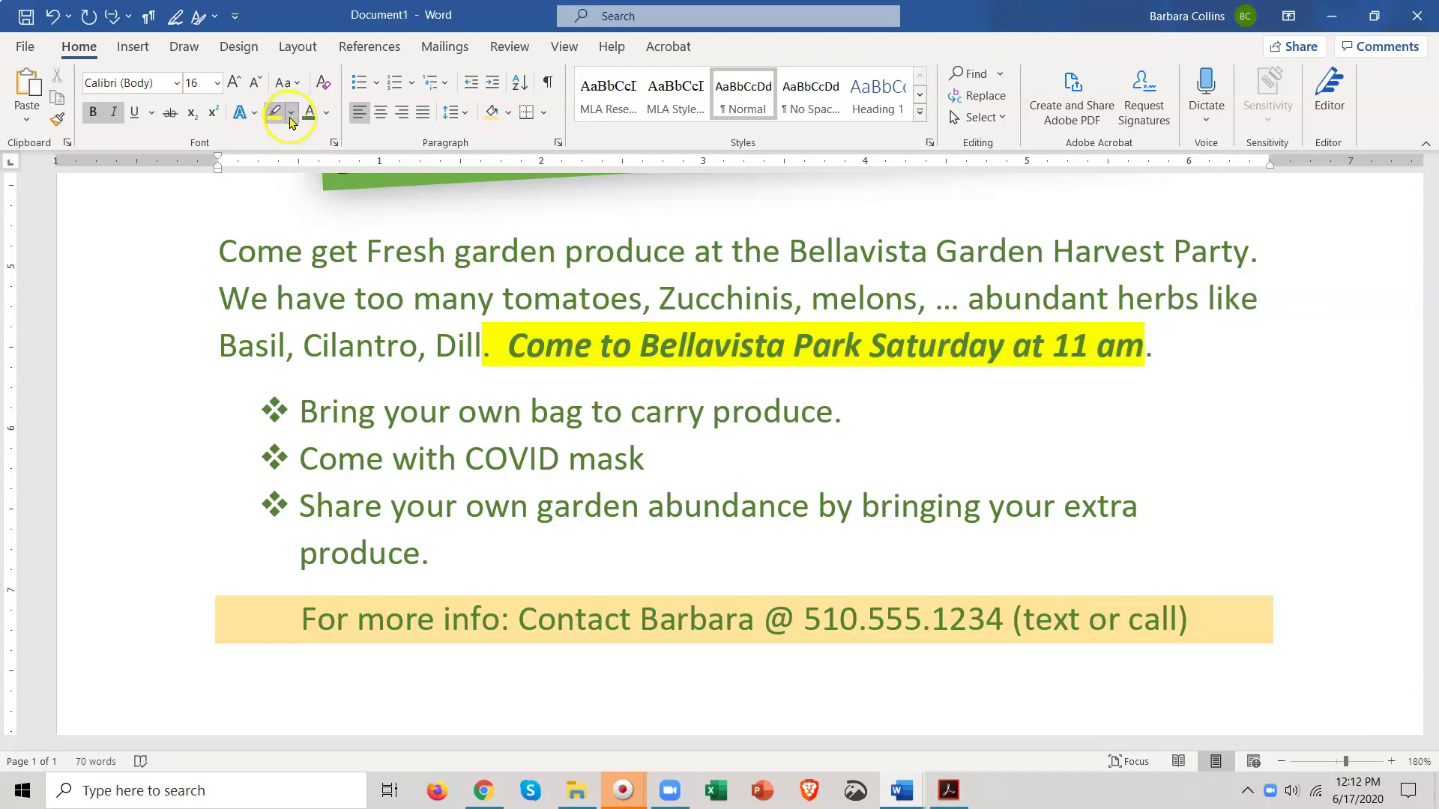
{"action": "left_click", "coordinate": [292, 114]}
{"action": "left_click", "coordinate": [312, 219]}
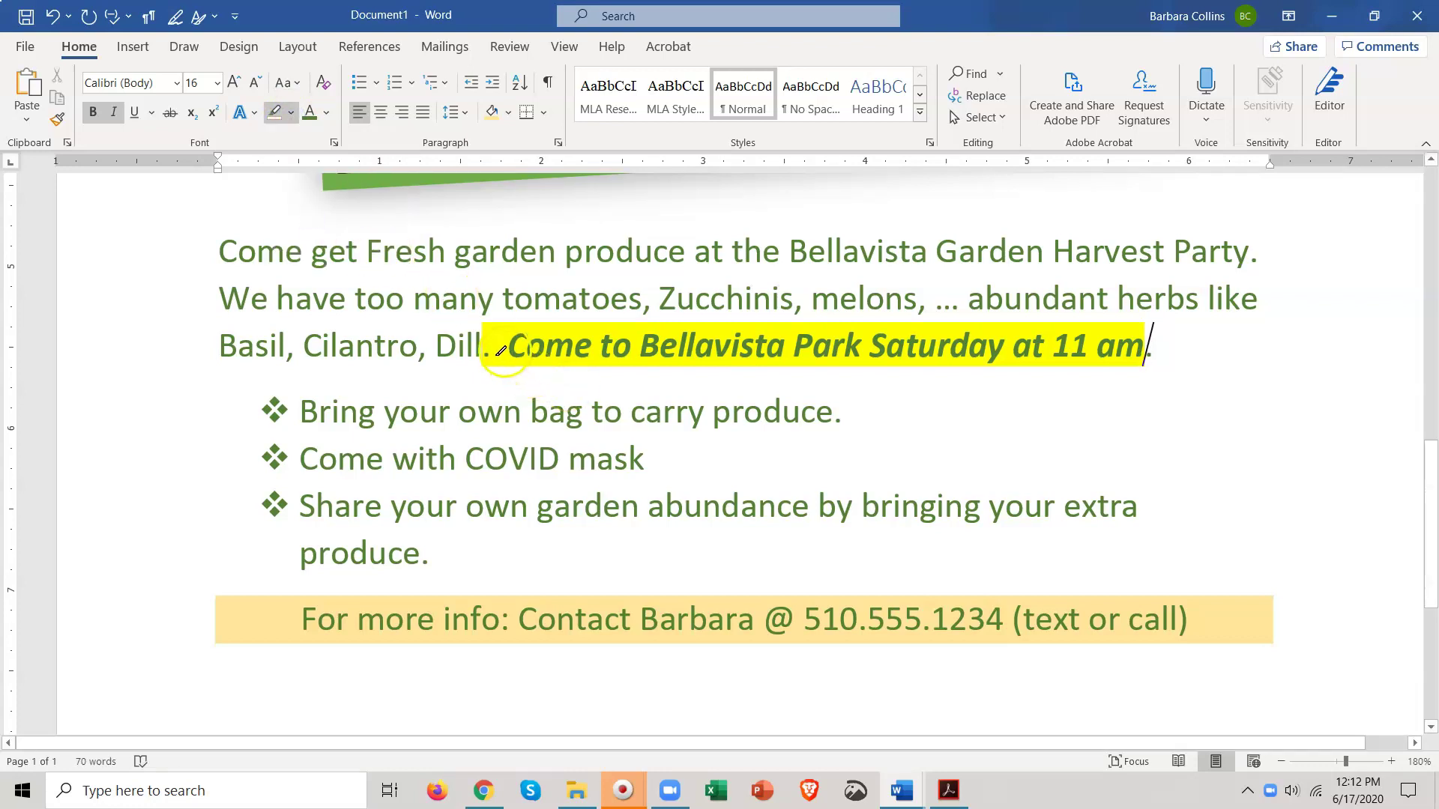
{"action": "left_click_drag", "start_coordinate": [486, 341], "coordinate": [1172, 349]}
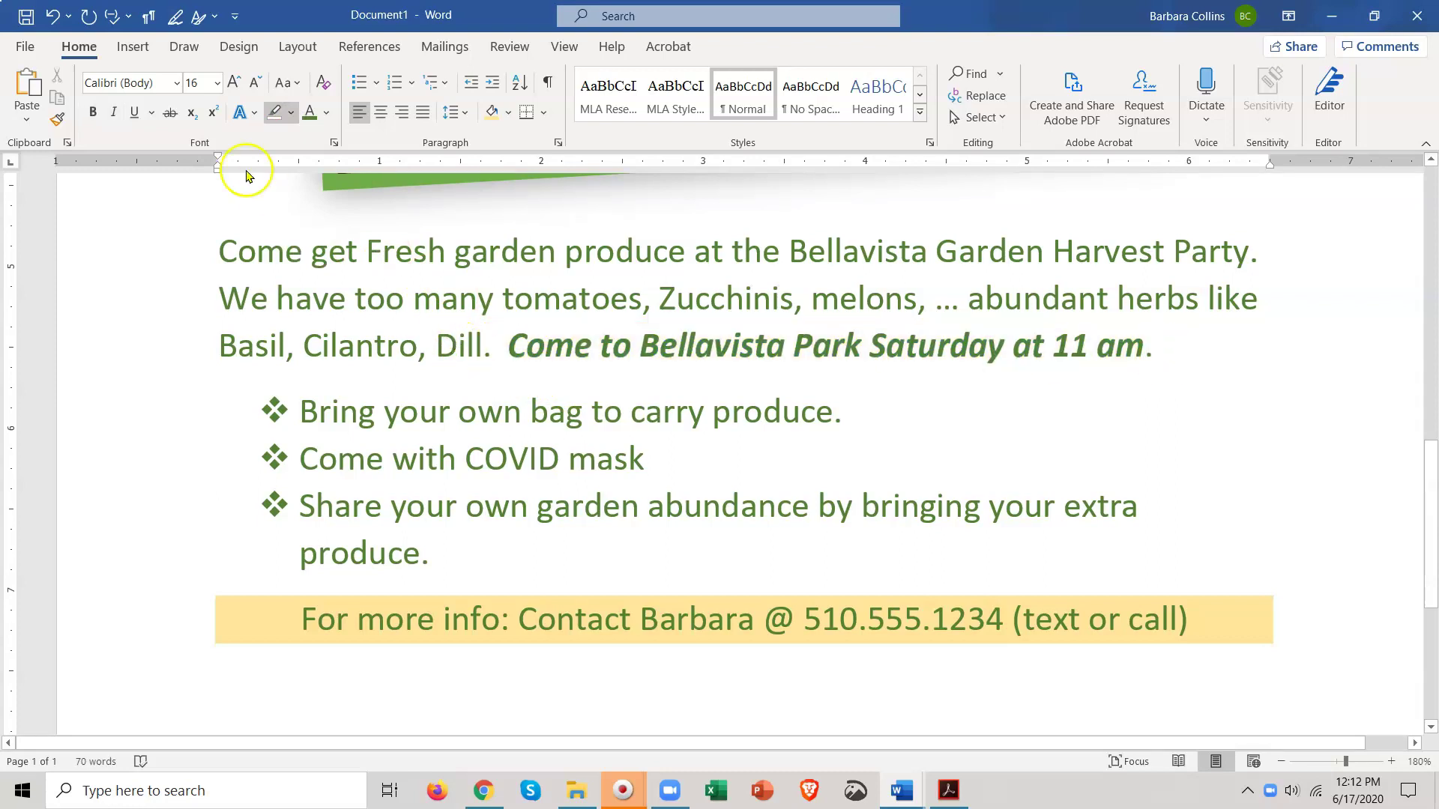
{"action": "left_click", "coordinate": [272, 119]}
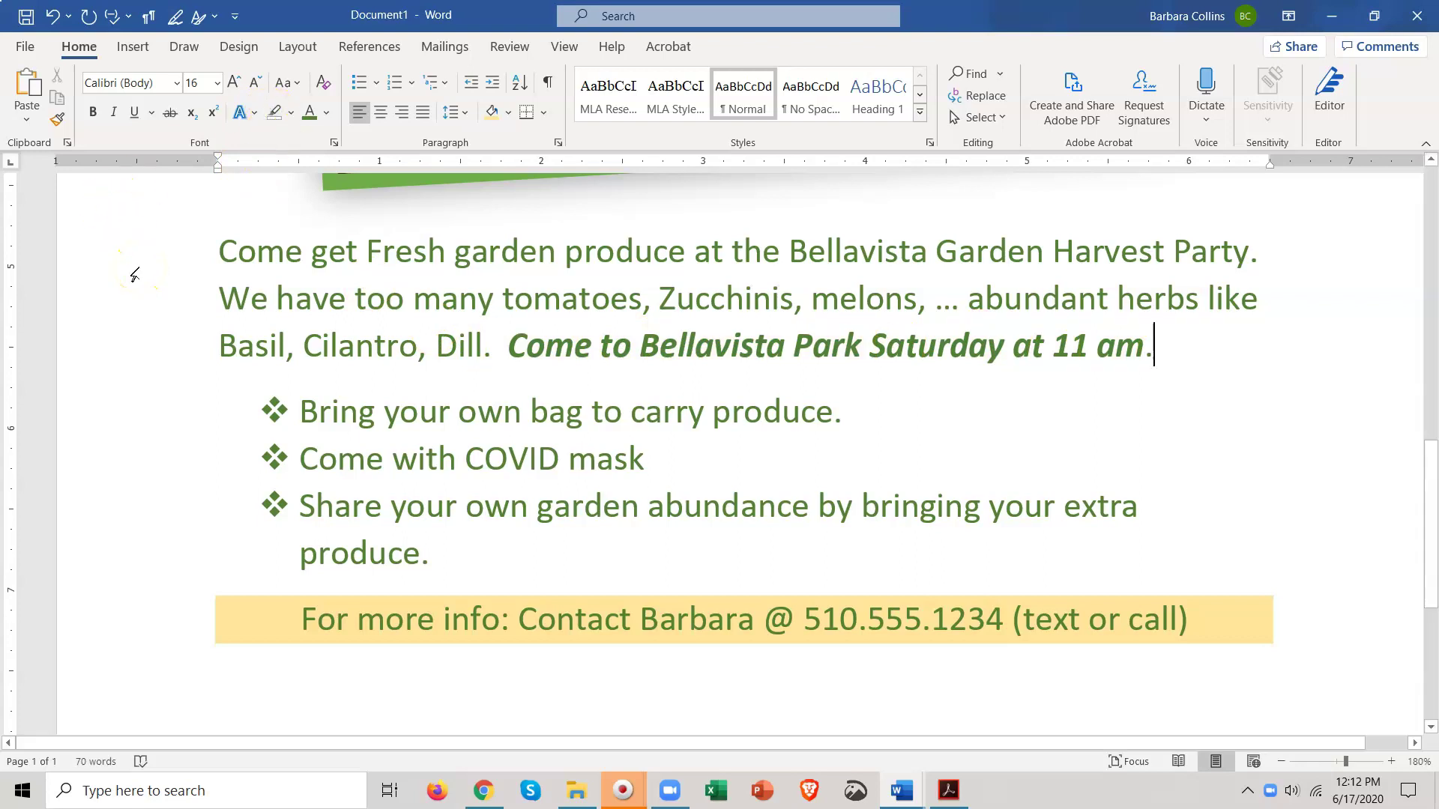
Shade the "GARDEN HARVEST PARTY" title paragraph with a gold theme color one shade darker than the contact line's shading.
{"action": "left_click", "coordinate": [509, 114]}
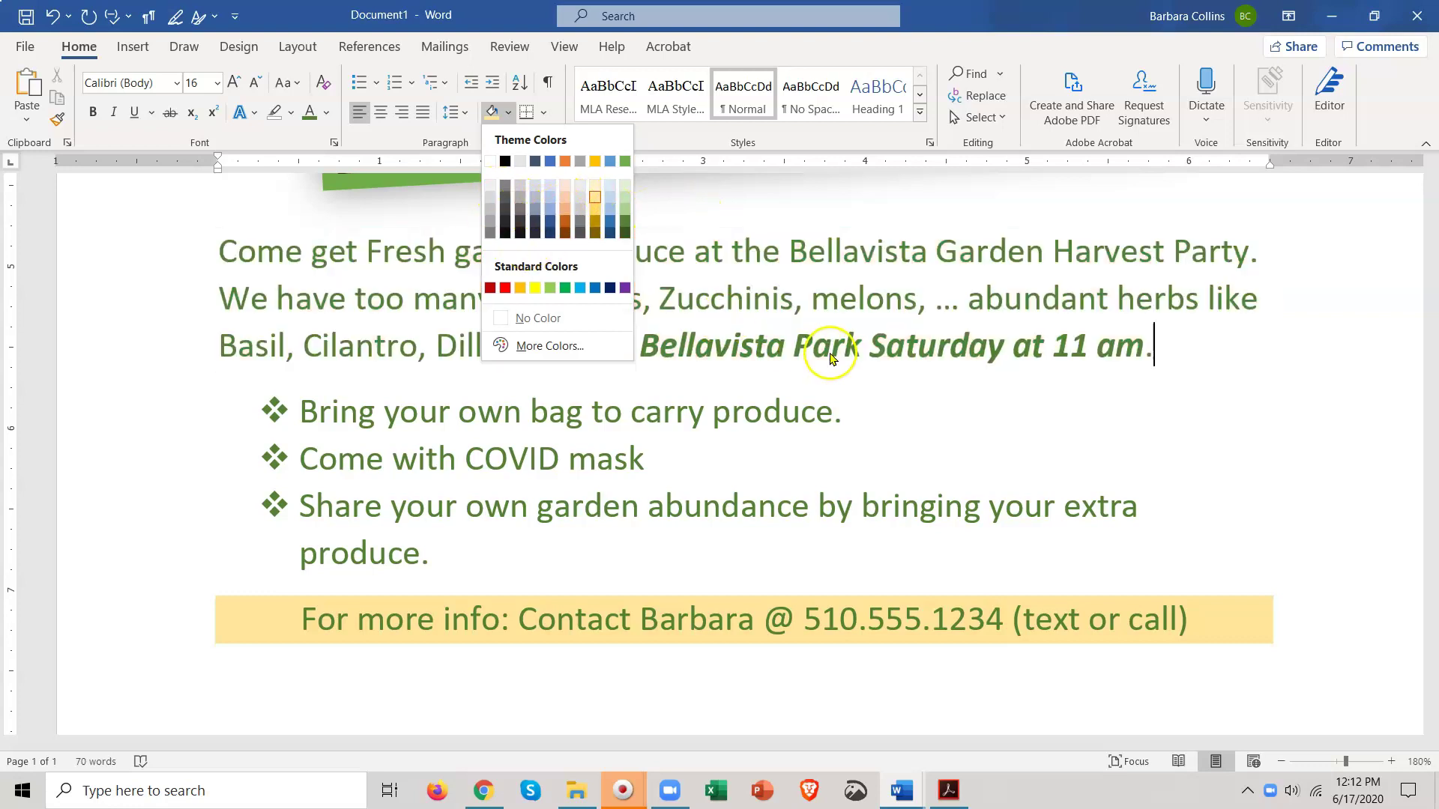
{"action": "left_click", "coordinate": [890, 421]}
{"action": "scroll", "coordinate": [890, 421], "scroll_direction": "up", "scroll_amount": 10}
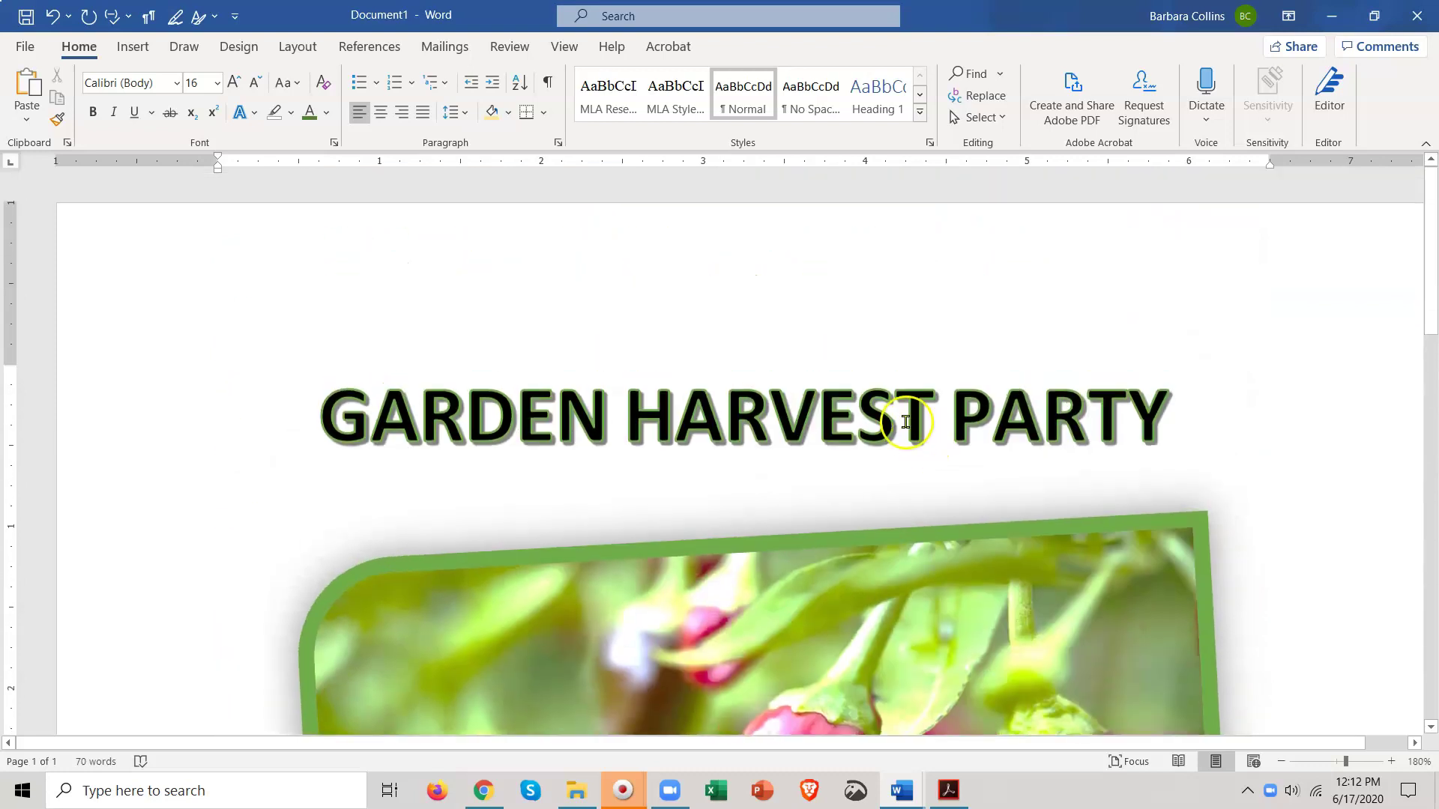
{"action": "left_click", "coordinate": [908, 412]}
{"action": "left_click", "coordinate": [508, 112]}
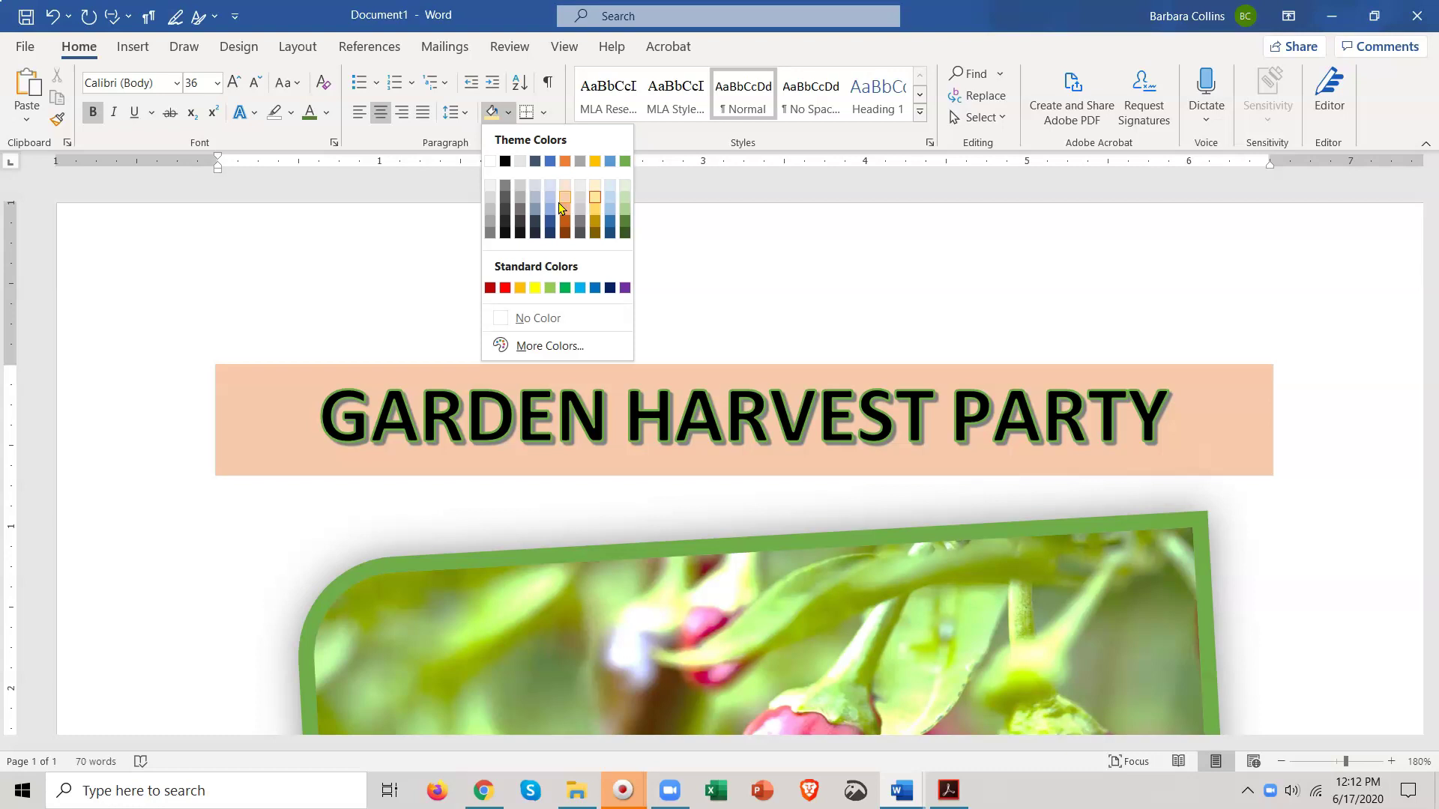
{"action": "left_click", "coordinate": [593, 216]}
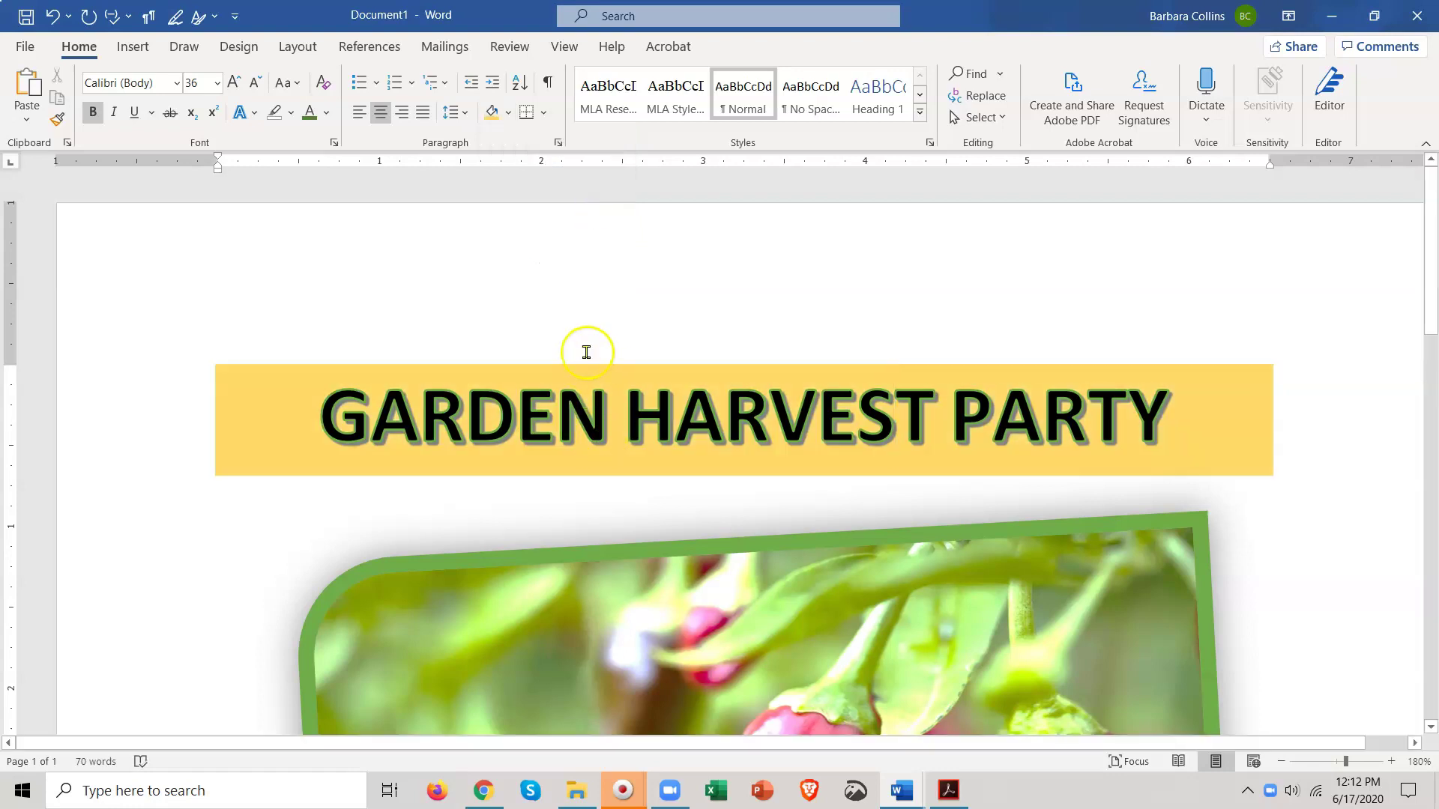
Review the flyer from the shaded title through the picture to the body text and contact line.
{"action": "scroll", "coordinate": [585, 352], "scroll_direction": "down", "scroll_amount": 10}
{"action": "scroll", "coordinate": [587, 352], "scroll_direction": "down", "scroll_amount": 3}
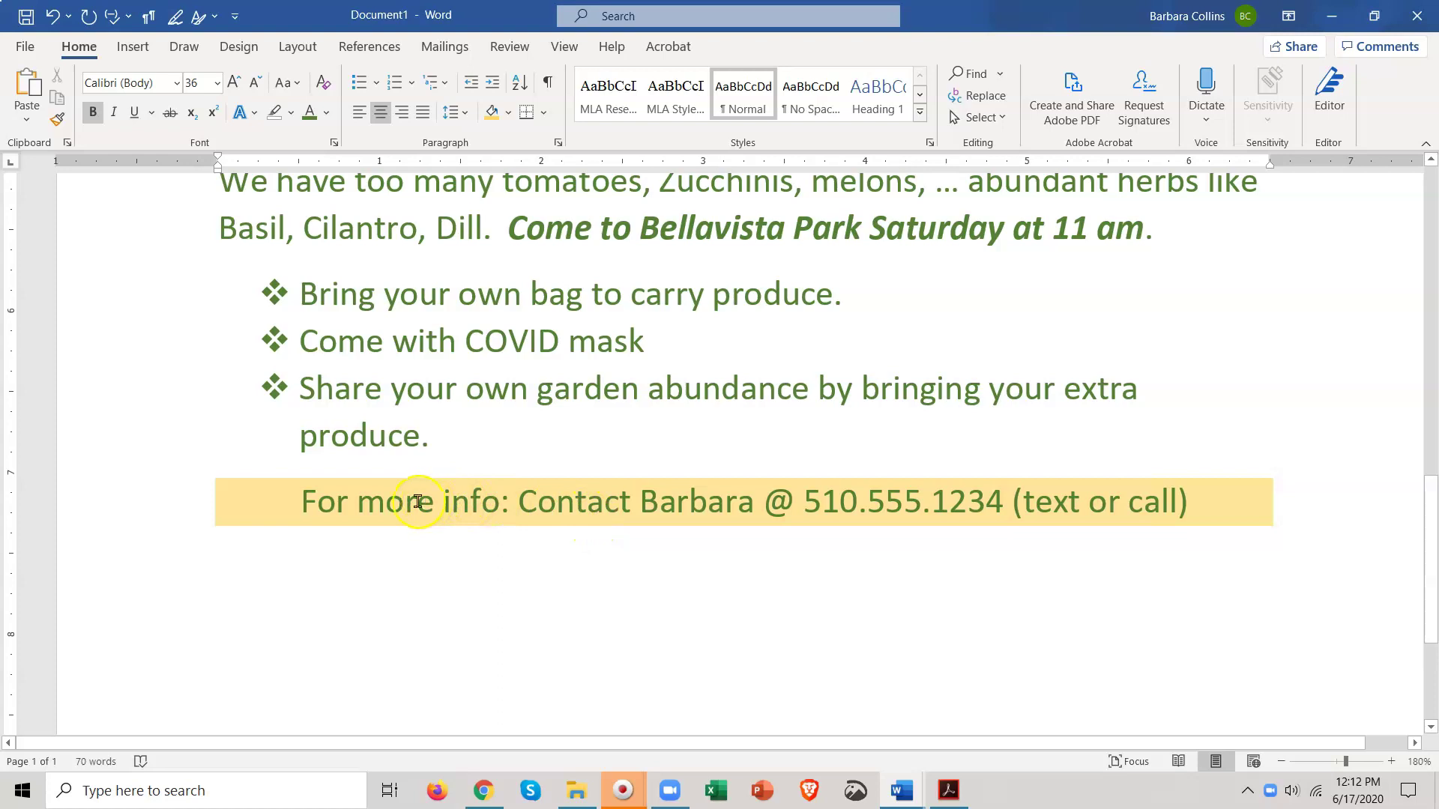
{"action": "scroll", "coordinate": [423, 509], "scroll_direction": "up", "scroll_amount": 12}
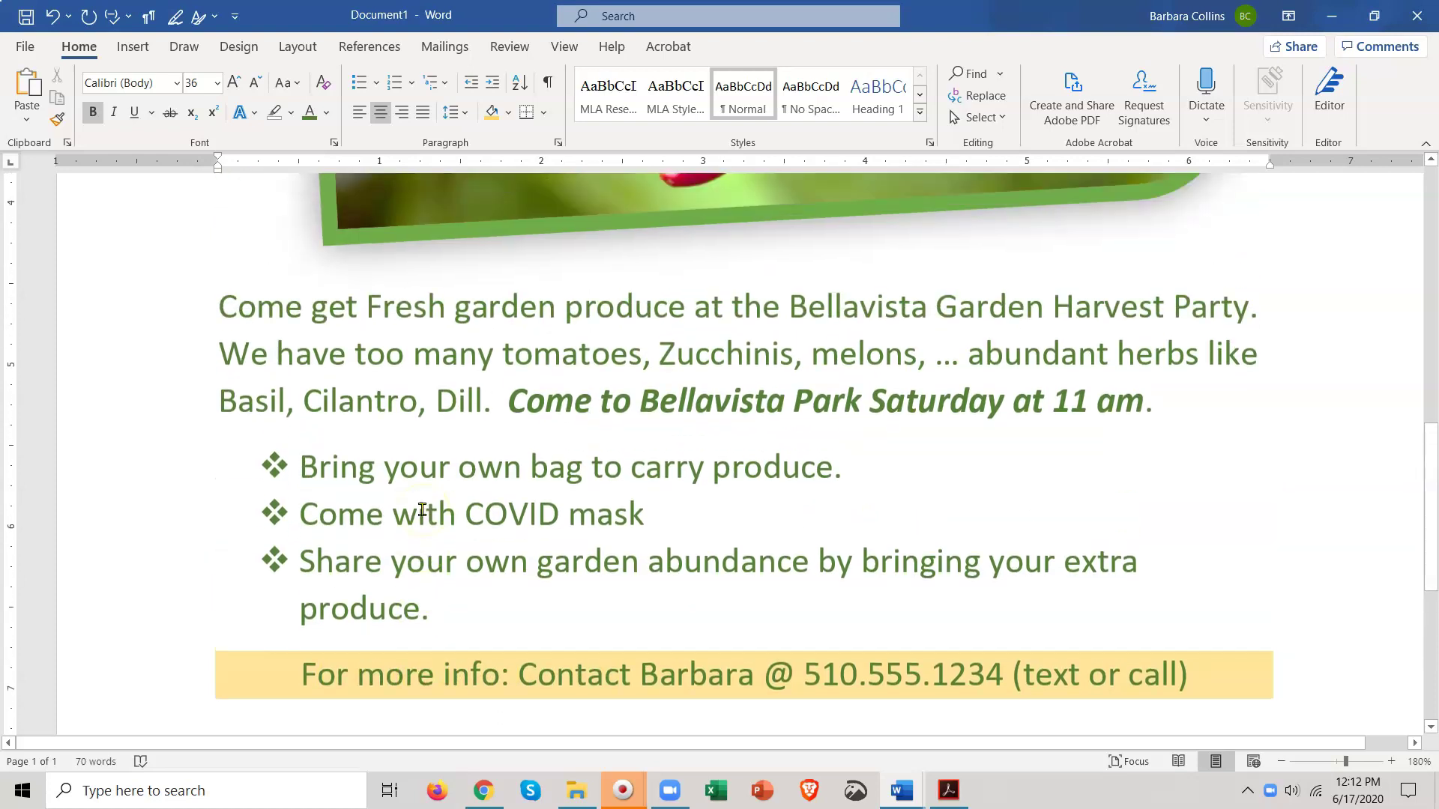
{"action": "scroll", "coordinate": [423, 509], "scroll_direction": "up", "scroll_amount": 9}
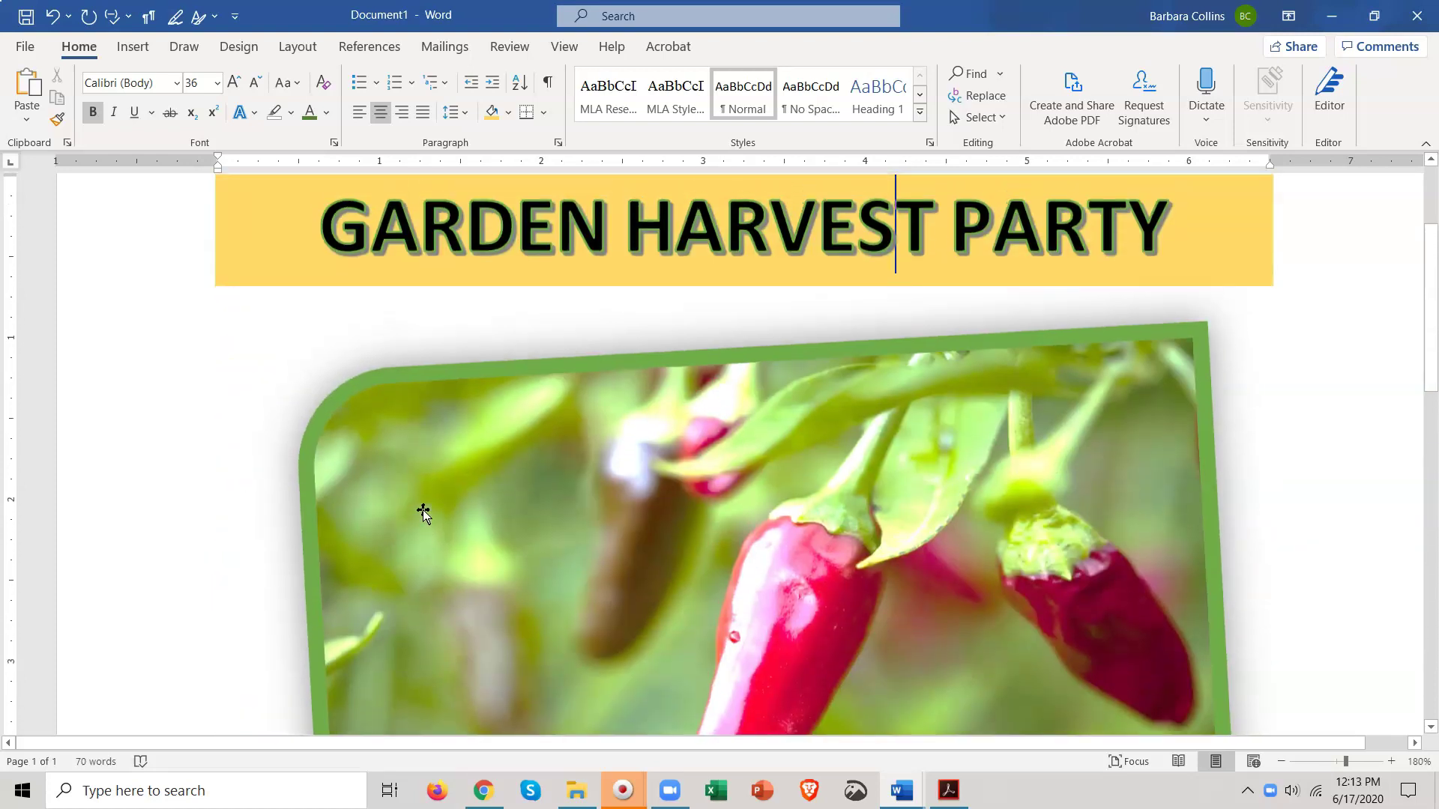
{"action": "scroll", "coordinate": [423, 509], "scroll_direction": "down", "scroll_amount": 5}
{"action": "scroll", "coordinate": [423, 512], "scroll_direction": "down", "scroll_amount": 10}
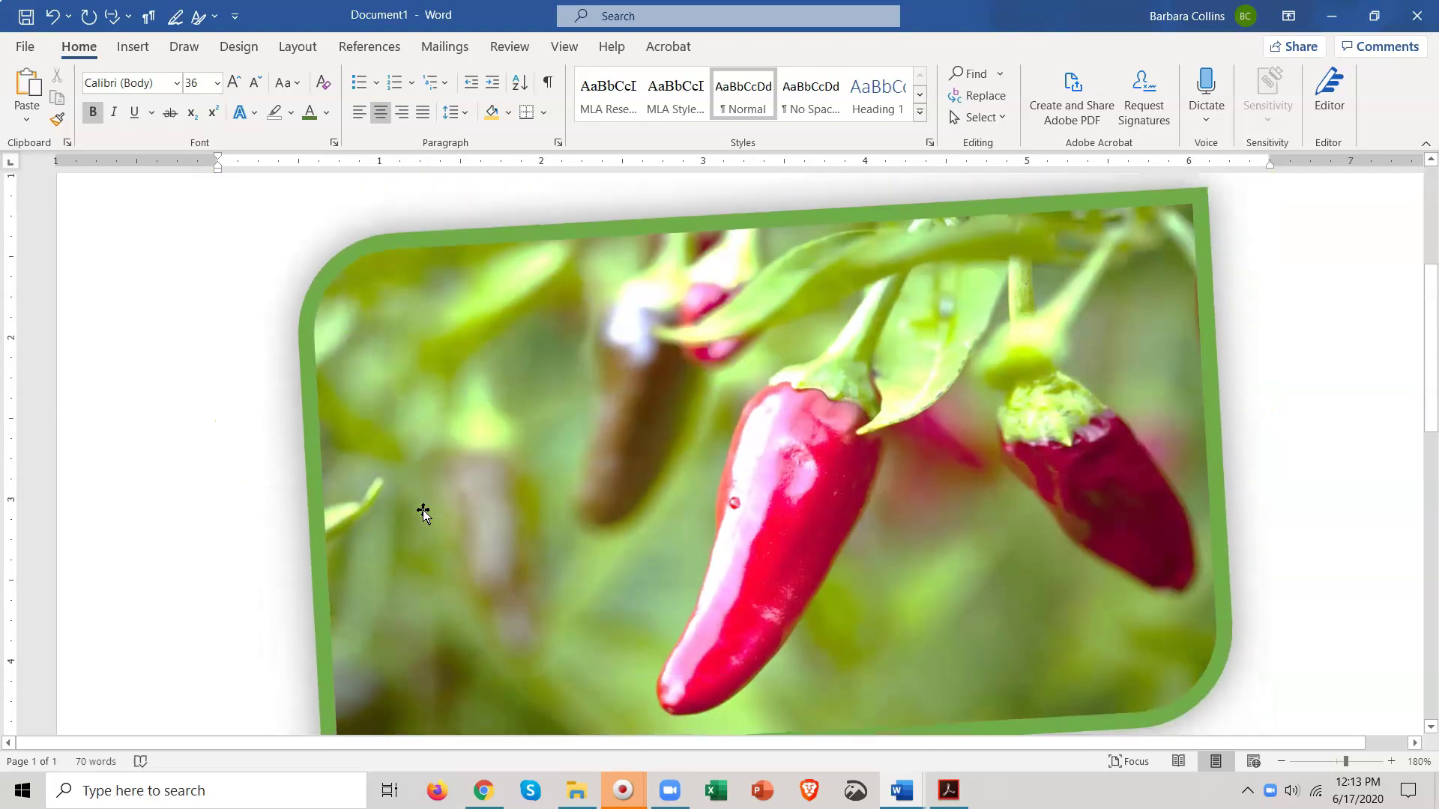
{"action": "scroll", "coordinate": [423, 510], "scroll_direction": "down", "scroll_amount": 4}
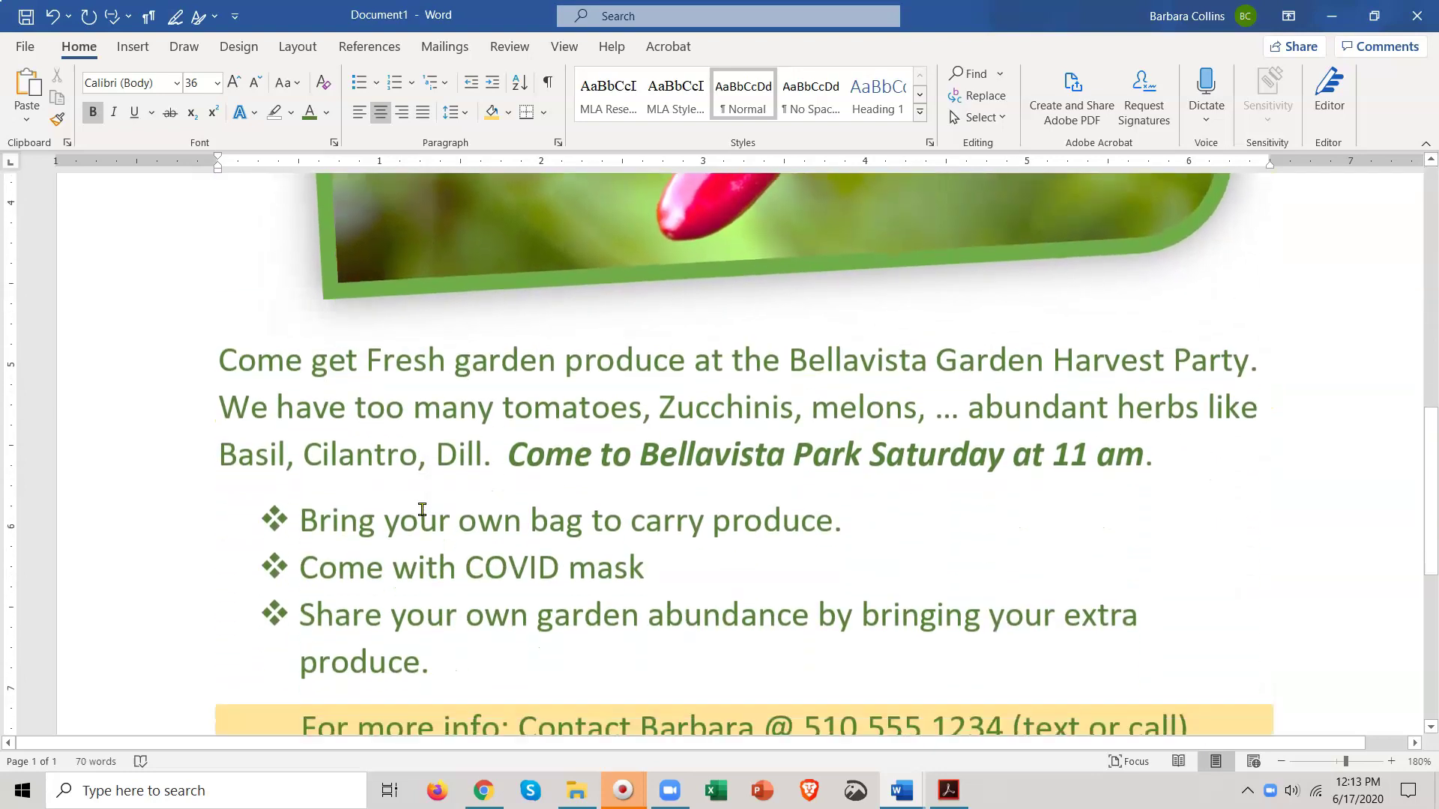
{"action": "scroll", "coordinate": [423, 509], "scroll_direction": "up", "scroll_amount": 2}
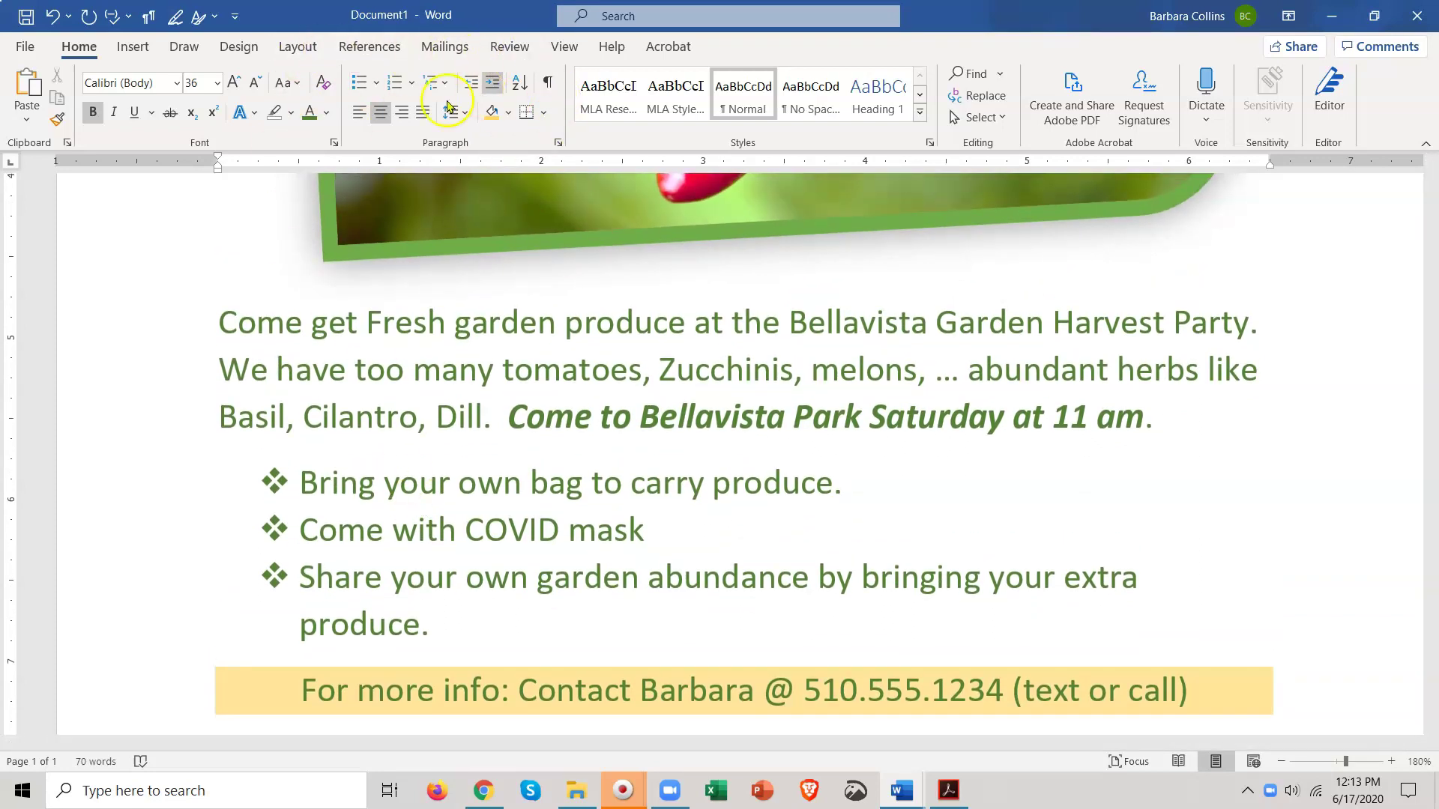
Set the line spacing of the "Come get Fresh garden produce" paragraph to 1.5.
{"action": "left_click", "coordinate": [455, 375]}
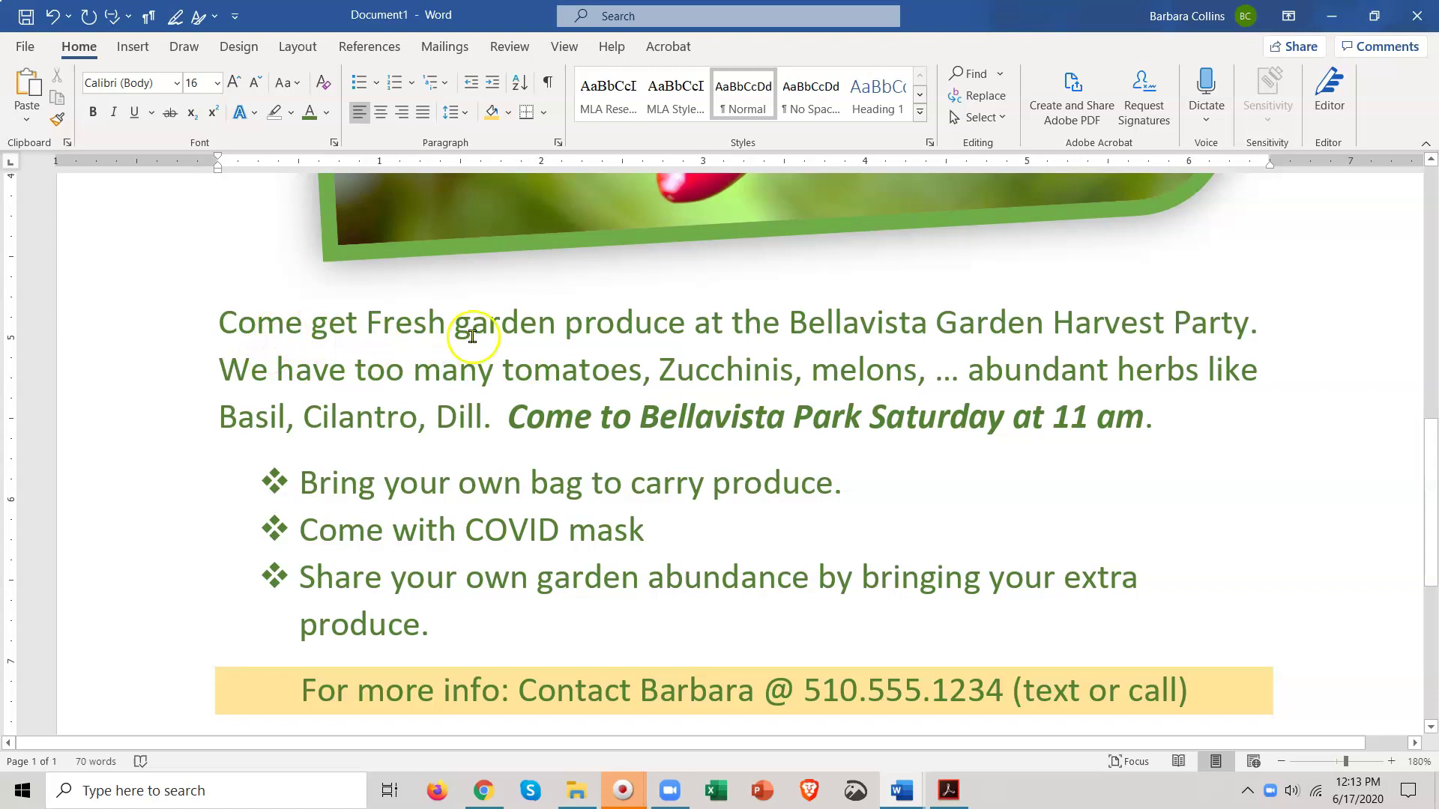
{"action": "left_click", "coordinate": [219, 323]}
{"action": "left_click_drag", "start_coordinate": [219, 323], "coordinate": [1128, 418]}
{"action": "left_click", "coordinate": [544, 365]}
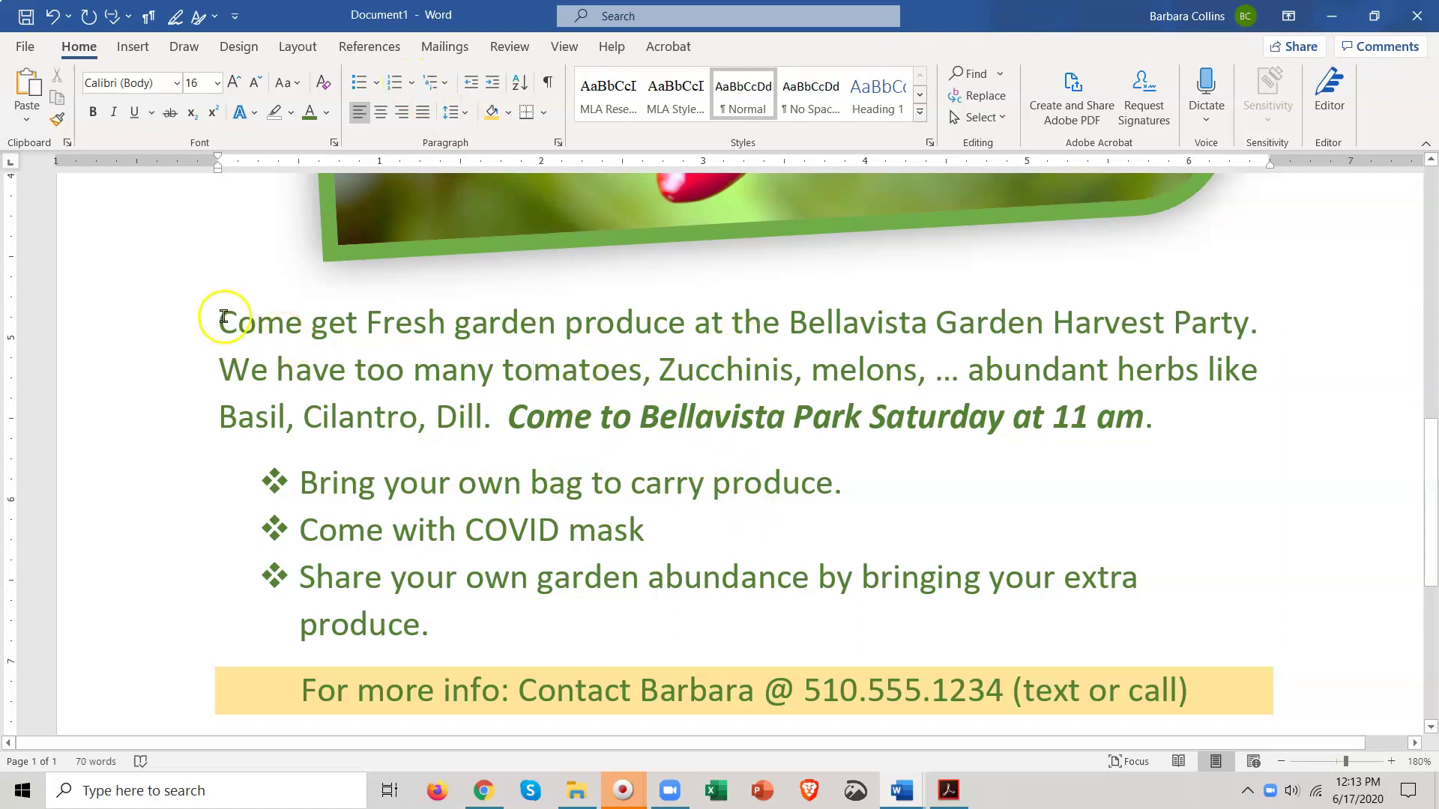
{"action": "left_click_drag", "start_coordinate": [220, 321], "coordinate": [1154, 411]}
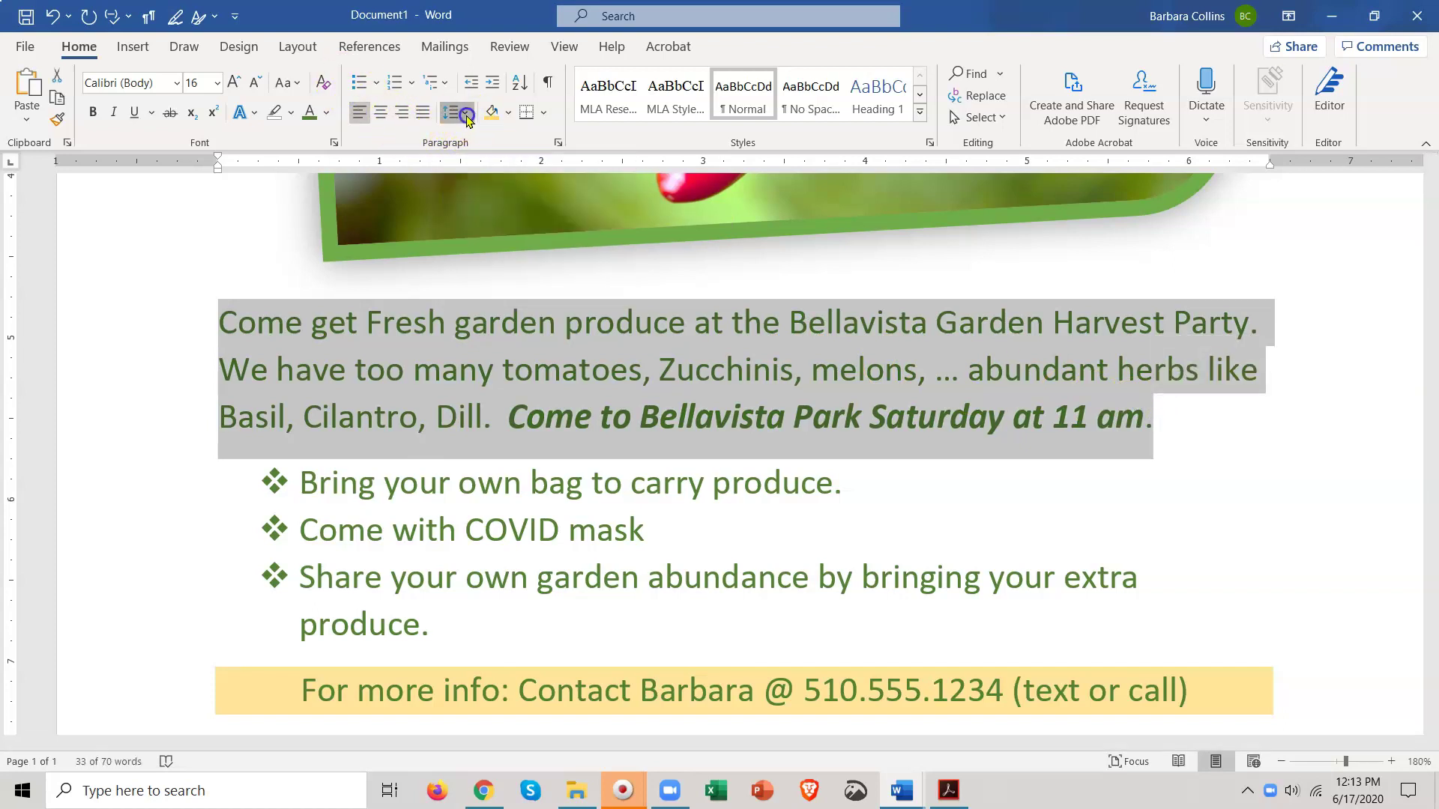
{"action": "left_click", "coordinate": [465, 113]}
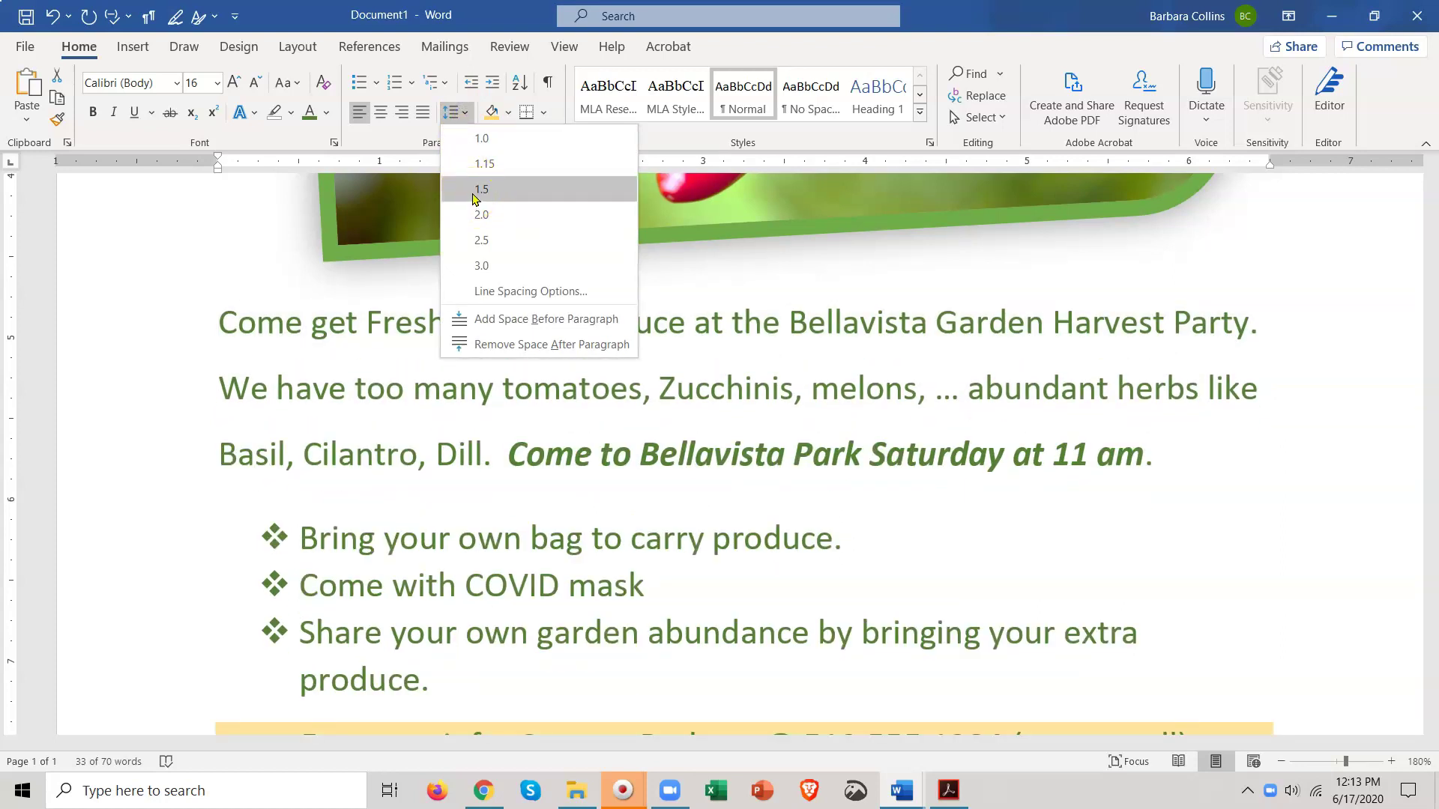
{"action": "left_click", "coordinate": [479, 189]}
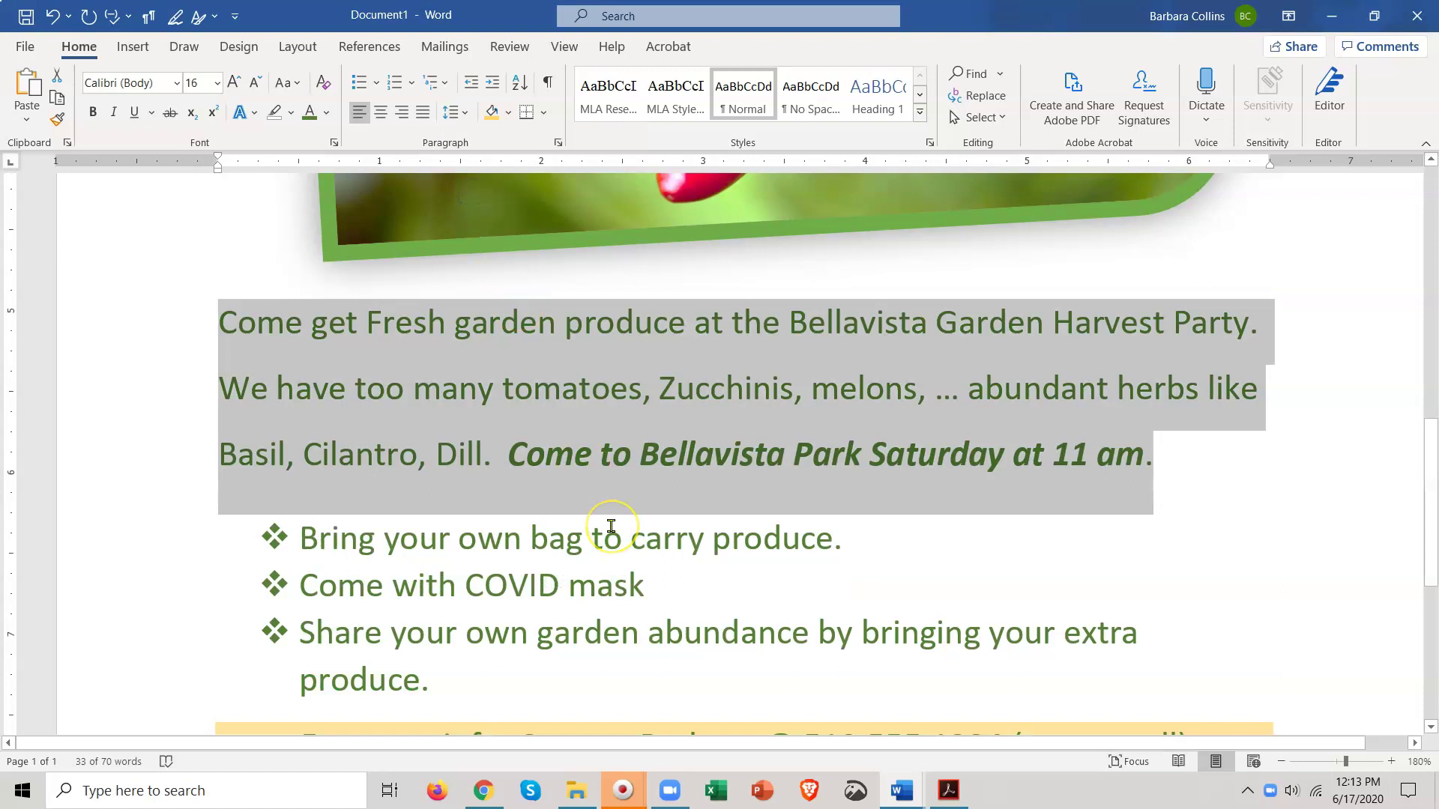
Check how the spaced paragraph, bullets and contact line fit on the page, viewing the whole flyer at 60% zoom.
{"action": "scroll", "coordinate": [611, 526], "scroll_direction": "down", "scroll_amount": 5}
{"action": "scroll", "coordinate": [610, 527], "scroll_direction": "up", "scroll_amount": 2}
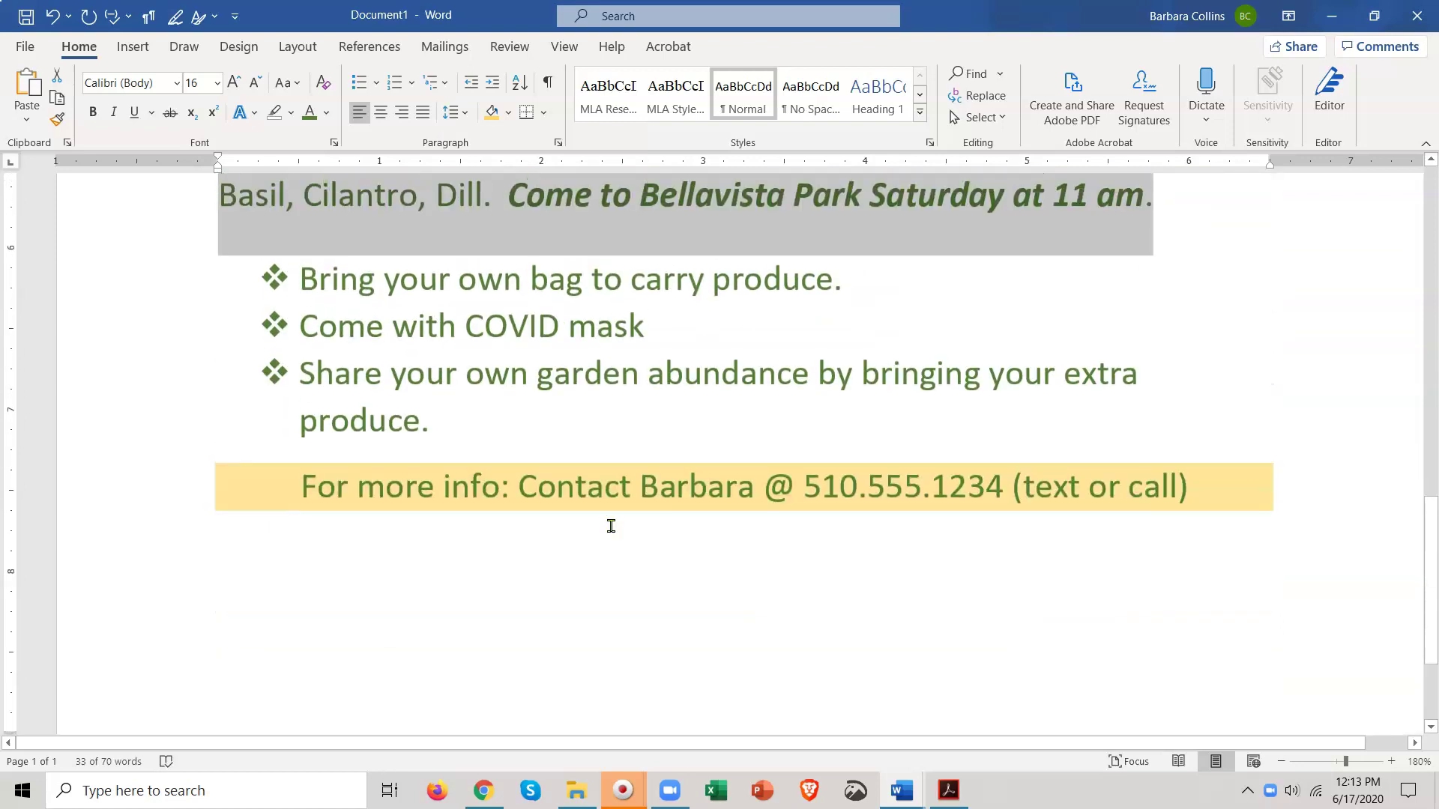
{"action": "scroll", "coordinate": [611, 526], "scroll_direction": "up", "scroll_amount": 5}
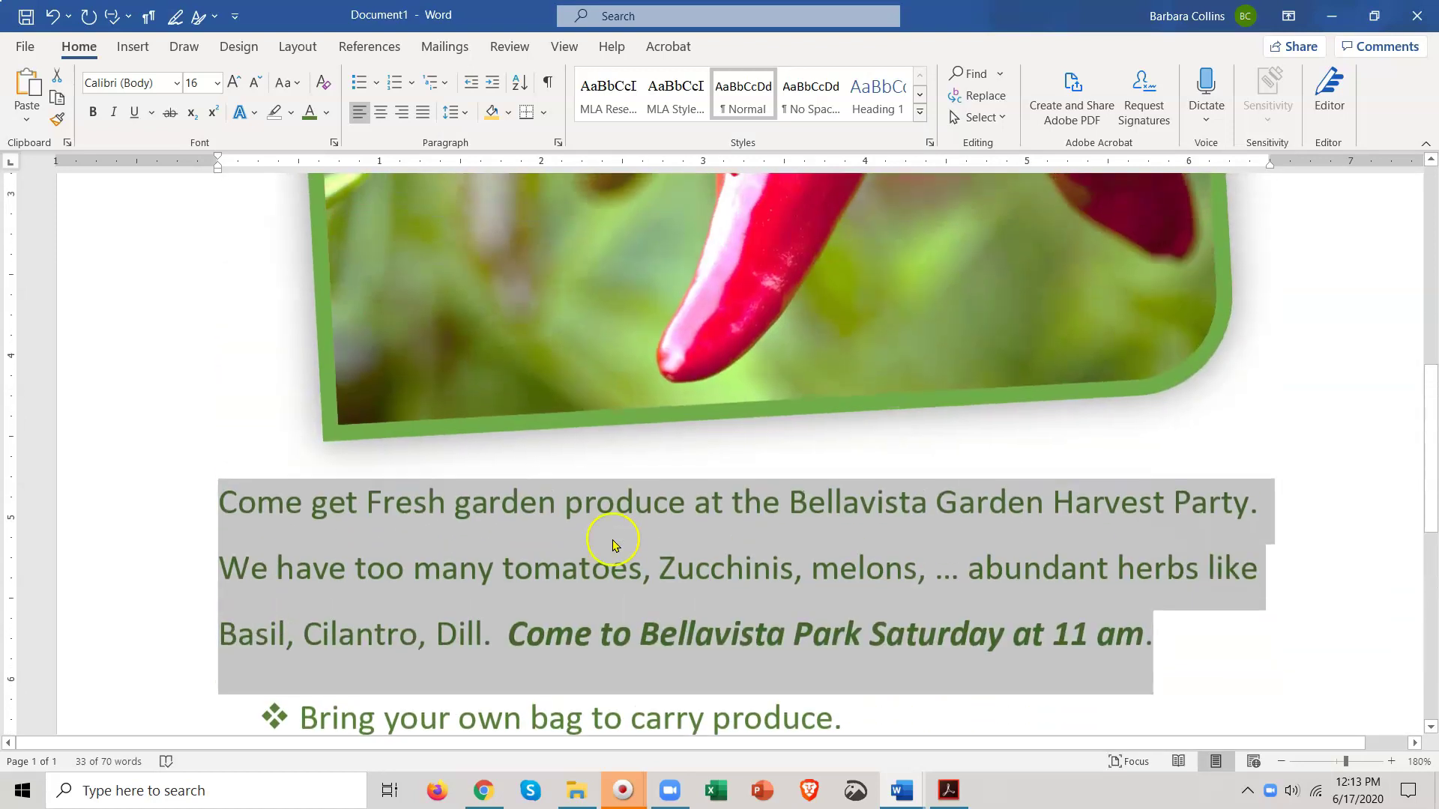
{"action": "left_click", "coordinate": [611, 568]}
{"action": "scroll", "coordinate": [235, 607], "scroll_direction": "down", "scroll_amount": 1}
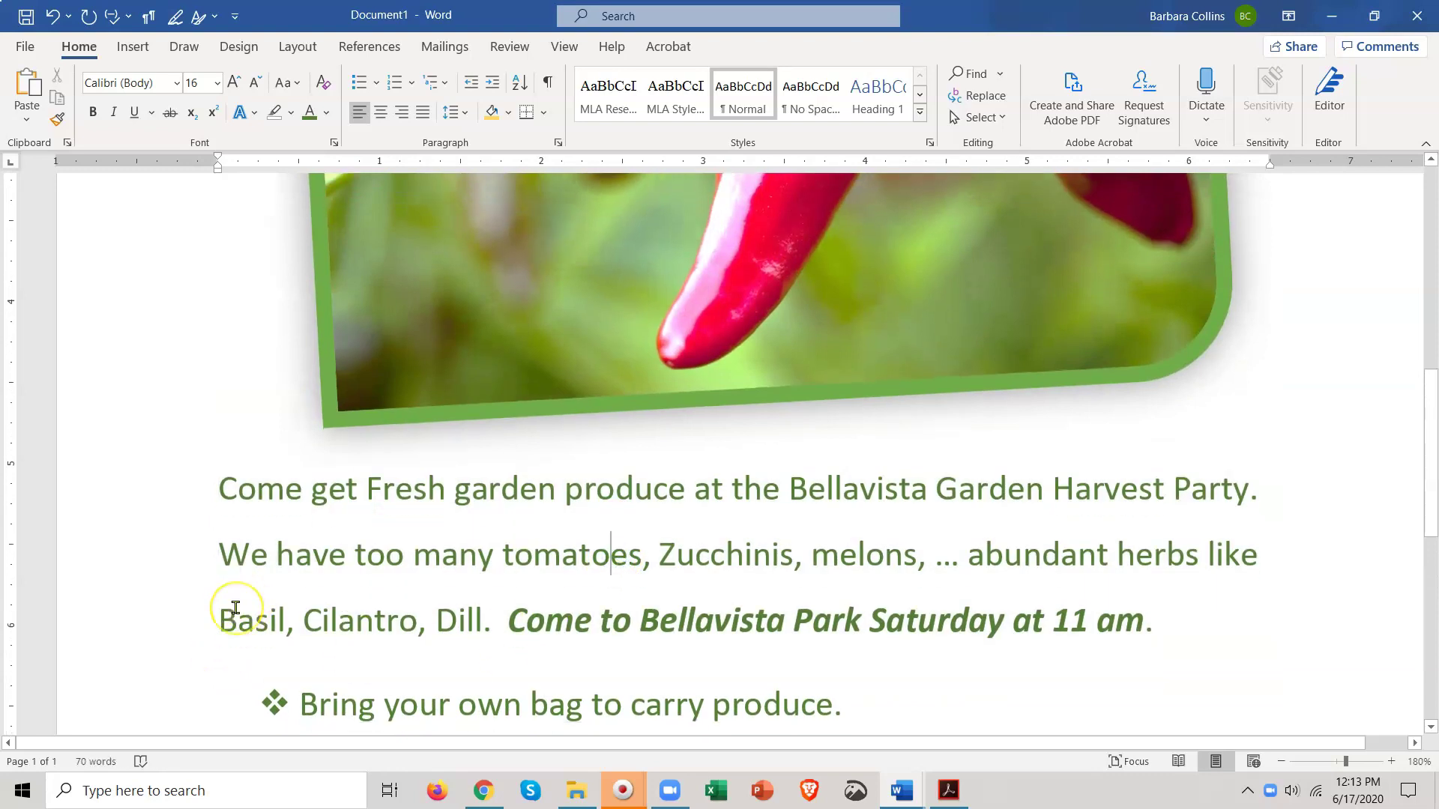
{"action": "scroll", "coordinate": [236, 607], "scroll_direction": "down", "scroll_amount": 5}
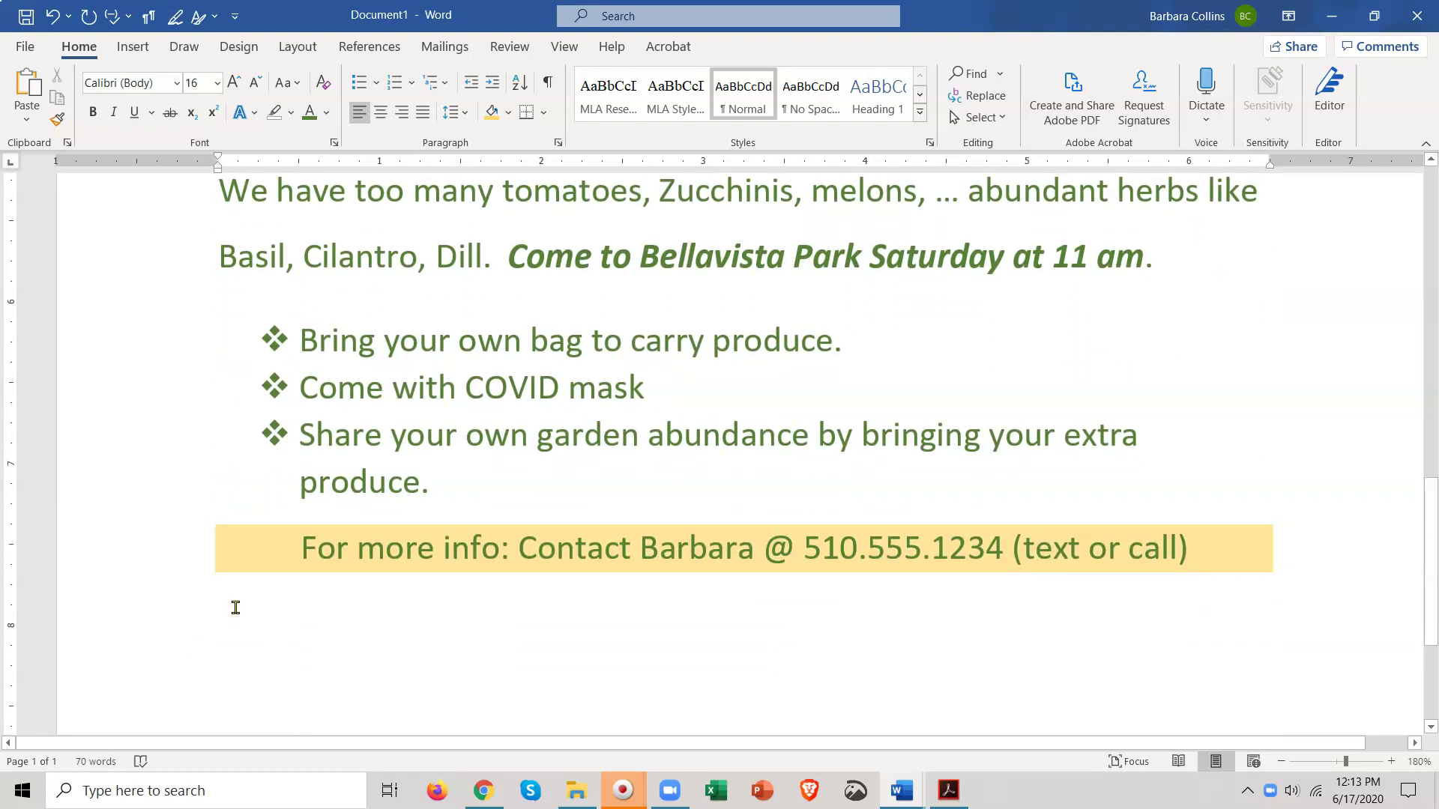
{"action": "scroll", "coordinate": [235, 607], "scroll_direction": "up", "scroll_amount": 5}
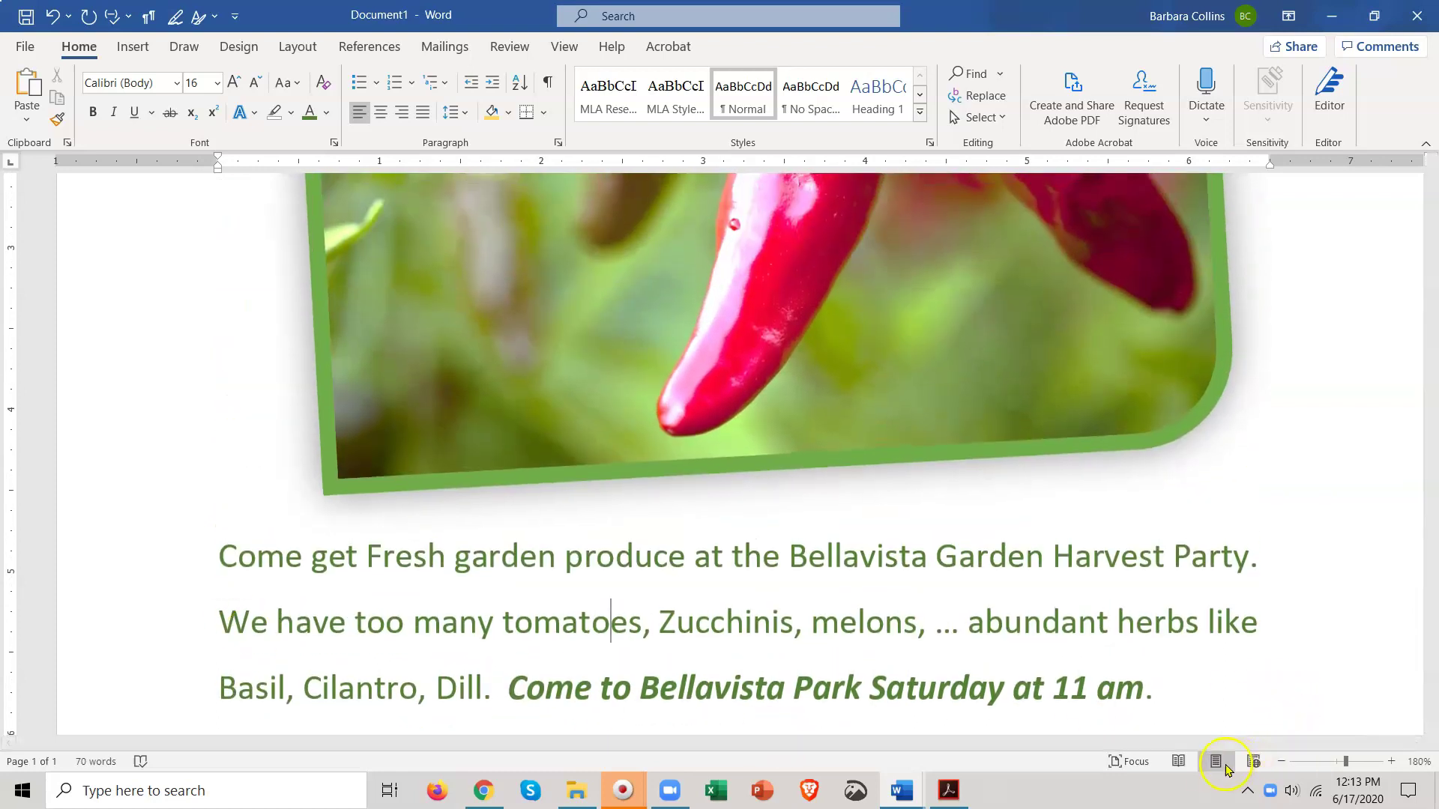
{"action": "left_click", "coordinate": [1282, 762]}
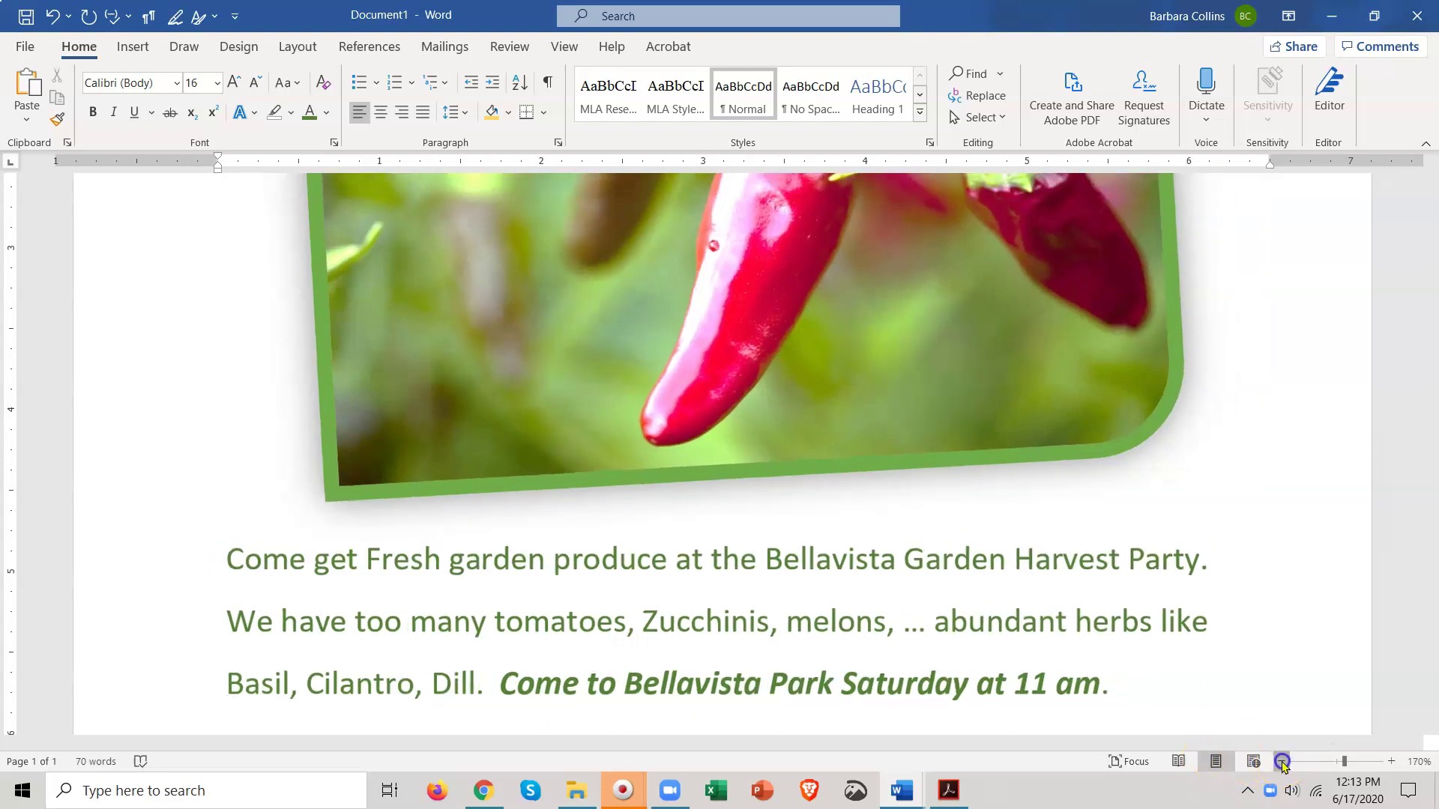
{"action": "left_click", "coordinate": [1282, 762]}
{"action": "left_click", "coordinate": [1282, 762]}
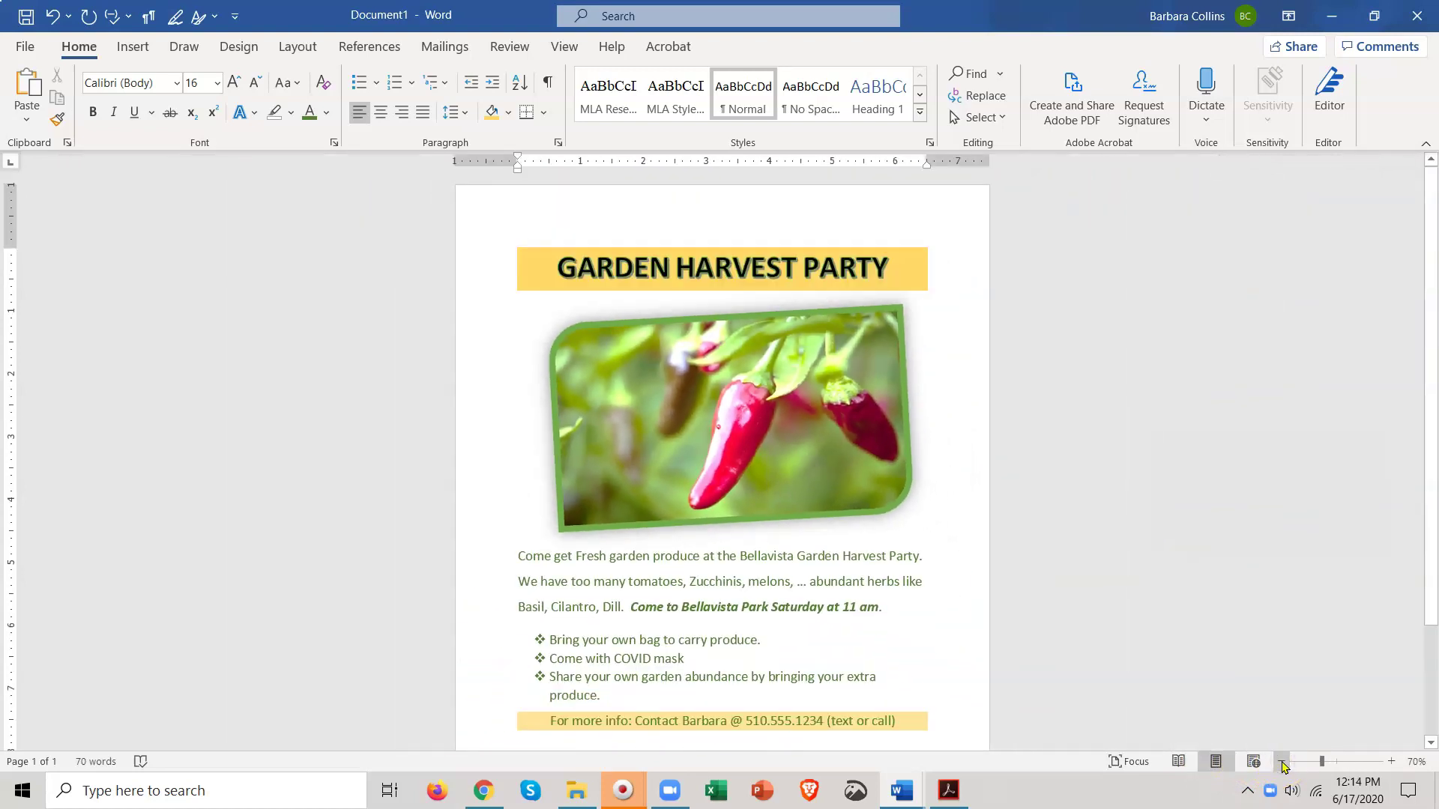
{"action": "left_click", "coordinate": [1283, 763]}
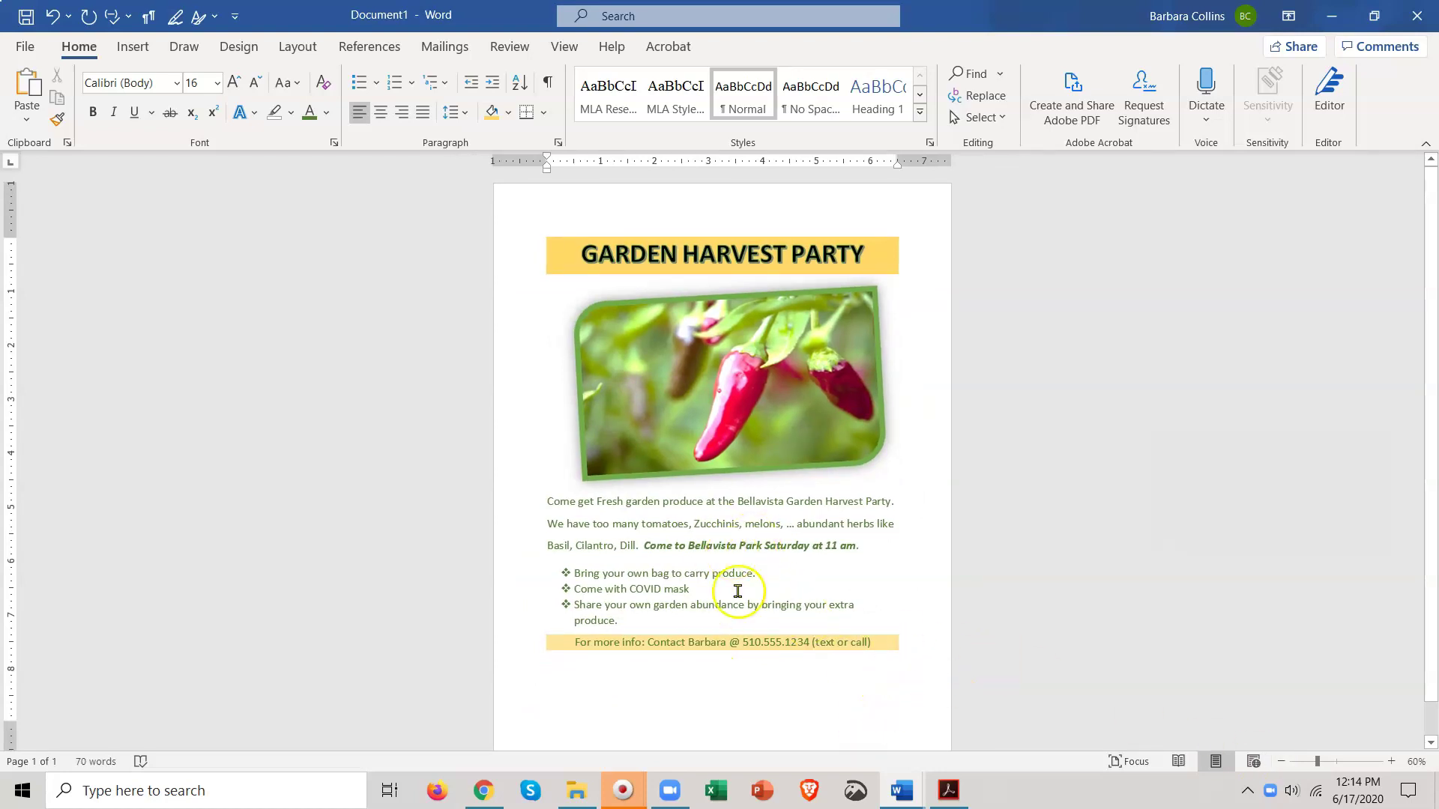
Increase the font size of all text below the picture, including the bullets and contact line, to 18 pt.
{"action": "left_click", "coordinate": [1393, 761]}
{"action": "left_click", "coordinate": [1393, 762]}
{"action": "left_click", "coordinate": [1393, 761]}
{"action": "left_click", "coordinate": [1392, 761]}
{"action": "left_click", "coordinate": [1393, 761]}
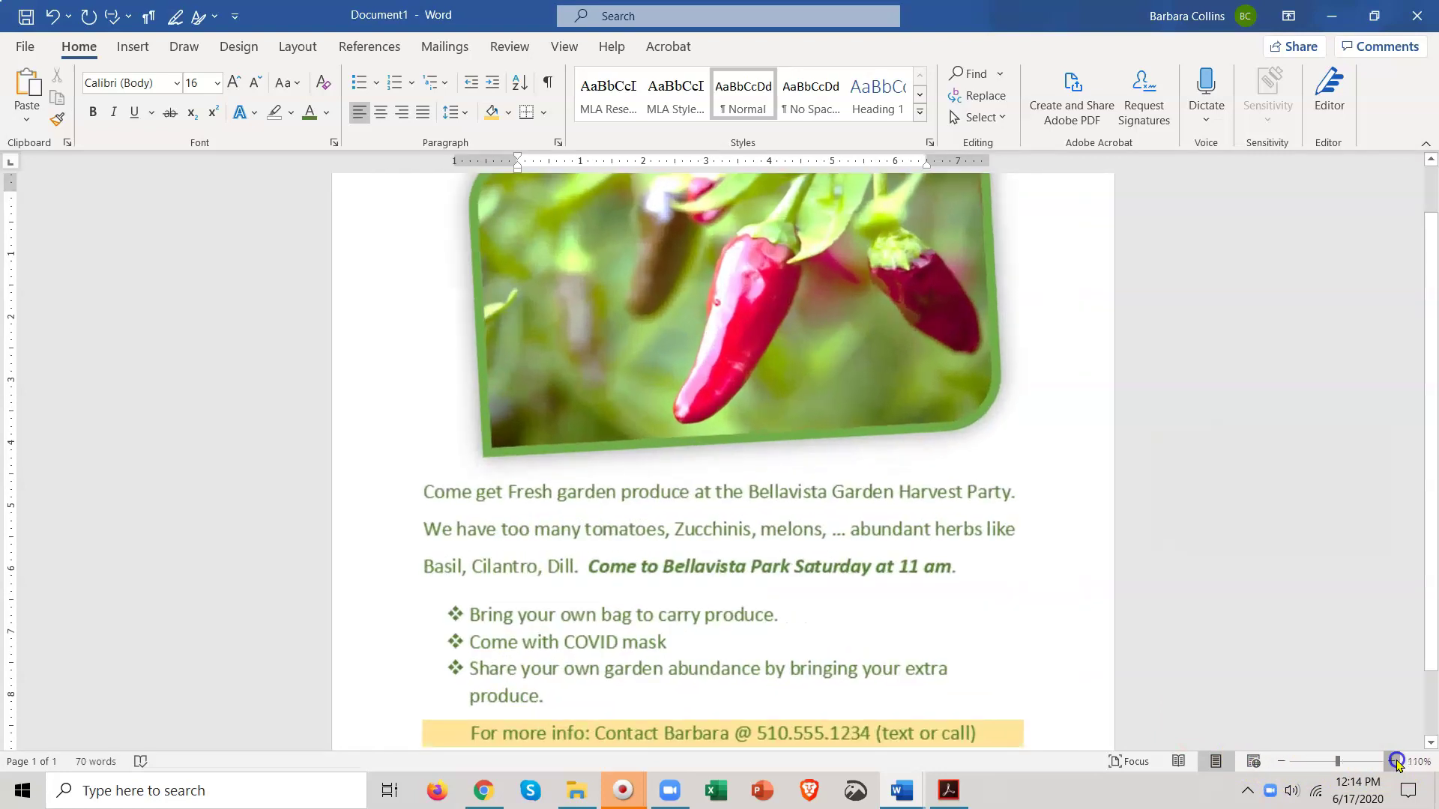
{"action": "left_click", "coordinate": [1393, 762]}
{"action": "left_click", "coordinate": [1393, 762]}
{"action": "scroll", "coordinate": [1086, 659], "scroll_direction": "down", "scroll_amount": 2}
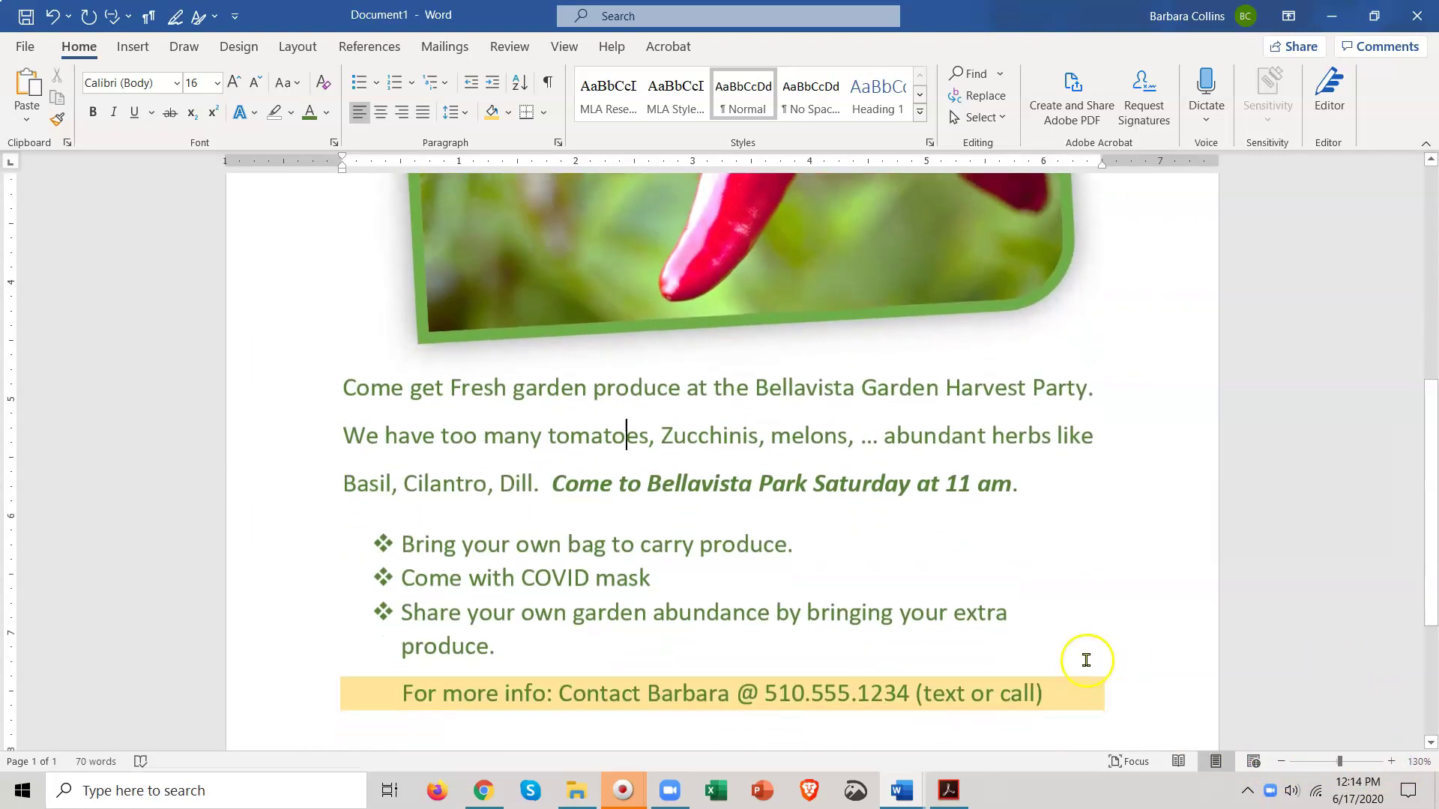
{"action": "left_click_drag", "start_coordinate": [345, 386], "coordinate": [1108, 689]}
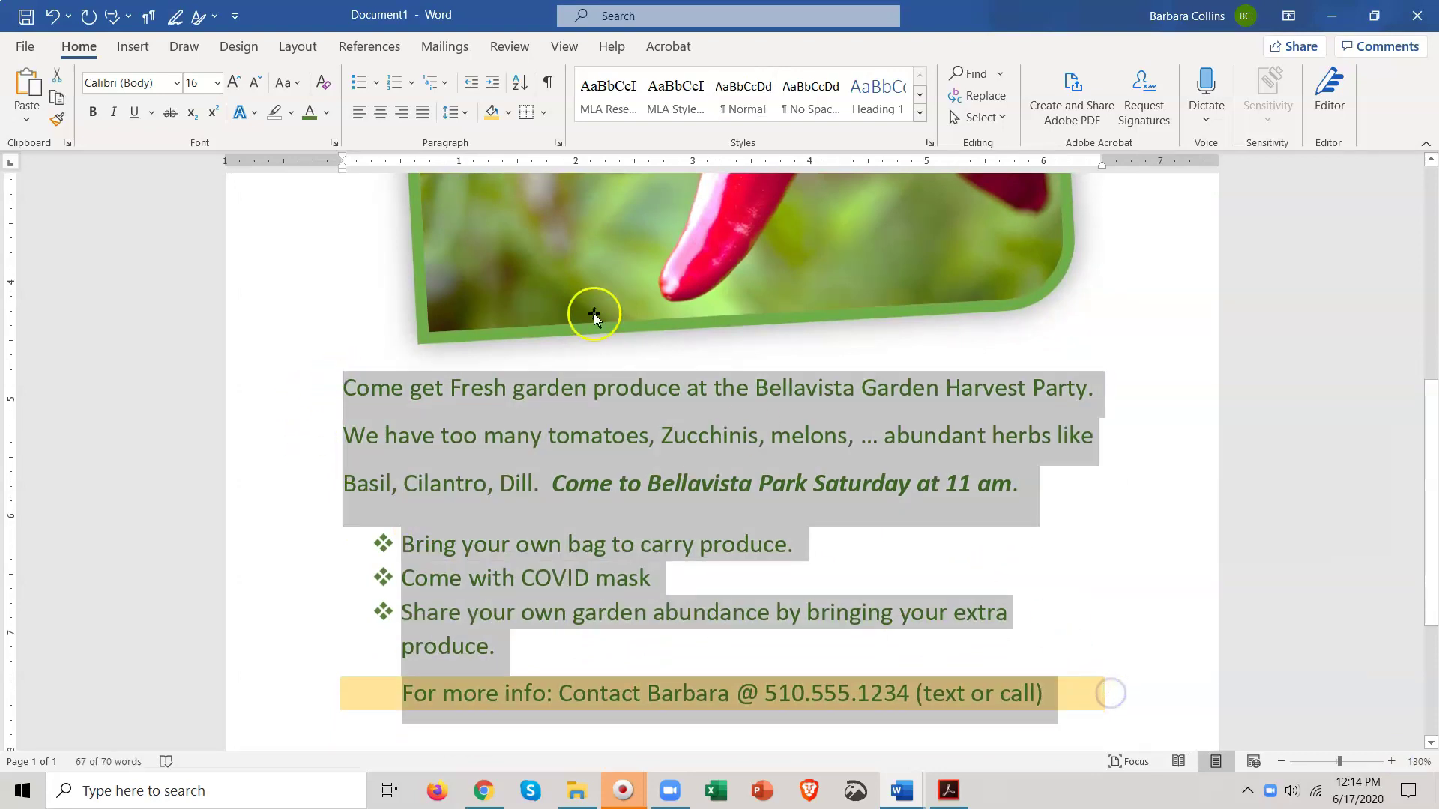
{"action": "left_click", "coordinate": [234, 84]}
{"action": "scroll", "coordinate": [577, 432], "scroll_direction": "down", "scroll_amount": 3}
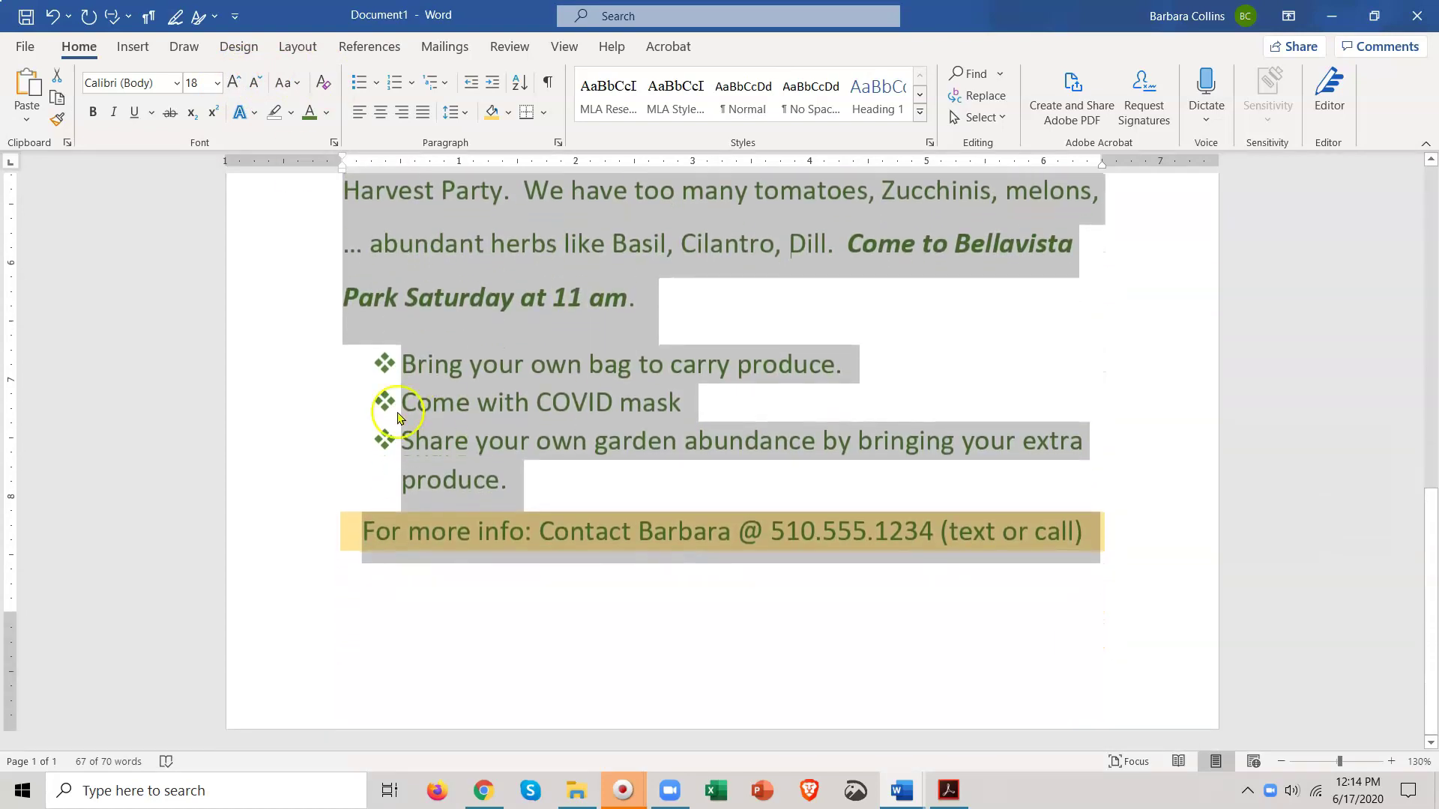
{"action": "left_click", "coordinate": [321, 412]}
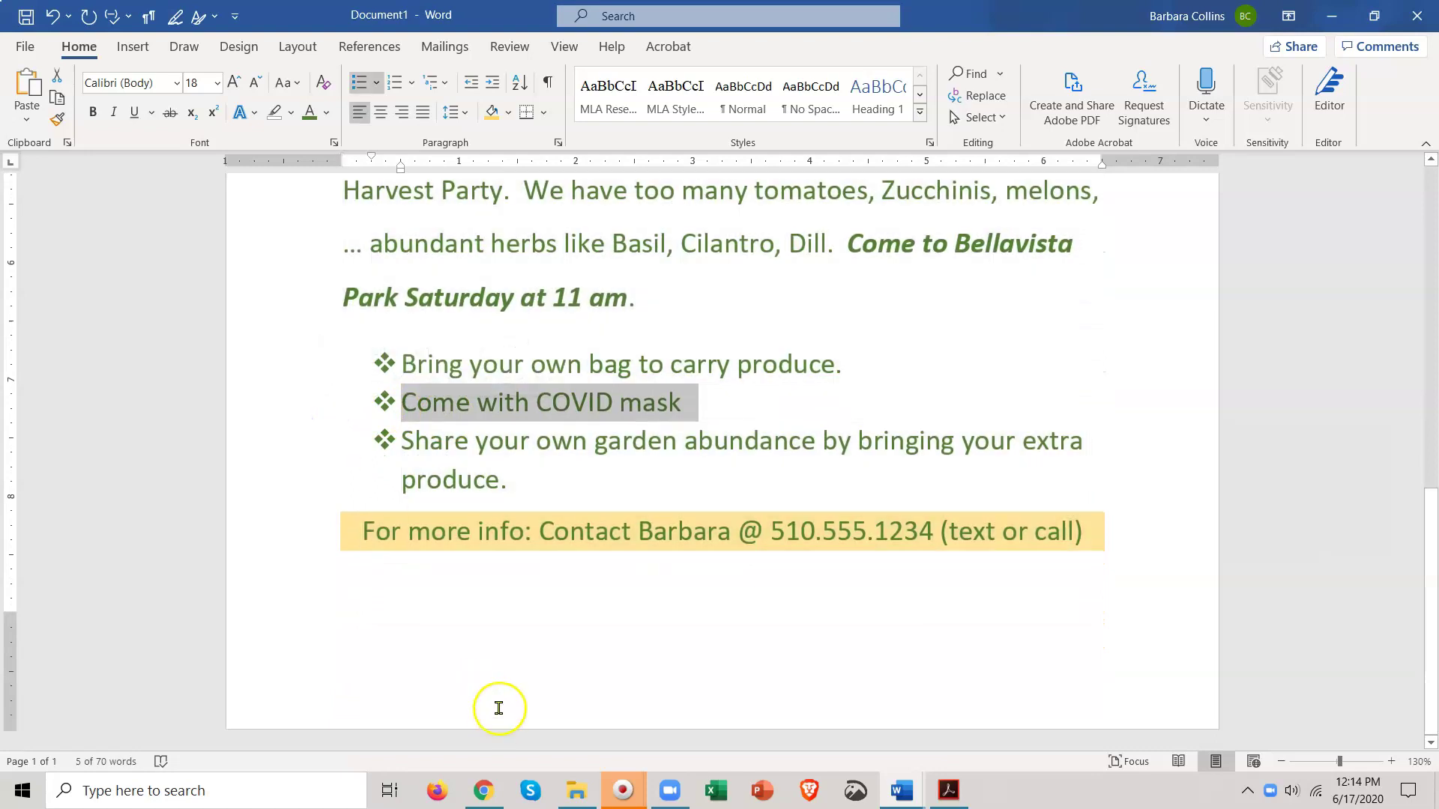
Open the page border settings for the whole document.
{"action": "scroll", "coordinate": [502, 679], "scroll_direction": "up", "scroll_amount": 3}
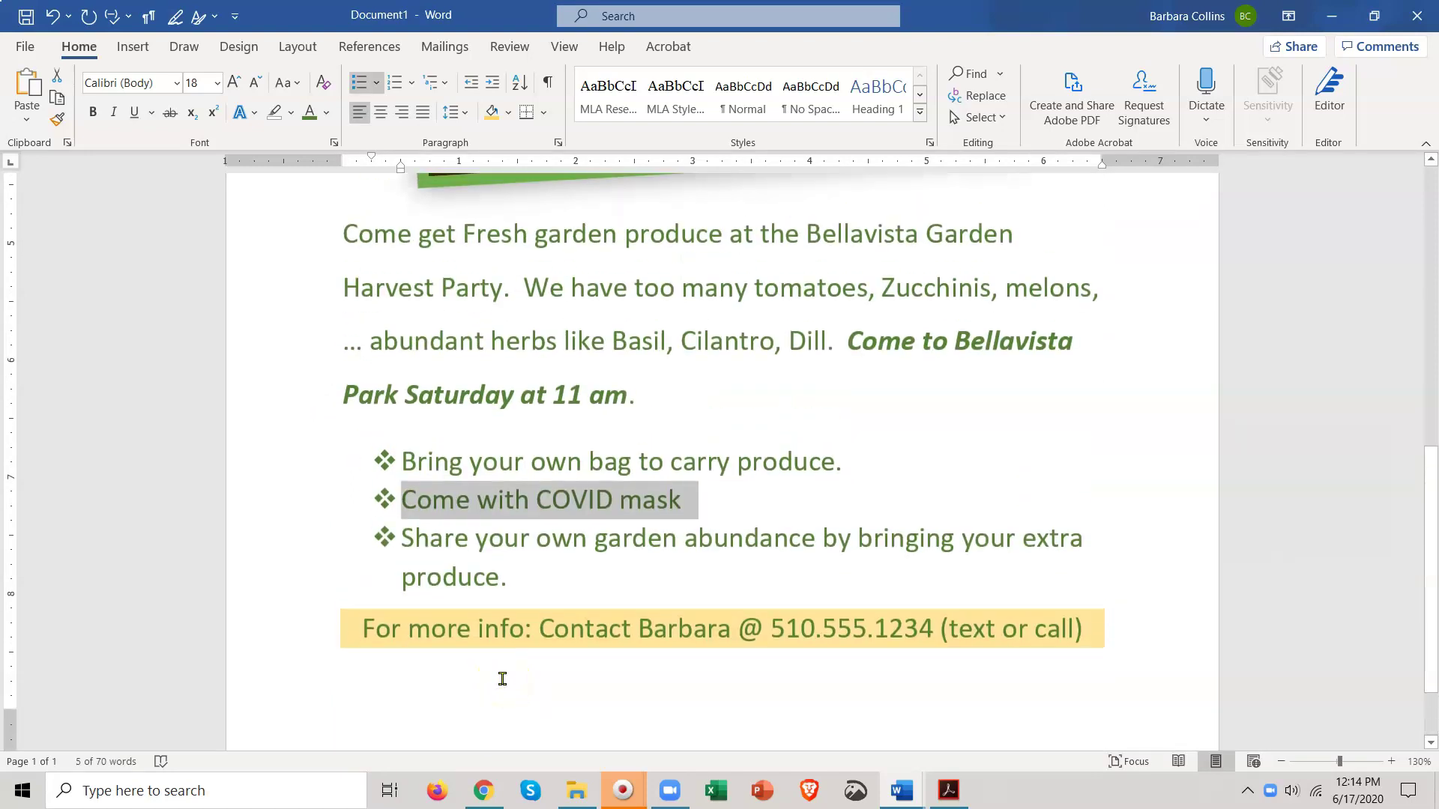
{"action": "scroll", "coordinate": [503, 685], "scroll_direction": "up", "scroll_amount": 1}
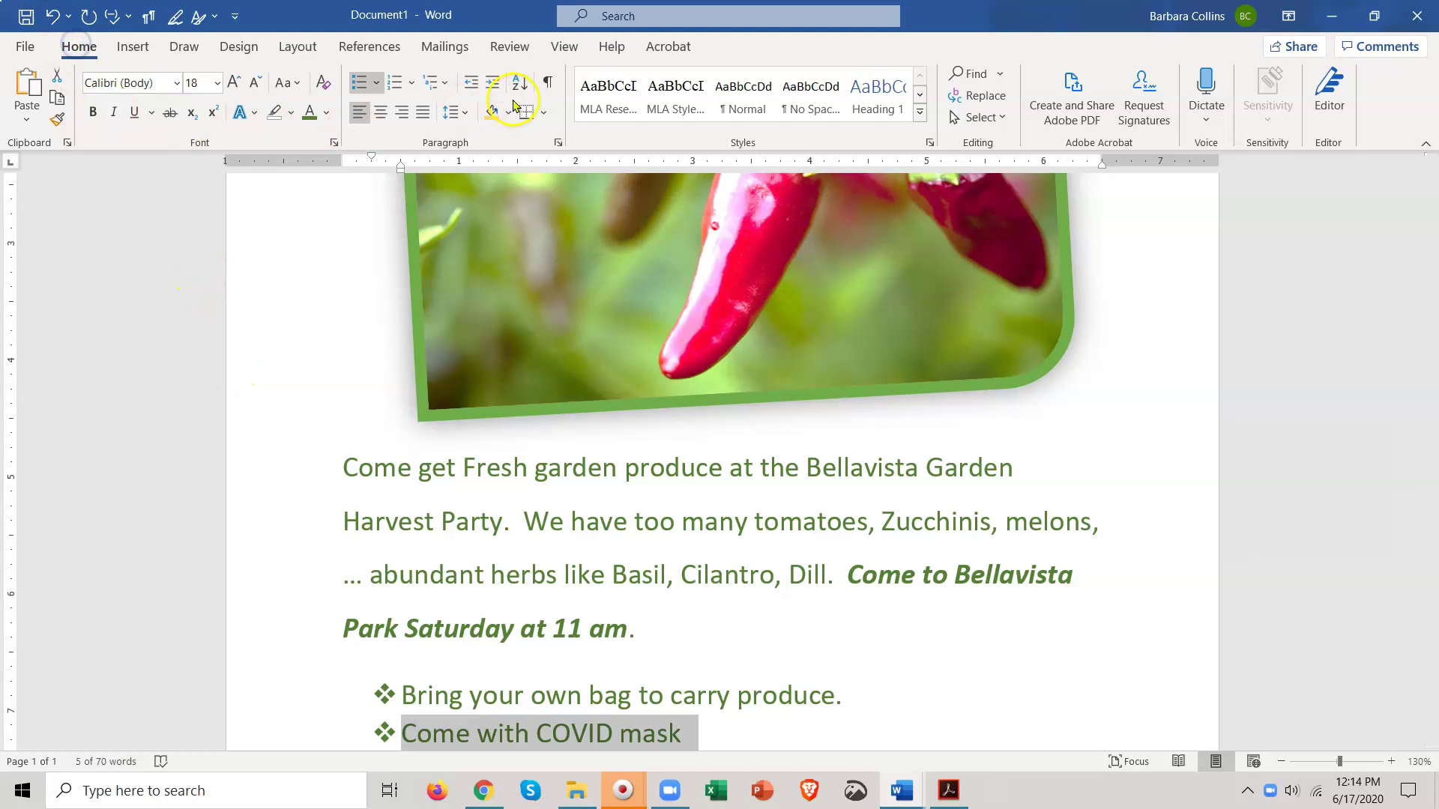
{"action": "left_click", "coordinate": [133, 47]}
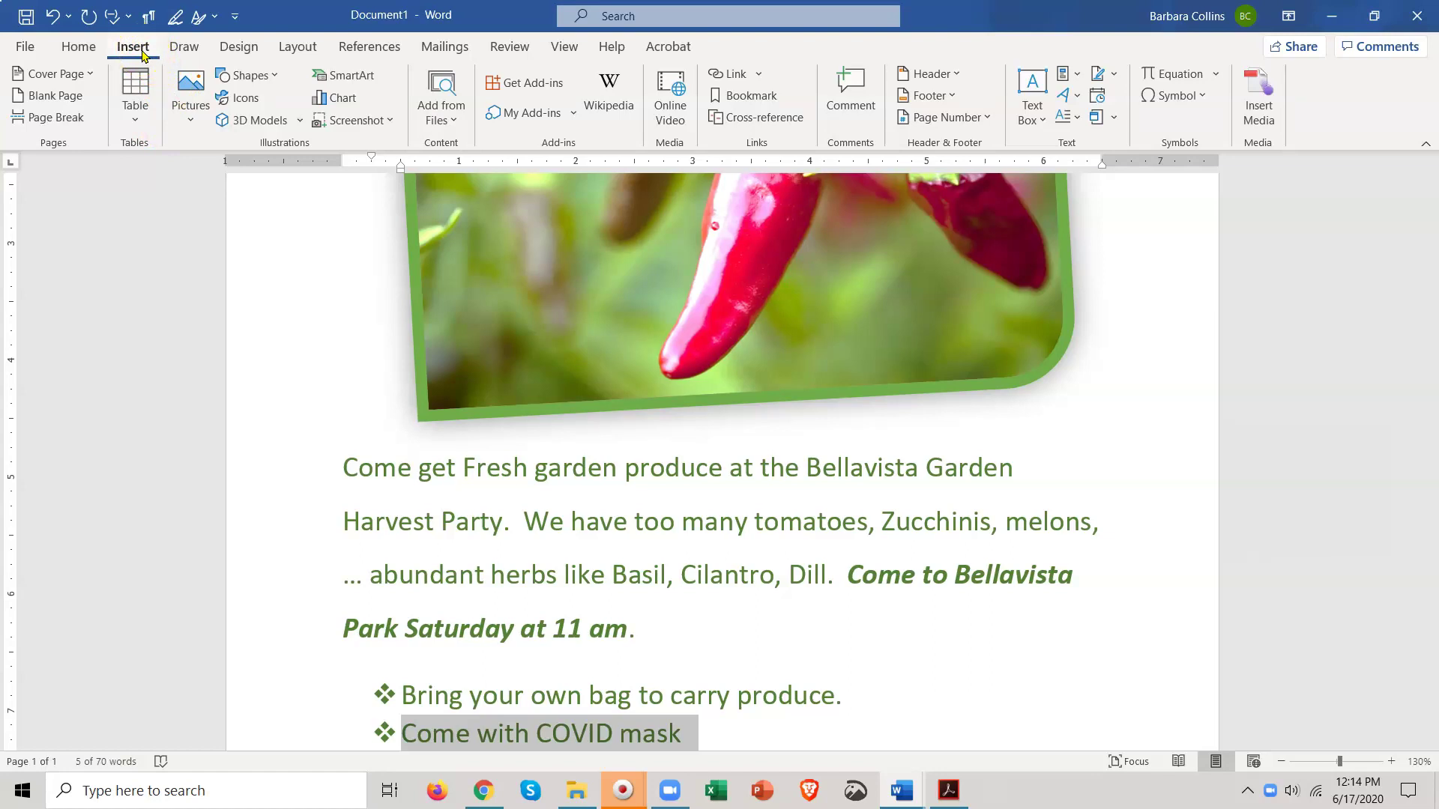
{"action": "left_click", "coordinate": [240, 47]}
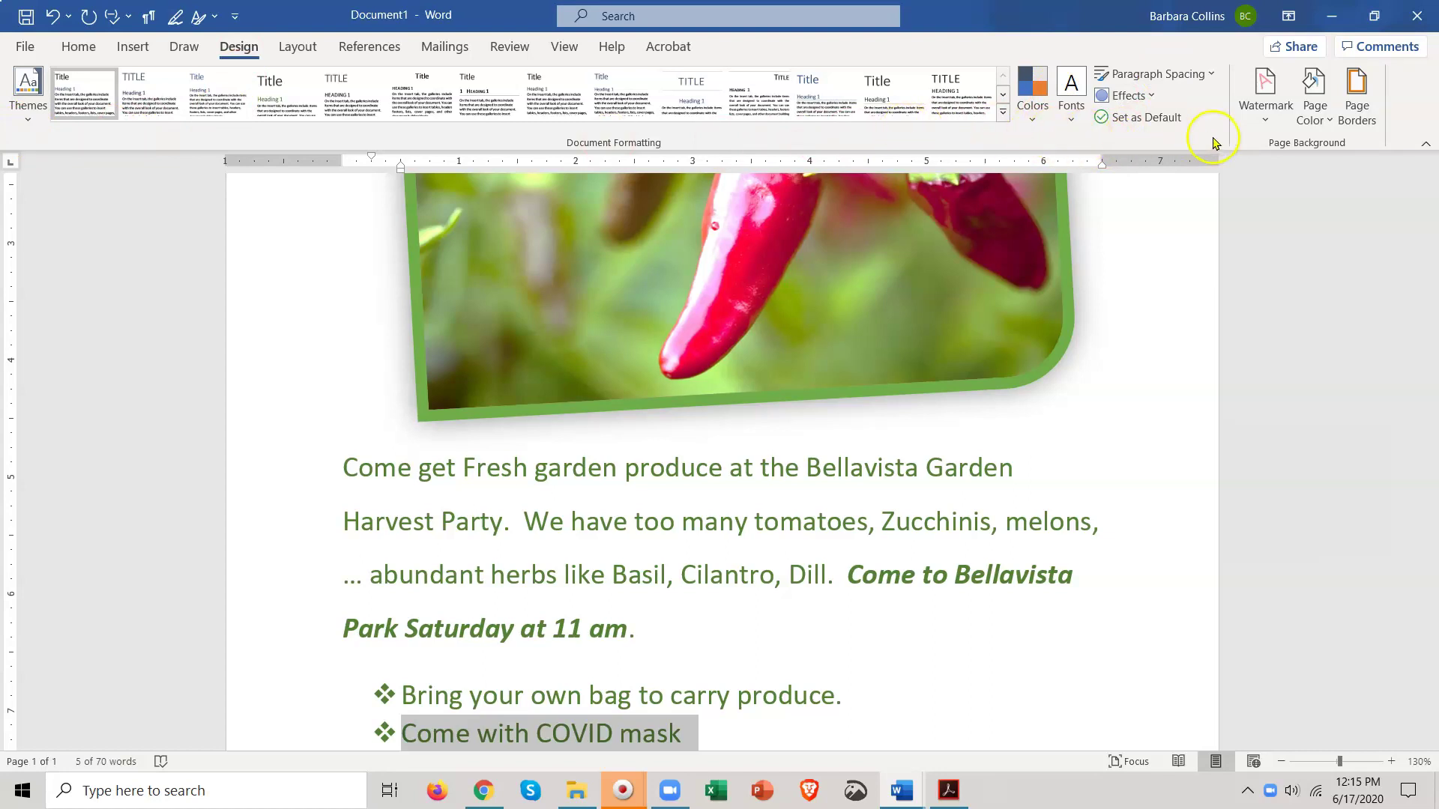
{"action": "left_click", "coordinate": [1346, 104]}
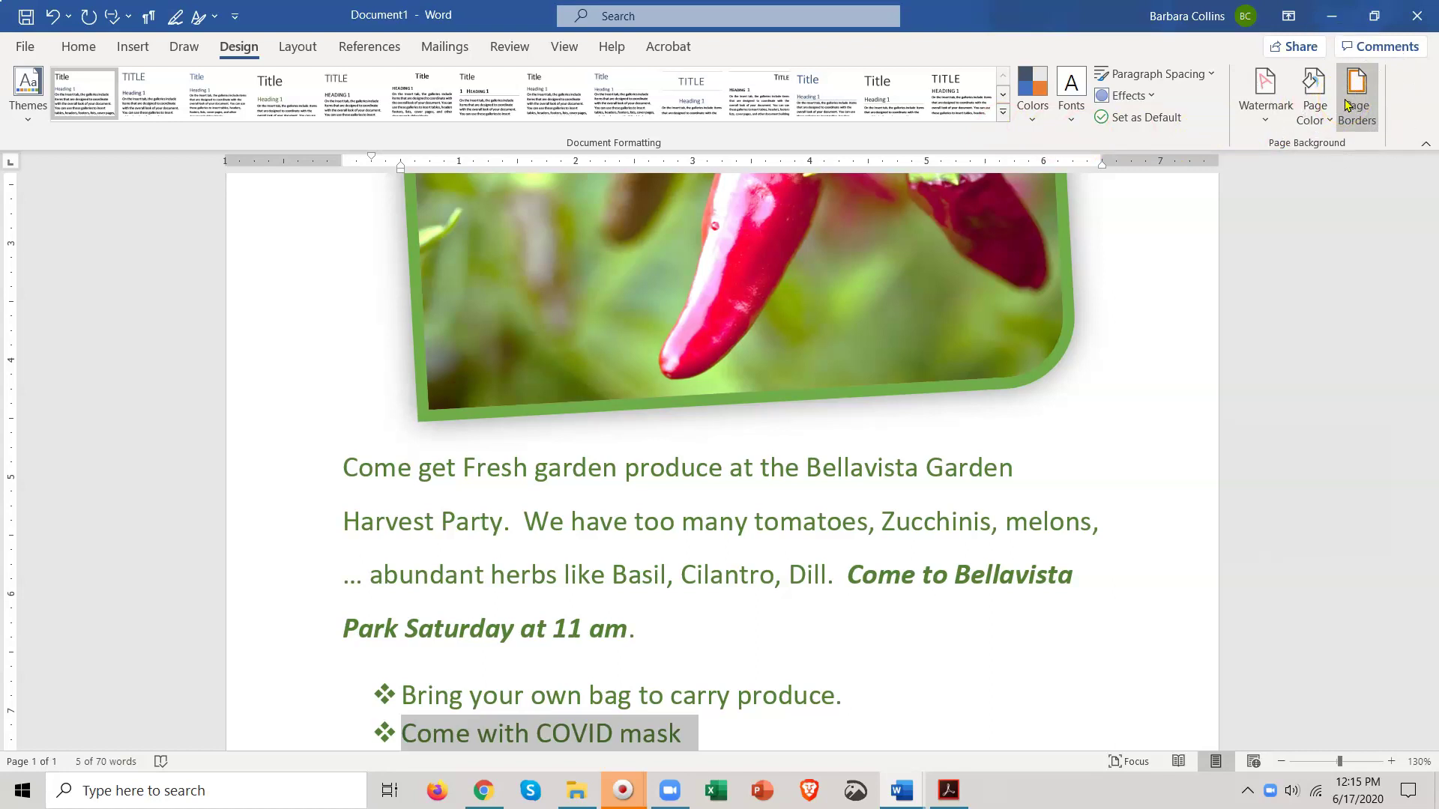
{"action": "left_click", "coordinate": [1347, 105]}
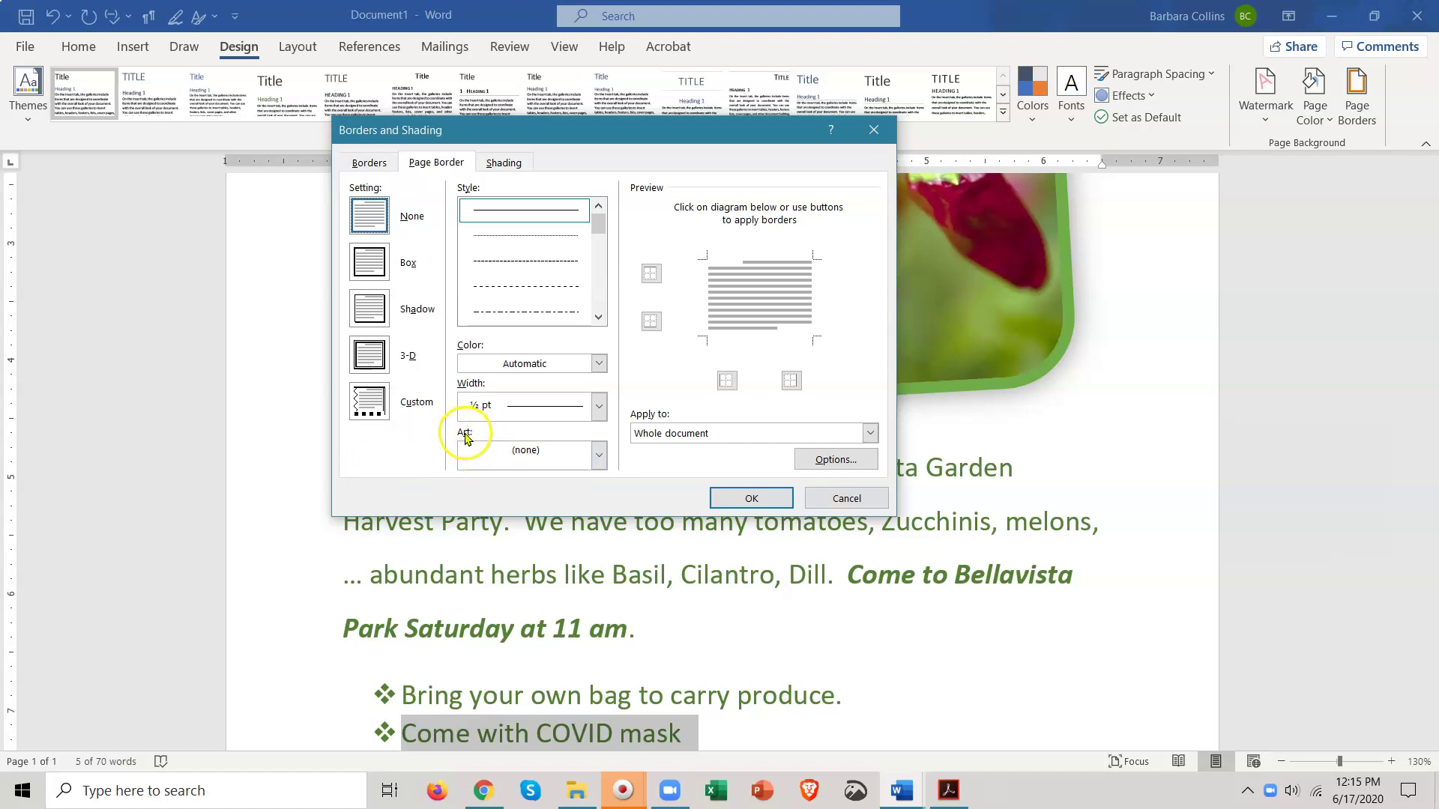
Try the green pine tree art and the pink-and-purple party art as the page border.
{"action": "left_click", "coordinate": [600, 455]}
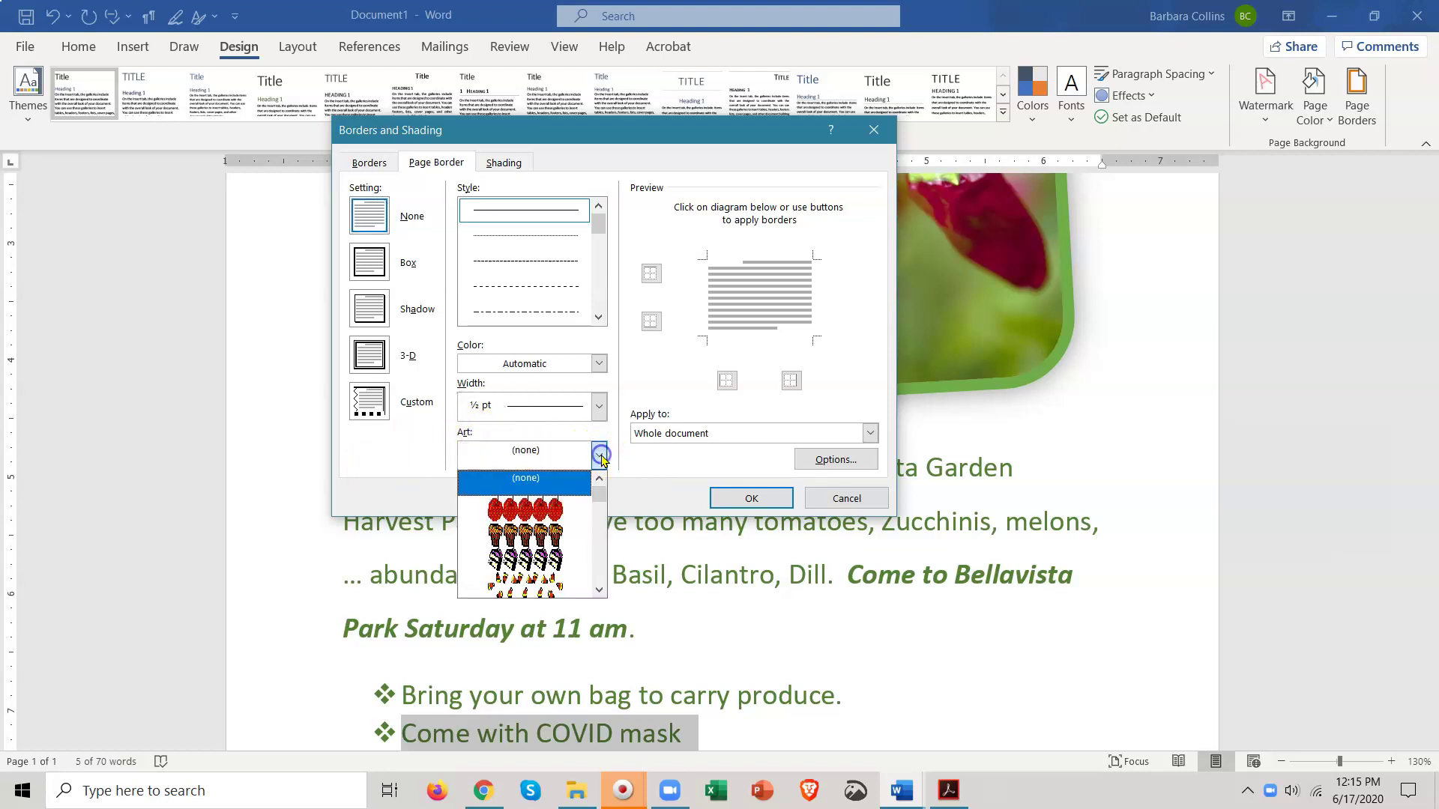
{"action": "left_click", "coordinate": [599, 497]}
{"action": "scroll", "coordinate": [599, 497], "scroll_direction": "up", "scroll_amount": 1}
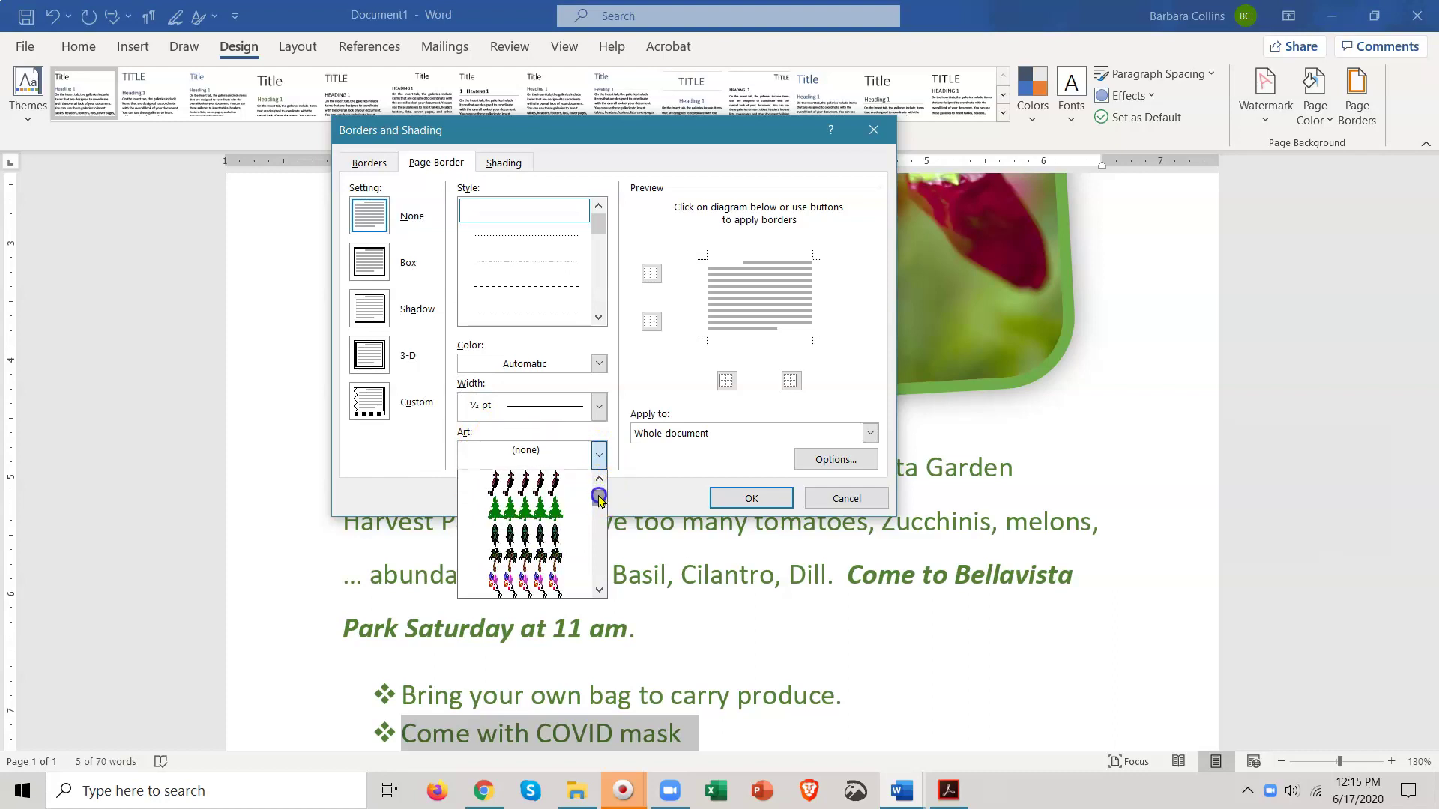
{"action": "left_click", "coordinate": [538, 508]}
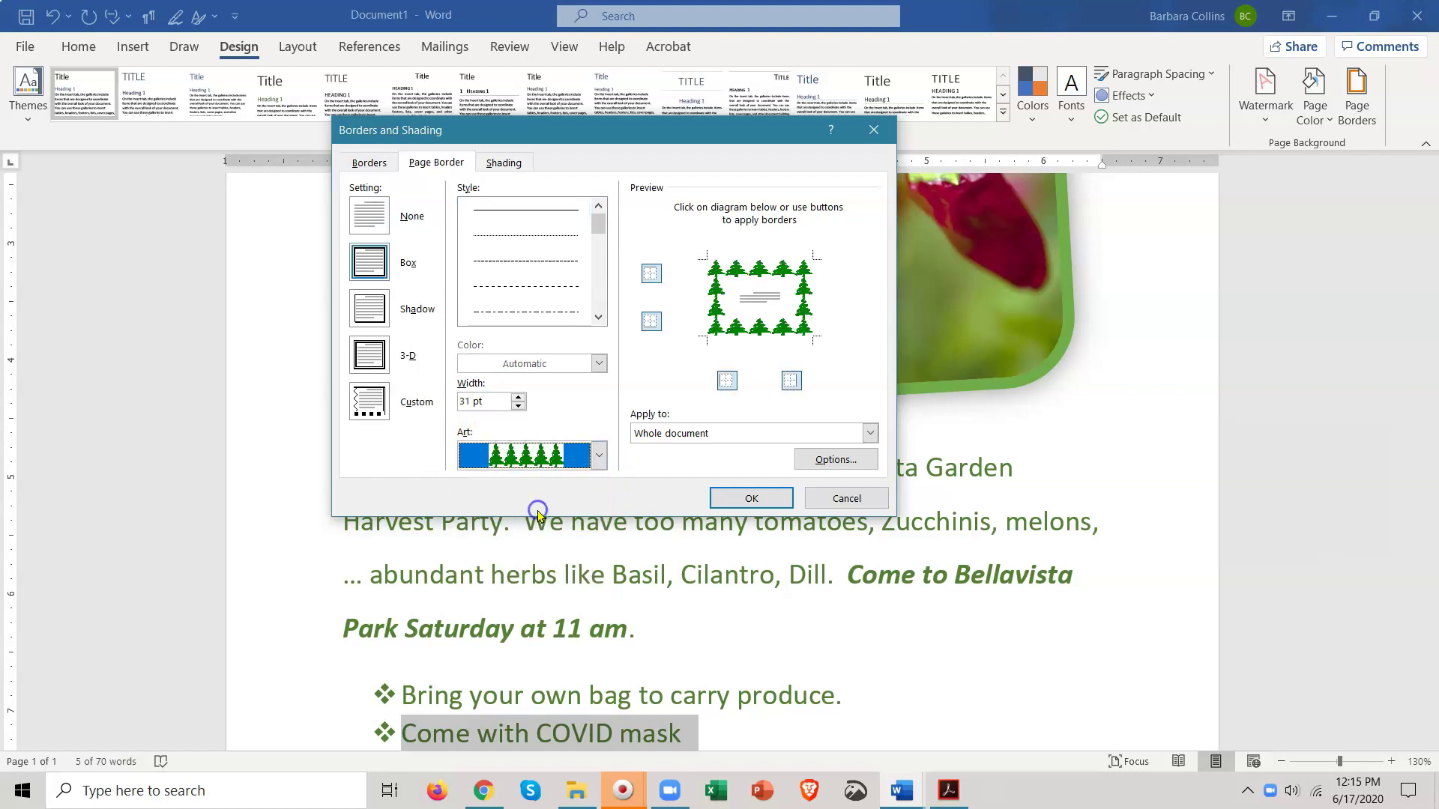
{"action": "left_click", "coordinate": [599, 456]}
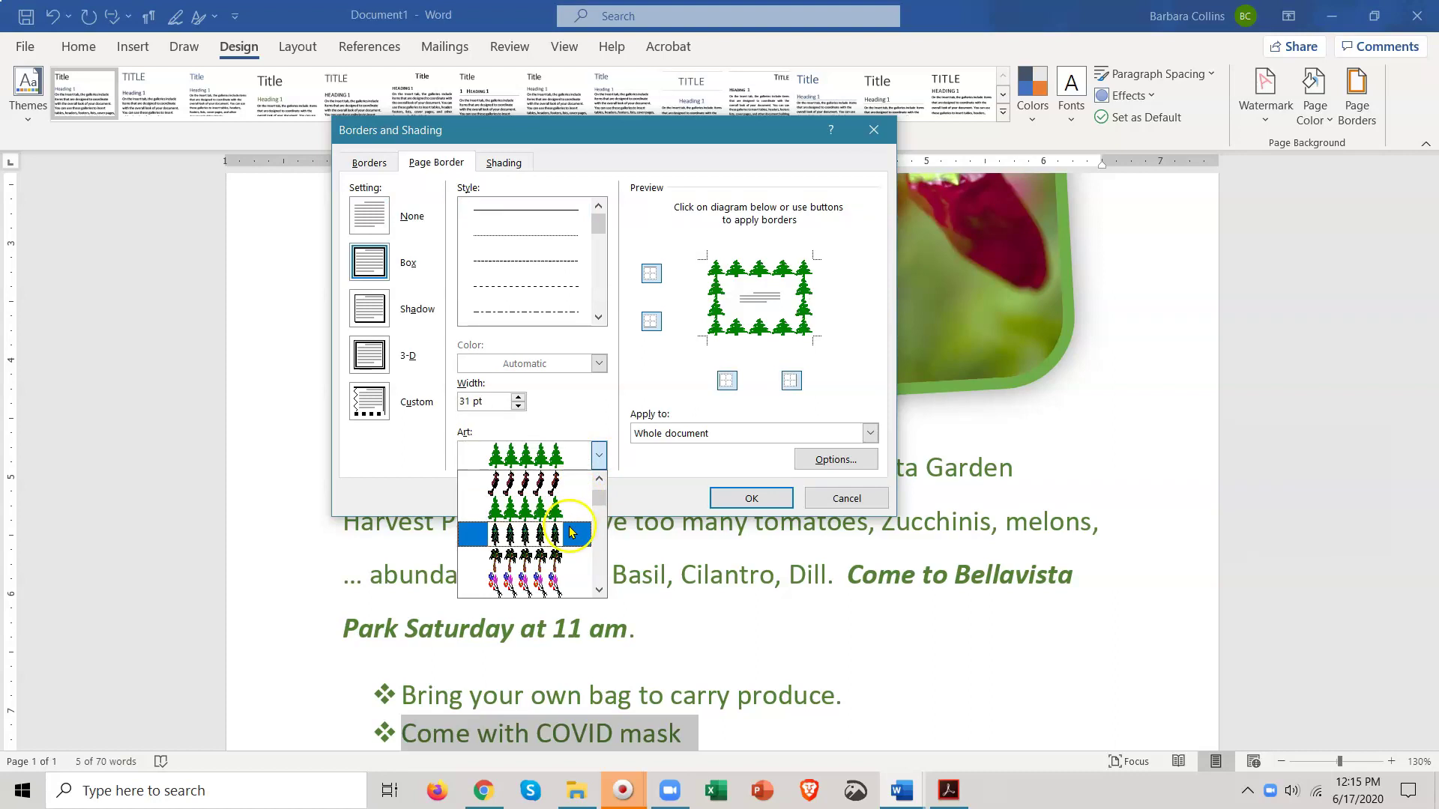
{"action": "left_click", "coordinate": [568, 582]}
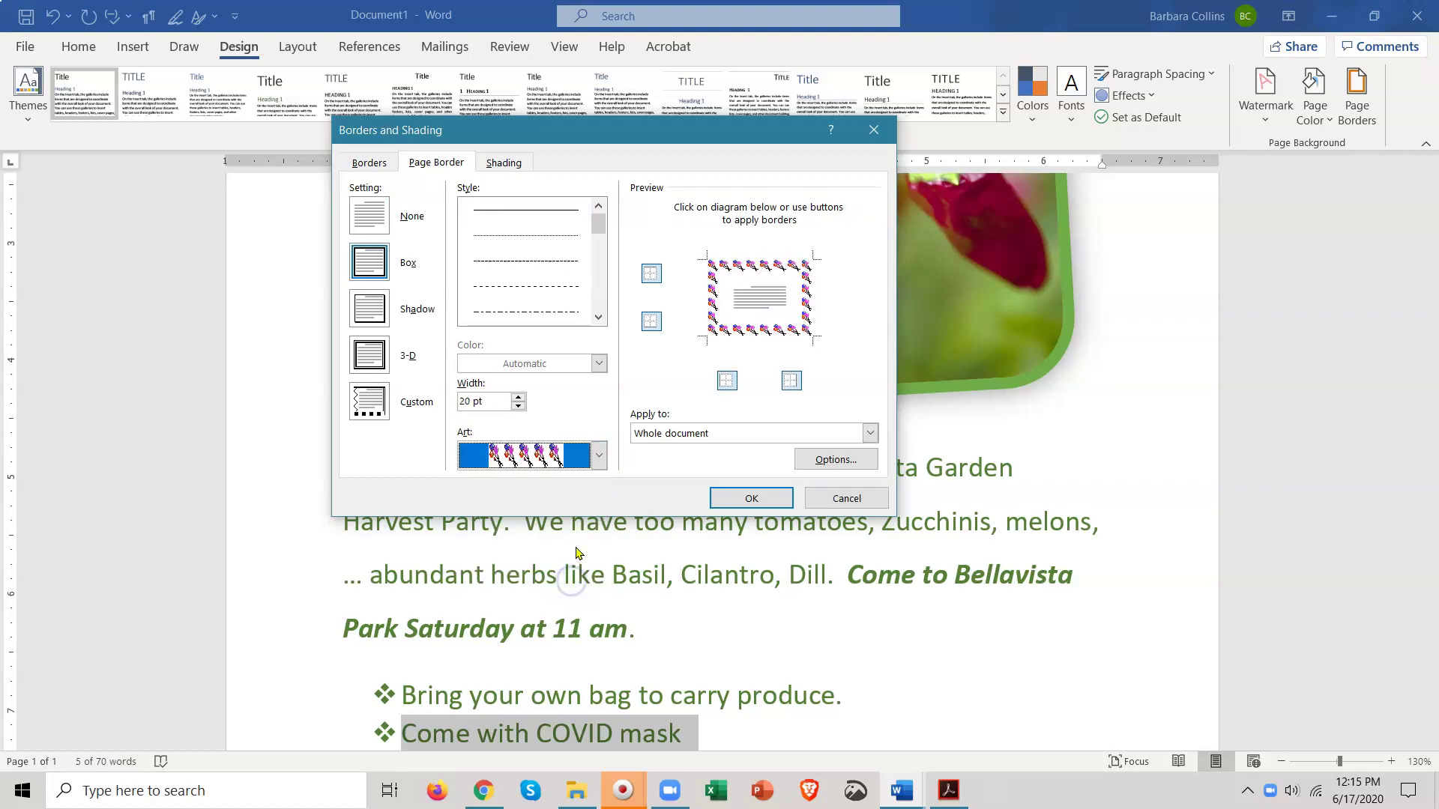
Choose the black starburst flower art as a box border around the page.
{"action": "left_click", "coordinate": [601, 456]}
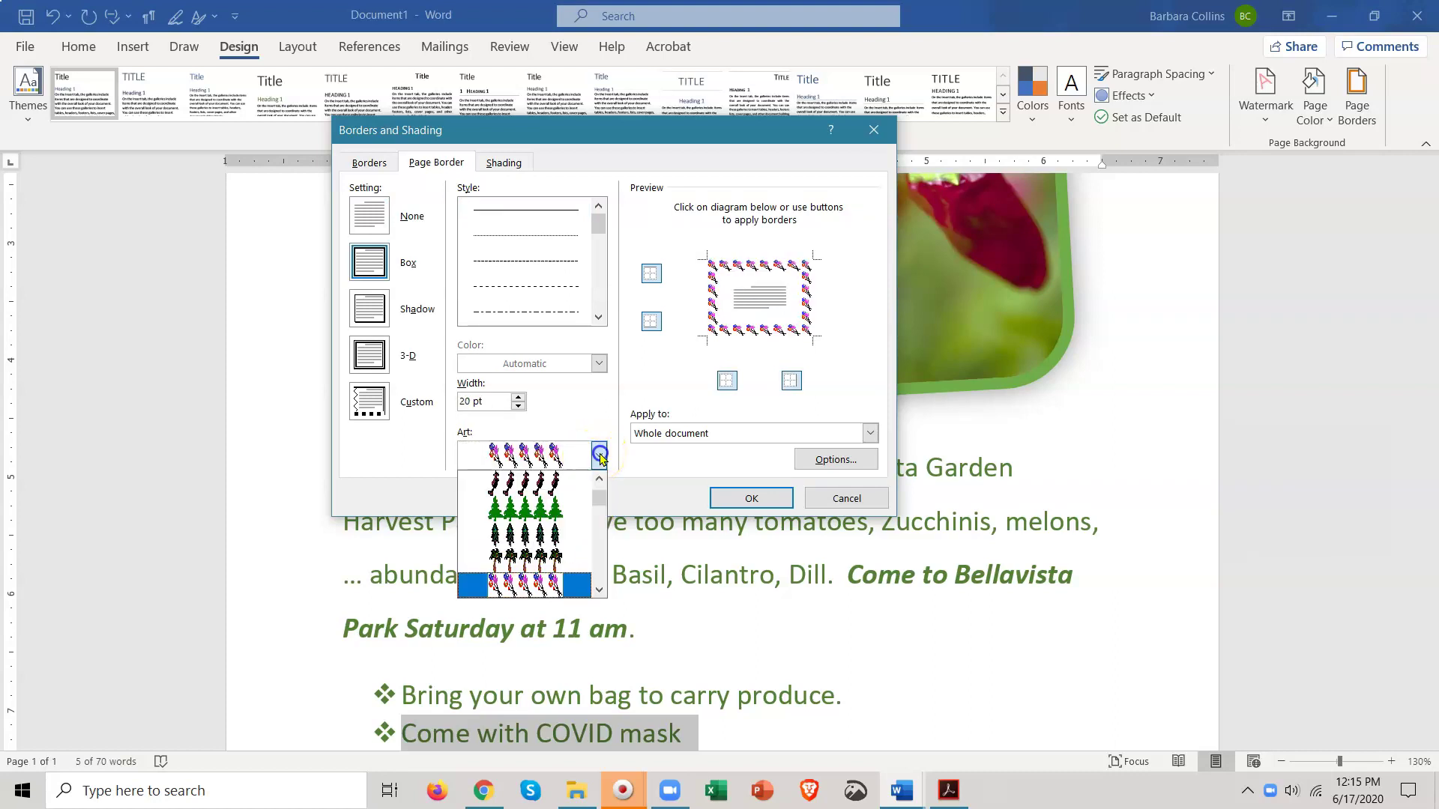
{"action": "left_click_drag", "start_coordinate": [599, 496], "coordinate": [599, 532]}
{"action": "left_click", "coordinate": [544, 553]}
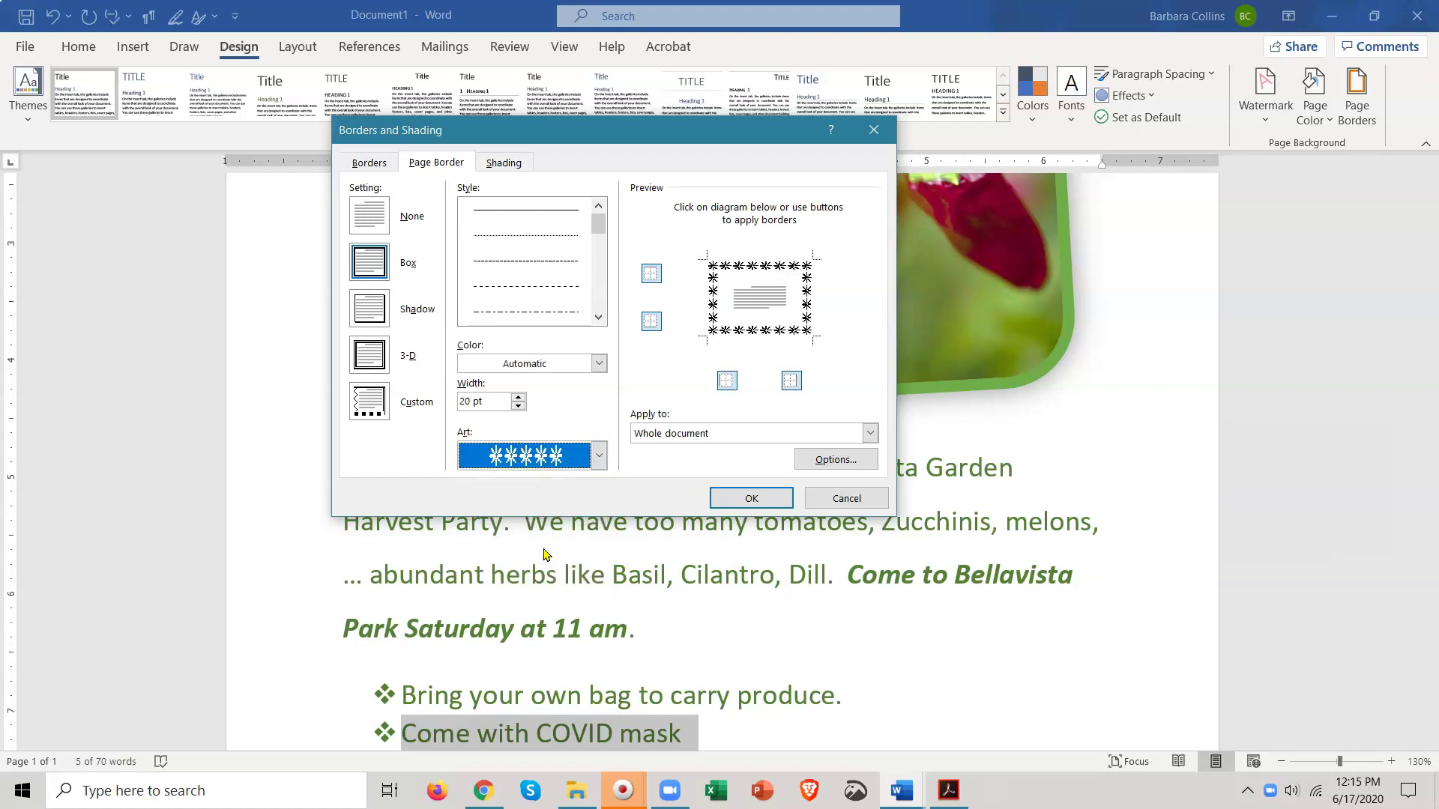
Color the starburst page border with the theme's base green.
{"action": "left_click", "coordinate": [517, 399]}
{"action": "left_click", "coordinate": [598, 364]}
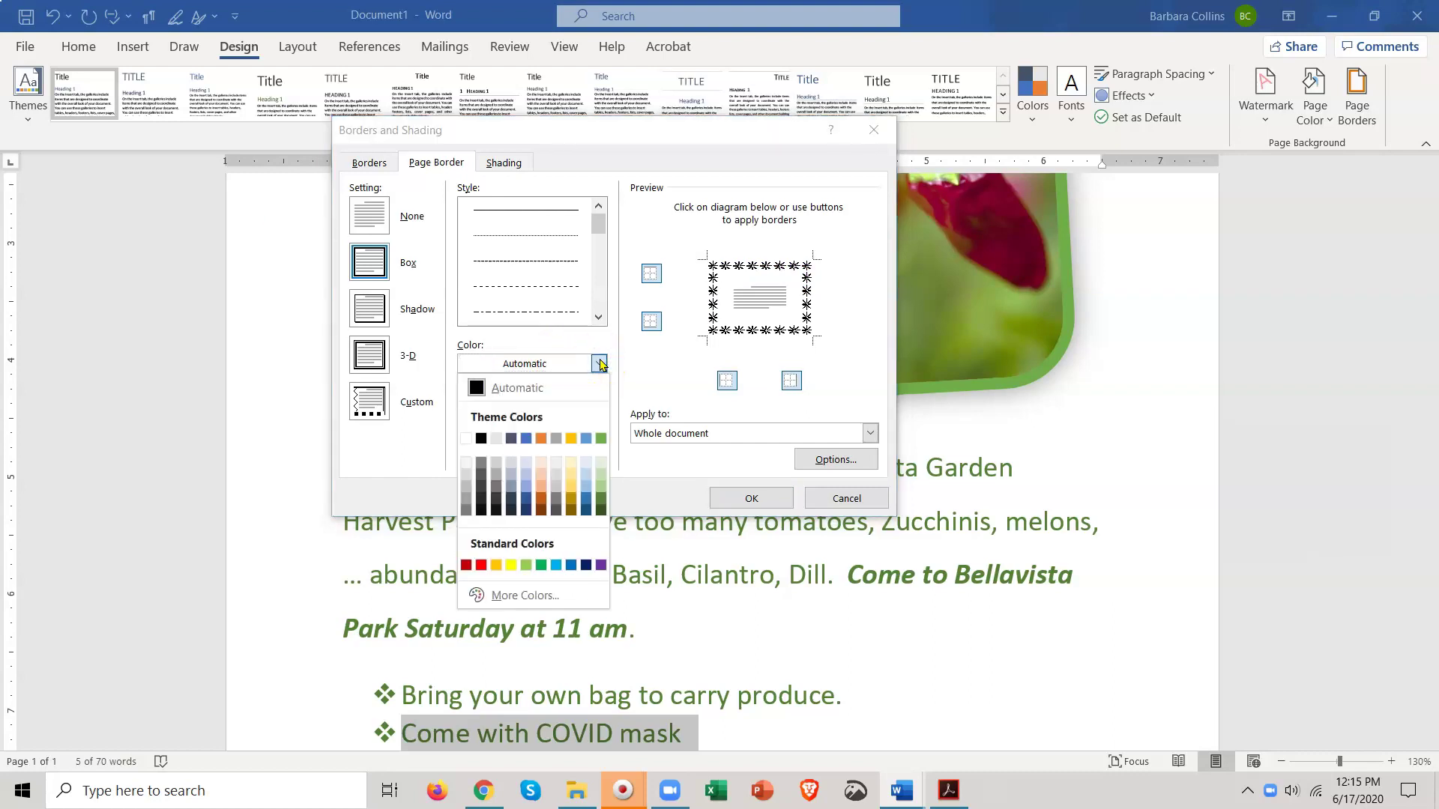
{"action": "left_click", "coordinate": [599, 363]}
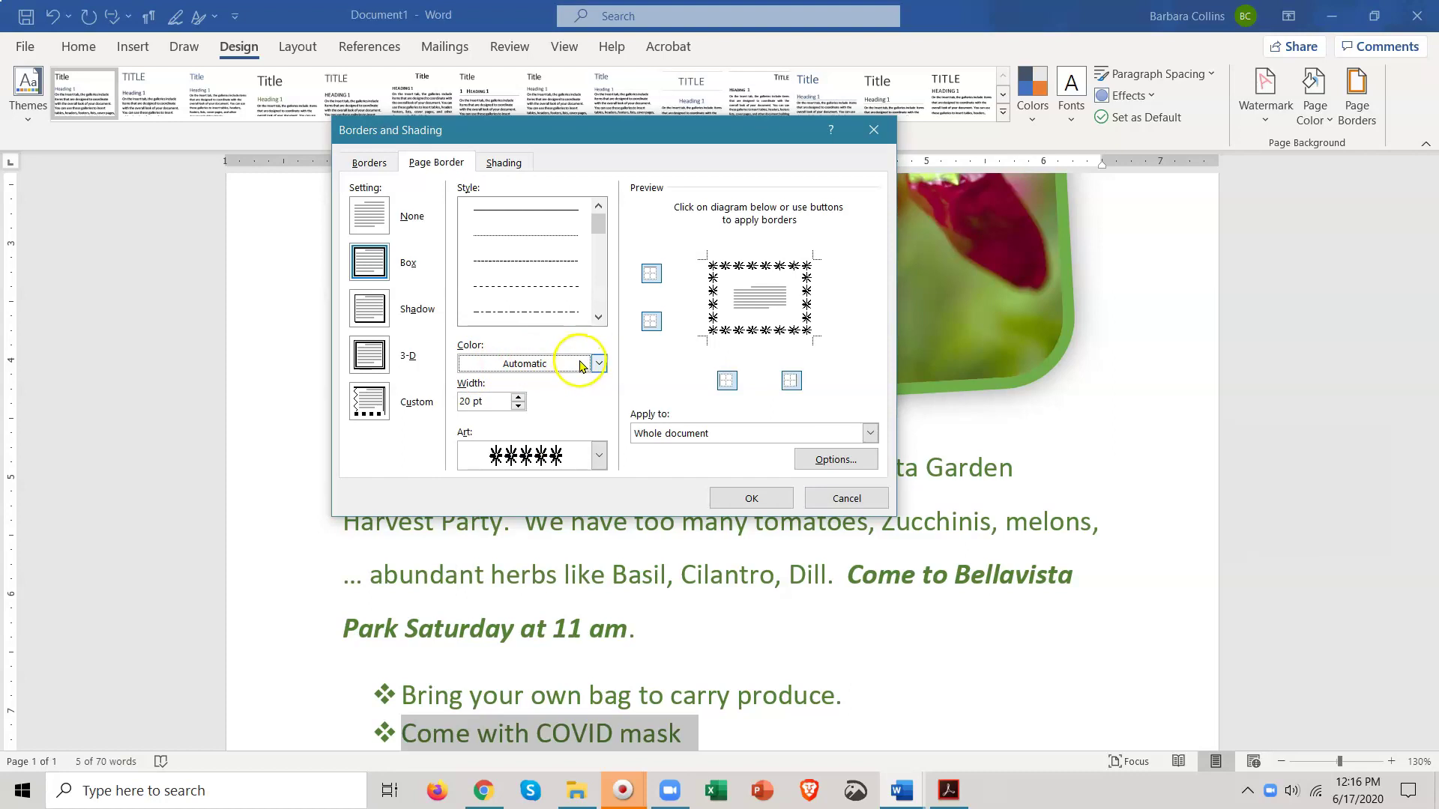
{"action": "left_click", "coordinate": [599, 363]}
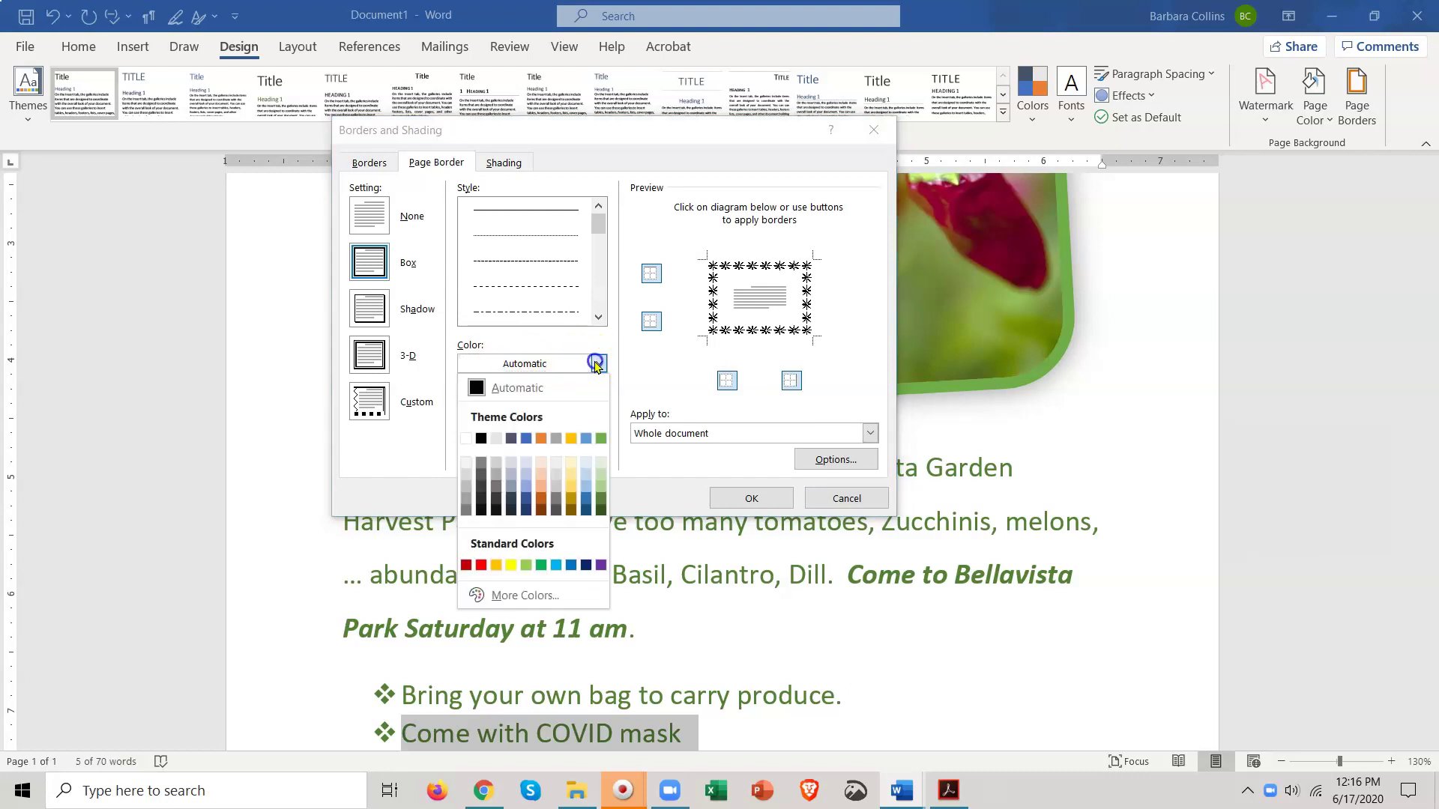
{"action": "left_click", "coordinate": [601, 439]}
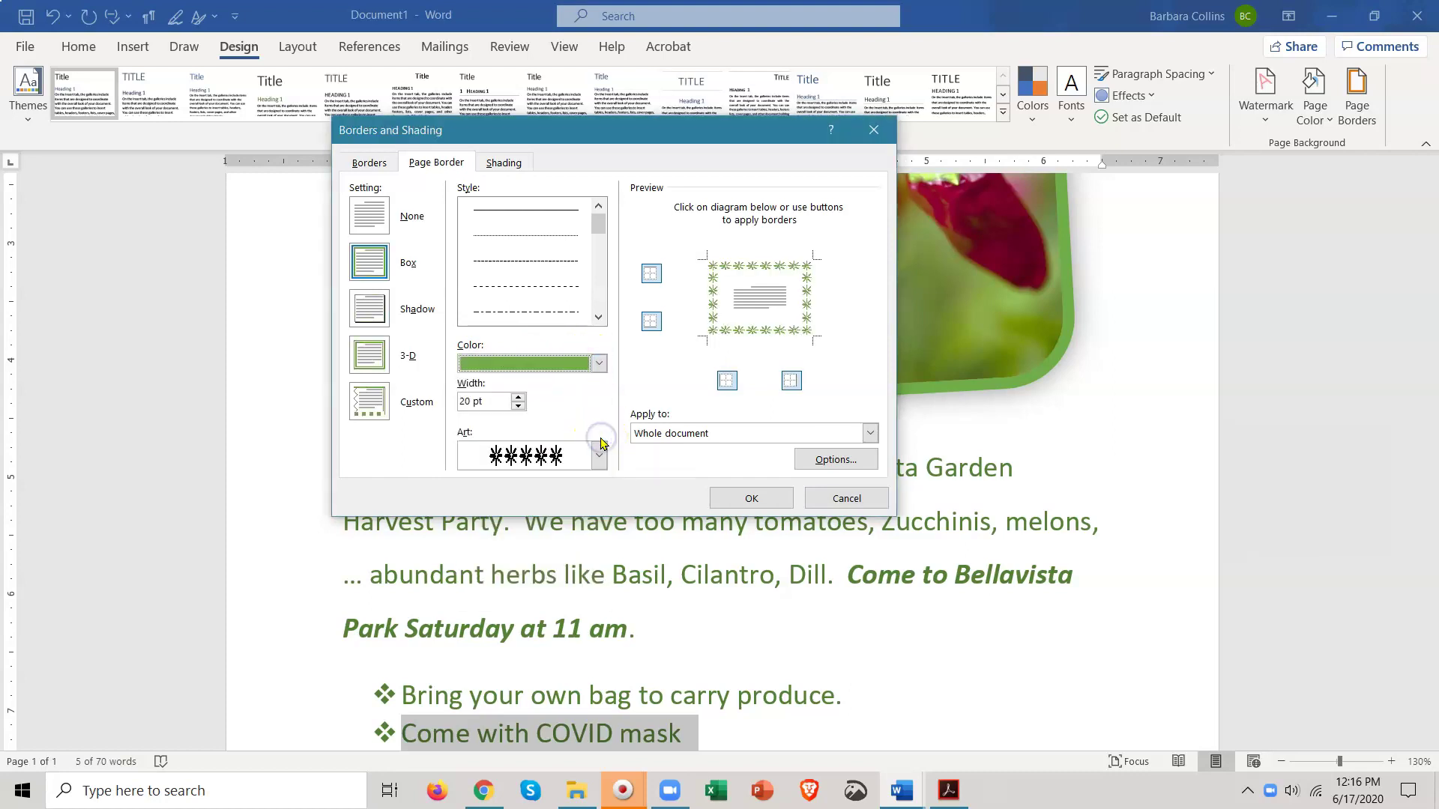
Set the page border width to 22 pt and apply the border to the whole document.
{"action": "left_click", "coordinate": [518, 397]}
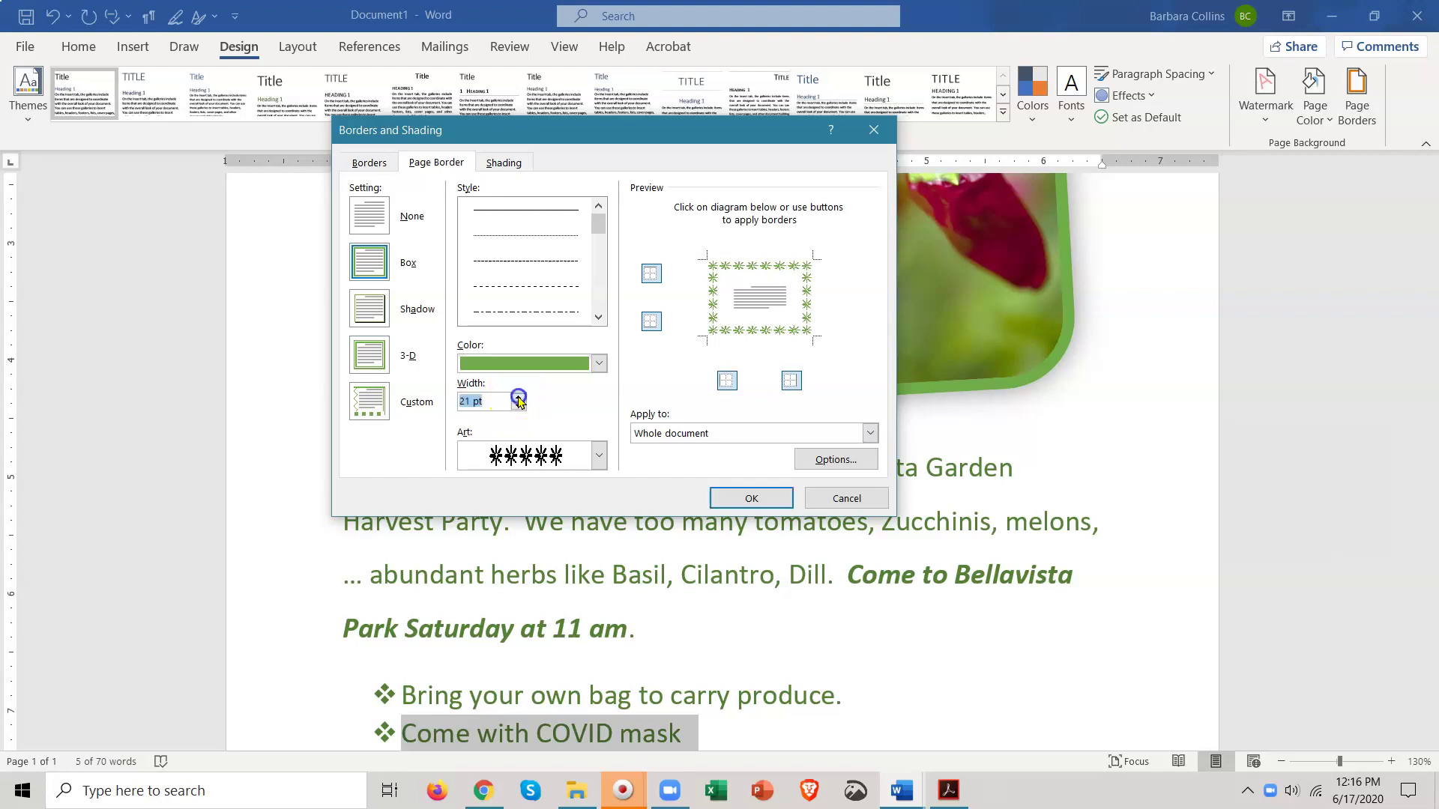
{"action": "left_click", "coordinate": [518, 398]}
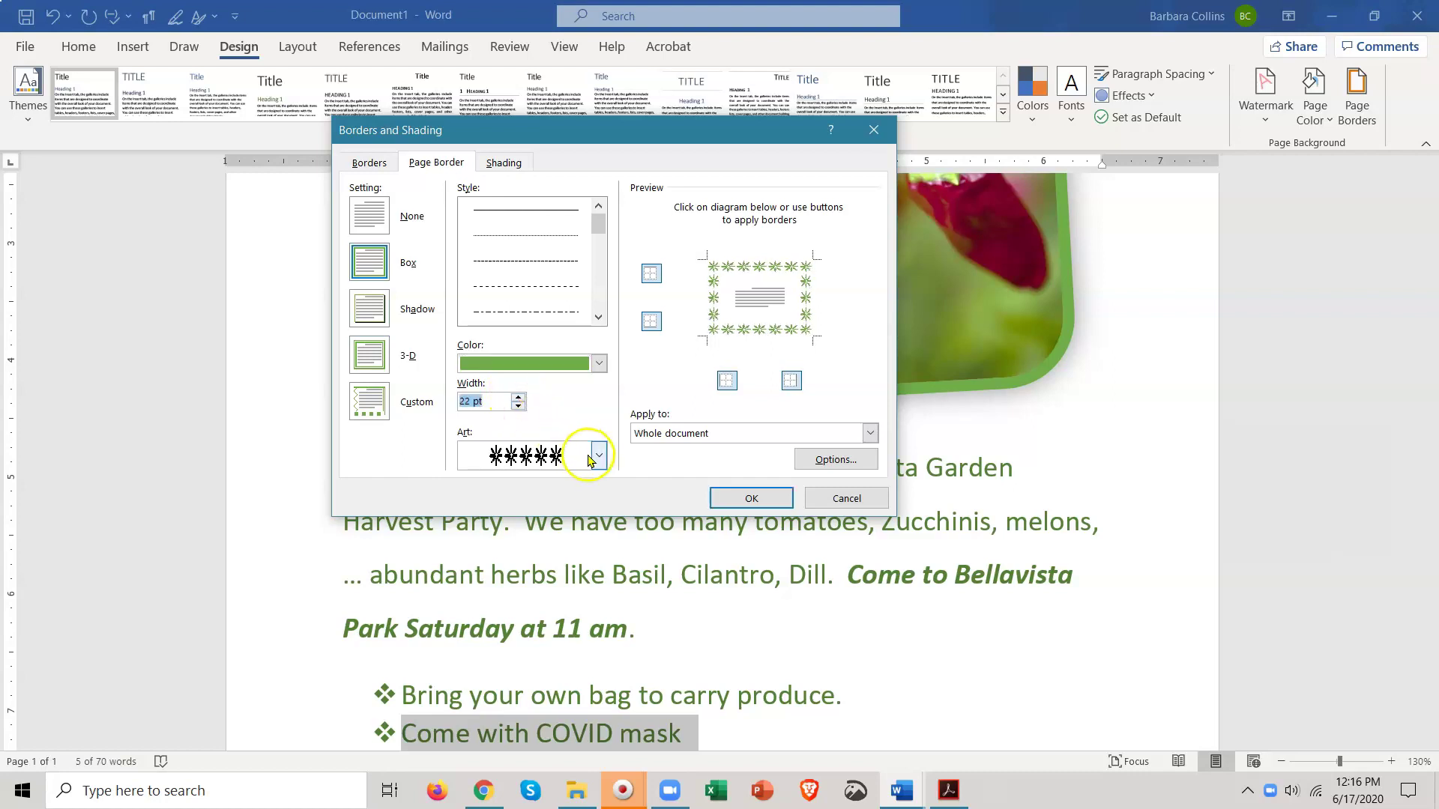
{"action": "left_click", "coordinate": [709, 503]}
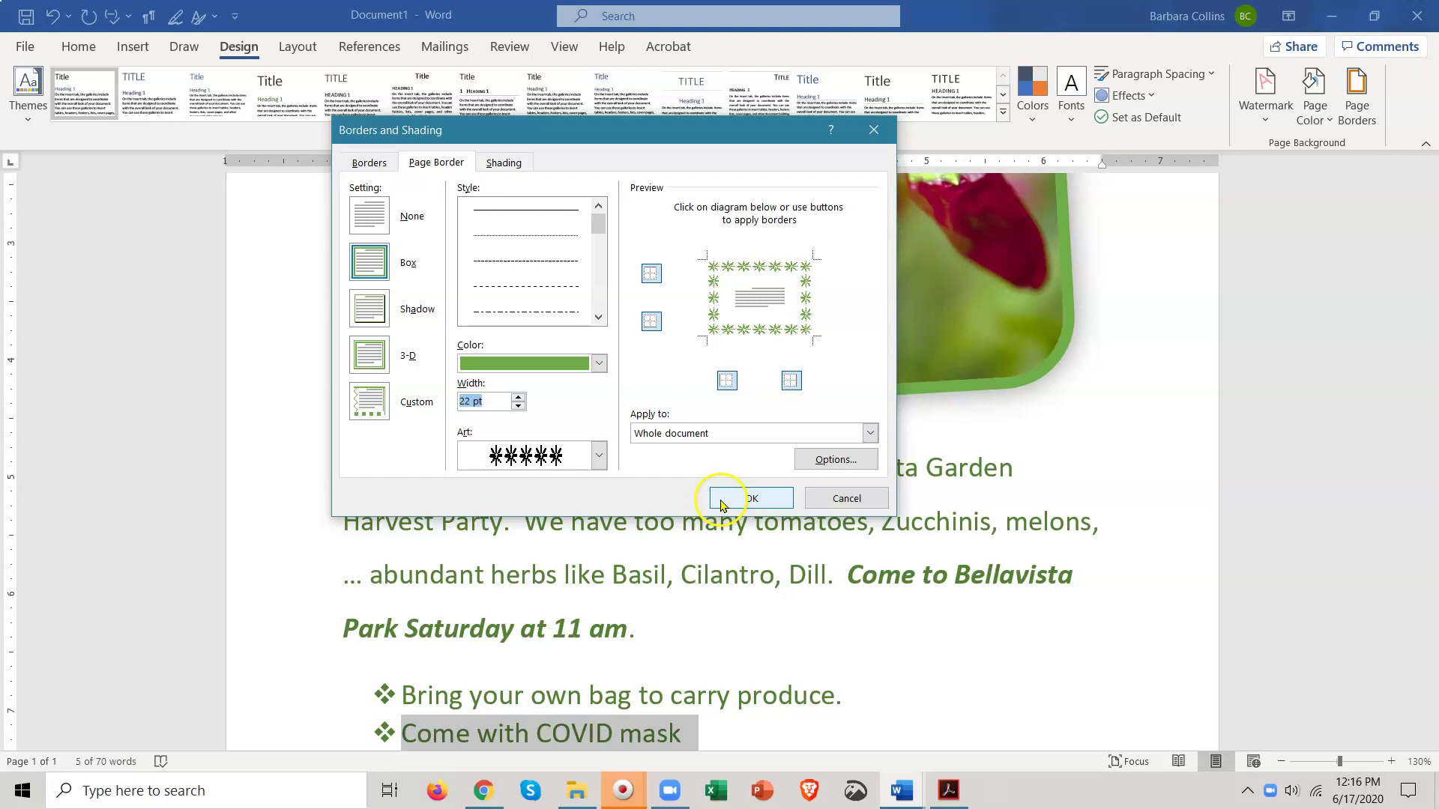
{"action": "left_click", "coordinate": [566, 558]}
{"action": "scroll", "coordinate": [565, 558], "scroll_direction": "up", "scroll_amount": 5}
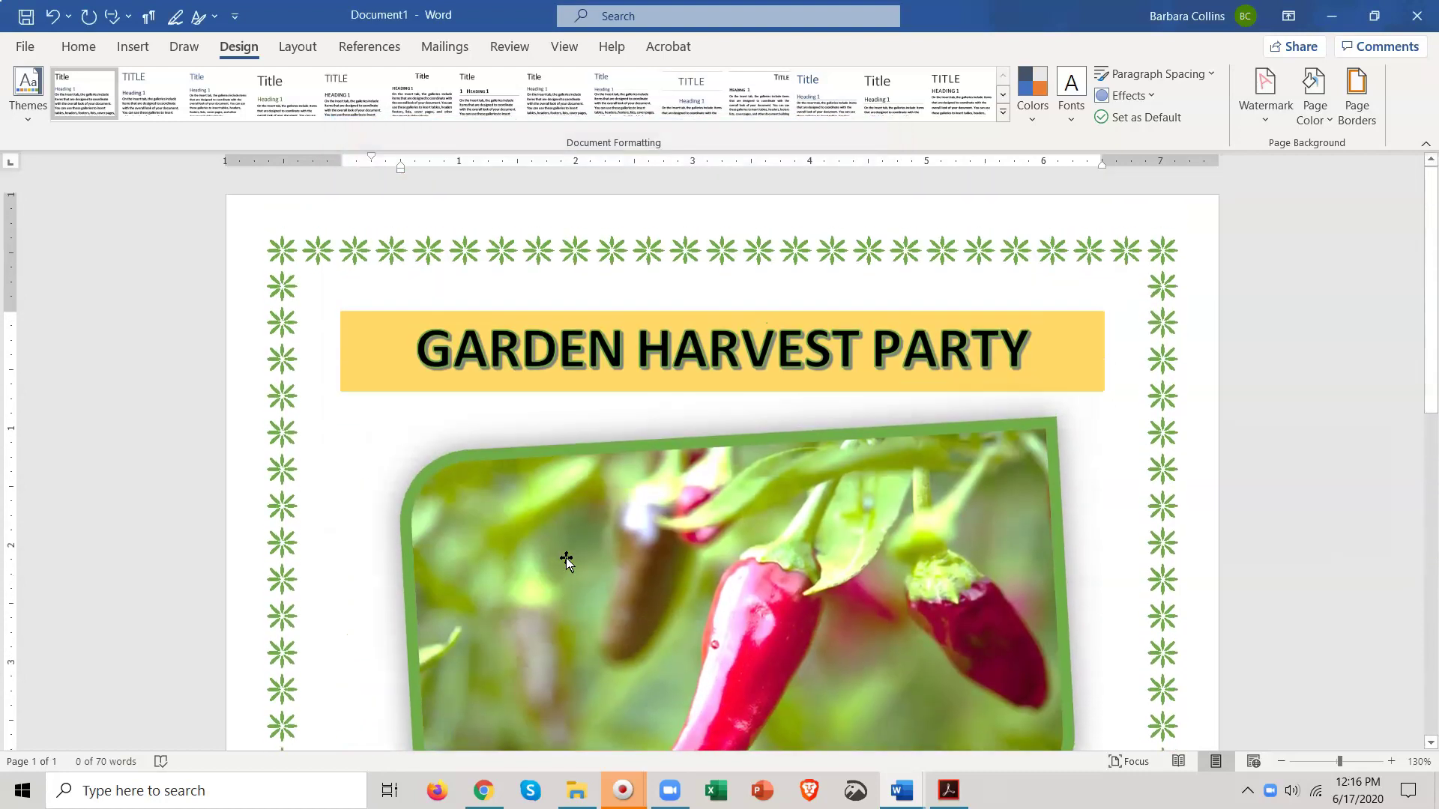
Reopen the page border settings and replace the starburst art with the white-on-black flower block pattern.
{"action": "left_click", "coordinate": [1425, 109]}
{"action": "left_click", "coordinate": [1327, 112]}
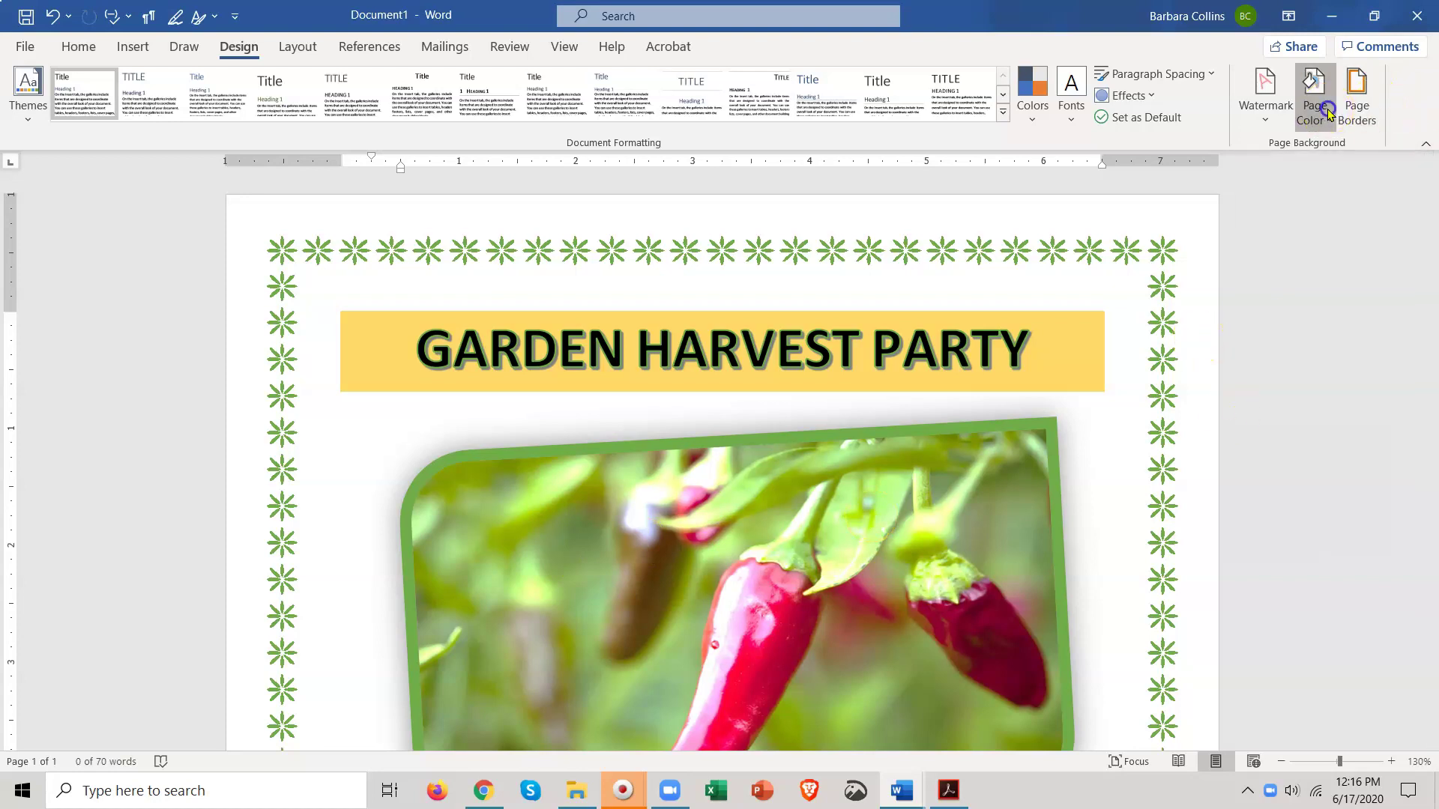
{"action": "left_click", "coordinate": [1357, 107]}
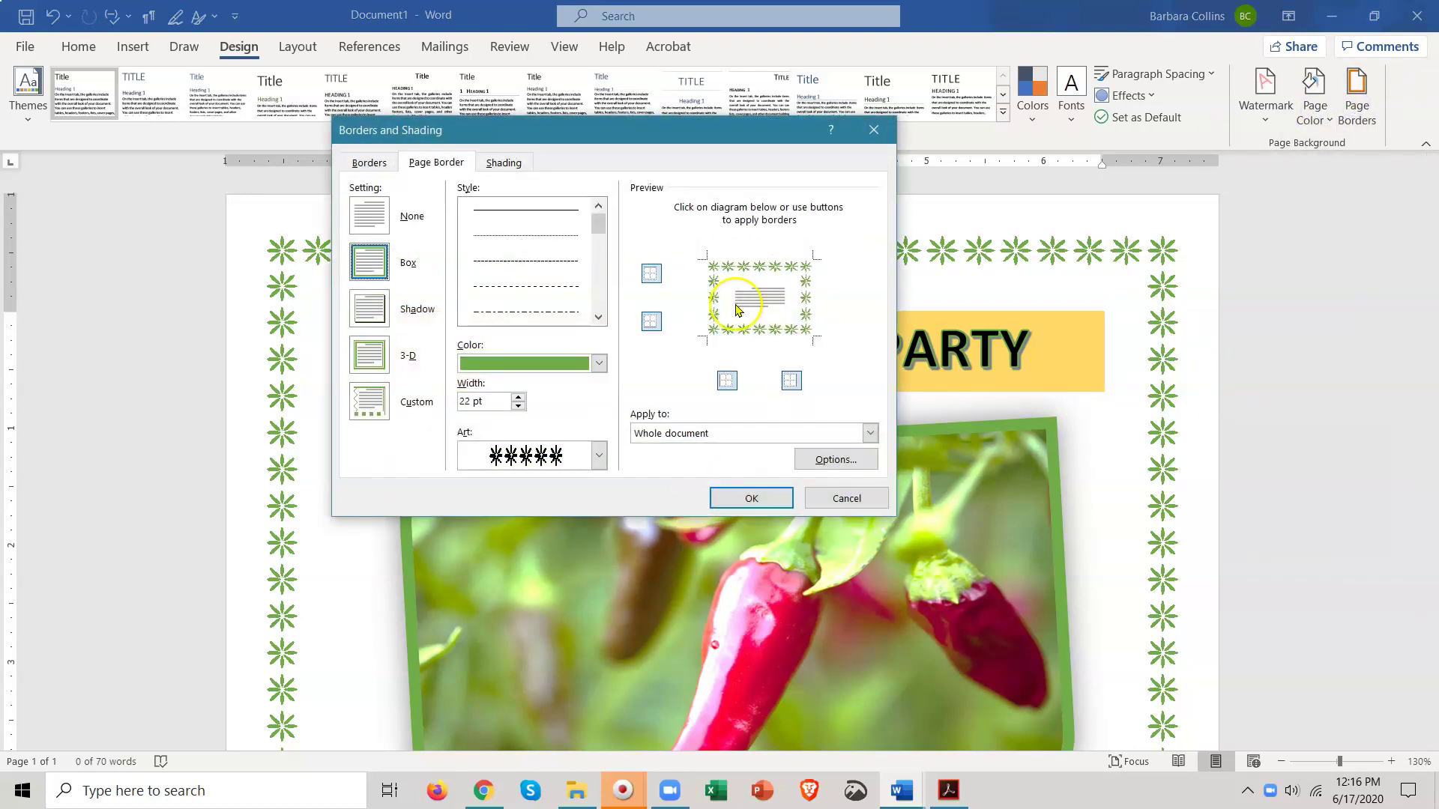
{"action": "left_click", "coordinate": [600, 455]}
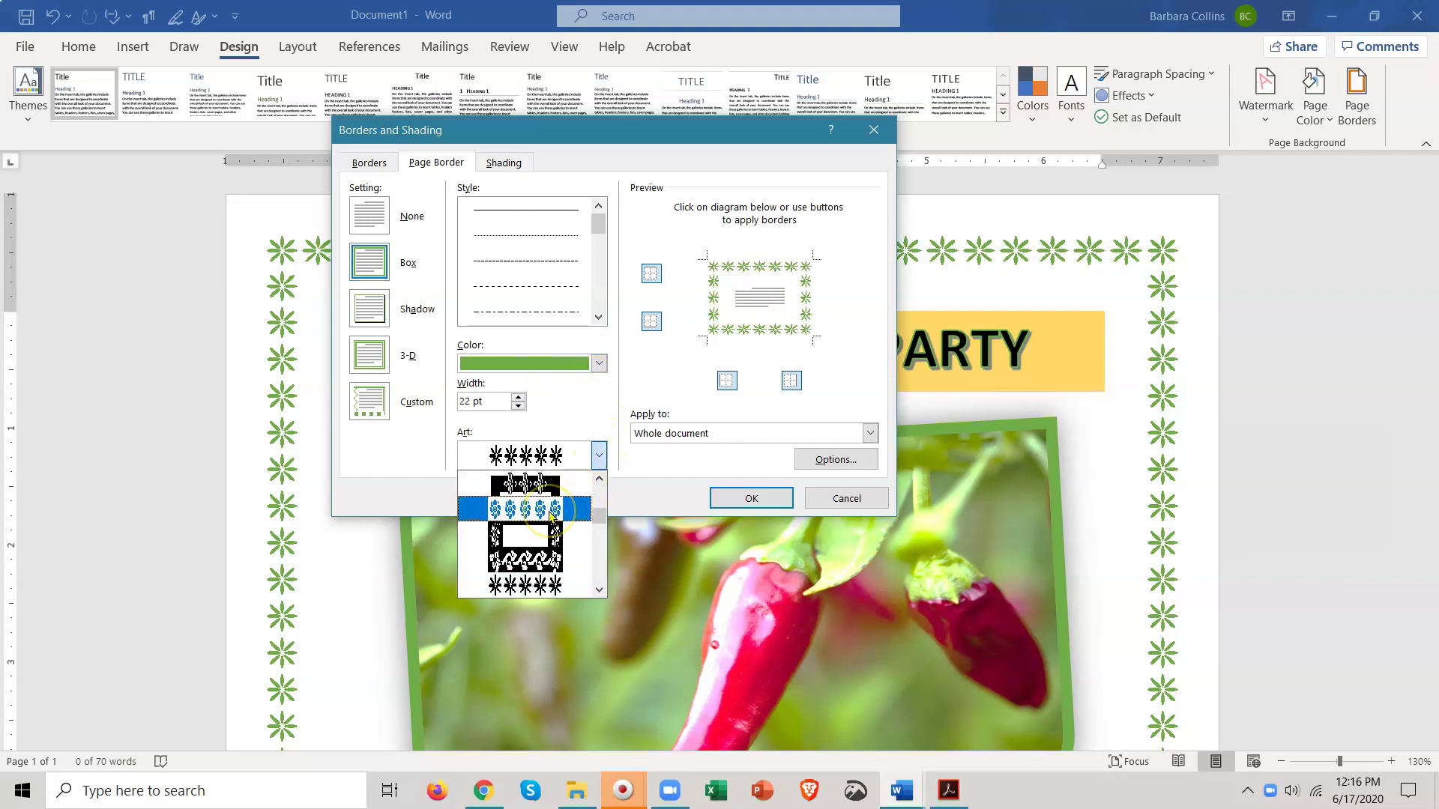
{"action": "left_click", "coordinate": [550, 514]}
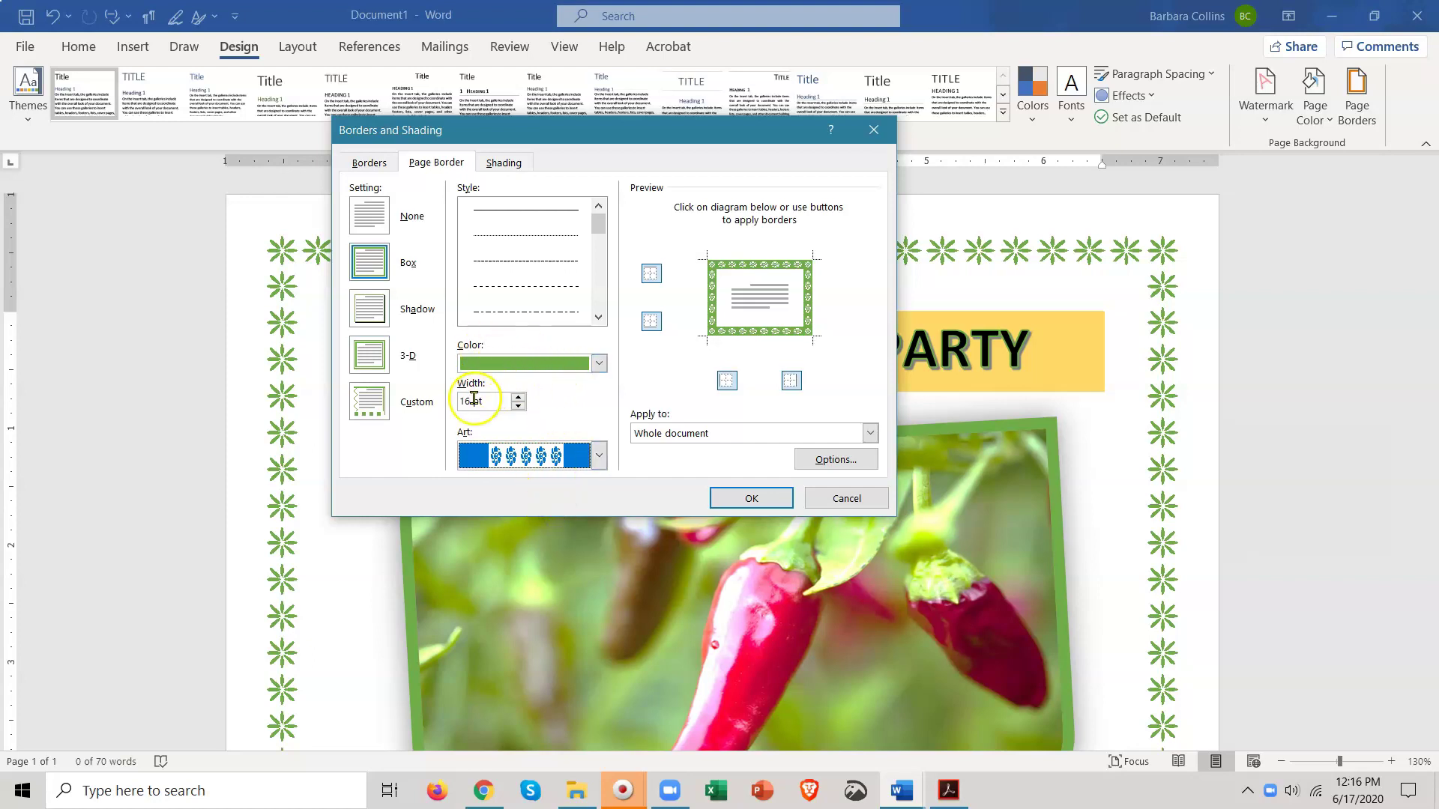
Try the narrower linked-flower band as the page border art and switch back to the white-on-black flower blocks.
{"action": "left_click", "coordinate": [600, 364]}
{"action": "left_click", "coordinate": [600, 365]}
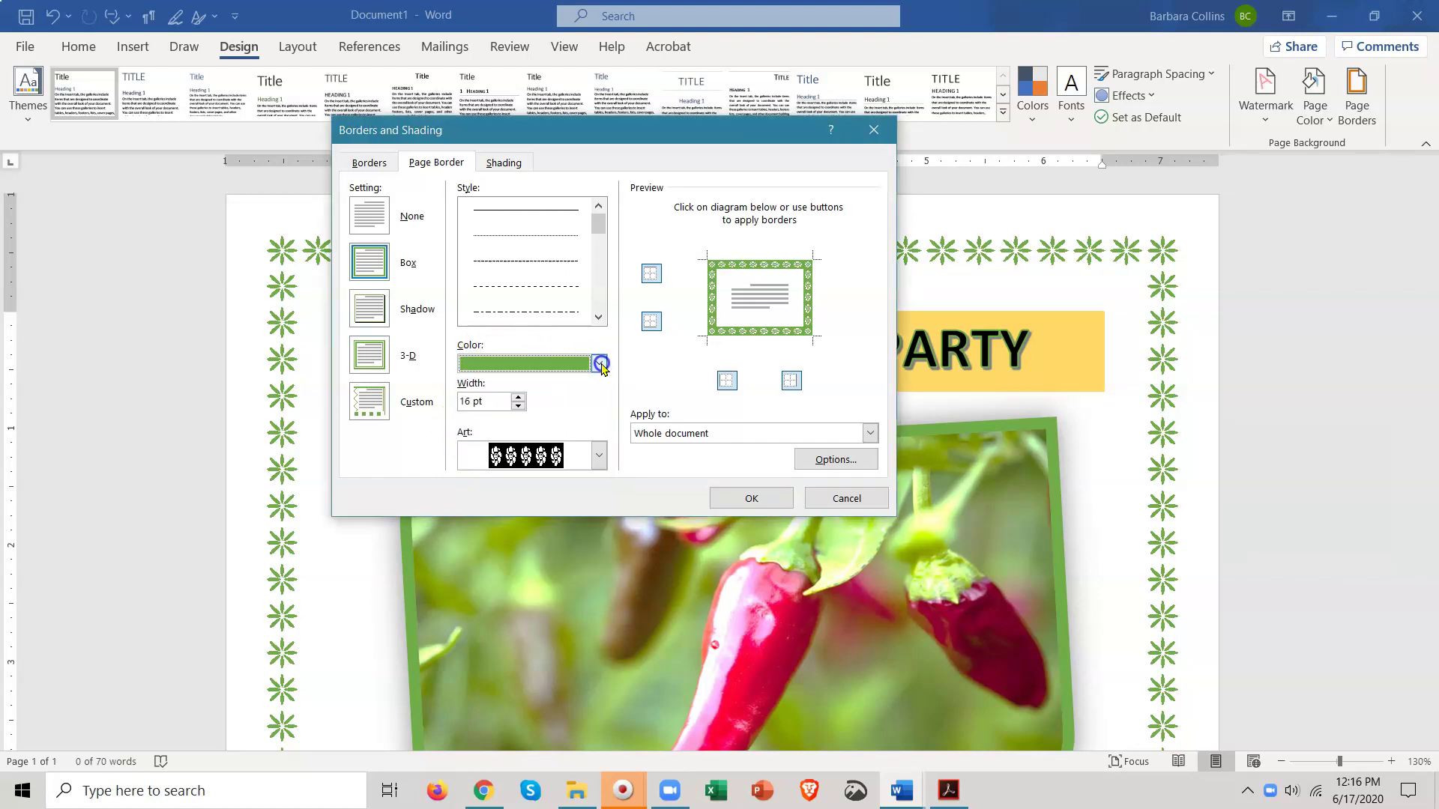
{"action": "left_click", "coordinate": [597, 455]}
{"action": "left_click", "coordinate": [543, 484]}
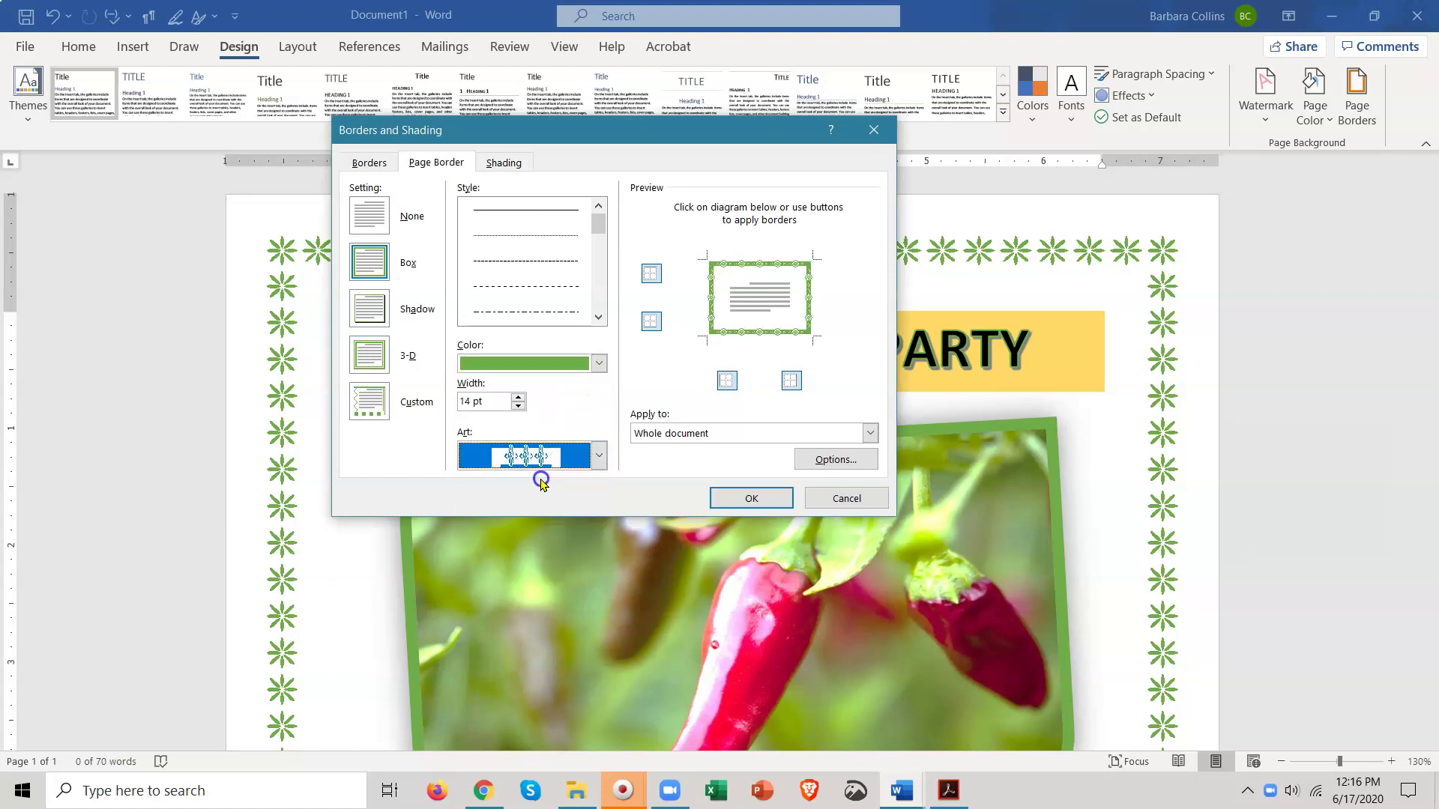
{"action": "left_click", "coordinate": [599, 455]}
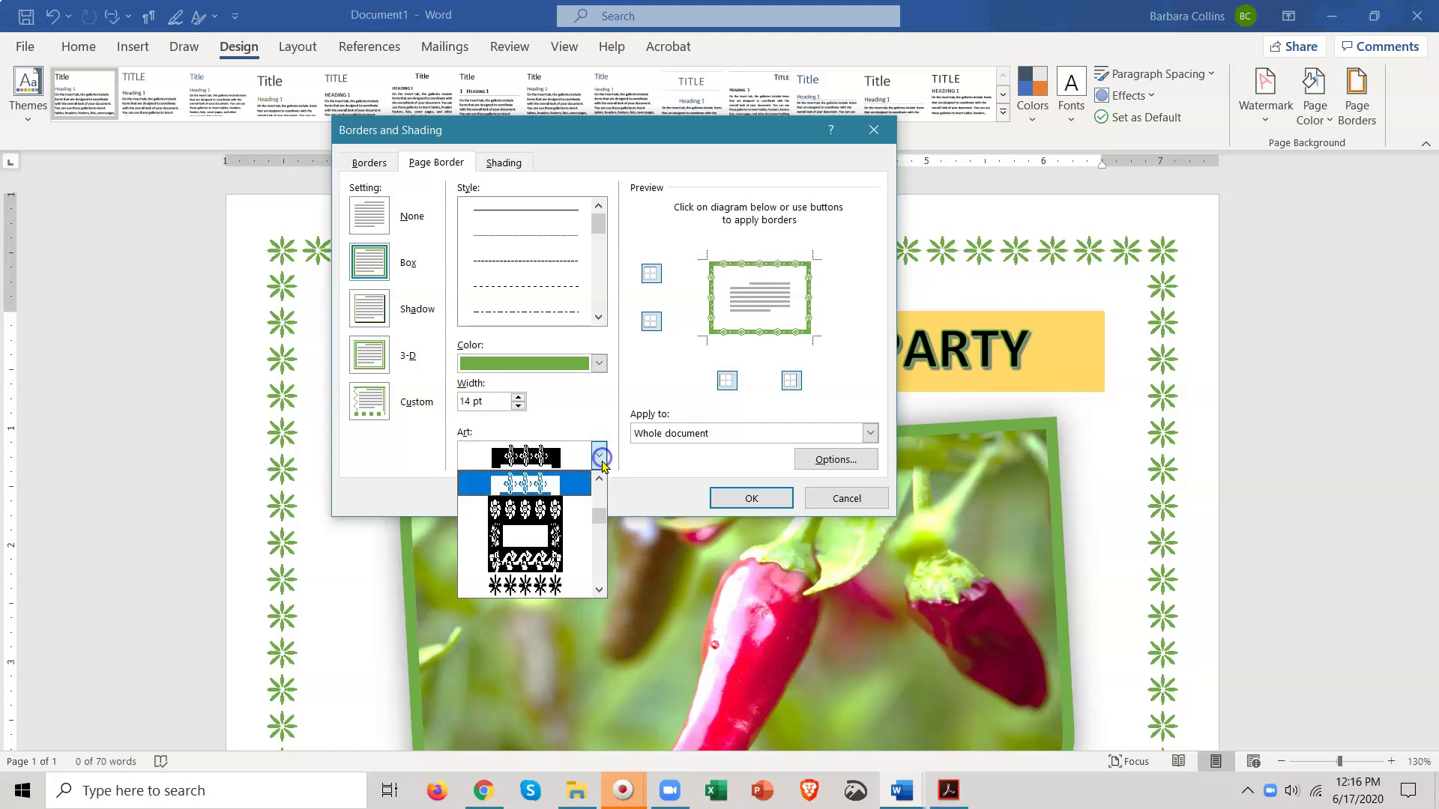
{"action": "left_click", "coordinate": [553, 510]}
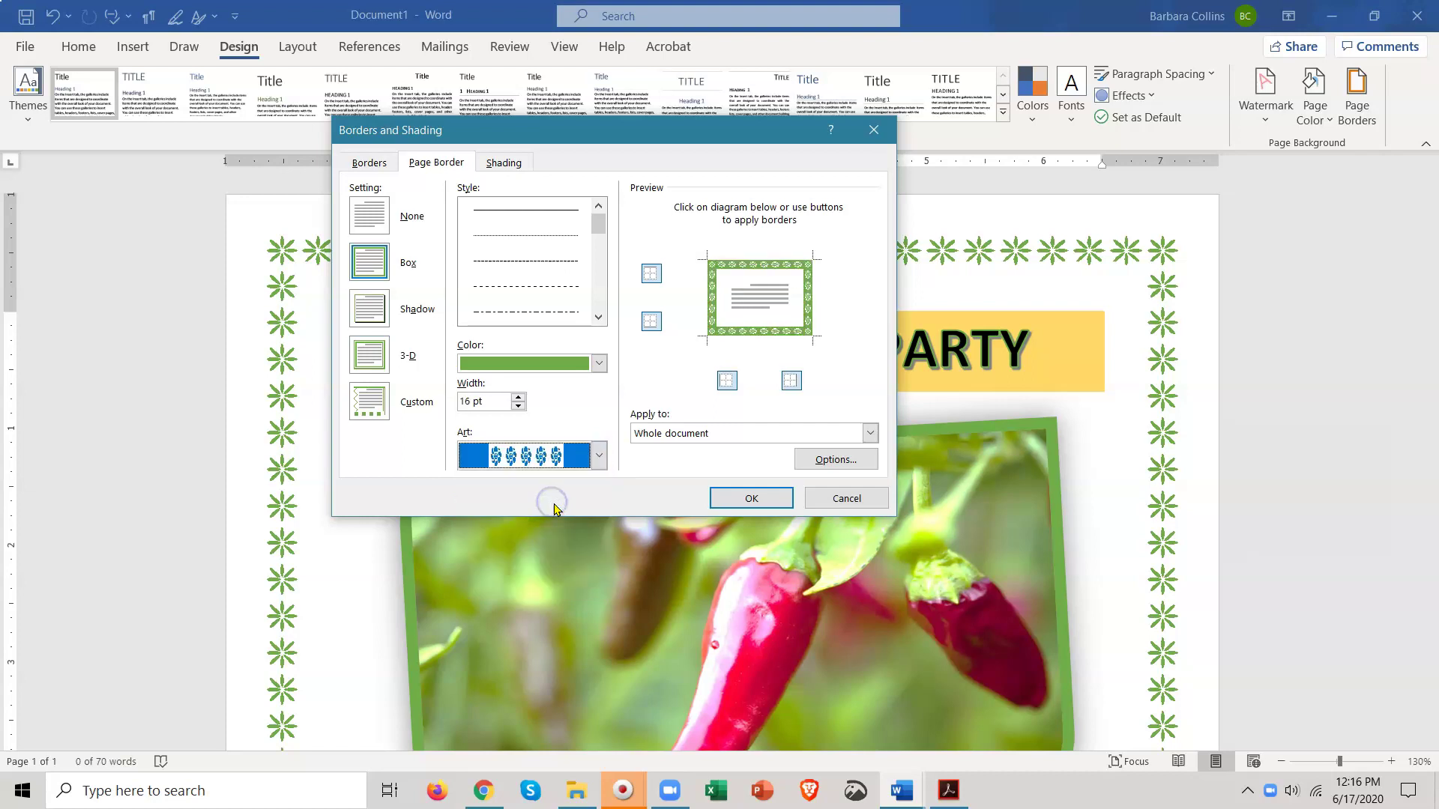